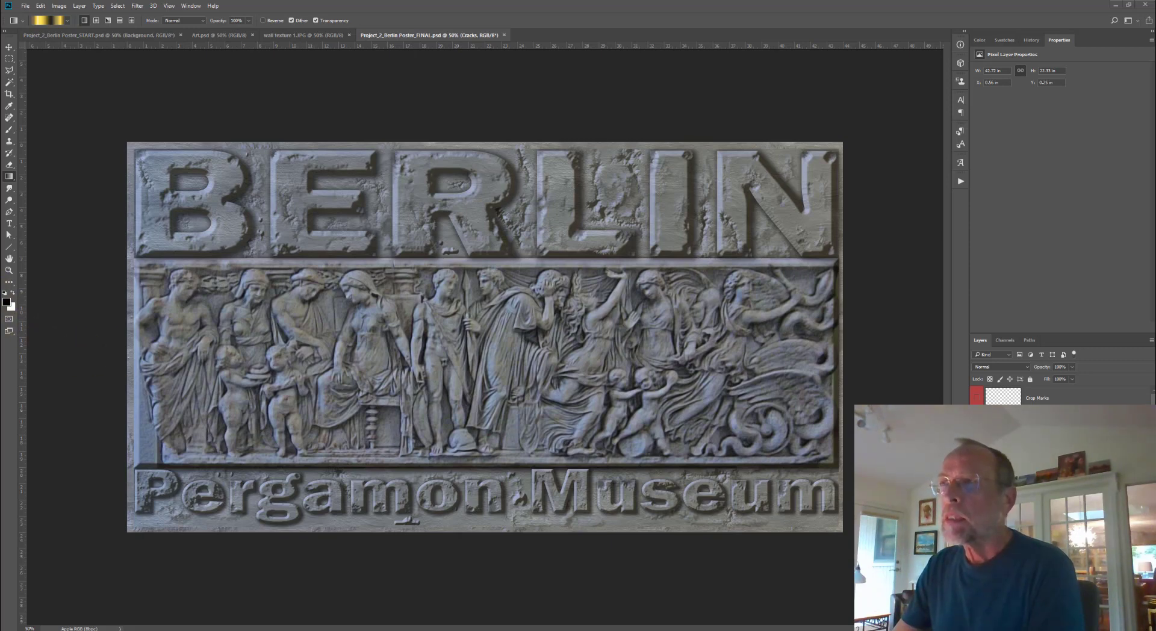
Look over the Art, wall texture 1 and Project_2_Berlin Poster_FINAL documents, and return to Project_2_Berlin Poster_START.psd
{"action": "left_click", "coordinate": [204, 34]}
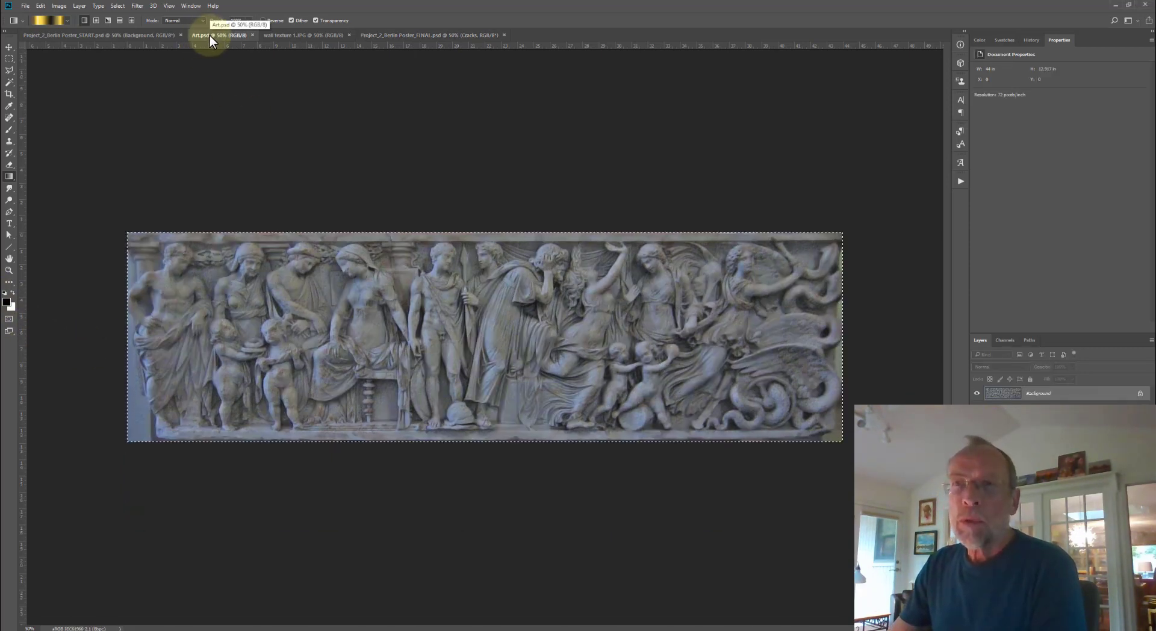
{"action": "left_click", "coordinate": [305, 35]}
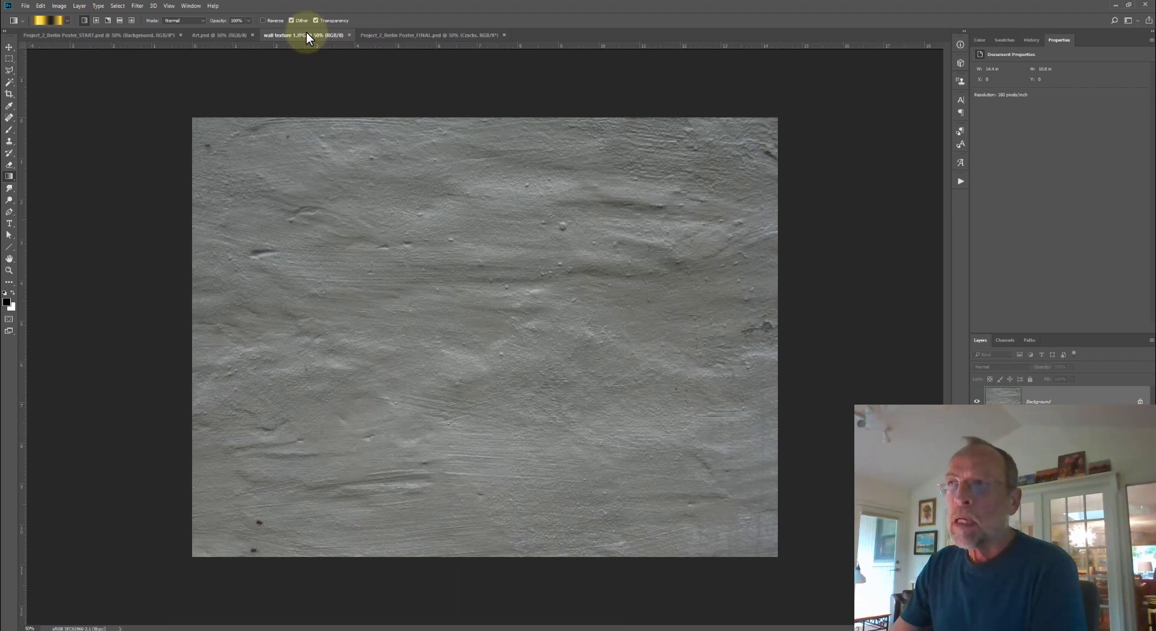
{"action": "left_click", "coordinate": [394, 34]}
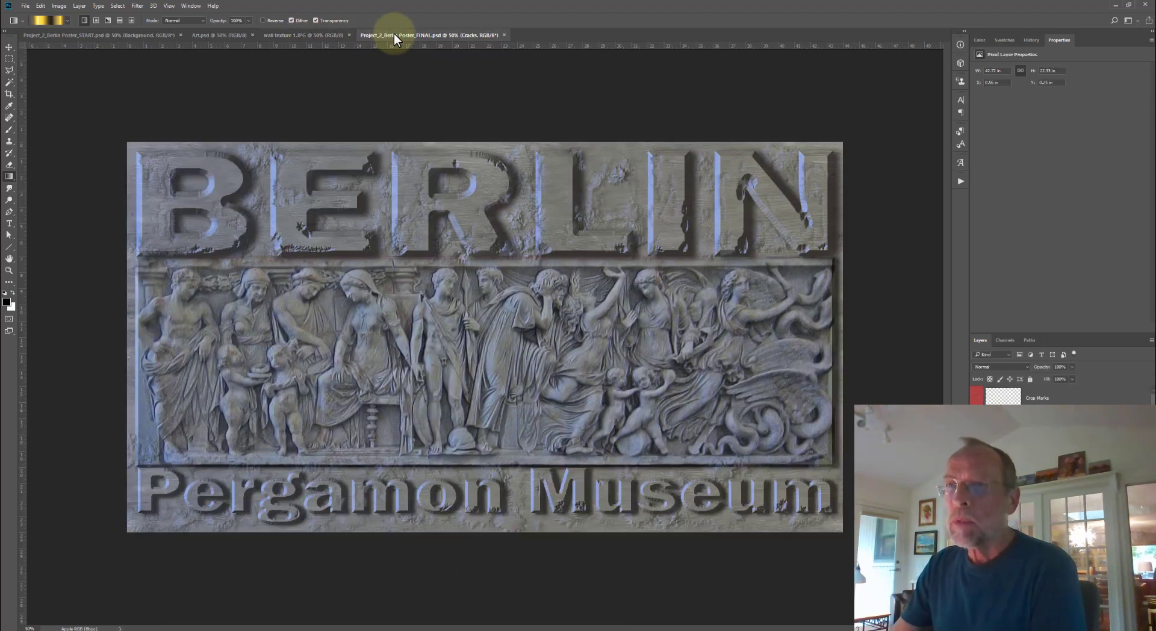
{"action": "left_click", "coordinate": [139, 35]}
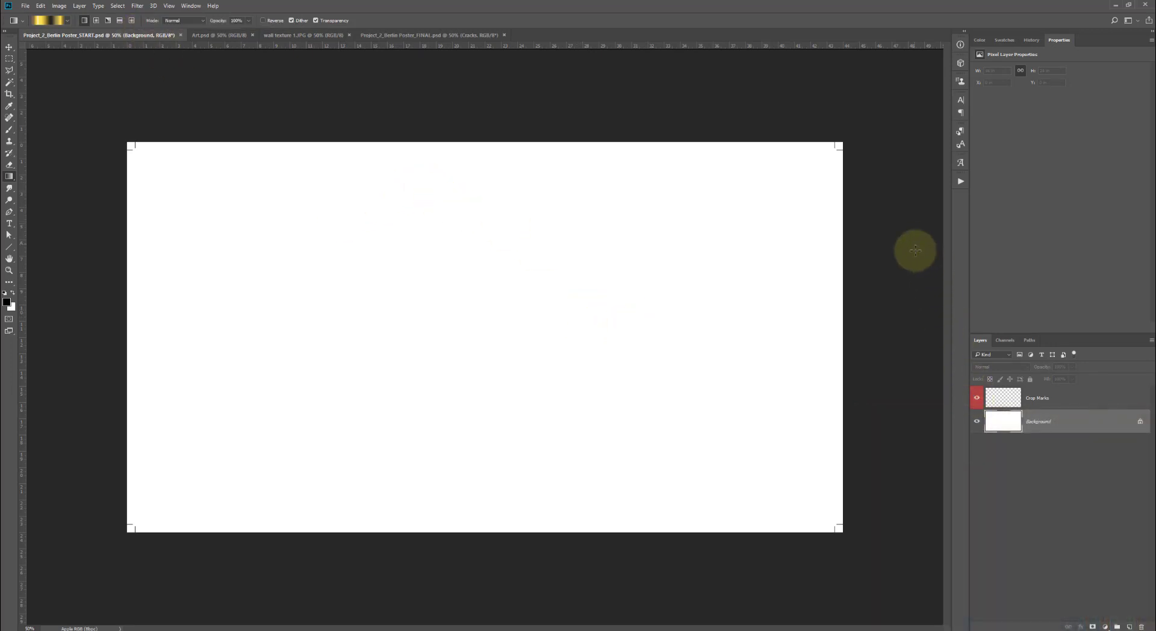
Delete the Crop Marks layer from the start document and show the guides marking the bleed edges
{"action": "left_click", "coordinate": [1046, 401]}
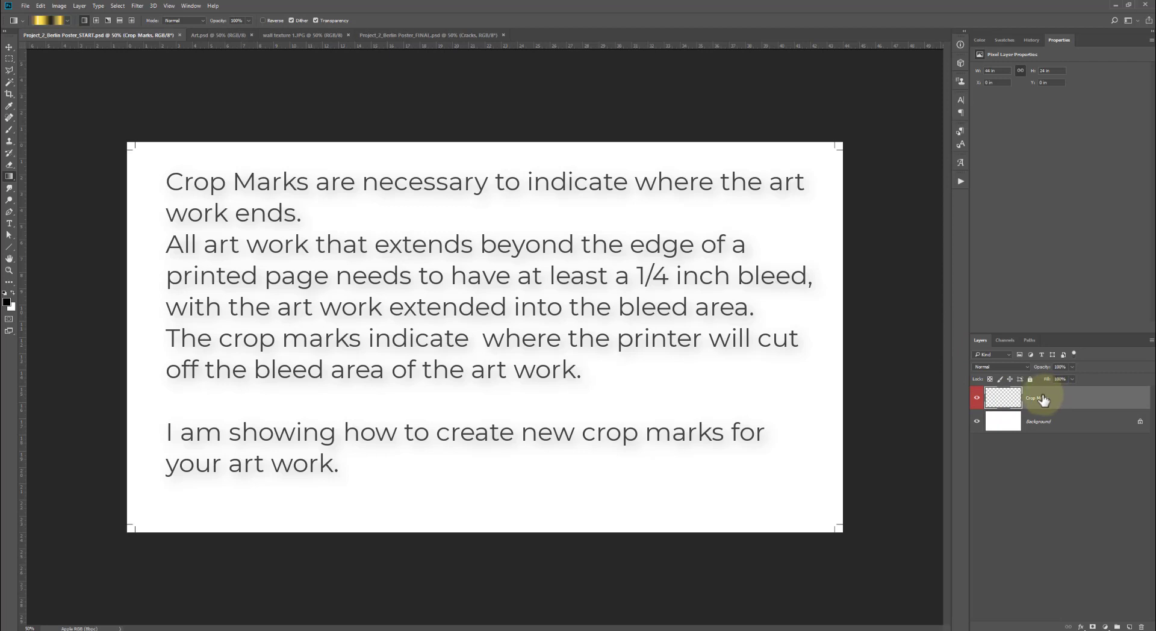
{"action": "left_click_drag", "start_coordinate": [1043, 401], "coordinate": [1141, 627]}
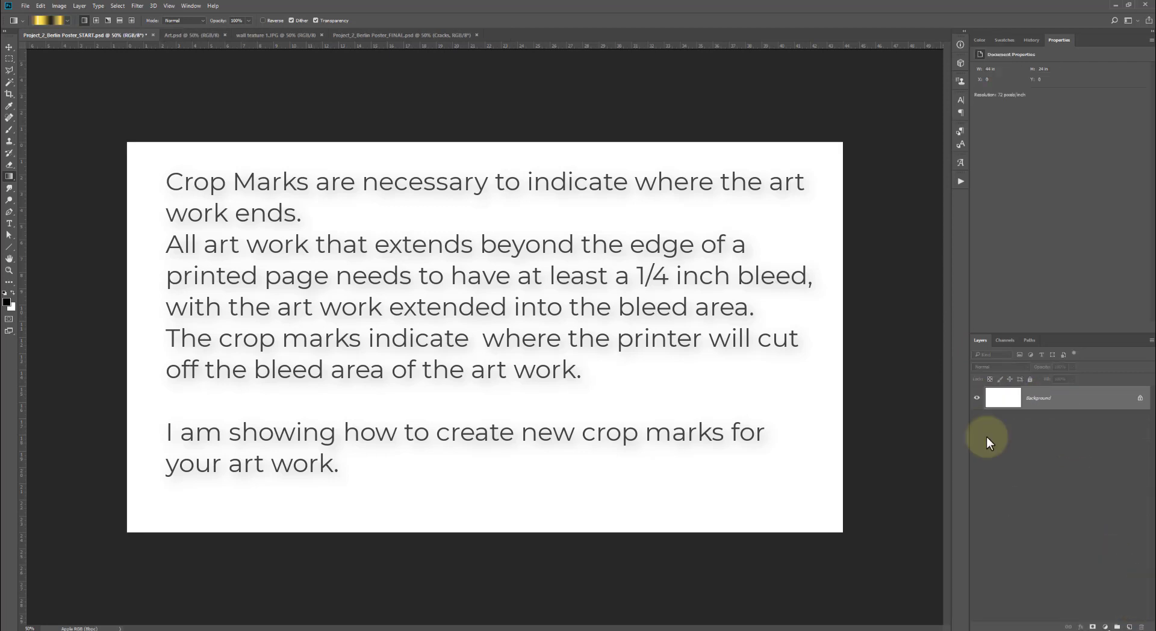
{"action": "key", "text": "ctrl+semicolon"}
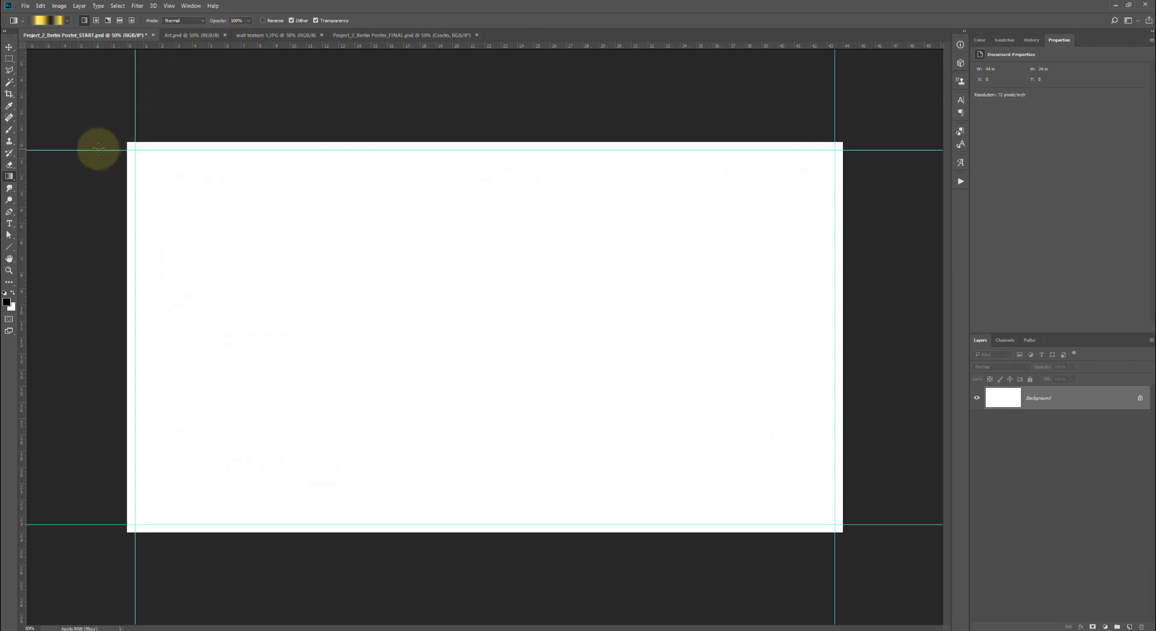
Hide the rulers around the canvas and show them again
{"action": "left_click", "coordinate": [192, 7]}
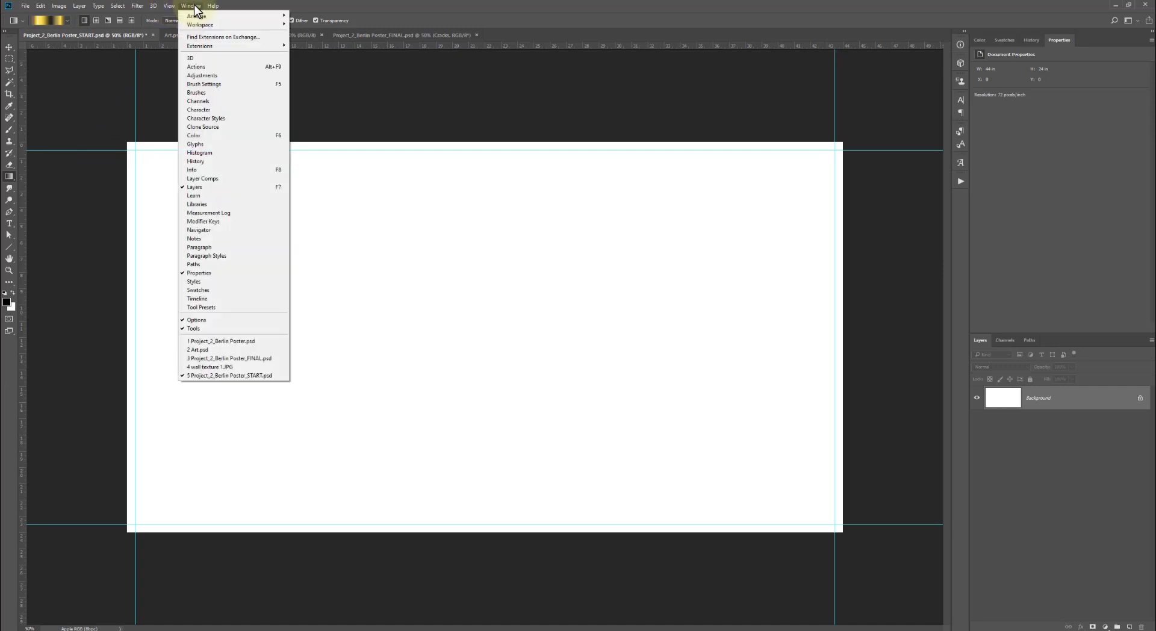
{"action": "left_click", "coordinate": [171, 5]}
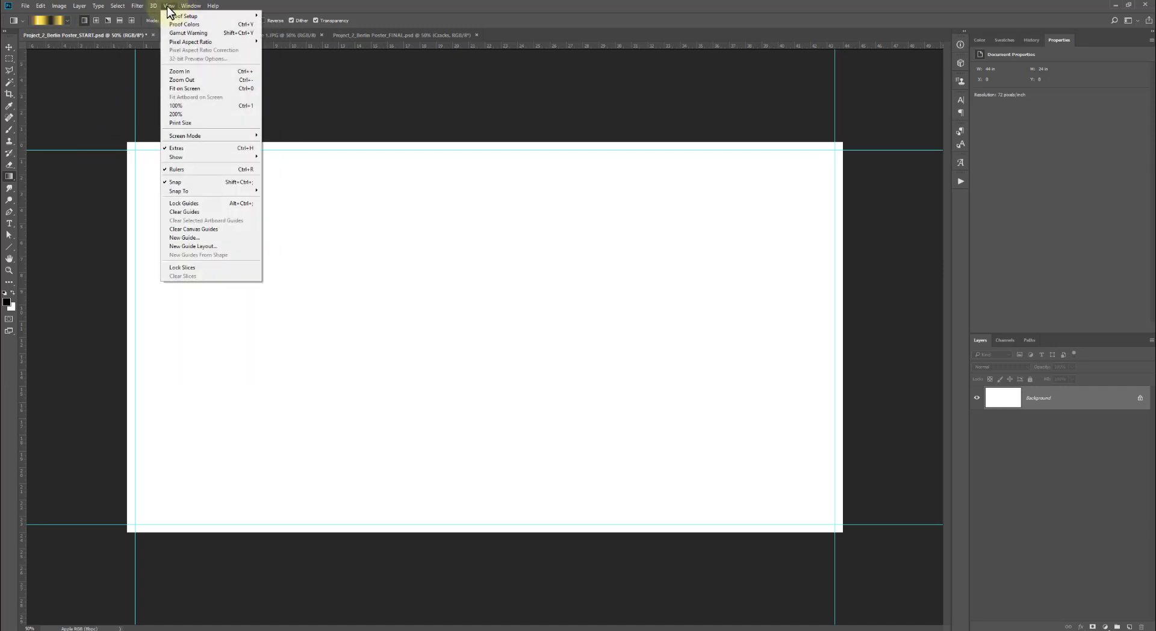
{"action": "left_click", "coordinate": [180, 170]}
{"action": "left_click", "coordinate": [170, 6]}
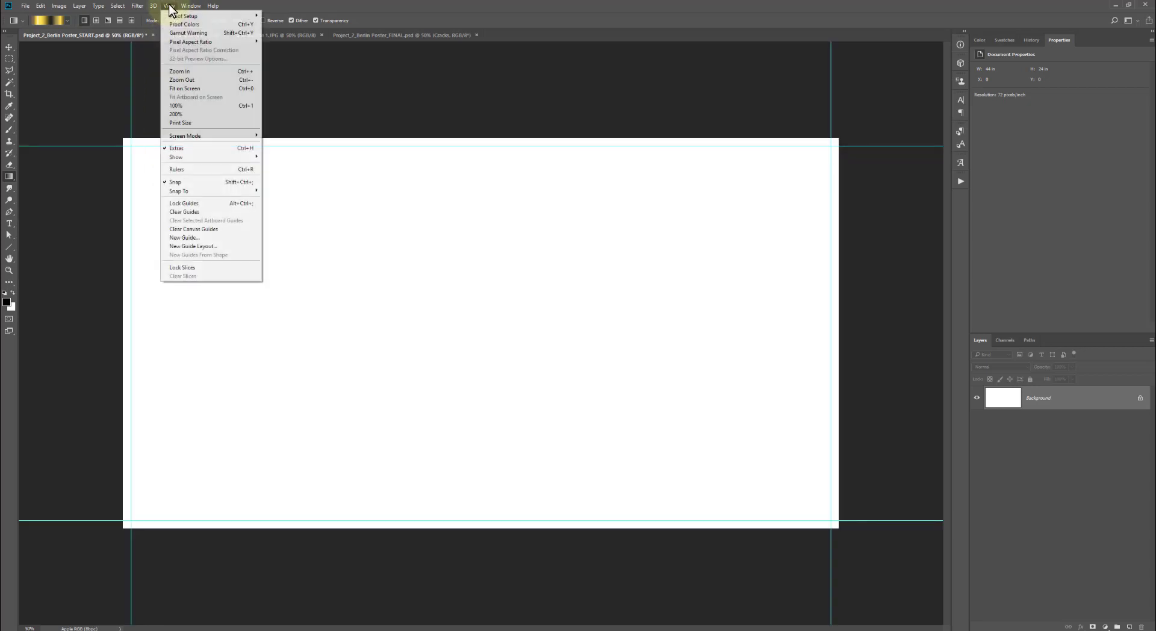
{"action": "left_click", "coordinate": [176, 170]}
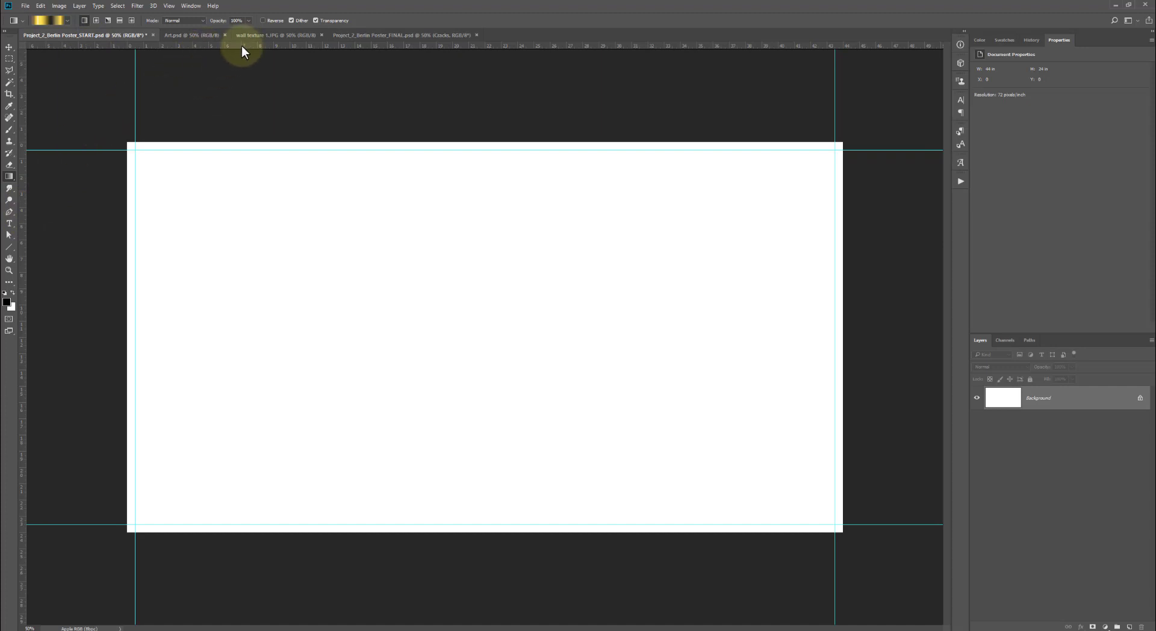
Pull out a trial vertical guide at about 11 inches on the horizontal ruler and remove it from the canvas
{"action": "mouse_move", "coordinate": [243, 45]}
{"action": "left_mouse_down"}
{"action": "mouse_move", "coordinate": [245, 181]}
{"action": "mouse_move", "coordinate": [259, 160]}
{"action": "mouse_move", "coordinate": [255, 42]}
{"action": "left_mouse_up"}
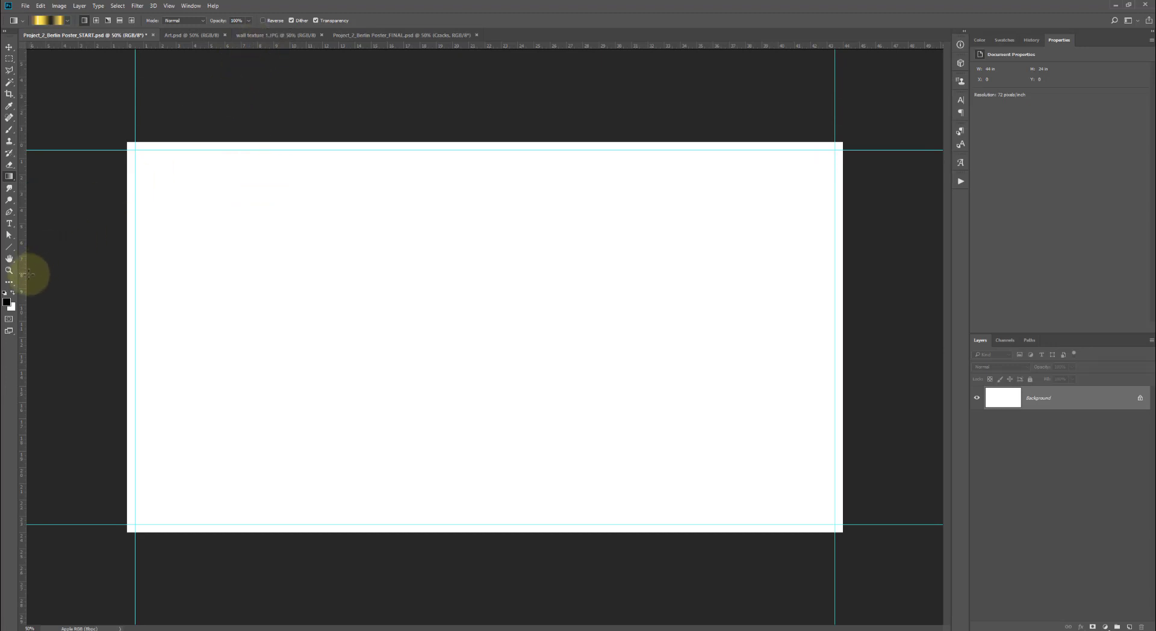
{"action": "left_click_drag", "start_coordinate": [21, 276], "coordinate": [309, 268]}
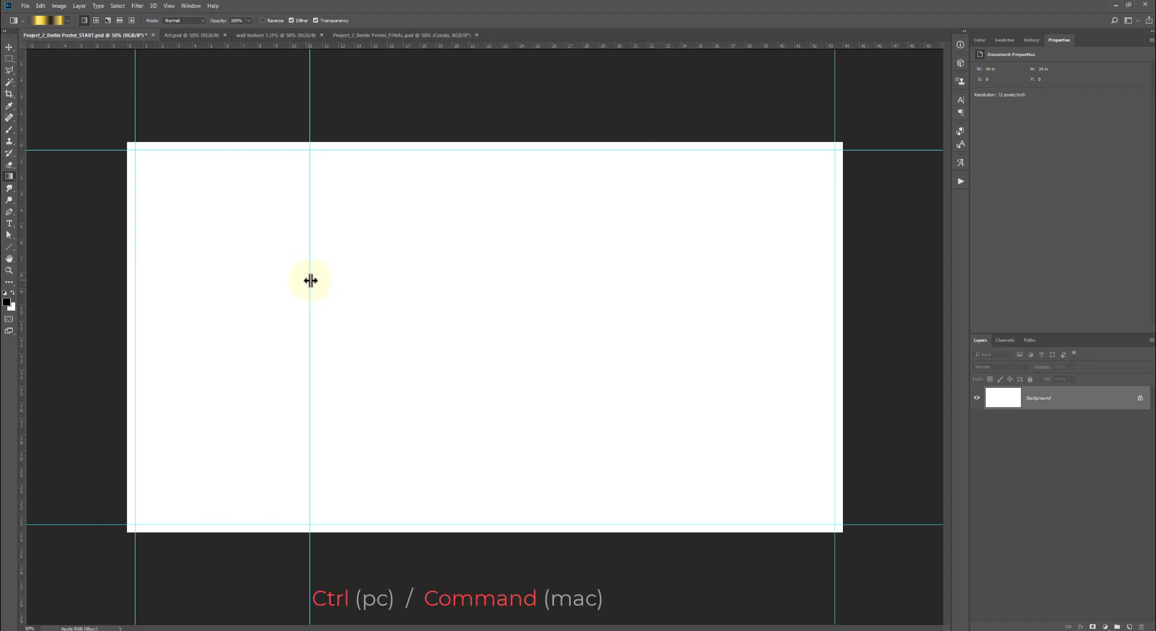
{"action": "left_click_drag", "start_coordinate": [309, 279], "coordinate": [11, 269]}
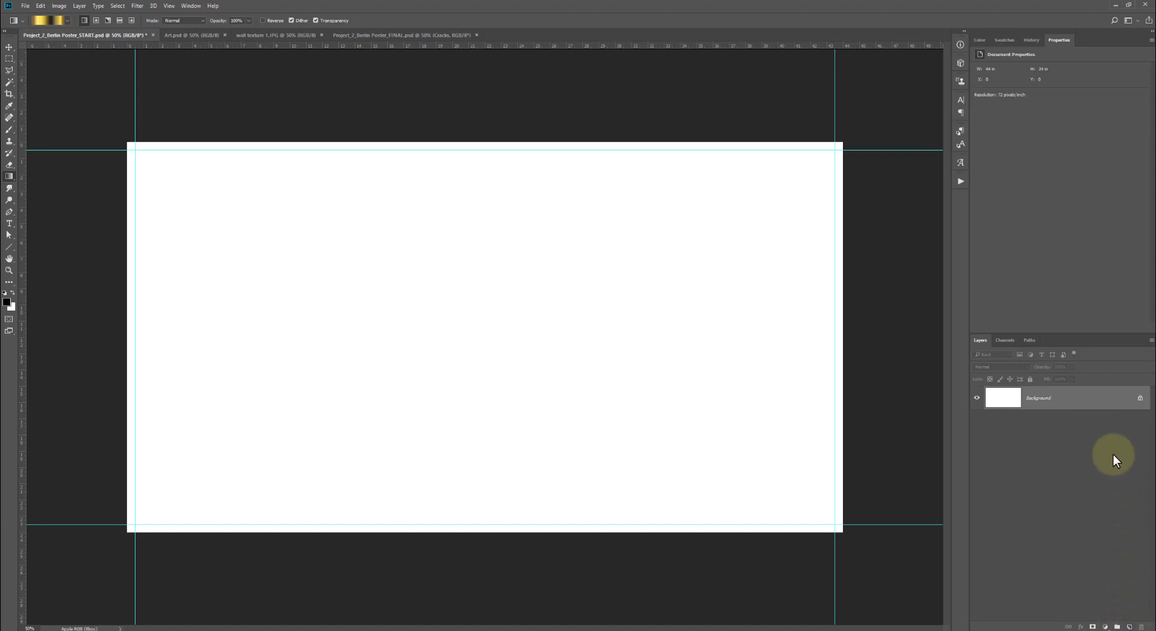
Add a new empty layer above the Background and set up the Line tool with default black and white colours
{"action": "left_click", "coordinate": [1129, 627]}
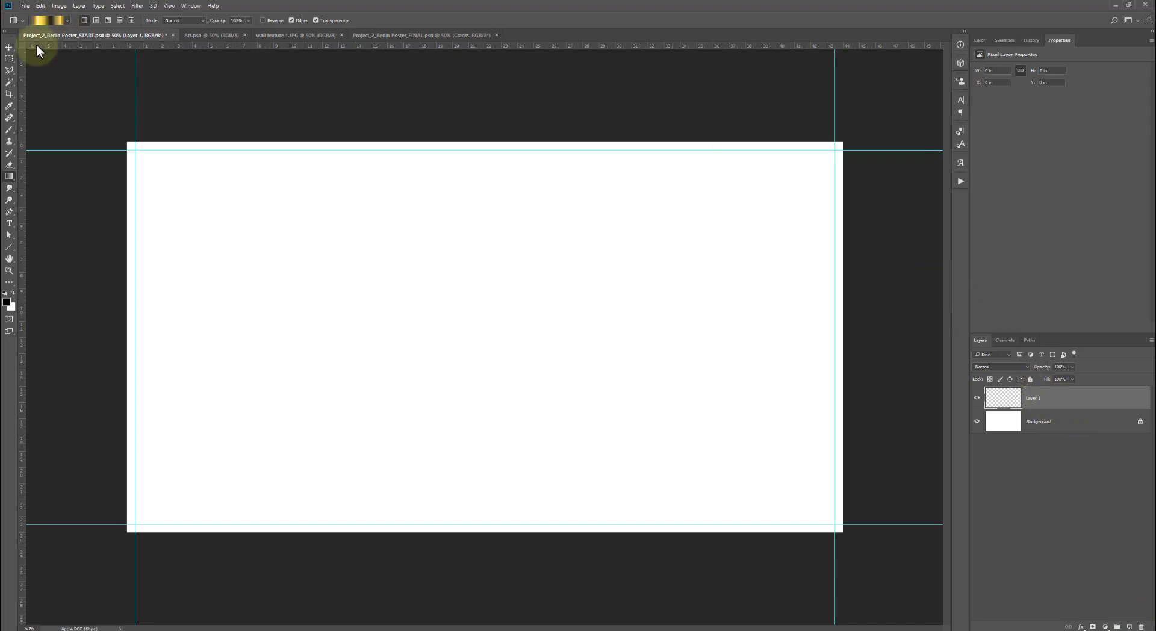
{"action": "left_click", "coordinate": [9, 248]}
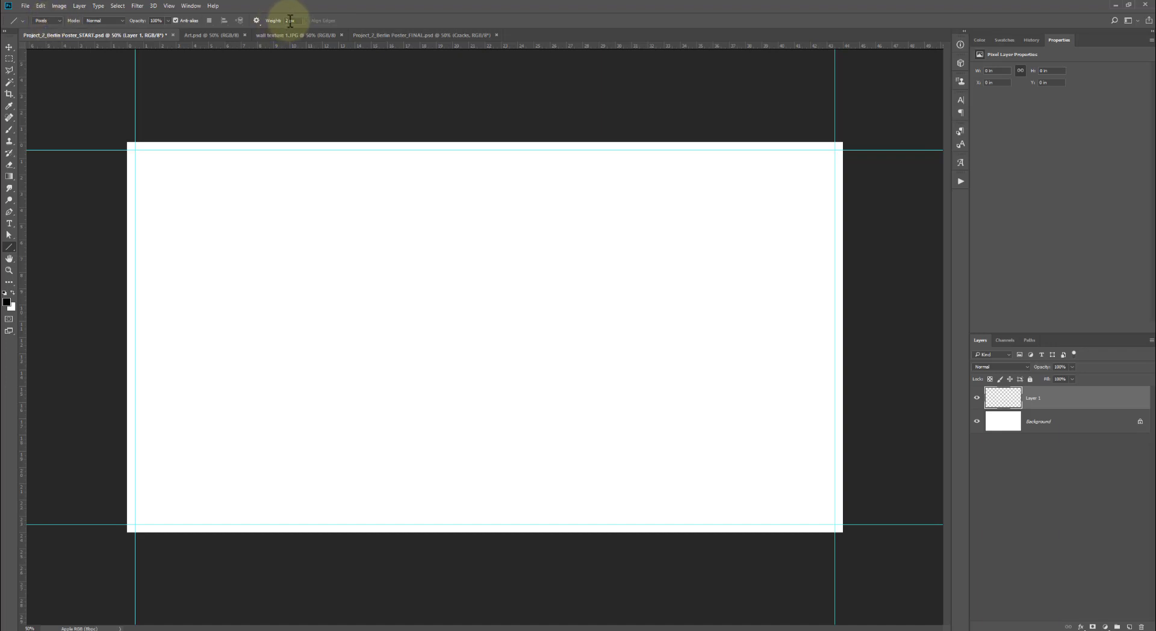
{"action": "left_click", "coordinate": [4, 292]}
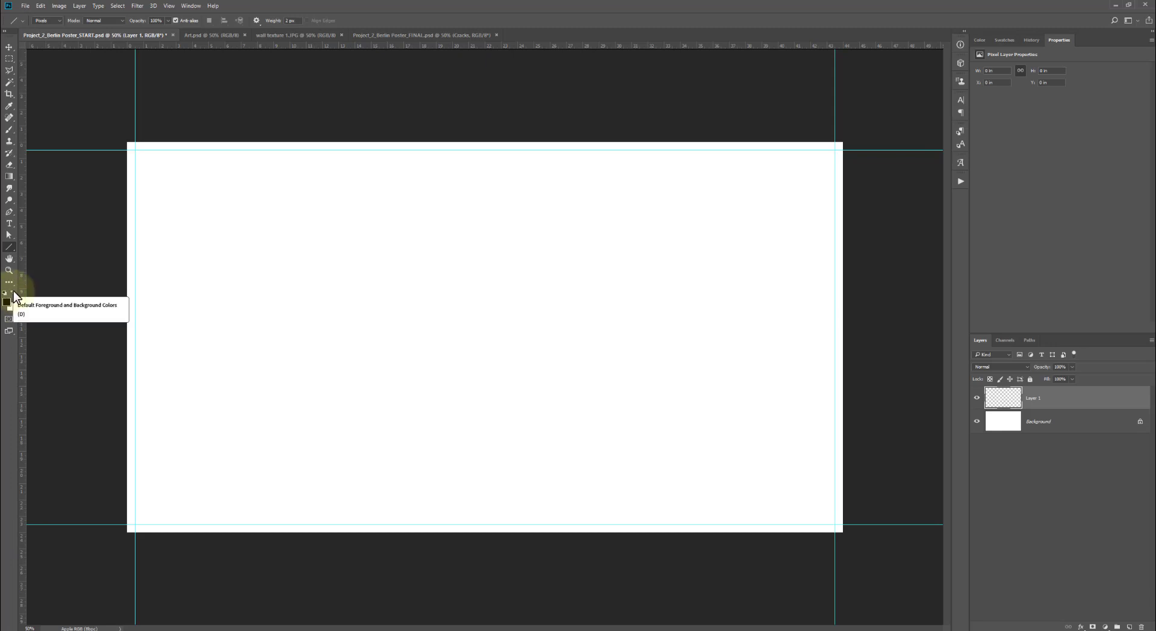
Change the foreground colour to a muted red and reset the colours to default black and white
{"action": "left_click", "coordinate": [8, 304]}
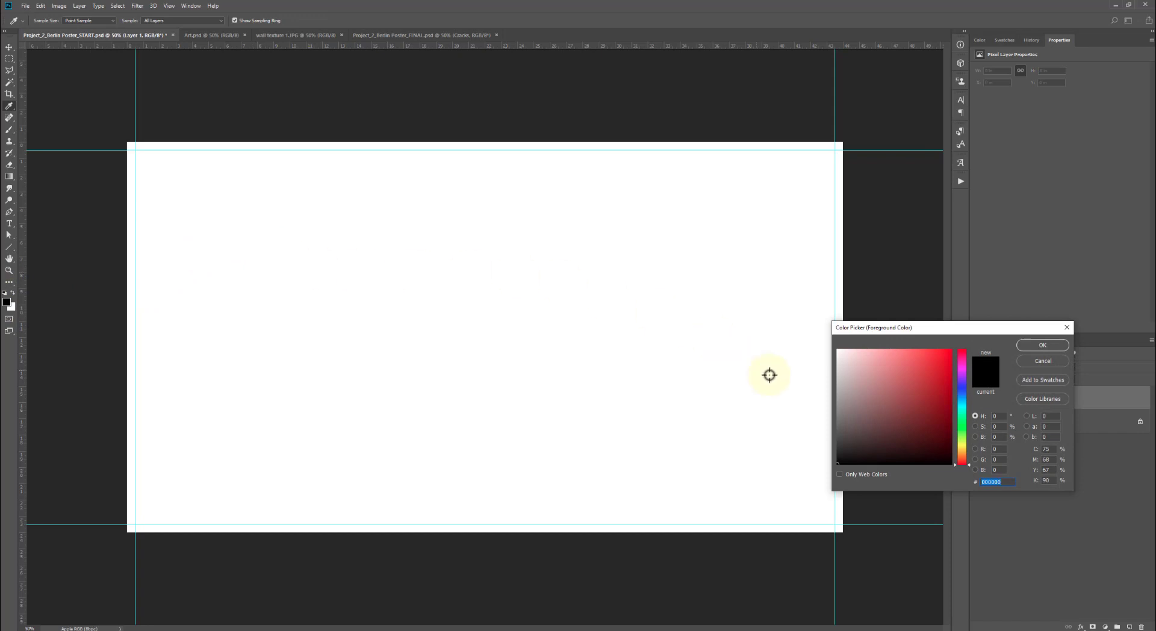
{"action": "left_click", "coordinate": [888, 380]}
{"action": "left_click", "coordinate": [1042, 345]}
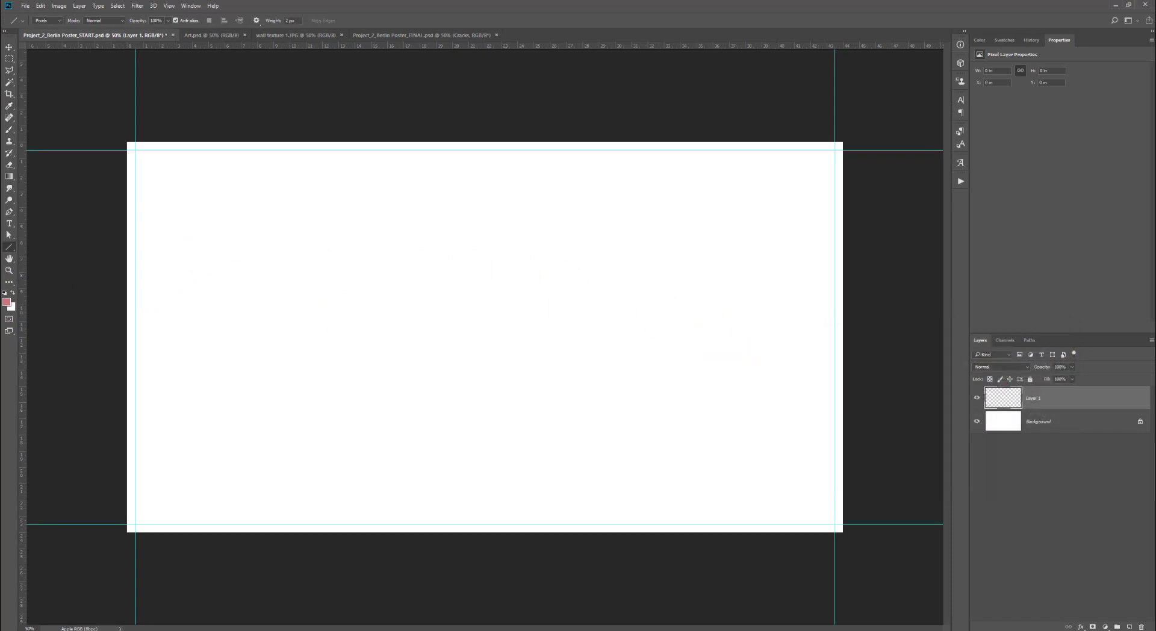
{"action": "key", "text": "u"}
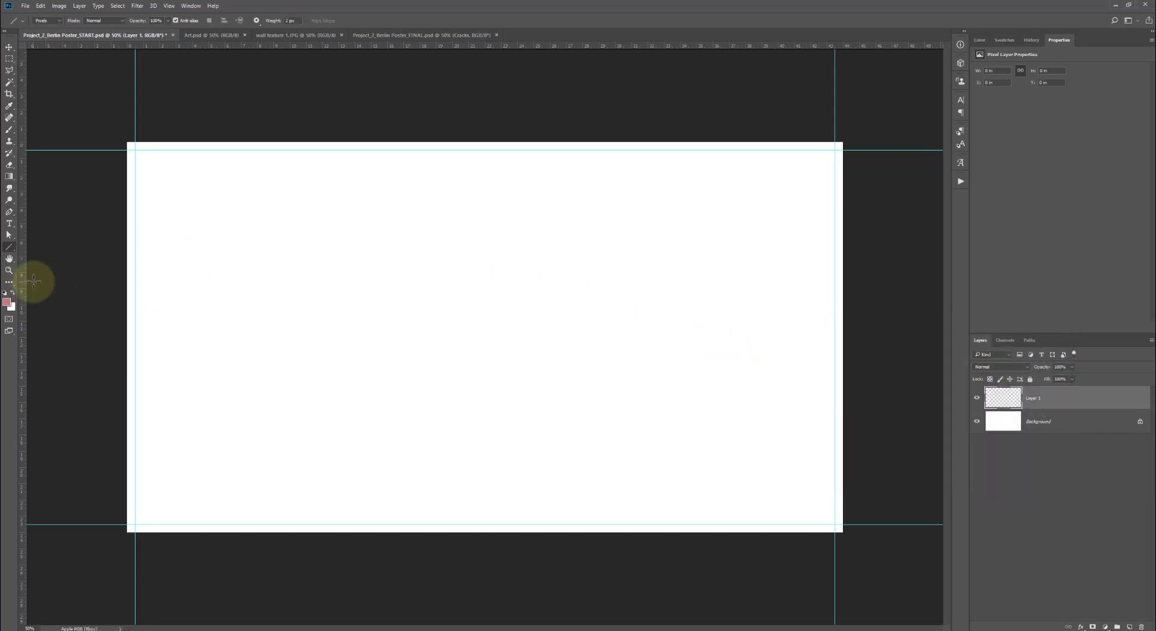
{"action": "left_click", "coordinate": [4, 294]}
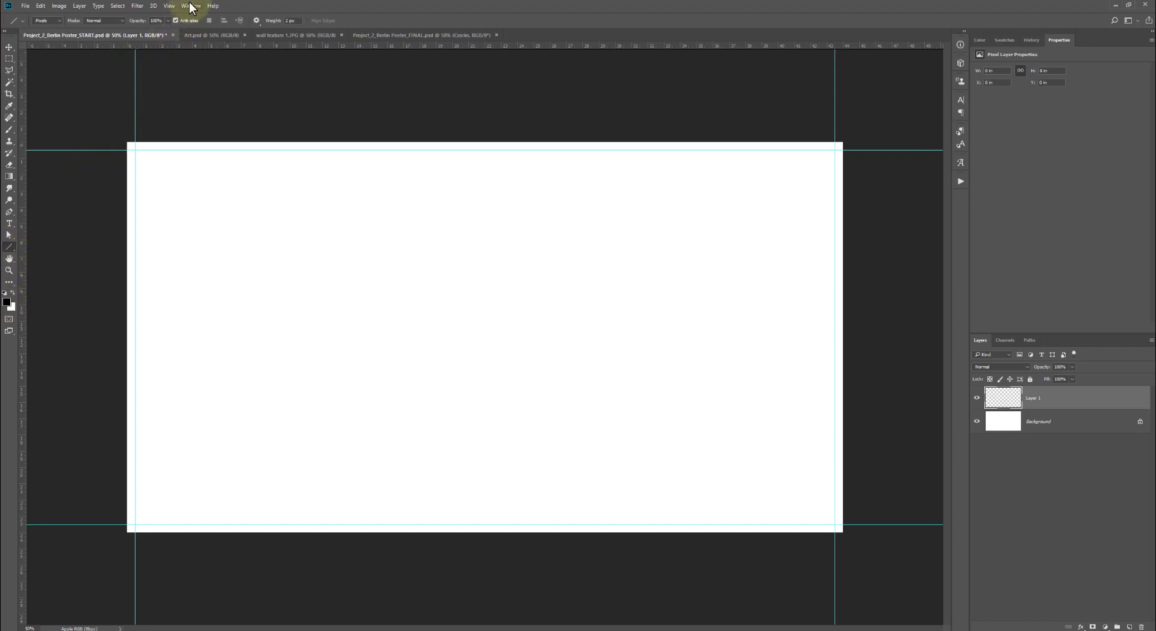
Hide the extras, check the Snap To options, and show the extras again
{"action": "left_click", "coordinate": [171, 6]}
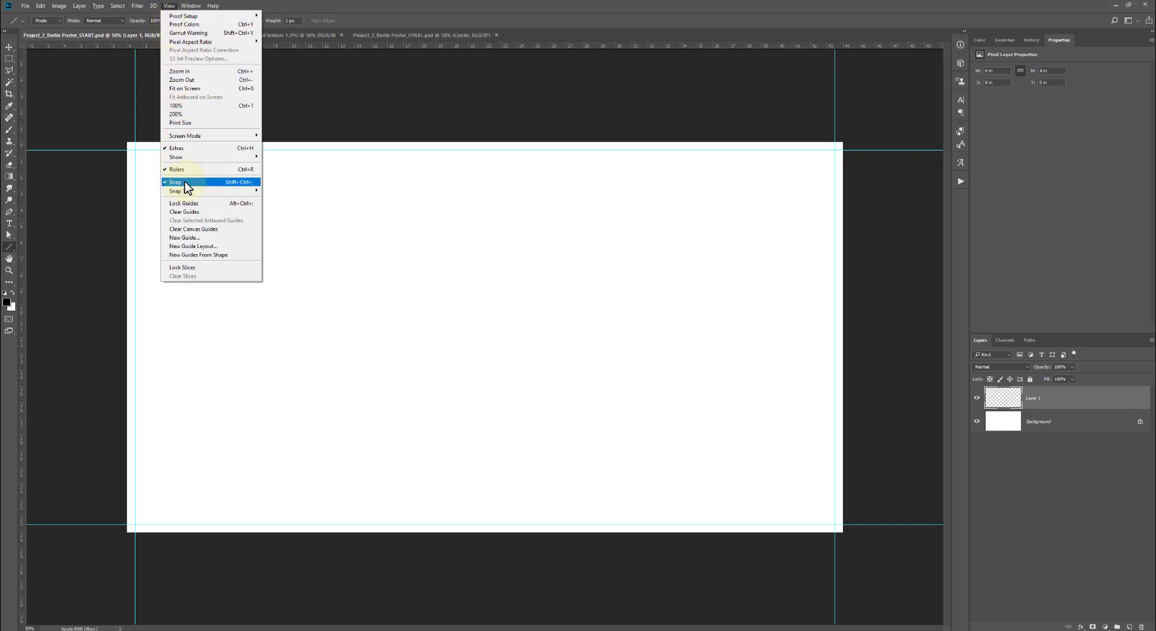
{"action": "left_click", "coordinate": [187, 149]}
{"action": "mouse_move", "coordinate": [194, 190]}
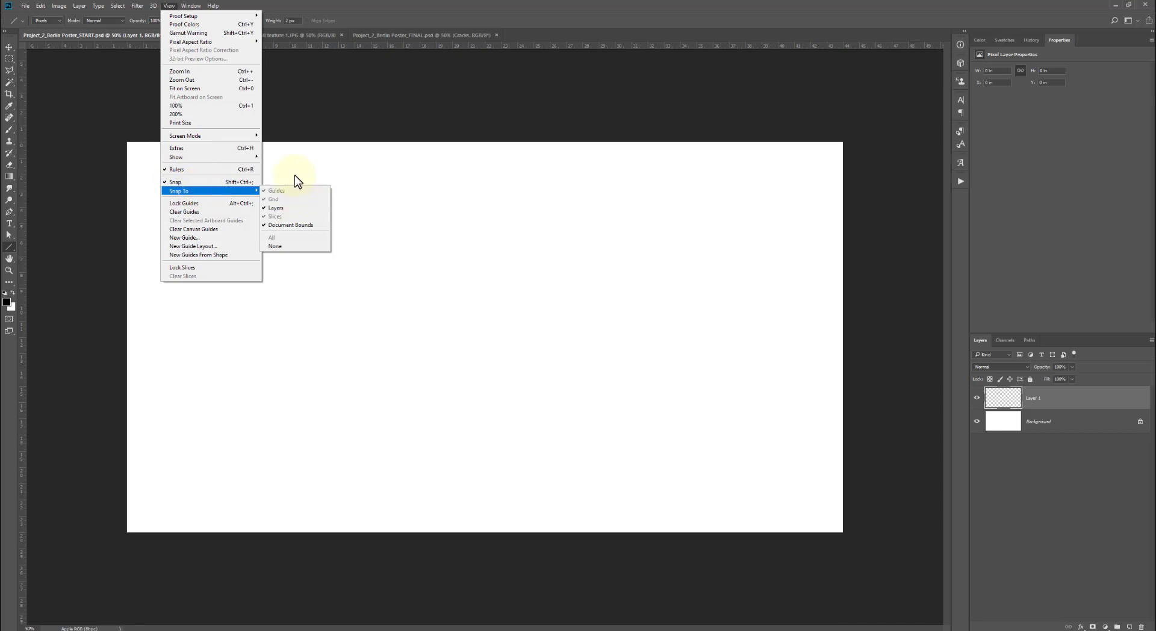
{"action": "left_click", "coordinate": [171, 146]}
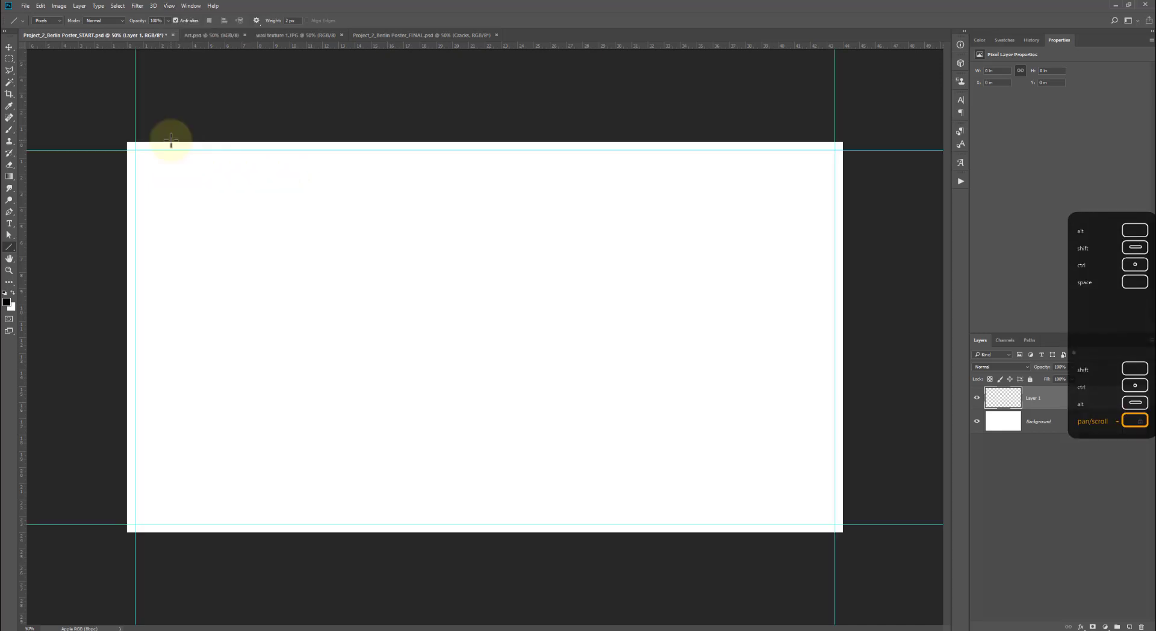
Check that Guides is enabled among the Show options, and toggle the guides off and on again
{"action": "left_click", "coordinate": [168, 7]}
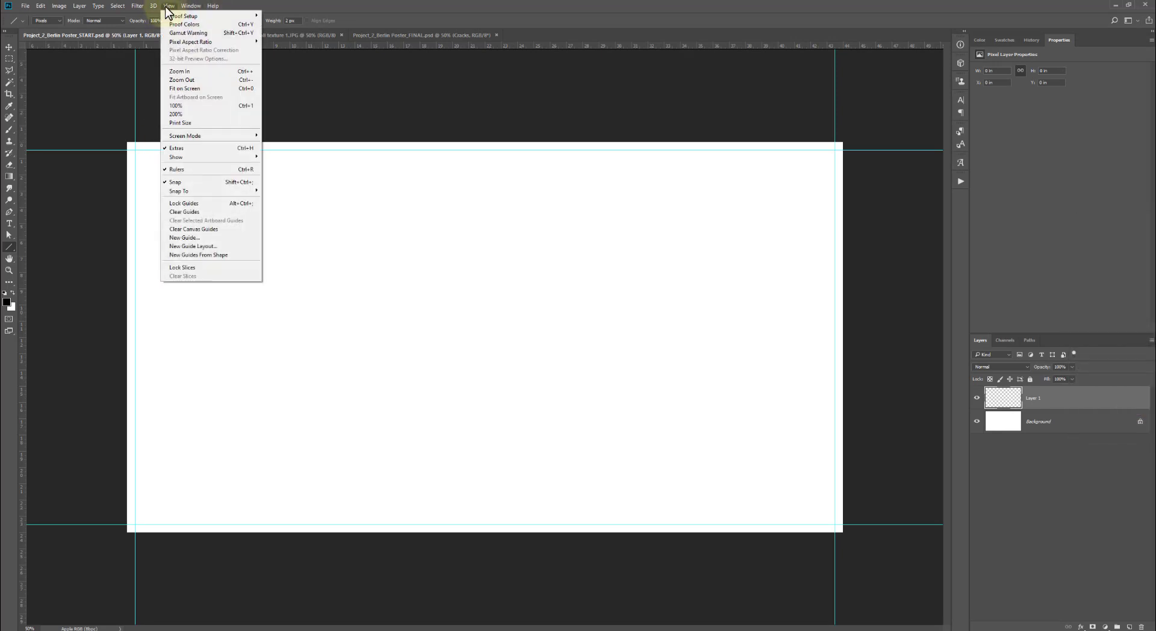
{"action": "mouse_move", "coordinate": [189, 159]}
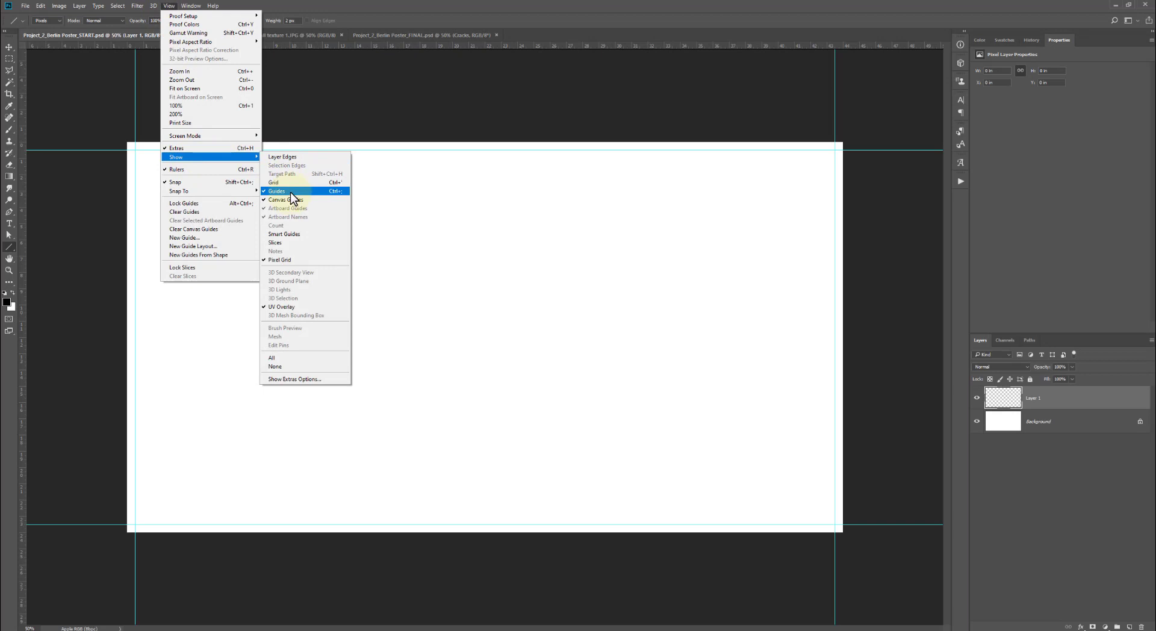
{"action": "left_click", "coordinate": [328, 102]}
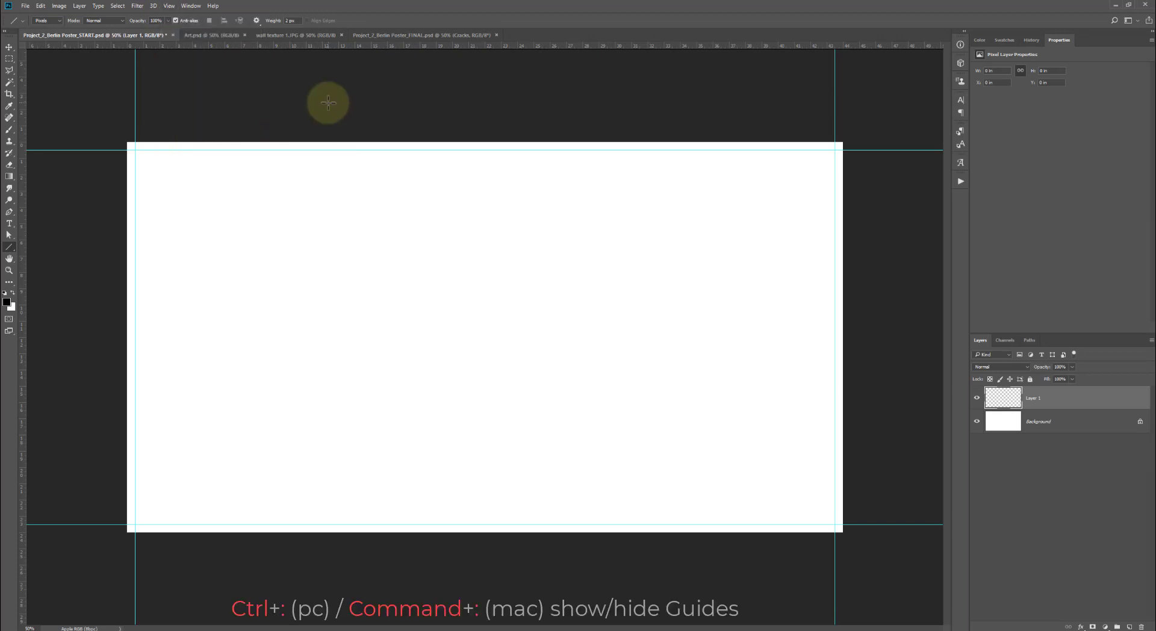
{"action": "key", "text": "ctrl+semicolon"}
{"action": "key", "text": "ctrl+semicolon"}
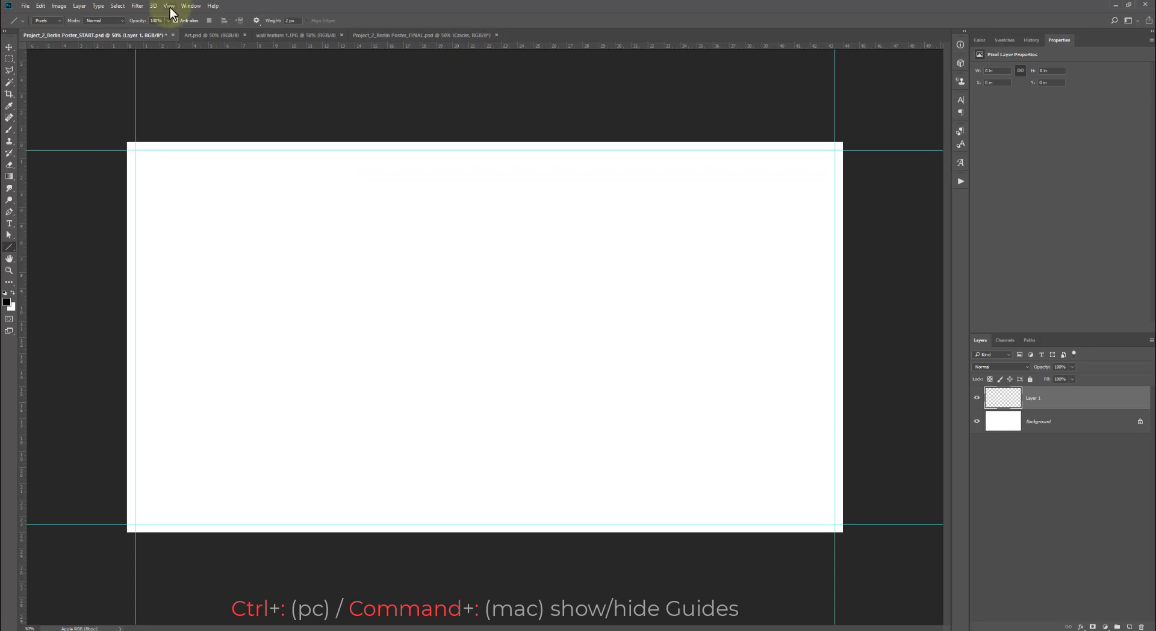
Draw straight black lines along all four guides on the new layer, running past the canvas edges
{"action": "mouse_move", "coordinate": [113, 149]}
{"action": "left_mouse_down"}
{"action": "mouse_move", "coordinate": [168, 147]}
{"action": "mouse_move", "coordinate": [245, 183]}
{"action": "mouse_move", "coordinate": [335, 136]}
{"action": "mouse_move", "coordinate": [358, 173]}
{"action": "mouse_move", "coordinate": [387, 150]}
{"action": "mouse_move", "coordinate": [390, 159]}
{"action": "mouse_move", "coordinate": [704, 139]}
{"action": "mouse_move", "coordinate": [862, 150]}
{"action": "mouse_move", "coordinate": [834, 562]}
{"action": "left_mouse_up"}
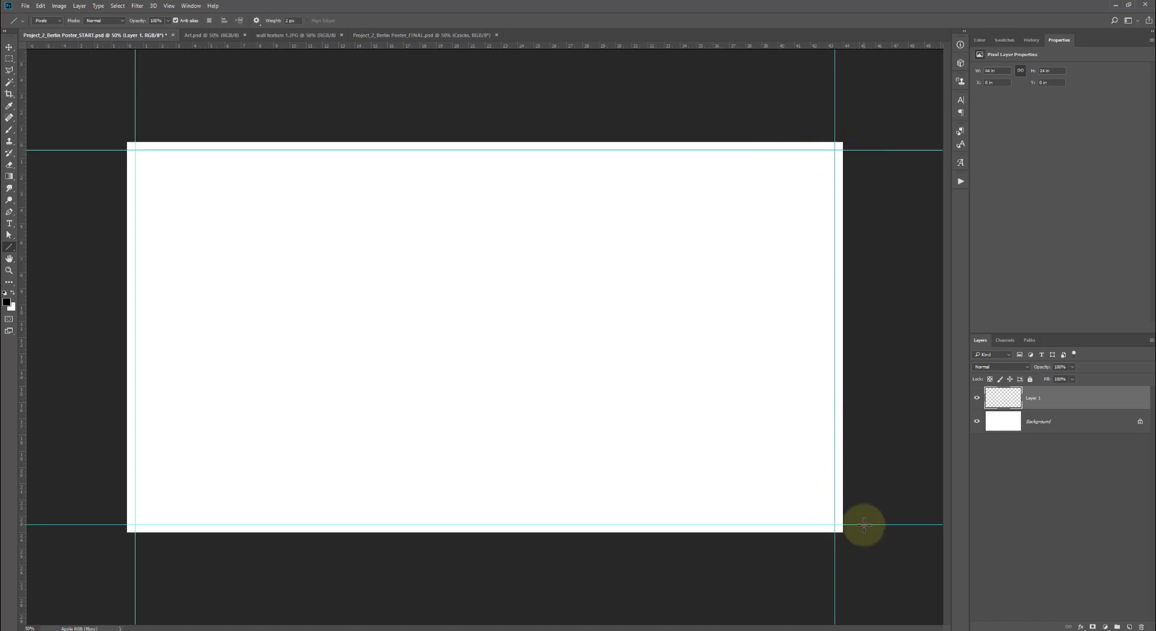
{"action": "mouse_move", "coordinate": [859, 524]}
{"action": "left_mouse_down"}
{"action": "mouse_move", "coordinate": [658, 535]}
{"action": "mouse_move", "coordinate": [134, 526]}
{"action": "left_mouse_up"}
{"action": "left_click_drag", "start_coordinate": [134, 126], "coordinate": [135, 562]}
Hide the guides so that only the drawn black lines show on the canvas
{"action": "left_click", "coordinate": [169, 7]}
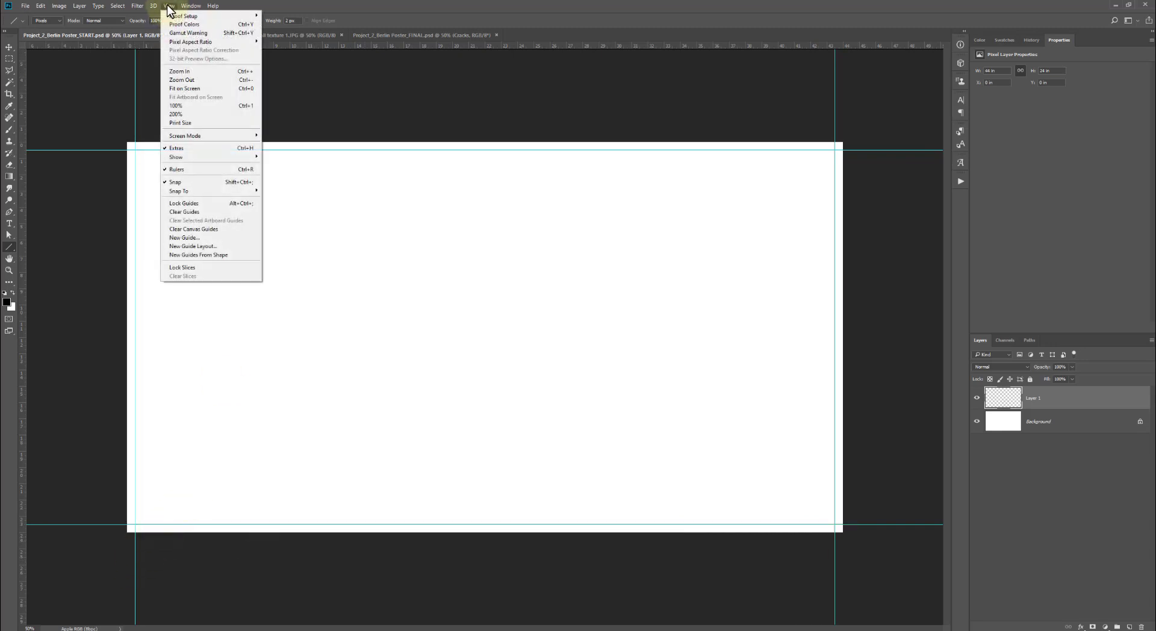
{"action": "mouse_move", "coordinate": [193, 160]}
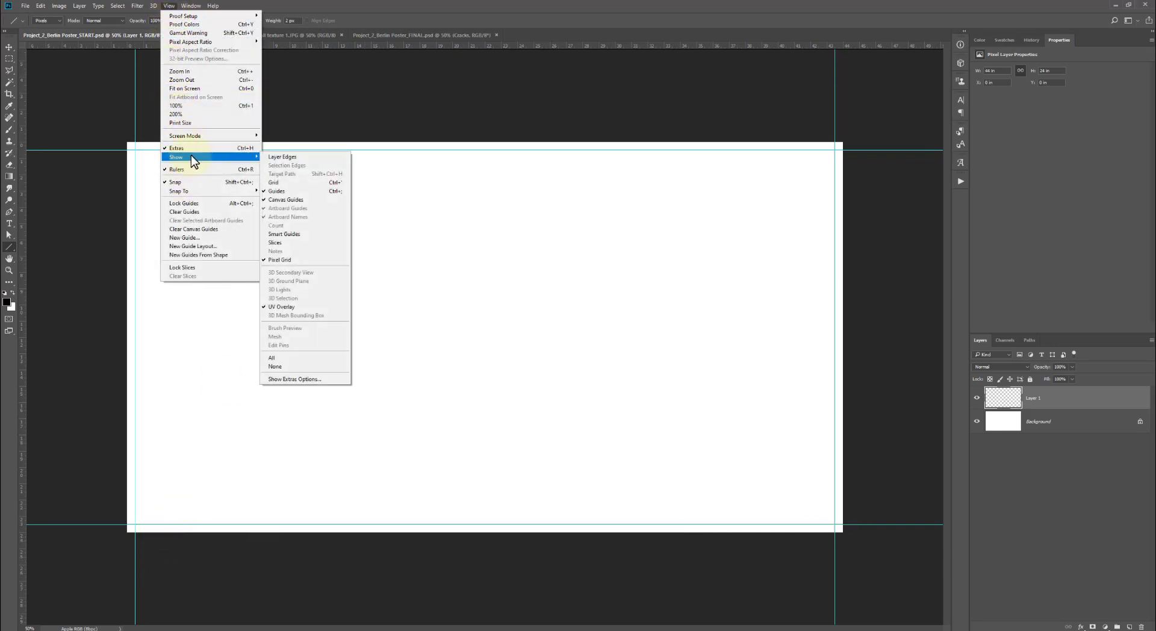
{"action": "left_click", "coordinate": [278, 191]}
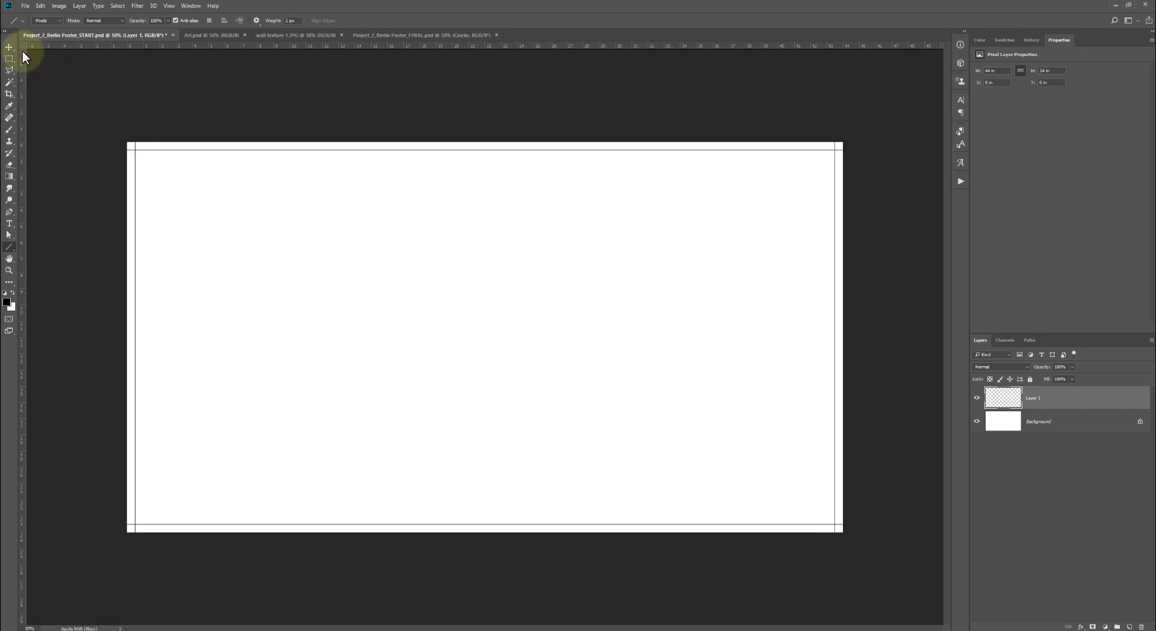
Clear the line segments inside the guide rectangle so only the corner crop marks remain, and remove the selection
{"action": "left_click", "coordinate": [9, 59]}
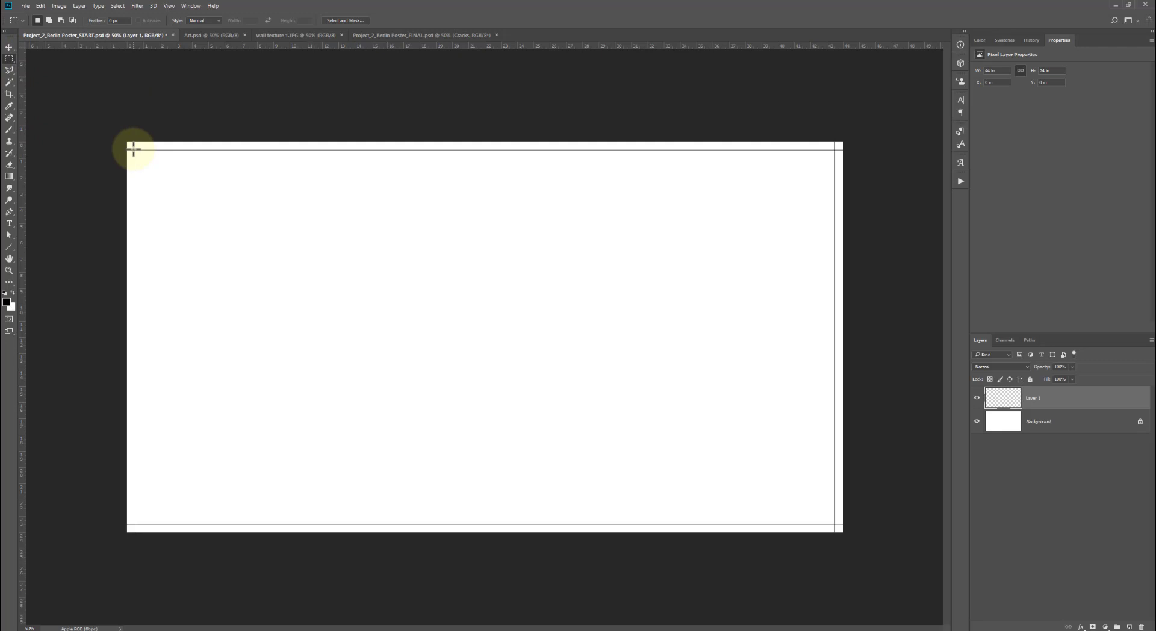
{"action": "left_click_drag", "start_coordinate": [134, 149], "coordinate": [835, 525]}
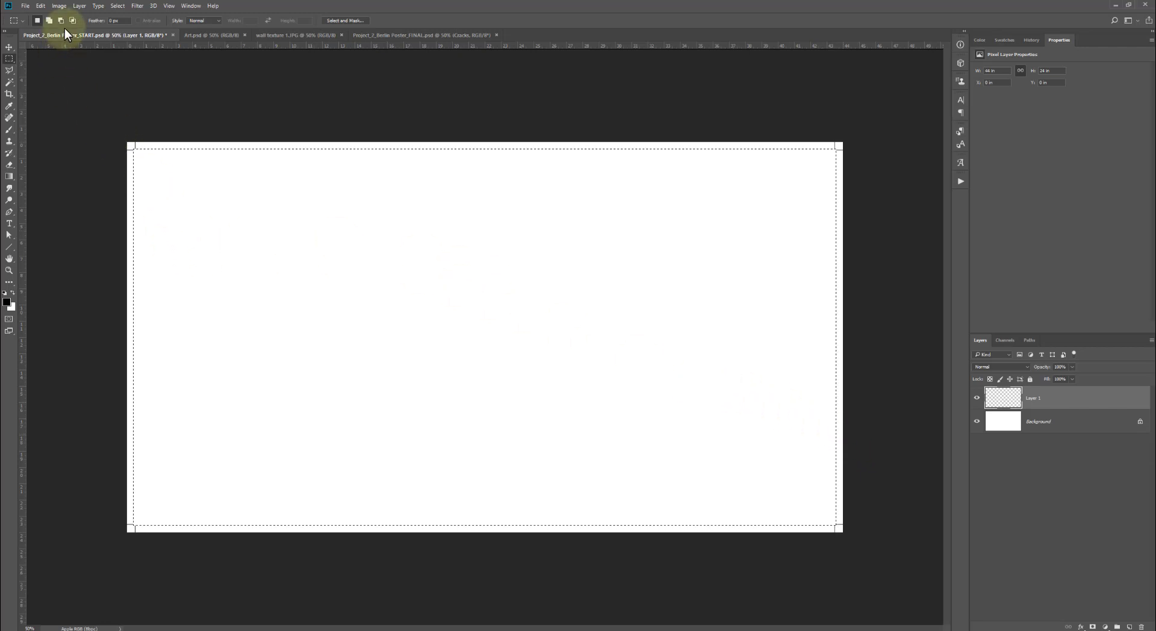
{"action": "left_click", "coordinate": [117, 5]}
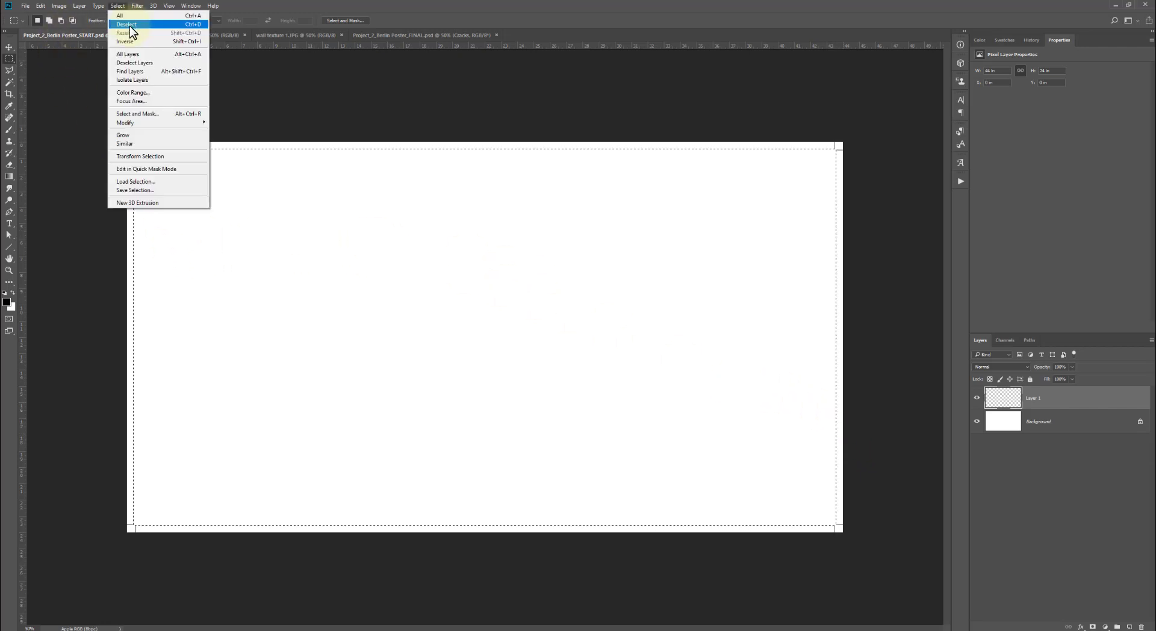
{"action": "left_click", "coordinate": [203, 26]}
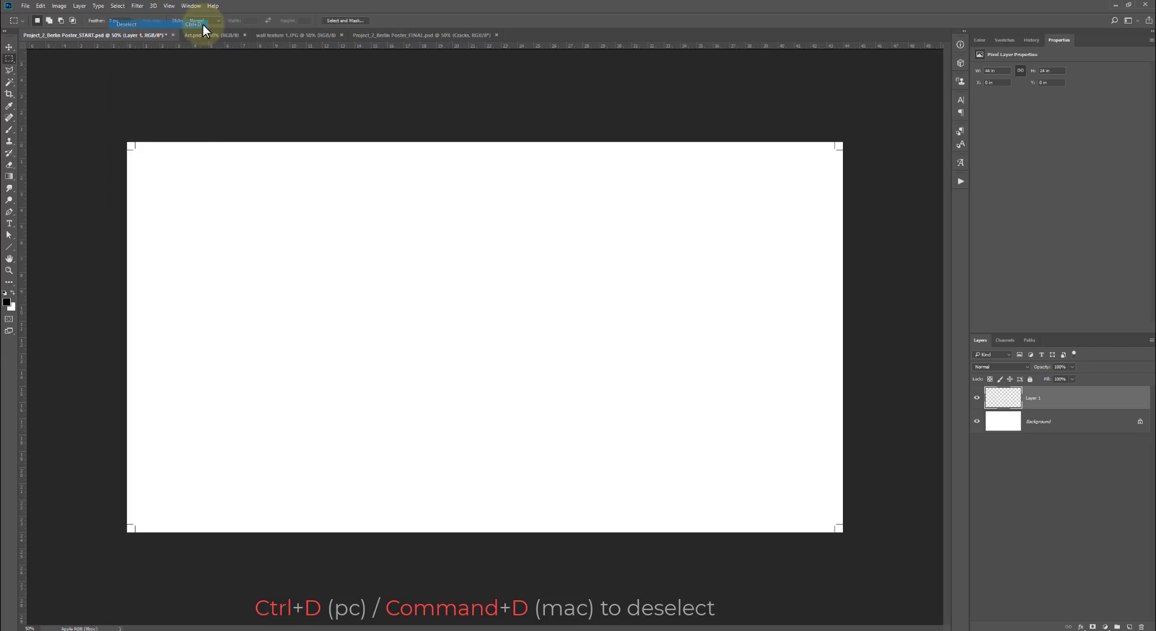
Rename the line layer as Crop Marks and give it a red color label
{"action": "double_click", "coordinate": [1033, 399]}
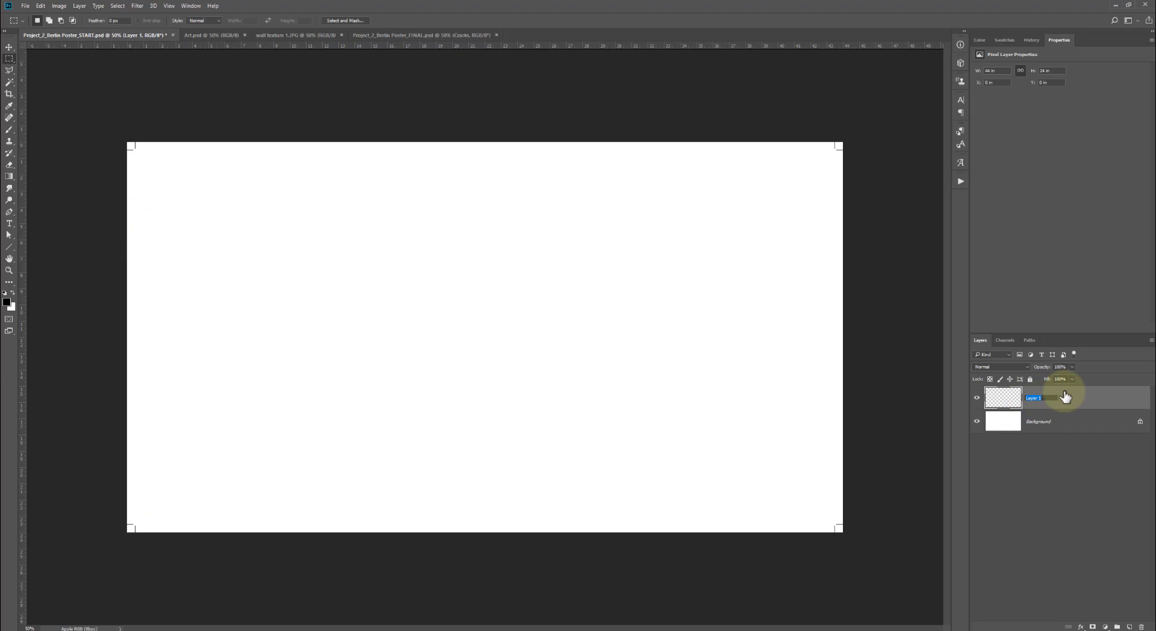
{"action": "type", "text": "Crop Marks"}
{"action": "key", "text": "Return"}
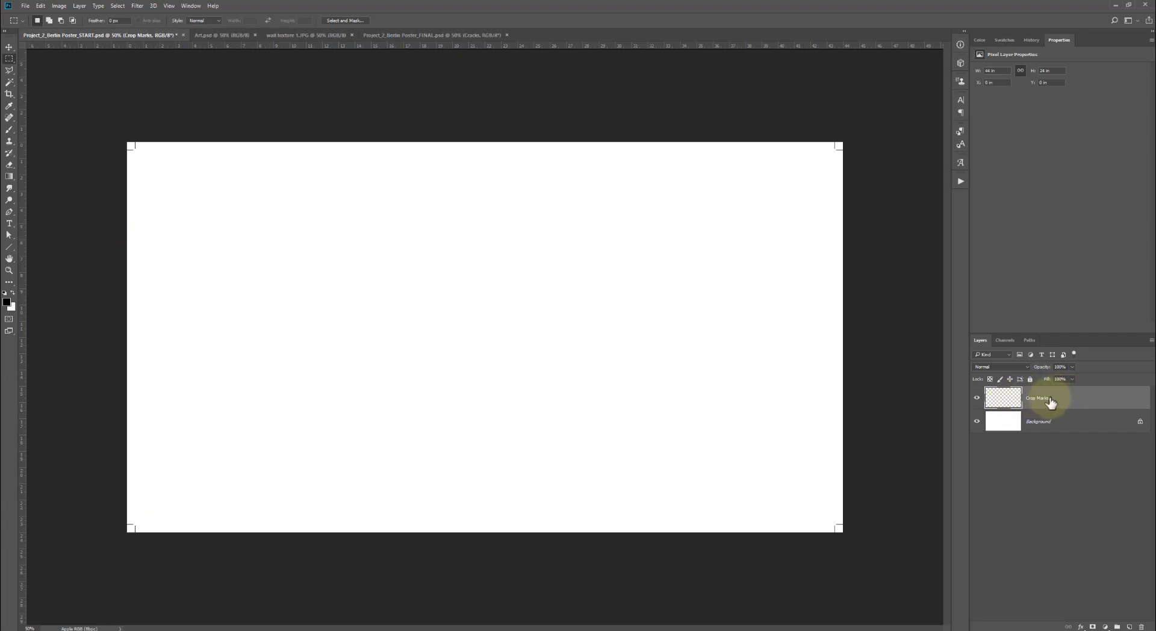
{"action": "right_click", "coordinate": [976, 404]}
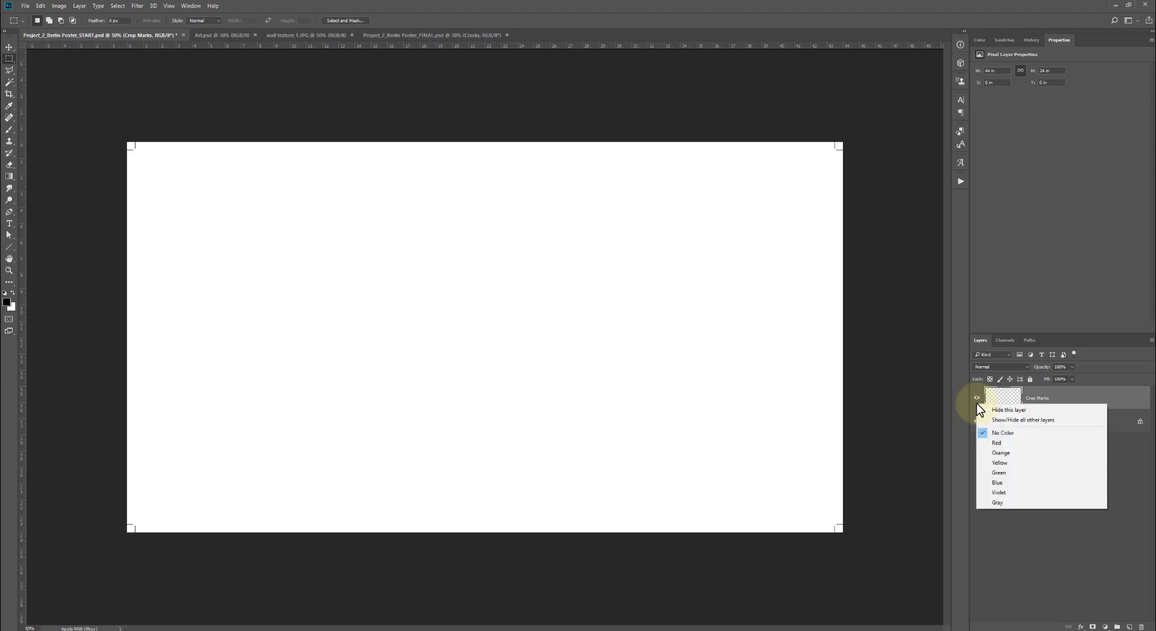
{"action": "left_click", "coordinate": [1009, 444]}
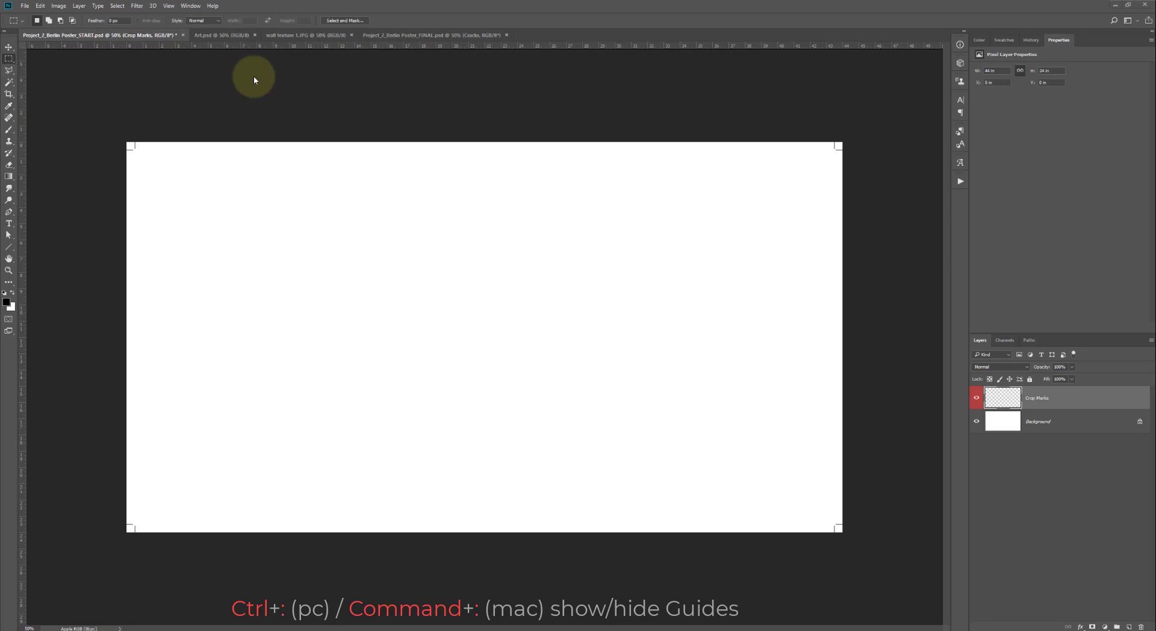
Show the guides, and paste the whole Art.psd image into the poster document beneath the Crop Marks layer
{"action": "key", "text": "ctrl+semicolon"}
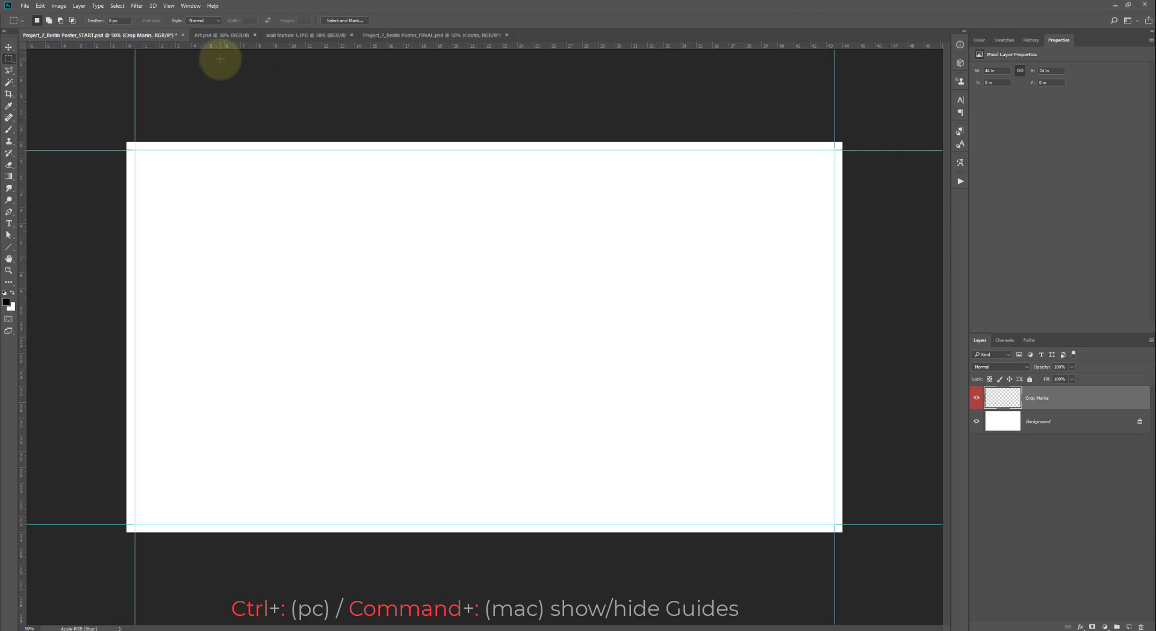
{"action": "left_click", "coordinate": [222, 34]}
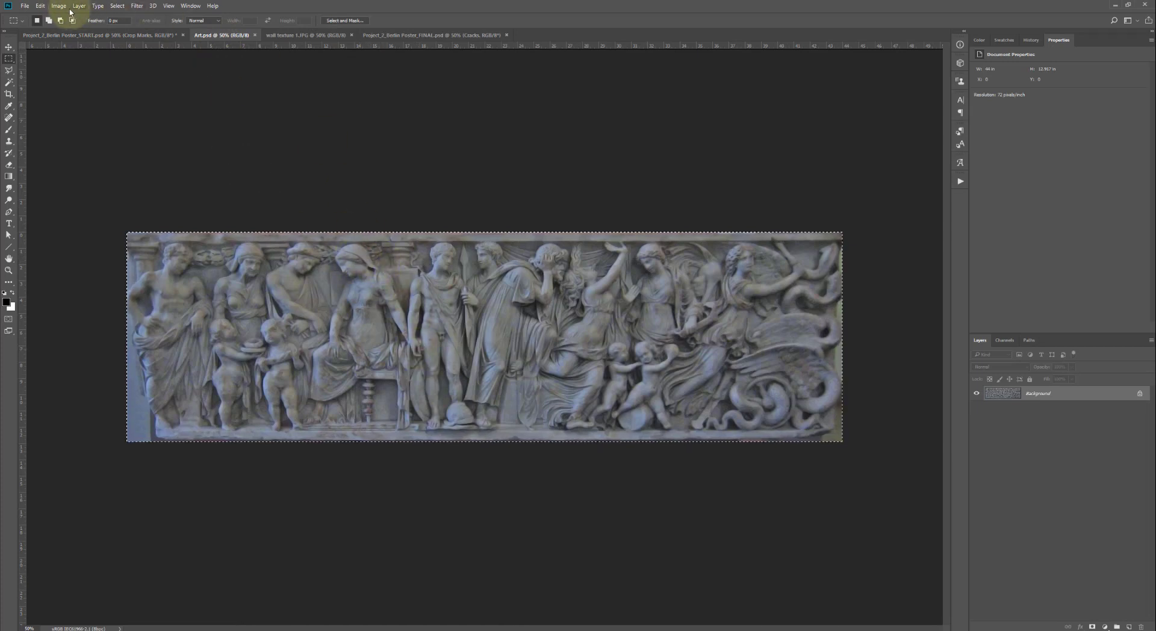
{"action": "left_click", "coordinate": [117, 6]}
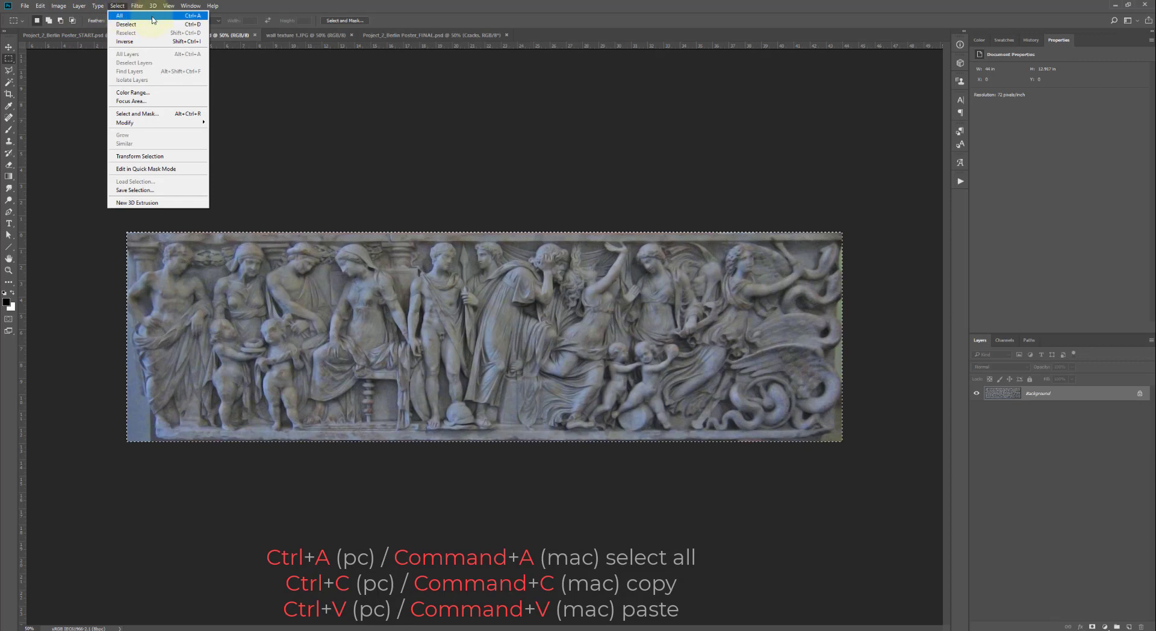
{"action": "left_click", "coordinate": [202, 17]}
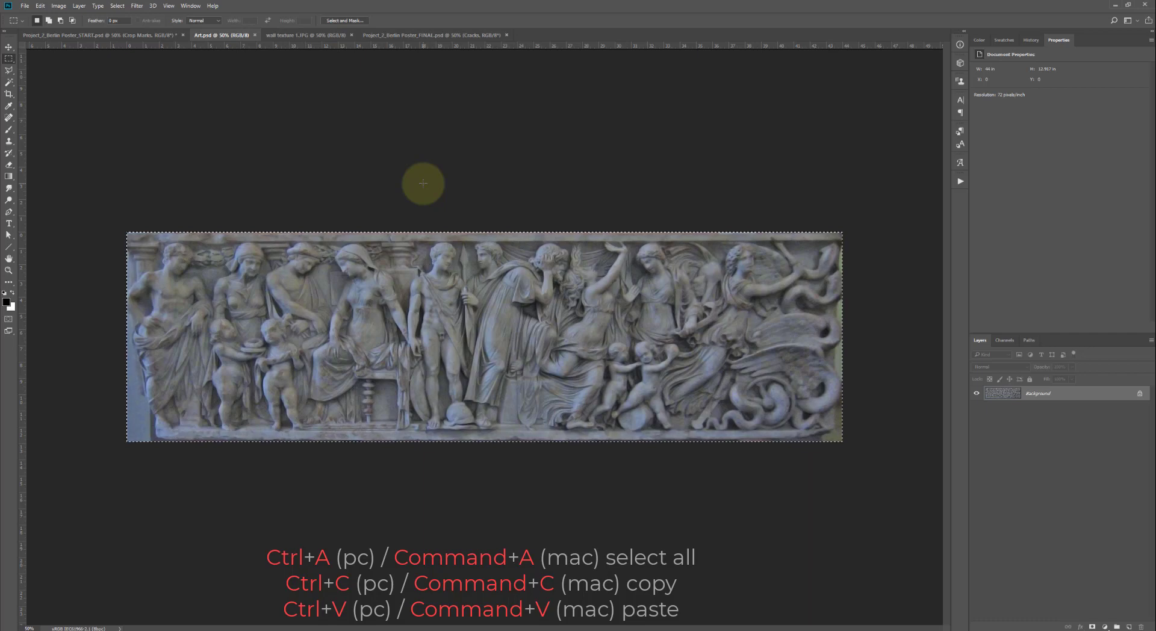
{"action": "left_click", "coordinate": [93, 35]}
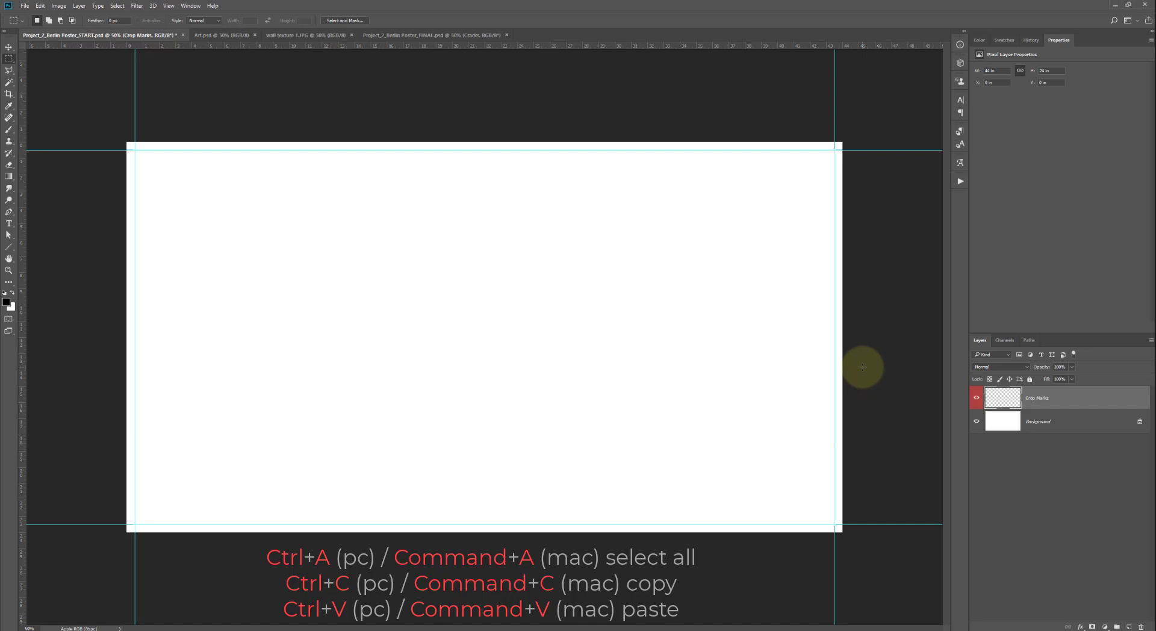
{"action": "key", "text": "ctrl+v"}
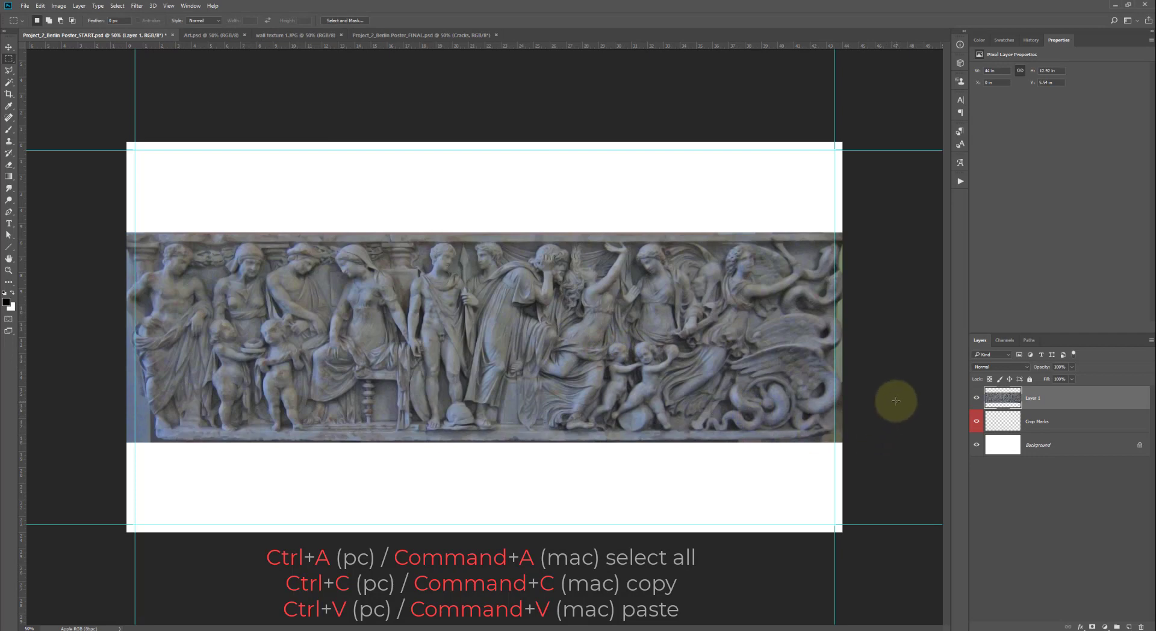
{"action": "left_click_drag", "start_coordinate": [1027, 401], "coordinate": [1054, 391]}
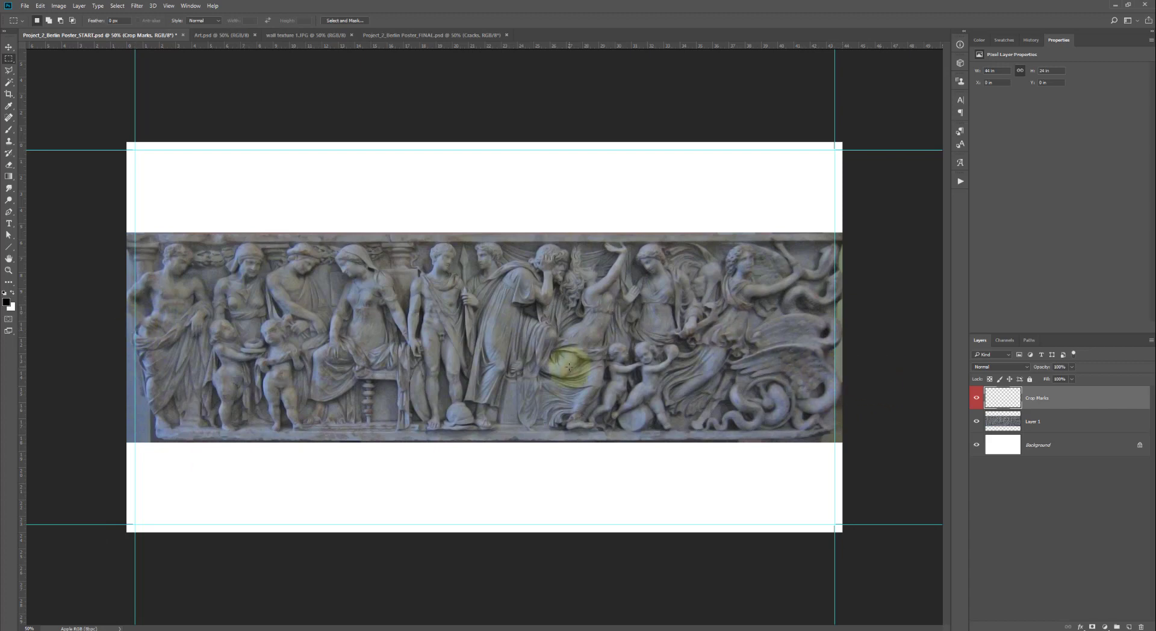
Narrow the pasted relief image with Free Transform so its two side edges meet the vertical guides
{"action": "key", "text": "ctrl+t"}
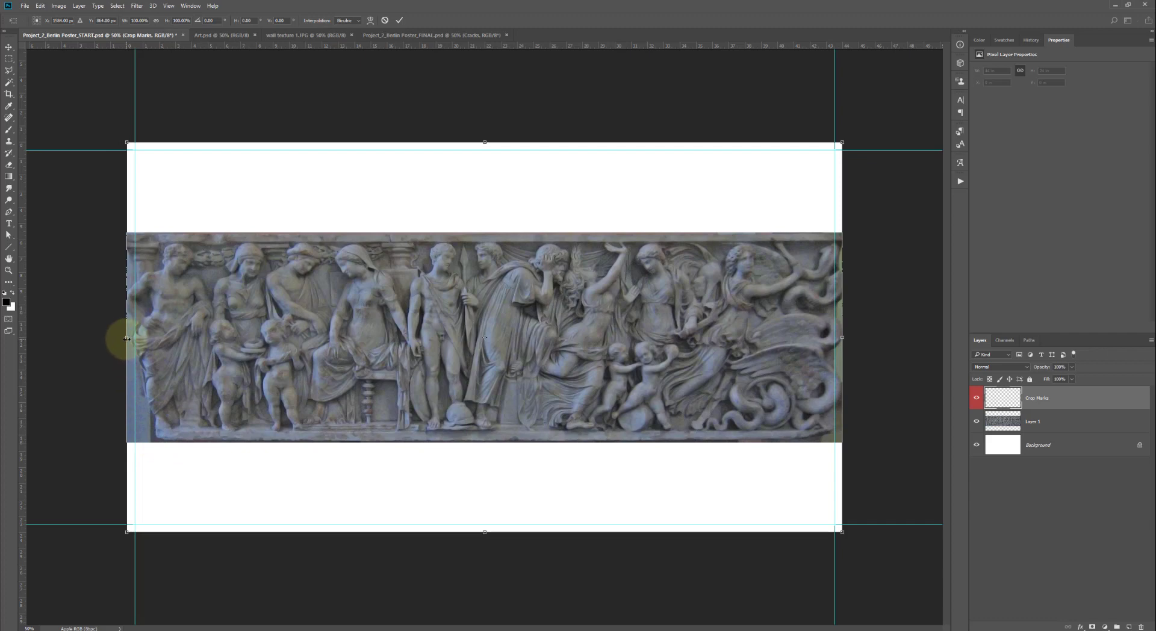
{"action": "key", "text": "Return"}
{"action": "left_click", "coordinate": [1046, 422]}
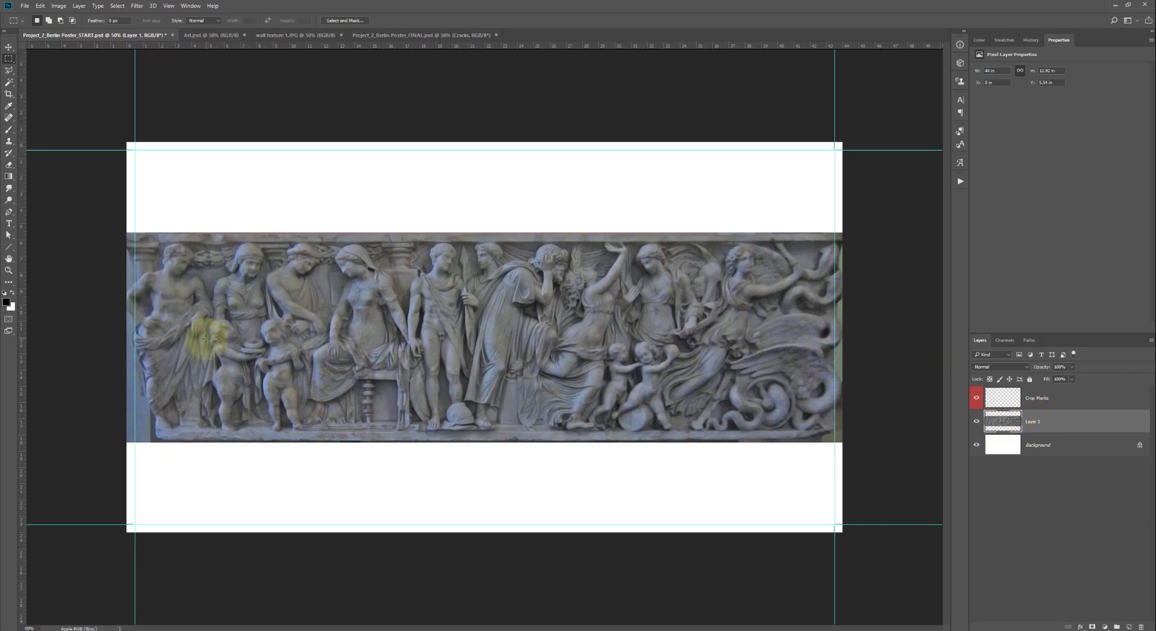
{"action": "key", "text": "ctrl+t"}
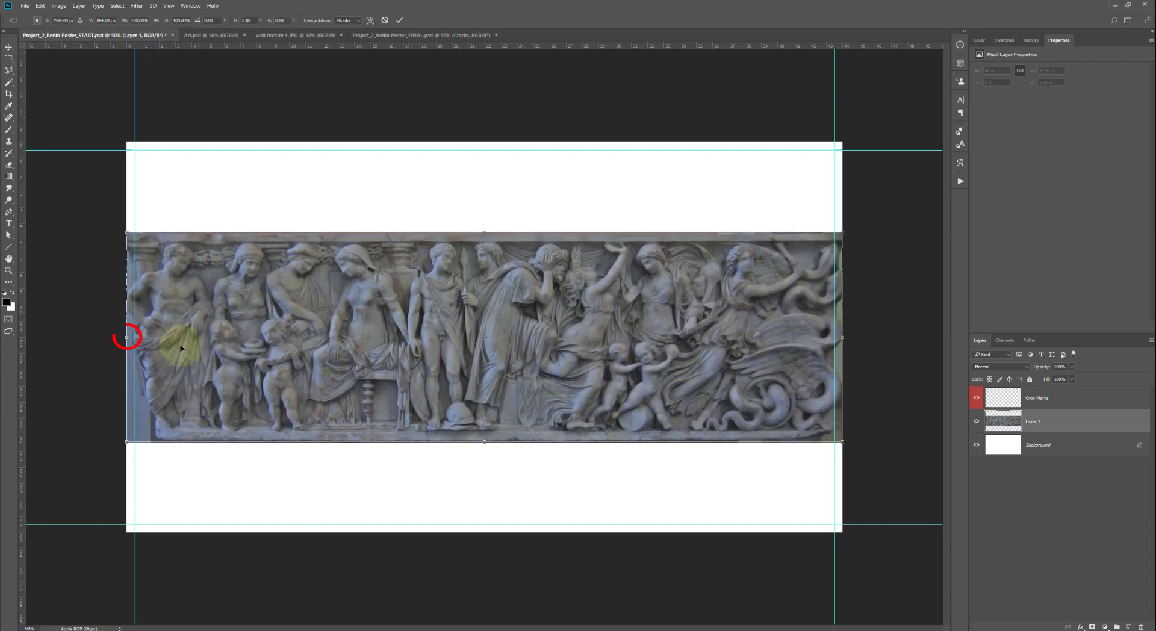
{"action": "left_click_drag", "start_coordinate": [127, 337], "coordinate": [135, 337]}
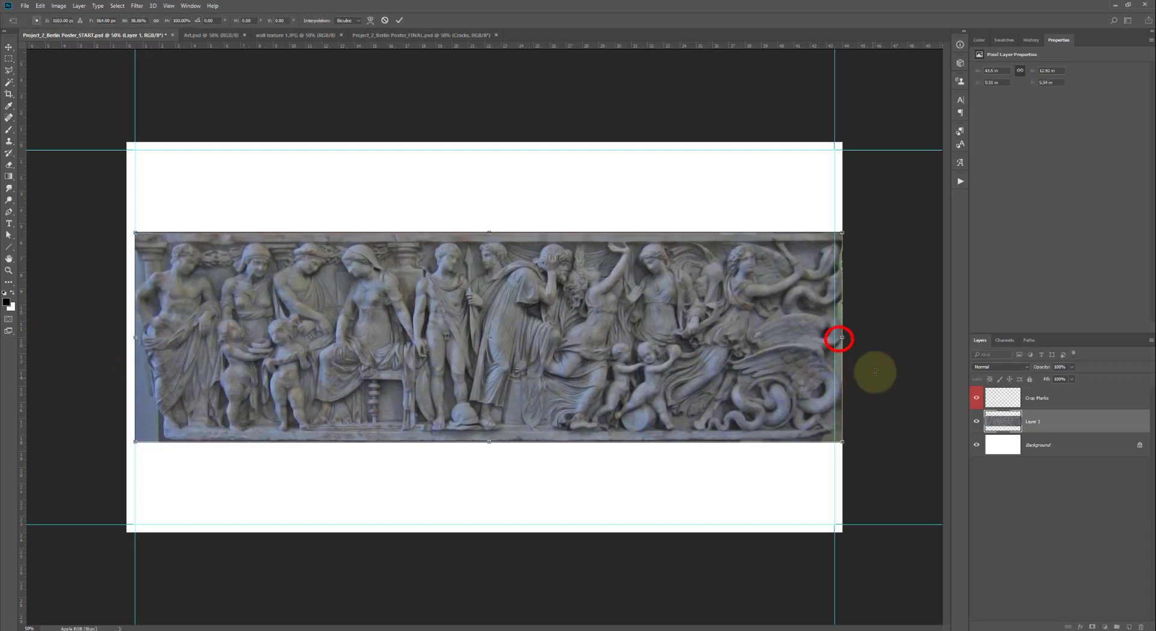
{"action": "left_click_drag", "start_coordinate": [841, 338], "coordinate": [834, 338]}
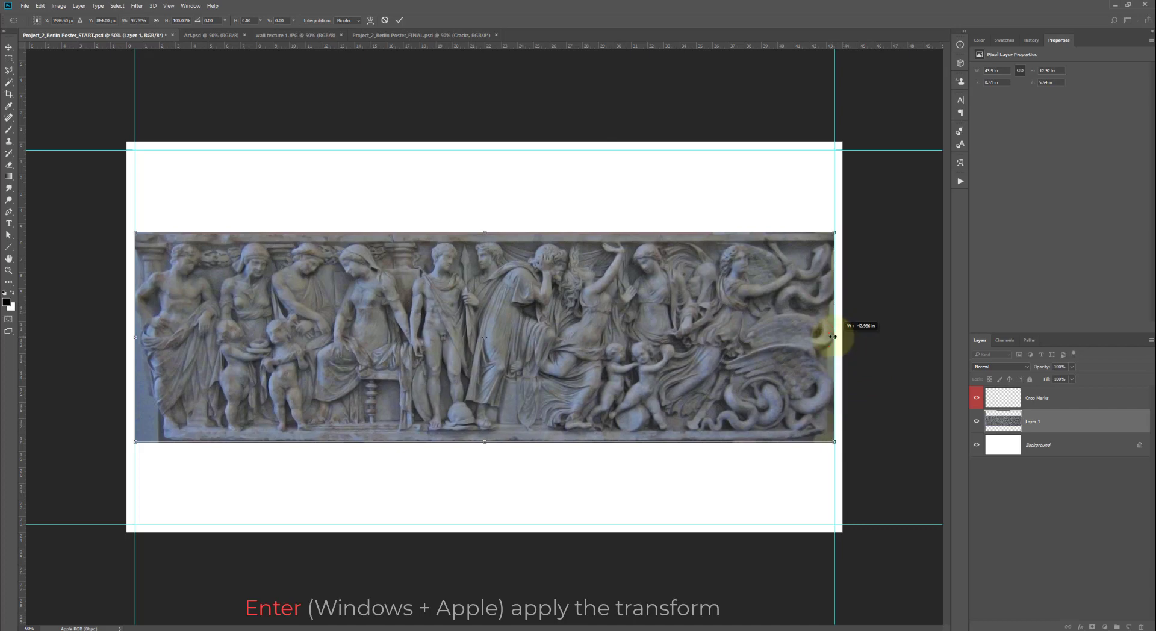
{"action": "key", "text": "Return"}
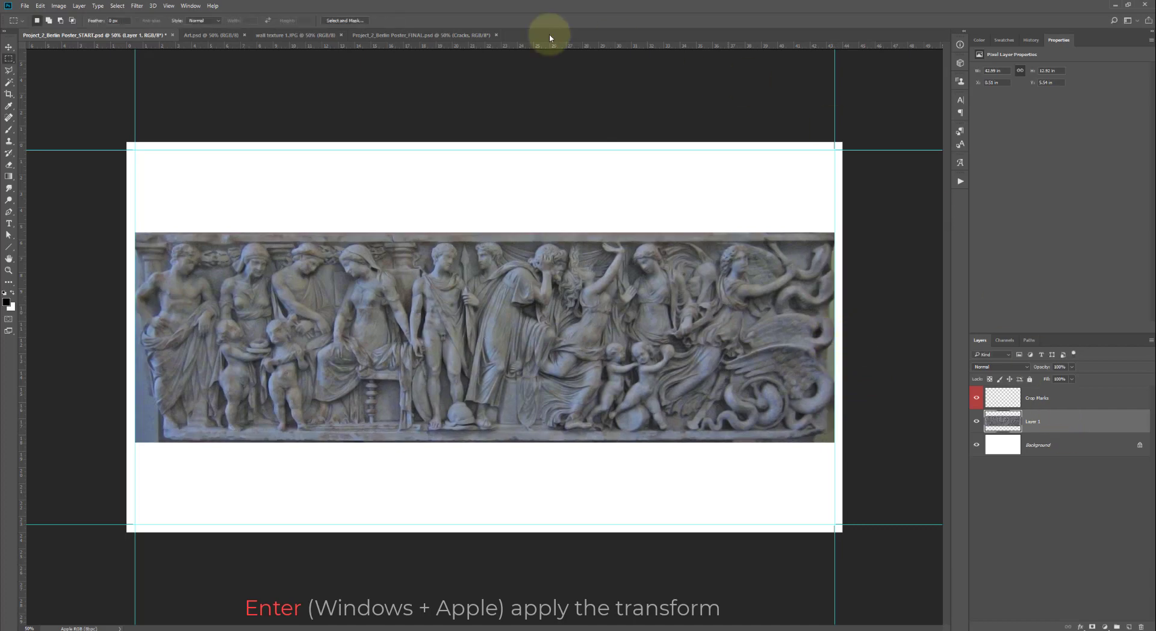
Try wall texture 1.JPG as a pasted layer beneath the relief image, and delete that texture layer
{"action": "left_click", "coordinate": [319, 36]}
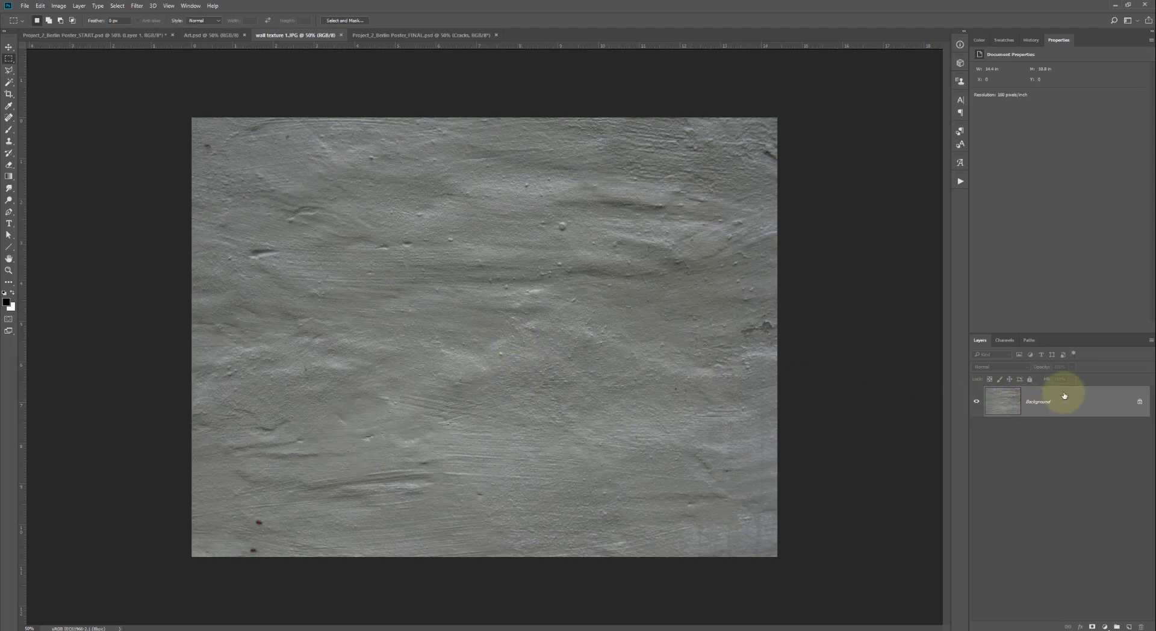
{"action": "key", "text": "ctrl+a"}
{"action": "left_click", "coordinate": [94, 37]}
{"action": "key", "text": "ctrl+v"}
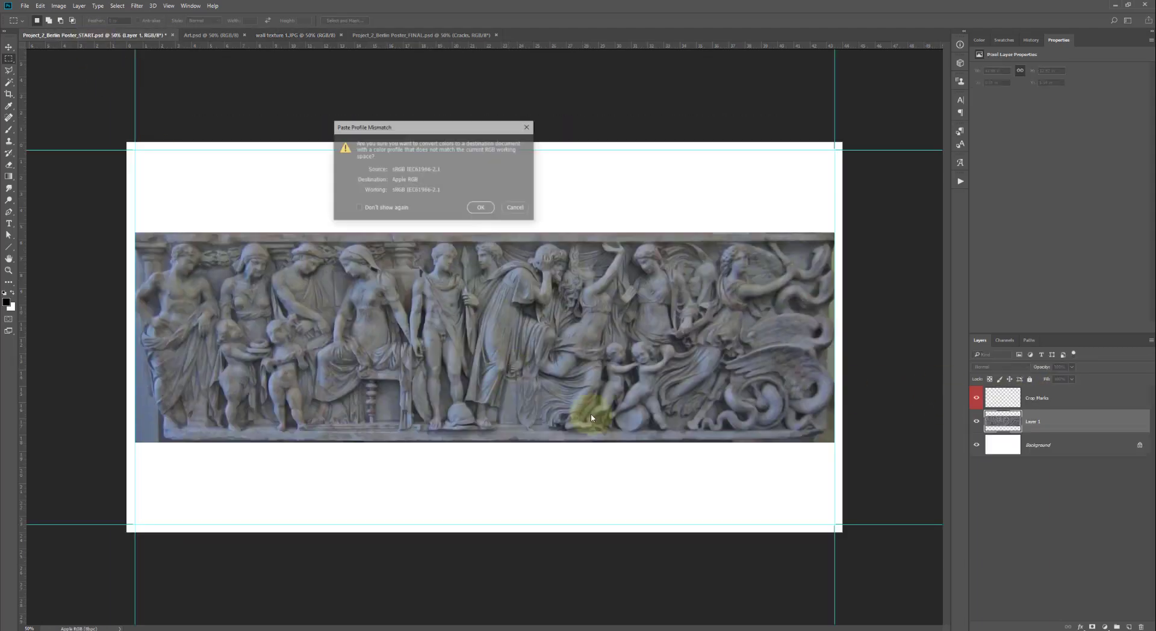
{"action": "left_click", "coordinate": [484, 206]}
{"action": "left_click_drag", "start_coordinate": [1036, 423], "coordinate": [1042, 456]}
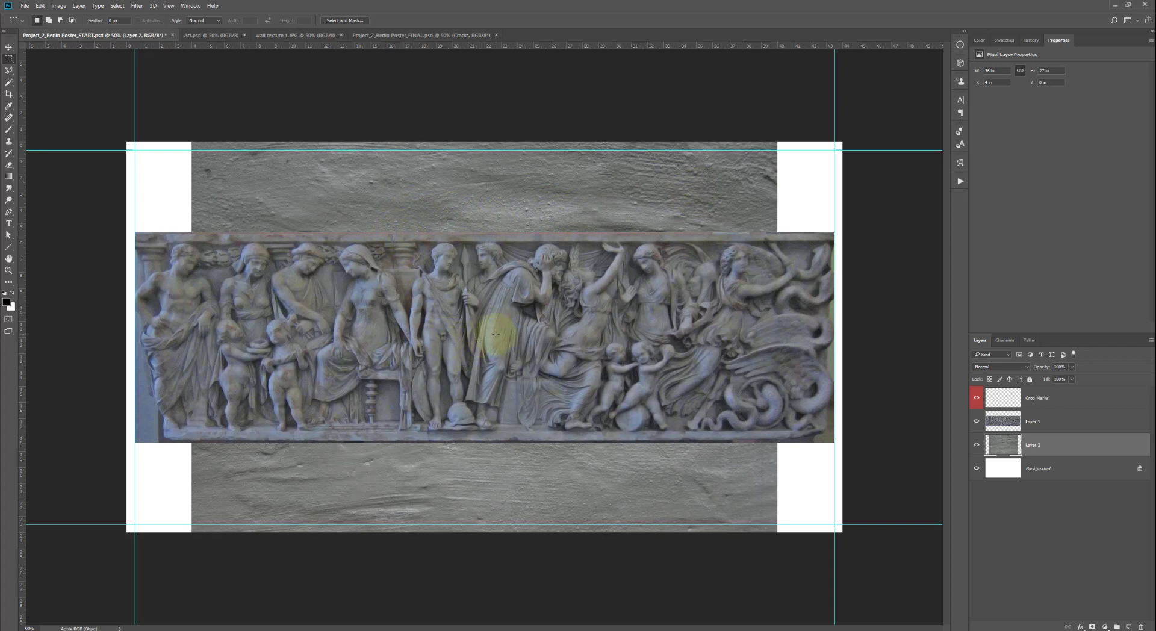
{"action": "left_click_drag", "start_coordinate": [1058, 445], "coordinate": [1141, 625]}
Apply the Offset filter with Wrap Around to wall texture 1.JPG, shifting it about 1146 pixels right and also downward to bring the seams inside the image
{"action": "left_click", "coordinate": [295, 35]}
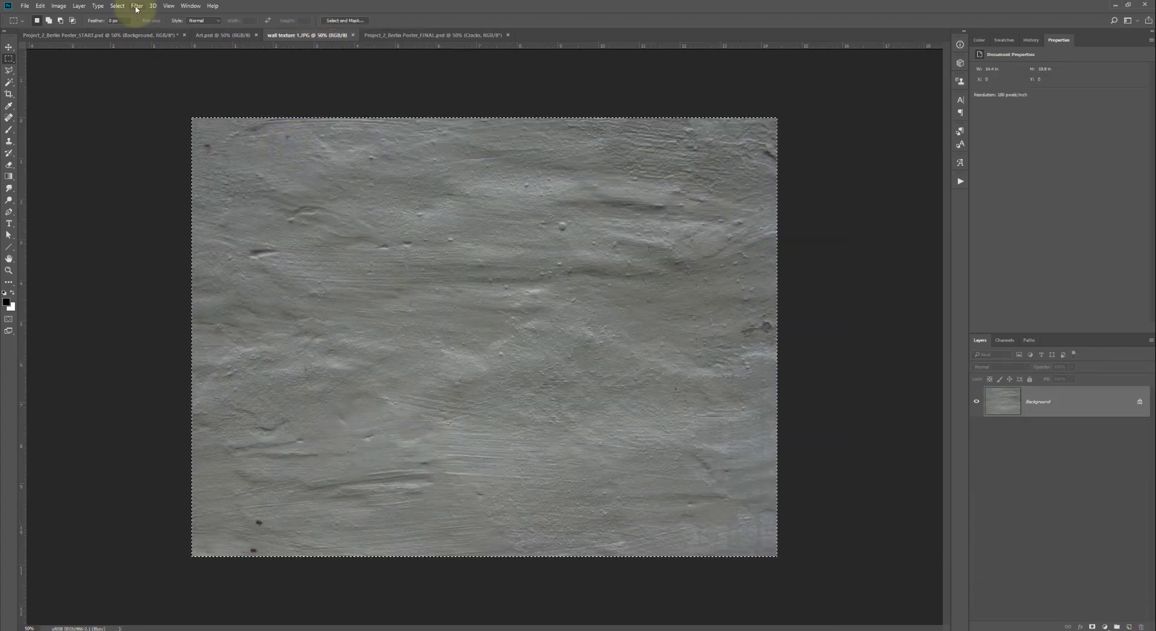
{"action": "left_click", "coordinate": [137, 7]}
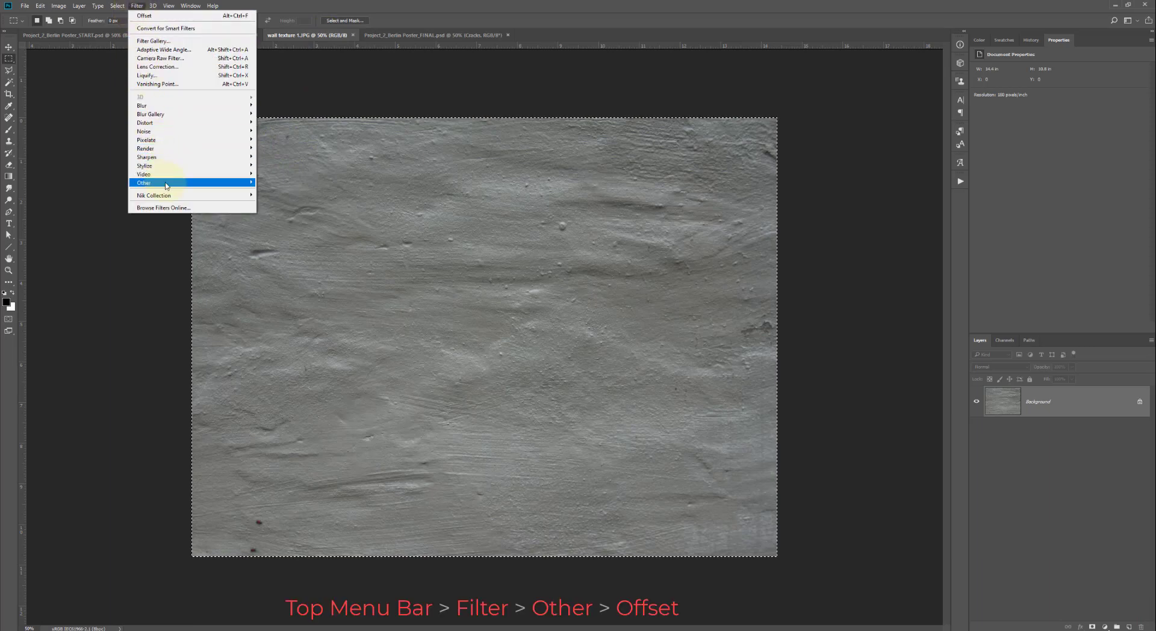
{"action": "mouse_move", "coordinate": [169, 184]}
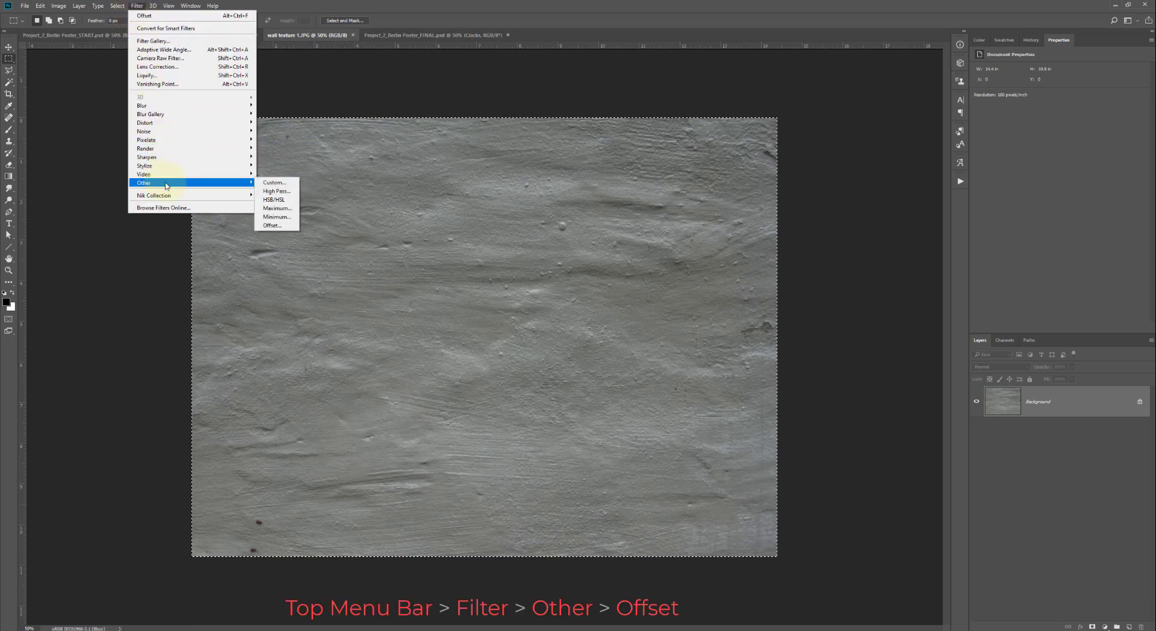
{"action": "left_click", "coordinate": [272, 225]}
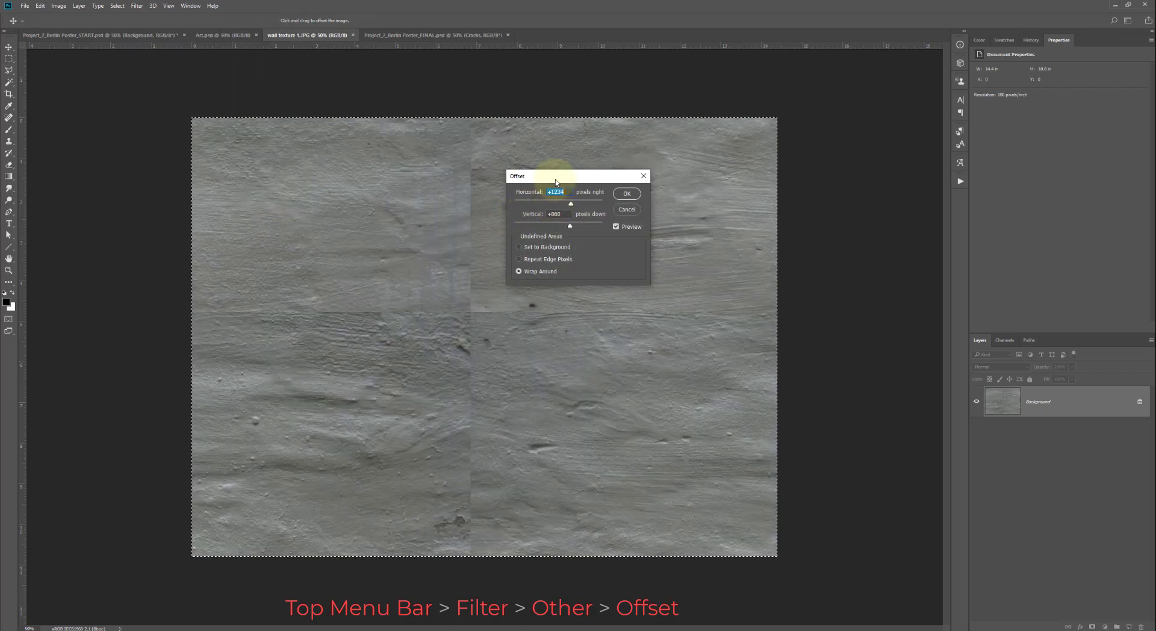
{"action": "left_click_drag", "start_coordinate": [597, 179], "coordinate": [870, 132]}
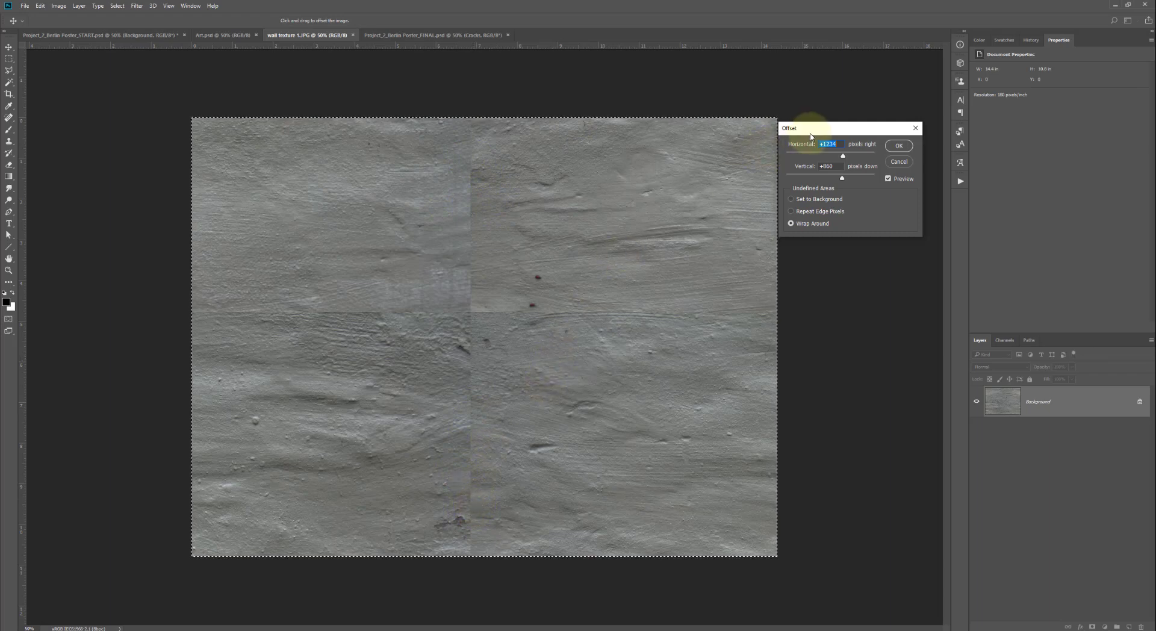
{"action": "left_click_drag", "start_coordinate": [810, 136], "coordinate": [825, 115]}
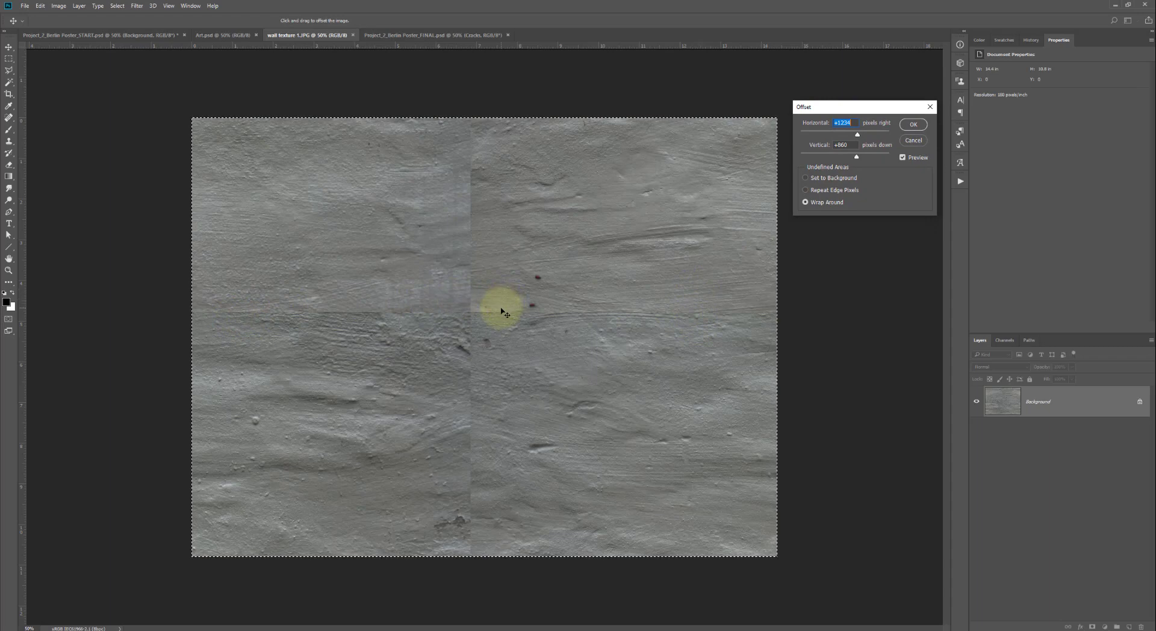
{"action": "mouse_move", "coordinate": [859, 108]}
{"action": "left_mouse_down"}
{"action": "mouse_move", "coordinate": [859, 91]}
{"action": "mouse_move", "coordinate": [859, 120]}
{"action": "mouse_move", "coordinate": [849, 120]}
{"action": "mouse_move", "coordinate": [859, 123]}
{"action": "left_mouse_up"}
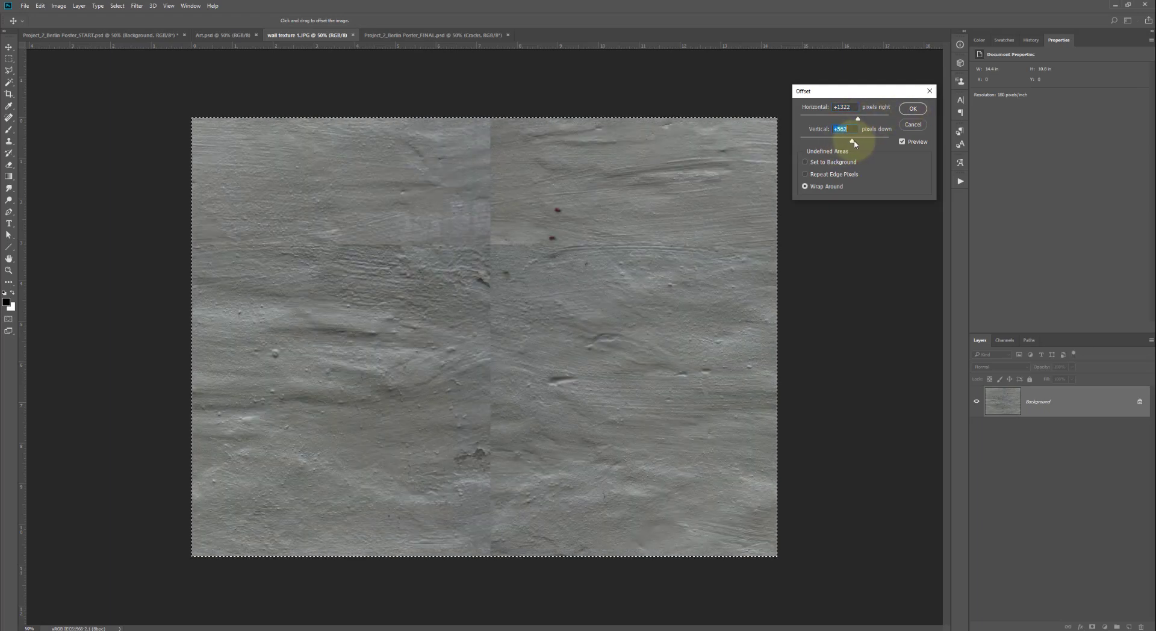
{"action": "left_click_drag", "start_coordinate": [853, 143], "coordinate": [856, 119]}
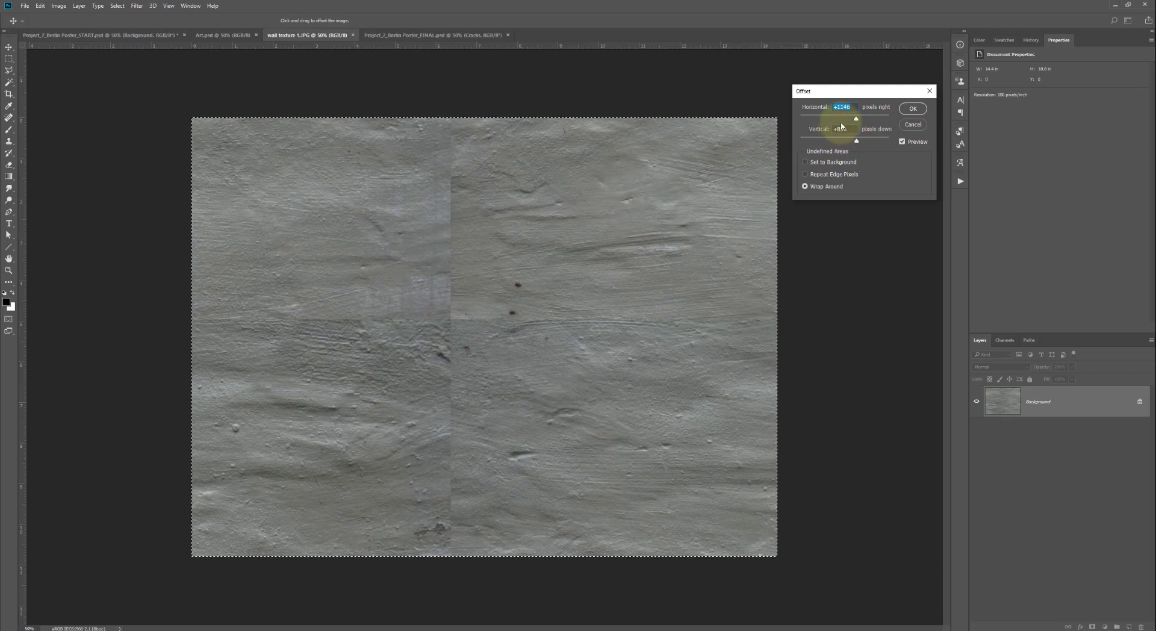
{"action": "left_click", "coordinate": [914, 109]}
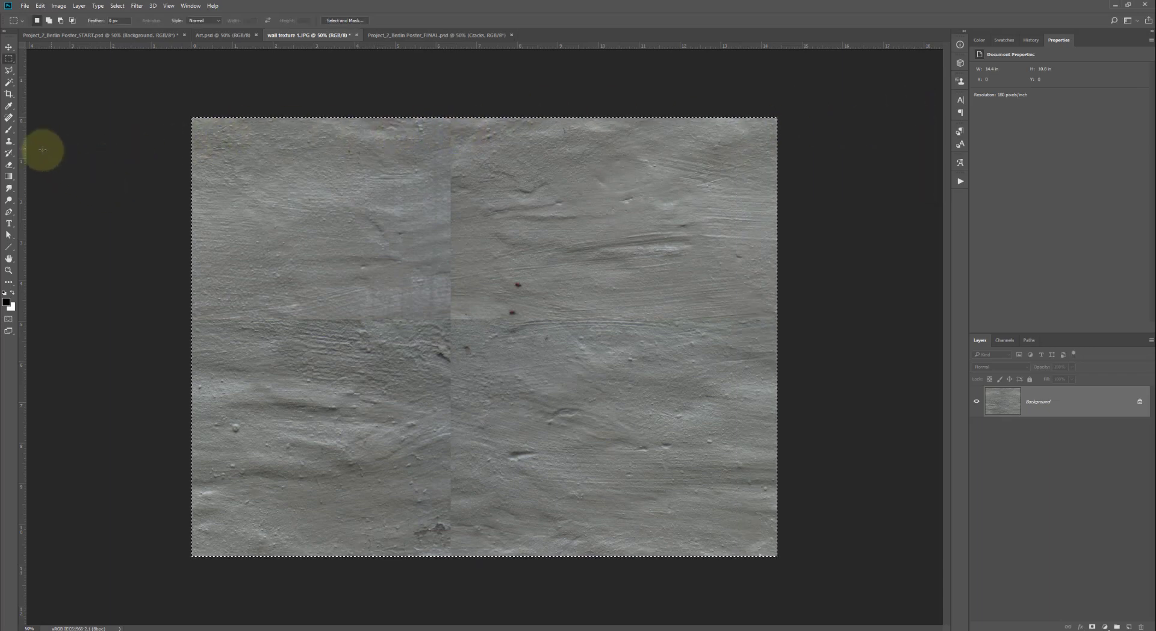
Set up the Clone Stamp tool with the Soft Round brush at 300 px size and 0% hardness
{"action": "left_click", "coordinate": [9, 142]}
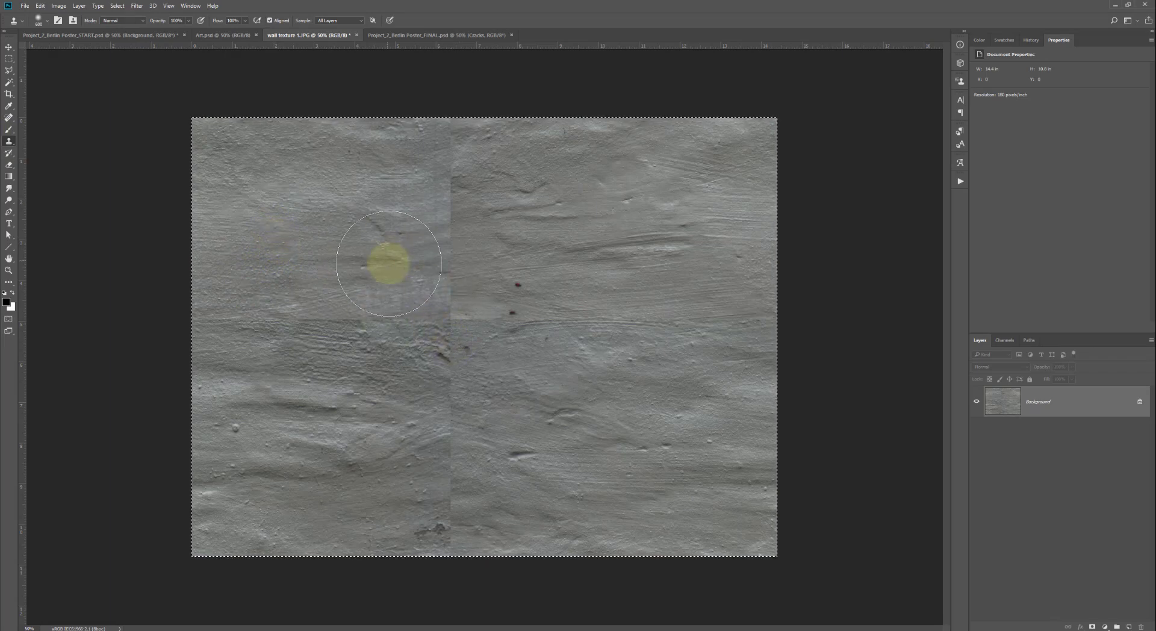
{"action": "key", "text": "bracketleft"}
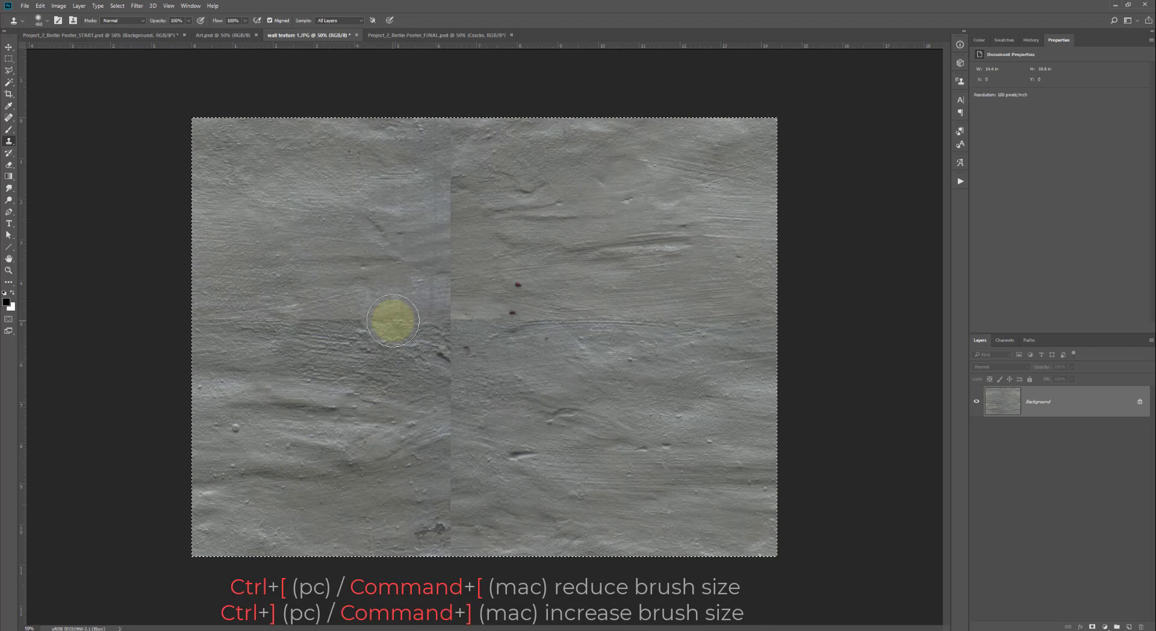
{"action": "key", "text": "ctrl+bracketright"}
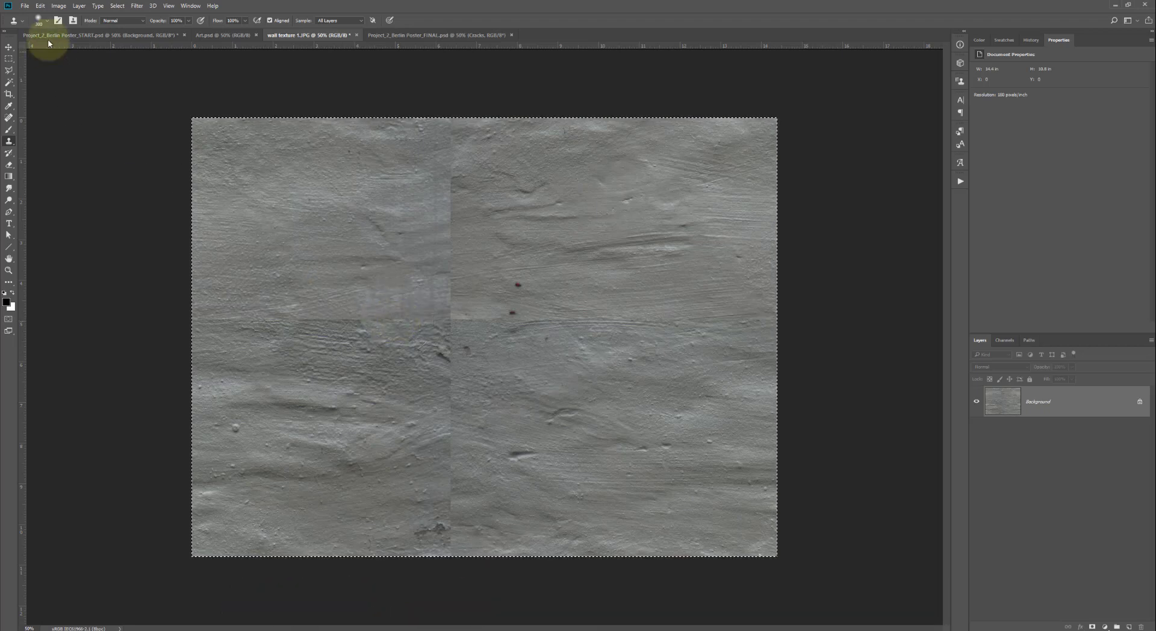
{"action": "left_click", "coordinate": [39, 20]}
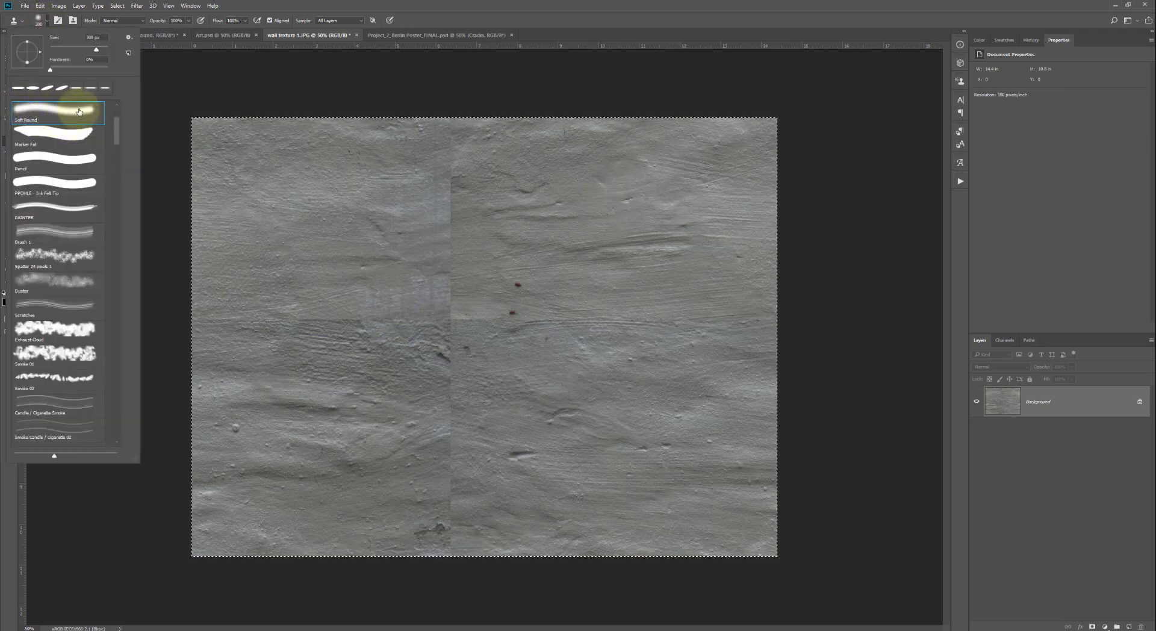
{"action": "left_click", "coordinate": [190, 69]}
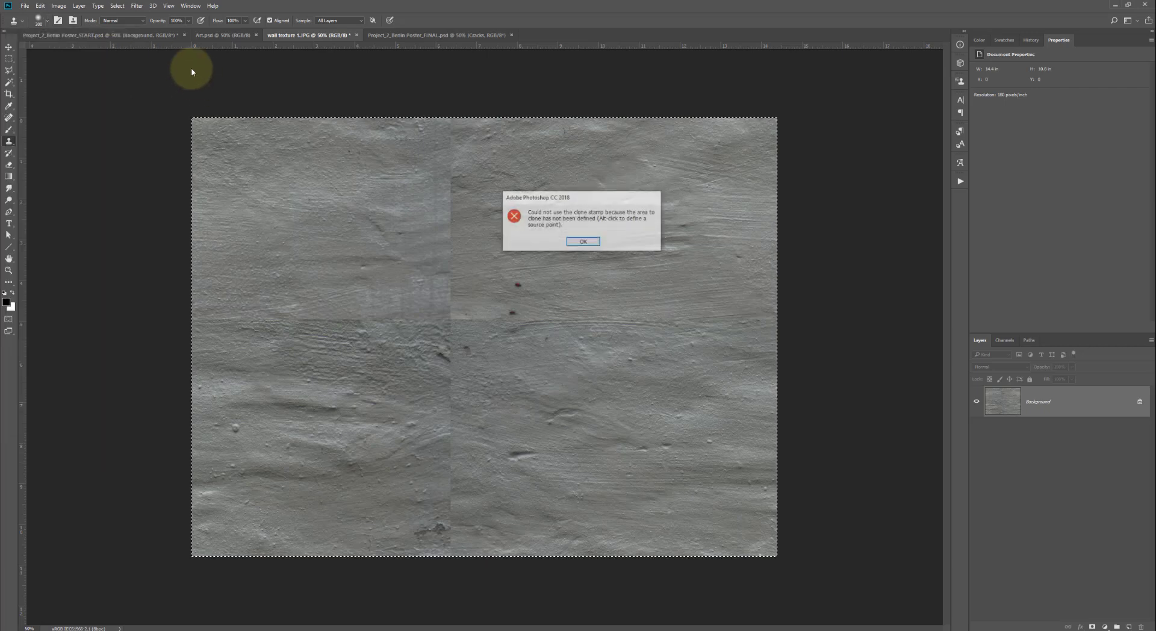
{"action": "left_click", "coordinate": [584, 242]}
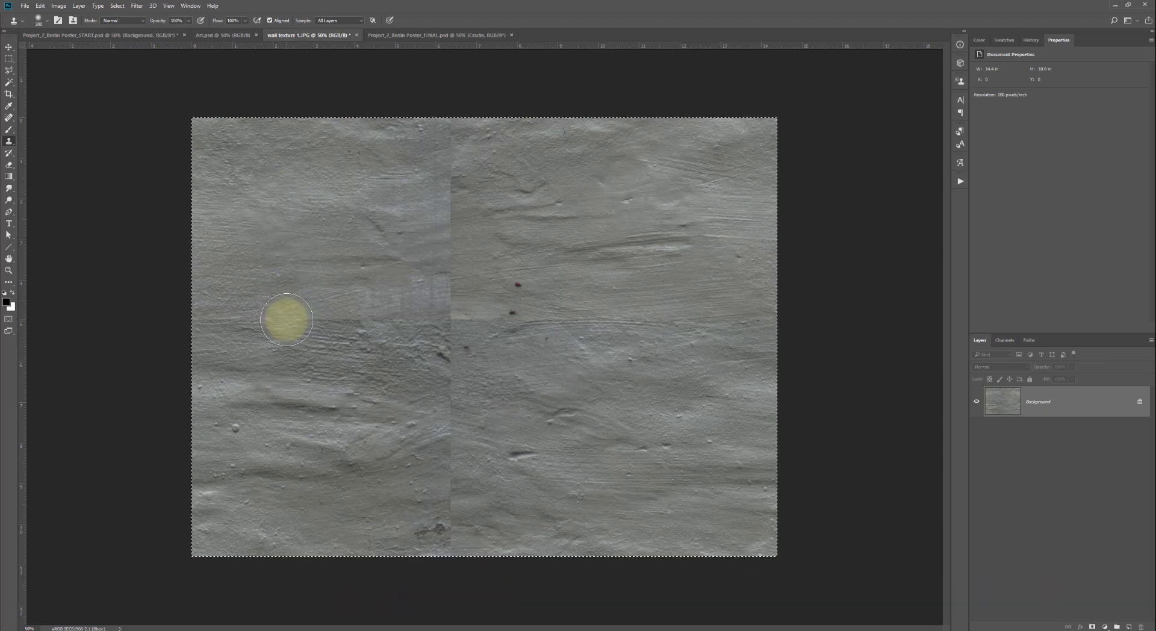
Clone nearby plaster over the horizontal seam across the full width of the wall texture, including the rough patch beside the vertical seam
{"action": "mouse_move", "coordinate": [286, 319]}
{"action": "left_mouse_down"}
{"action": "mouse_move", "coordinate": [319, 339]}
{"action": "mouse_move", "coordinate": [309, 342]}
{"action": "mouse_move", "coordinate": [327, 302]}
{"action": "mouse_move", "coordinate": [354, 324]}
{"action": "mouse_move", "coordinate": [356, 293]}
{"action": "mouse_move", "coordinate": [262, 322]}
{"action": "left_mouse_up"}
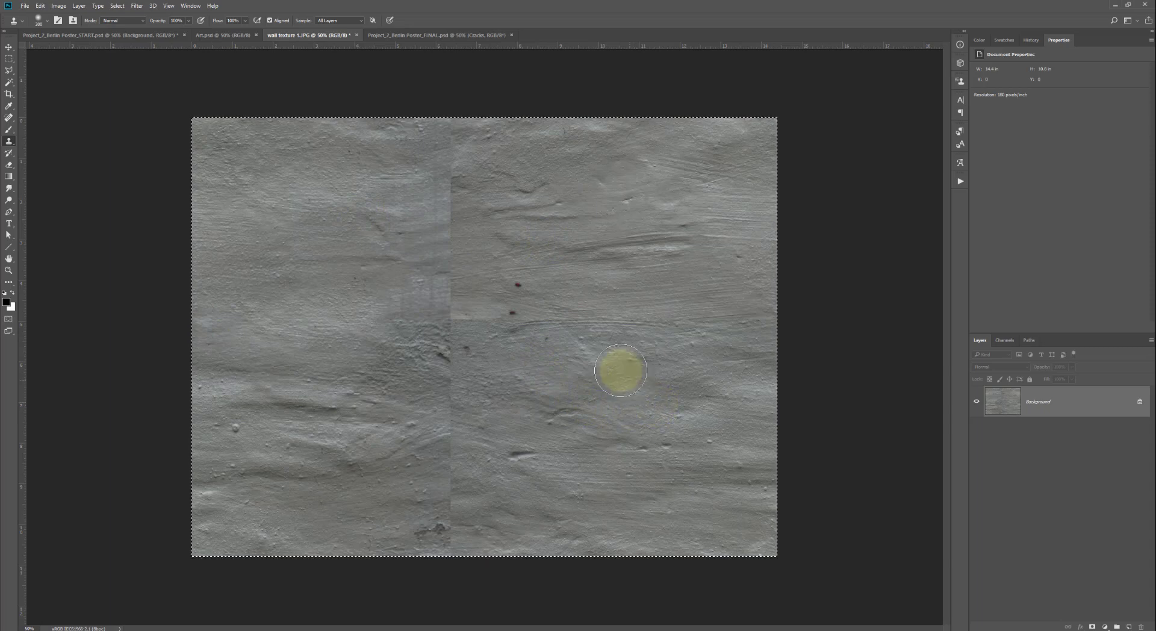
{"action": "mouse_move", "coordinate": [517, 341]}
{"action": "left_mouse_down"}
{"action": "mouse_move", "coordinate": [521, 296]}
{"action": "mouse_move", "coordinate": [498, 331]}
{"action": "left_mouse_up"}
{"action": "left_click", "coordinate": [598, 480], "text": "alt"}
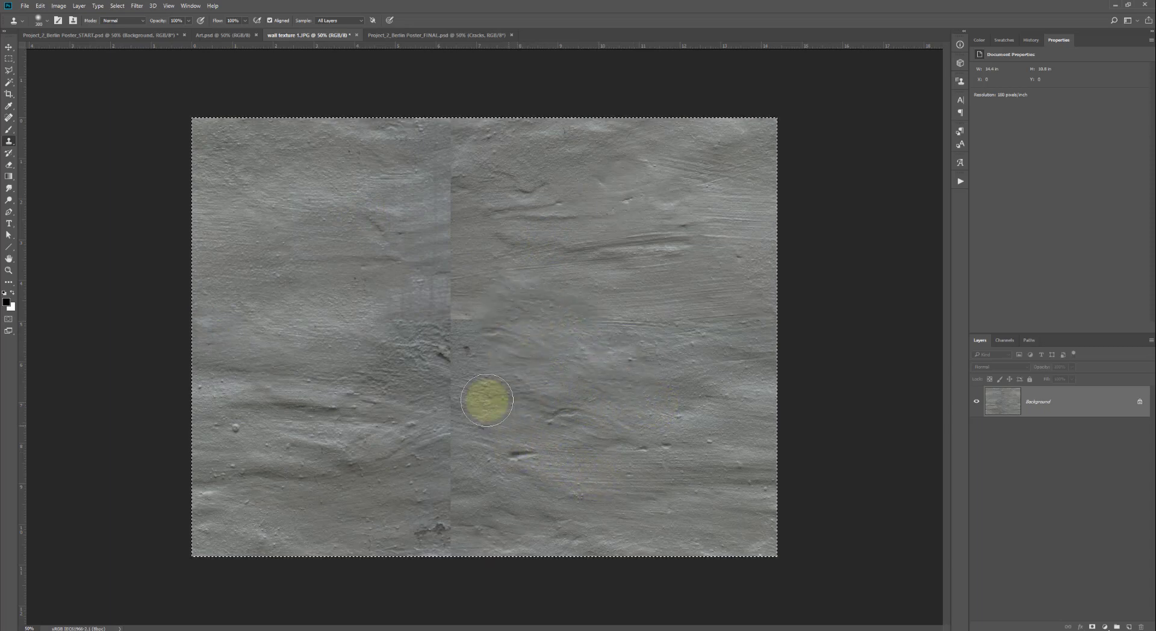
{"action": "mouse_move", "coordinate": [486, 400]}
{"action": "left_mouse_down"}
{"action": "mouse_move", "coordinate": [474, 322]}
{"action": "mouse_move", "coordinate": [457, 345]}
{"action": "mouse_move", "coordinate": [444, 342]}
{"action": "mouse_move", "coordinate": [455, 292]}
{"action": "mouse_move", "coordinate": [406, 319]}
{"action": "left_mouse_up"}
{"action": "left_click", "coordinate": [510, 434], "text": "alt"}
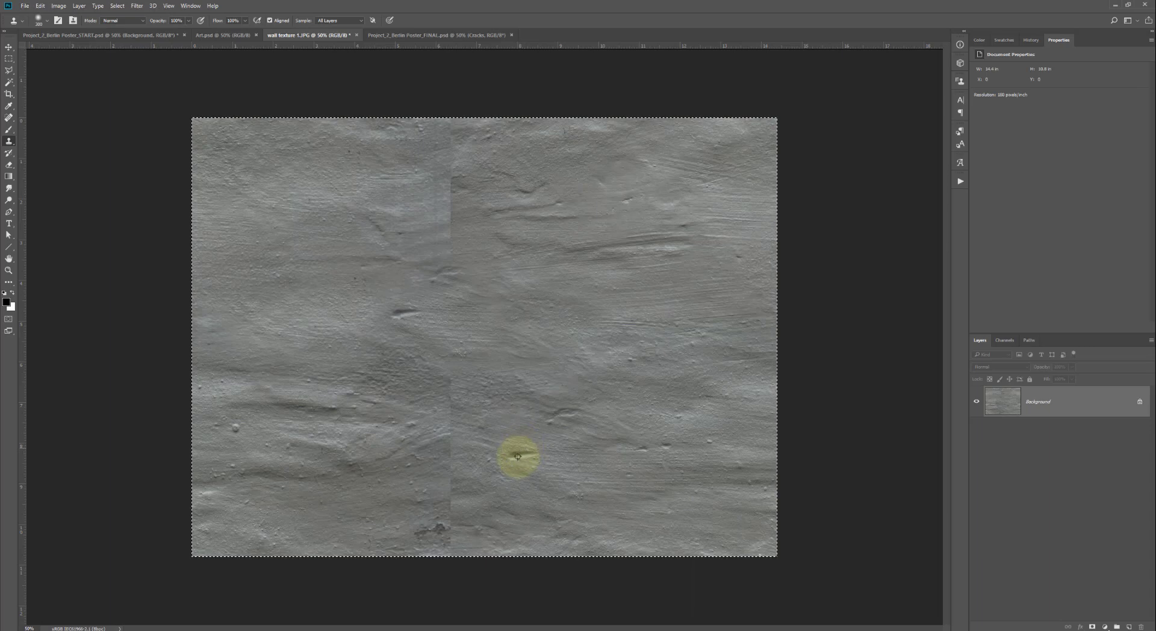
{"action": "left_click", "coordinate": [554, 286], "text": "alt"}
{"action": "left_click_drag", "start_coordinate": [402, 316], "coordinate": [421, 353]}
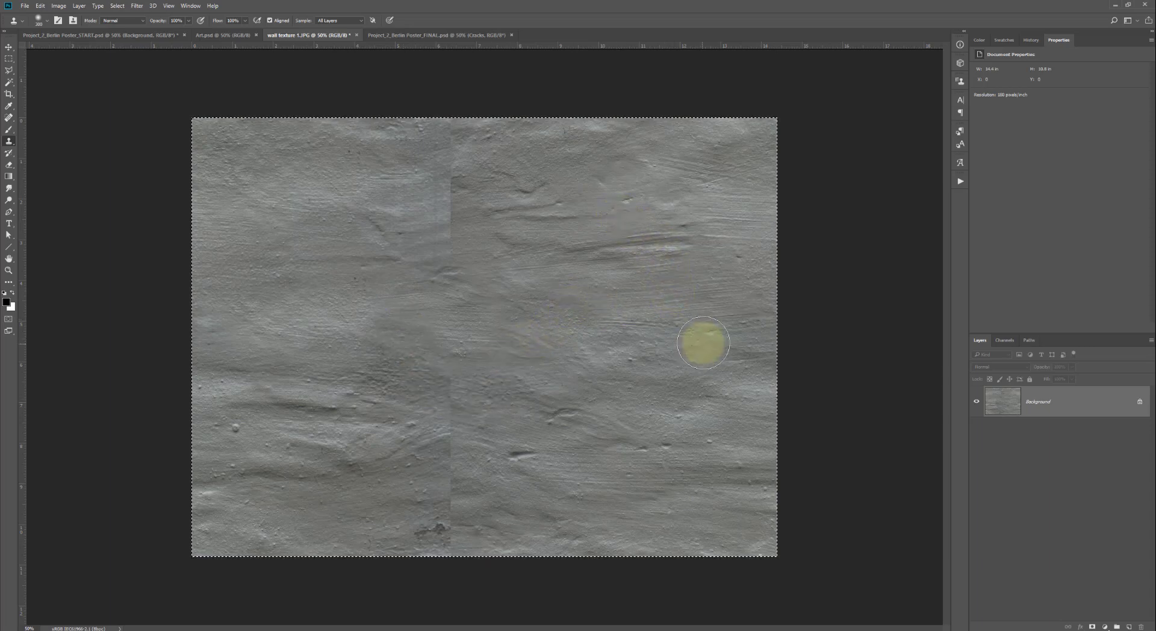
{"action": "mouse_move", "coordinate": [720, 337]}
{"action": "left_mouse_down"}
{"action": "mouse_move", "coordinate": [734, 326]}
{"action": "mouse_move", "coordinate": [741, 338]}
{"action": "mouse_move", "coordinate": [644, 322]}
{"action": "left_mouse_up"}
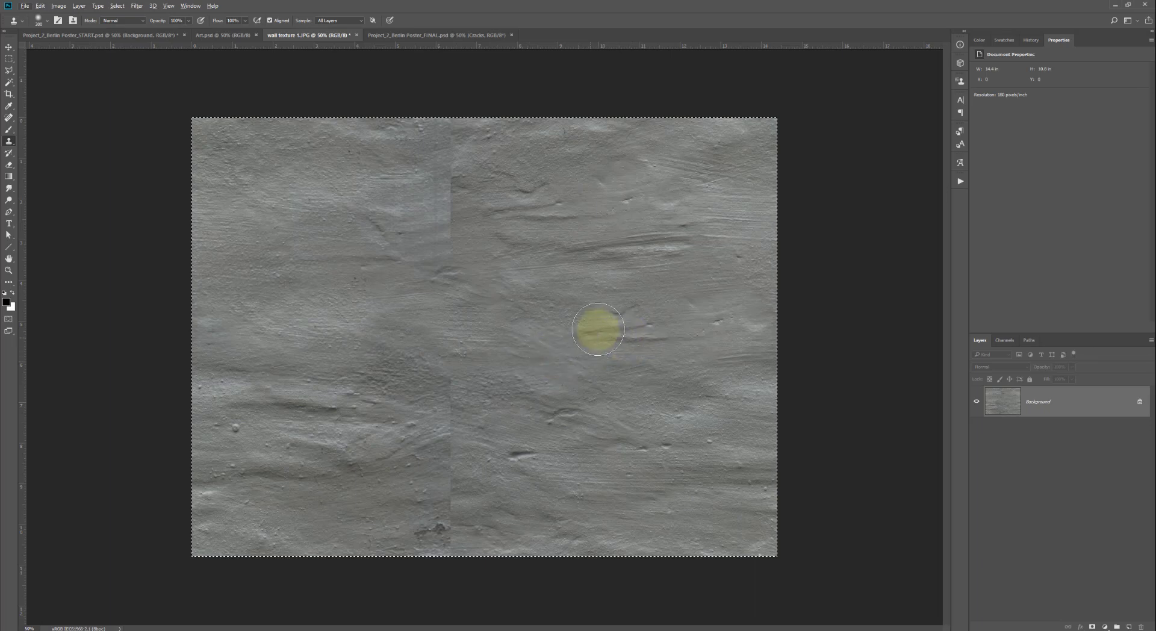
Clone clean plaster over the vertical seam and the dark streaks across the lower half of the wall texture
{"action": "left_click_drag", "start_coordinate": [438, 391], "coordinate": [444, 461]}
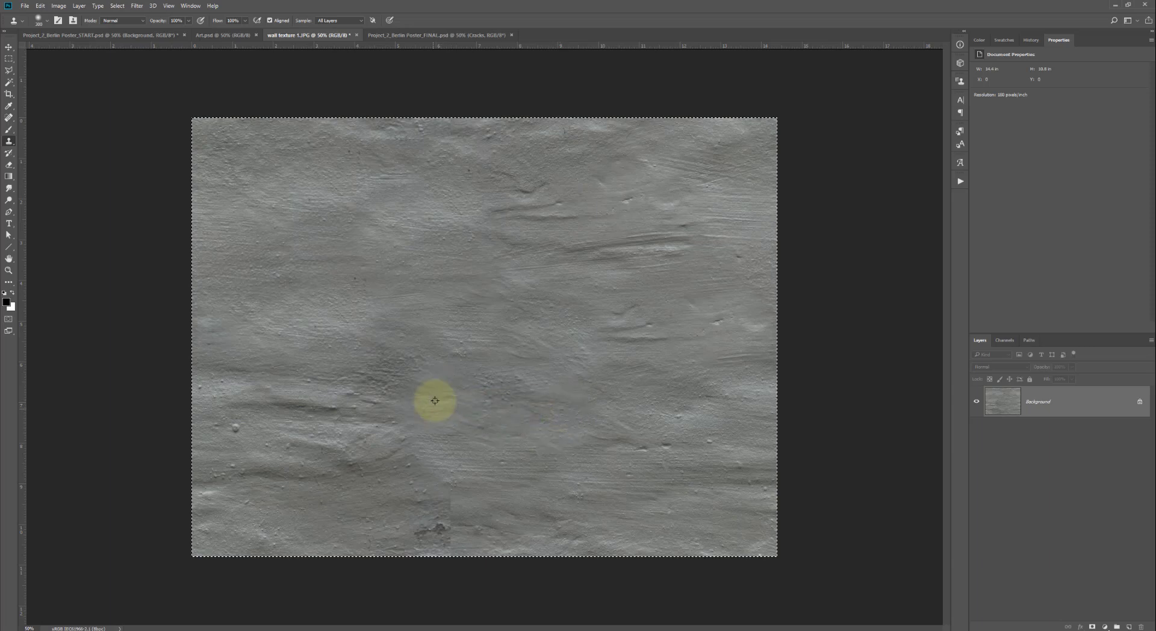
{"action": "left_click", "coordinate": [407, 317], "text": "alt"}
{"action": "mouse_move", "coordinate": [424, 406]}
{"action": "left_mouse_down"}
{"action": "mouse_move", "coordinate": [361, 388]}
{"action": "mouse_move", "coordinate": [352, 408]}
{"action": "mouse_move", "coordinate": [332, 414]}
{"action": "mouse_move", "coordinate": [369, 349]}
{"action": "mouse_move", "coordinate": [373, 313]}
{"action": "mouse_move", "coordinate": [326, 420]}
{"action": "mouse_move", "coordinate": [292, 402]}
{"action": "mouse_move", "coordinate": [257, 426]}
{"action": "mouse_move", "coordinate": [222, 389]}
{"action": "left_mouse_up"}
{"action": "left_click", "coordinate": [373, 313], "text": "alt"}
{"action": "mouse_move", "coordinate": [664, 449]}
{"action": "left_mouse_down"}
{"action": "mouse_move", "coordinate": [635, 454]}
{"action": "mouse_move", "coordinate": [591, 508]}
{"action": "mouse_move", "coordinate": [565, 500]}
{"action": "mouse_move", "coordinate": [511, 517]}
{"action": "mouse_move", "coordinate": [516, 486]}
{"action": "mouse_move", "coordinate": [534, 497]}
{"action": "mouse_move", "coordinate": [519, 517]}
{"action": "mouse_move", "coordinate": [413, 526]}
{"action": "mouse_move", "coordinate": [452, 518]}
{"action": "mouse_move", "coordinate": [460, 425]}
{"action": "mouse_move", "coordinate": [377, 474]}
{"action": "mouse_move", "coordinate": [309, 472]}
{"action": "mouse_move", "coordinate": [336, 439]}
{"action": "mouse_move", "coordinate": [274, 484]}
{"action": "left_mouse_up"}
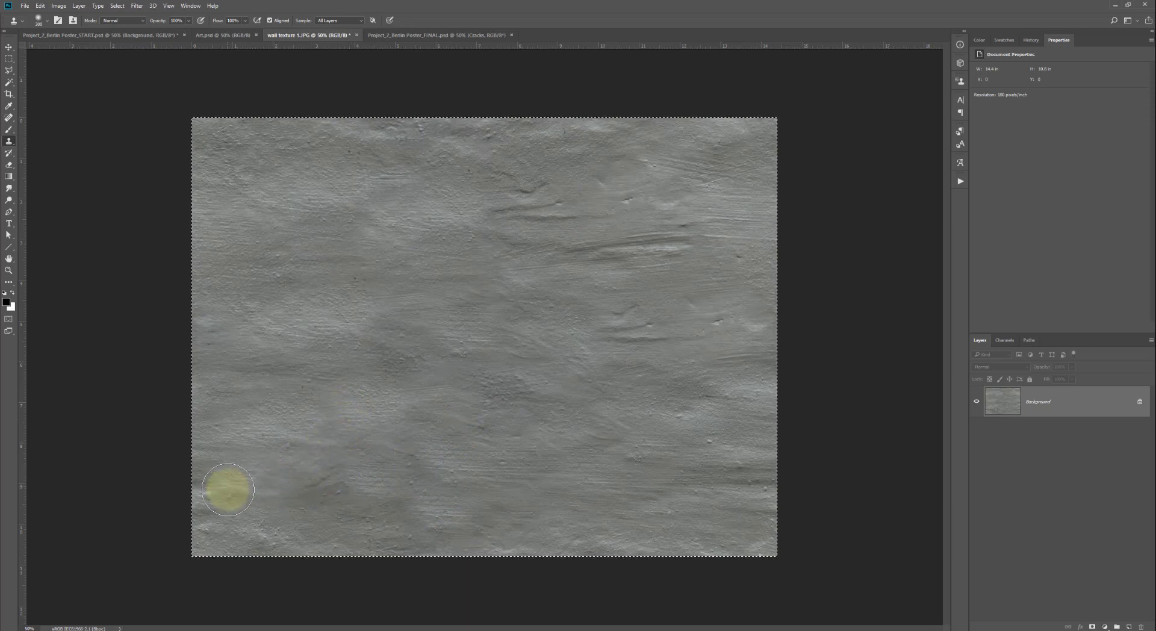
Clone out the creases and pits in the right half of the wall texture, resampling from smoother plaster areas
{"action": "mouse_move", "coordinate": [504, 223]}
{"action": "left_mouse_down"}
{"action": "mouse_move", "coordinate": [543, 220]}
{"action": "mouse_move", "coordinate": [556, 198]}
{"action": "mouse_move", "coordinate": [529, 190]}
{"action": "mouse_move", "coordinate": [546, 240]}
{"action": "left_mouse_up"}
{"action": "mouse_move", "coordinate": [629, 316]}
{"action": "left_mouse_down"}
{"action": "mouse_move", "coordinate": [635, 422]}
{"action": "mouse_move", "coordinate": [665, 438]}
{"action": "left_mouse_up"}
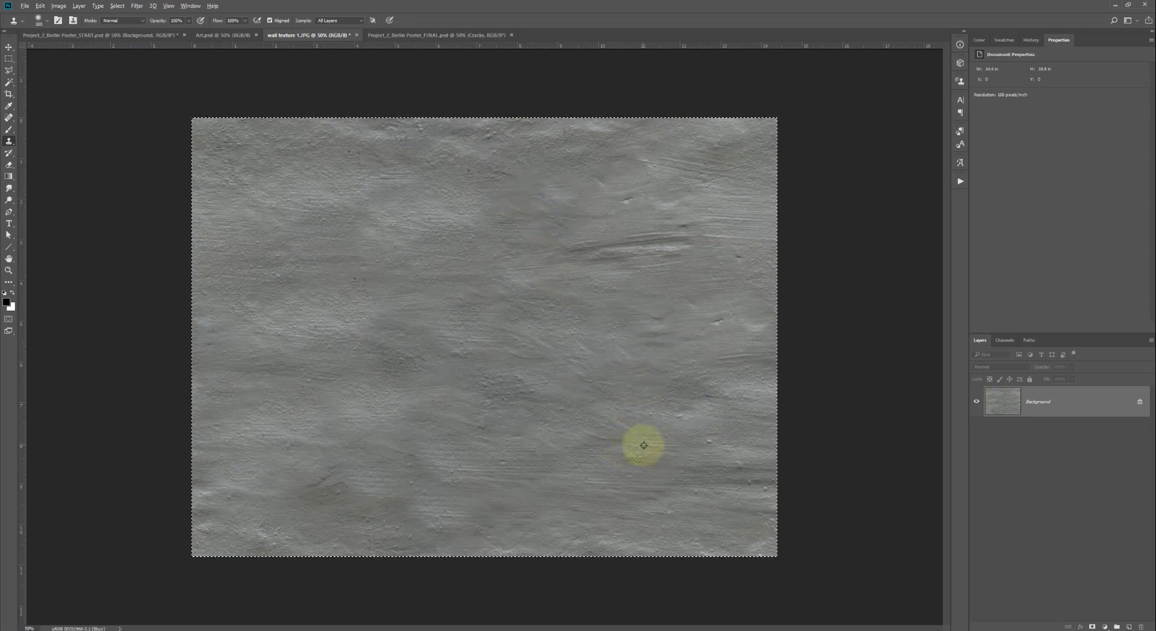
{"action": "left_click", "coordinate": [683, 415], "text": "alt"}
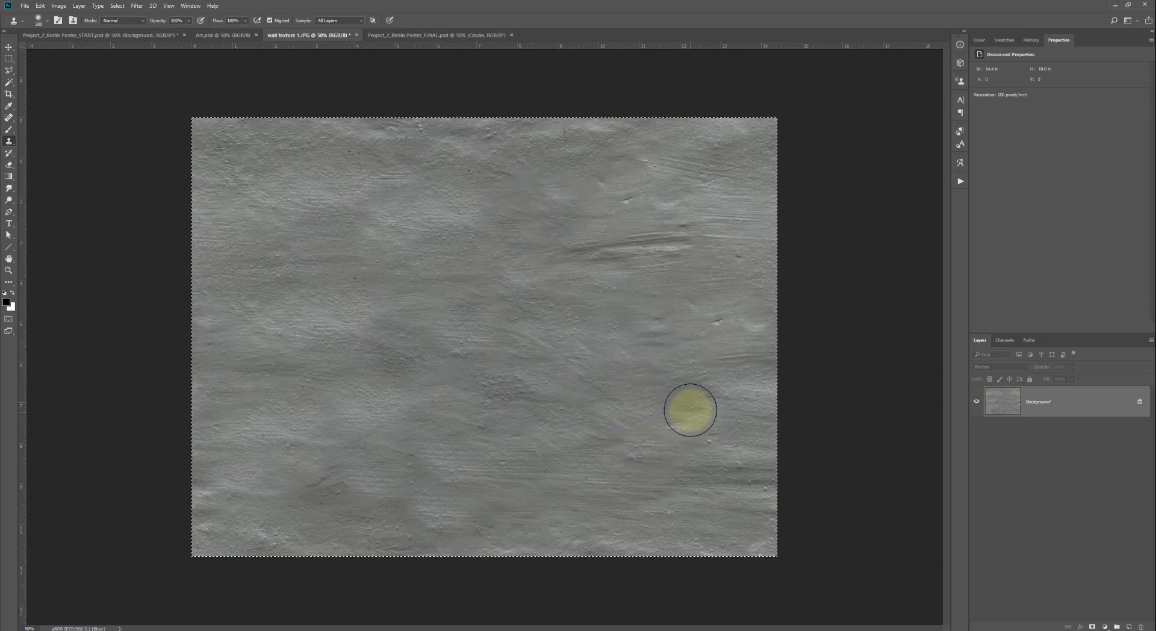
{"action": "left_click_drag", "start_coordinate": [572, 217], "coordinate": [698, 241]}
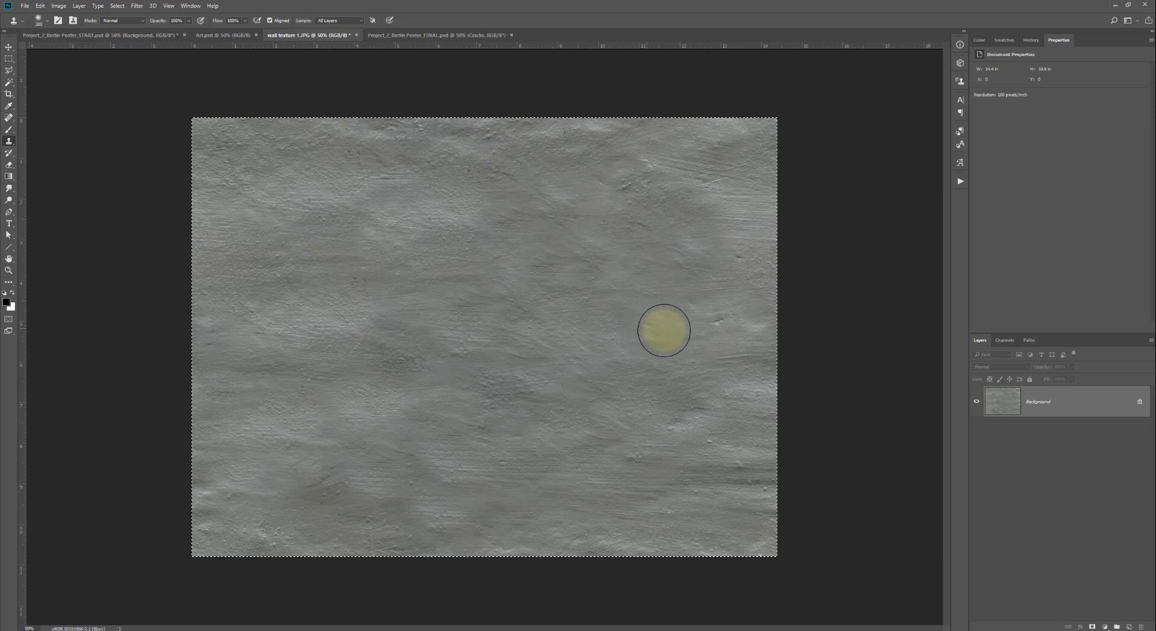
{"action": "left_click", "coordinate": [699, 301], "text": "alt"}
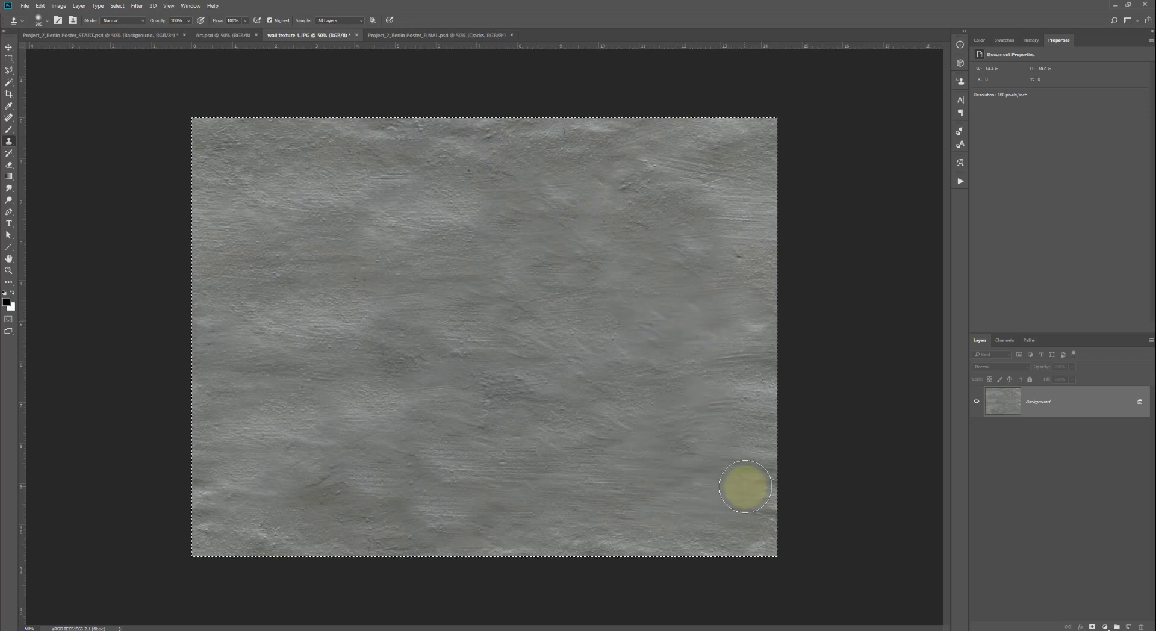
{"action": "right_click", "coordinate": [523, 283]}
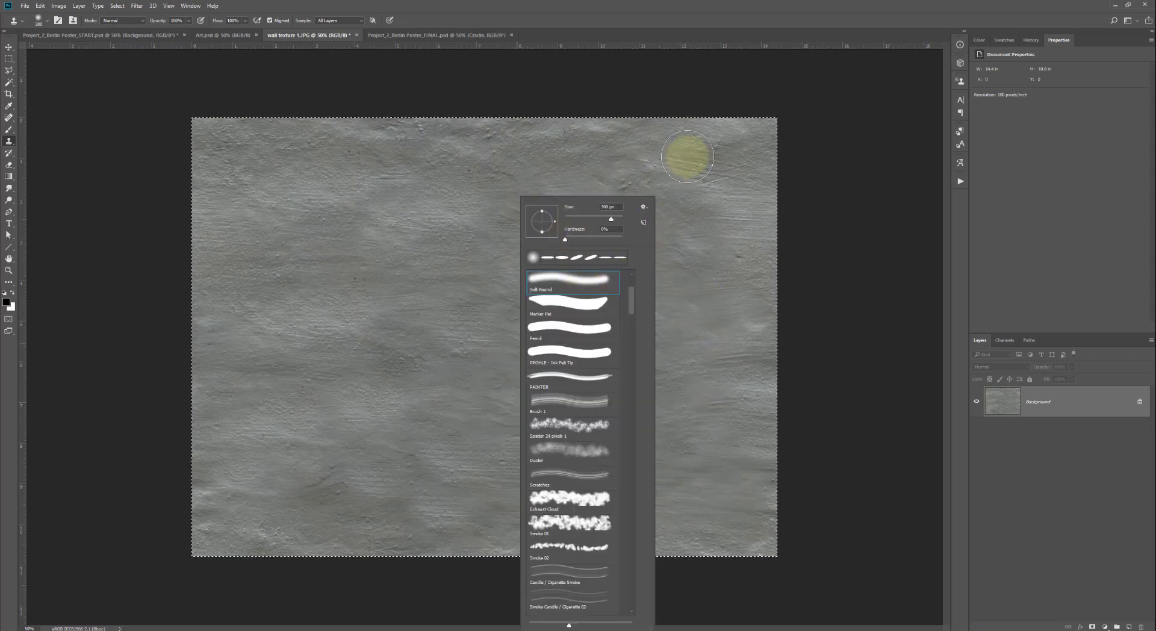
{"action": "left_click", "coordinate": [709, 92]}
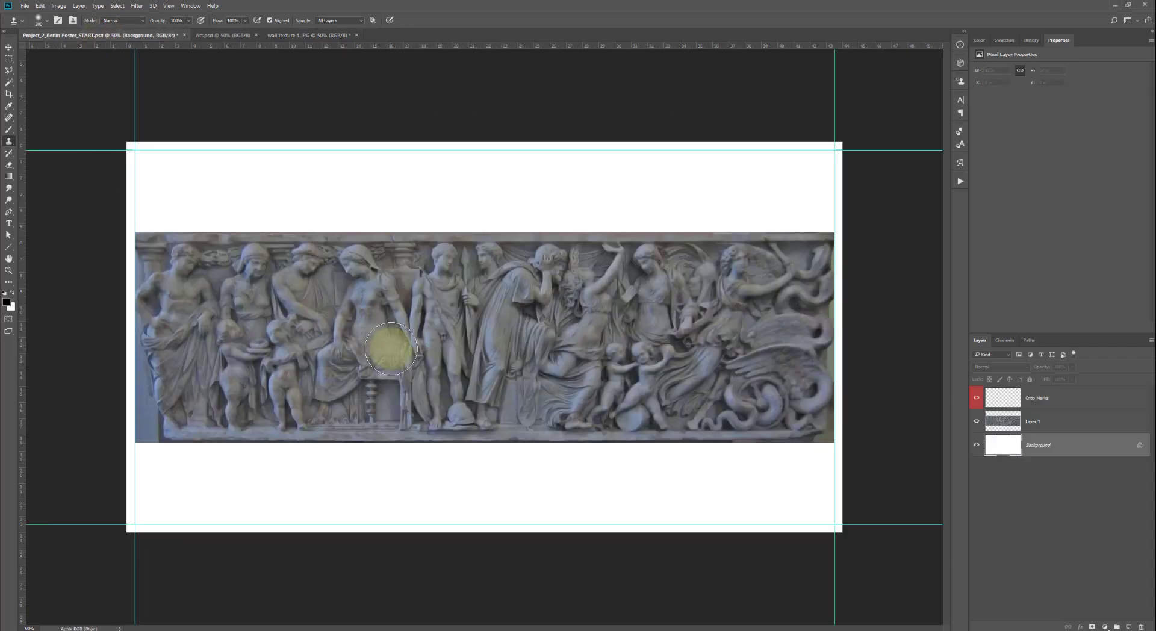
In wall texture 1.JPG, replace the locked Background layer with its unlocked duplicate and place a new empty layer beneath it
{"action": "left_click", "coordinate": [274, 34]}
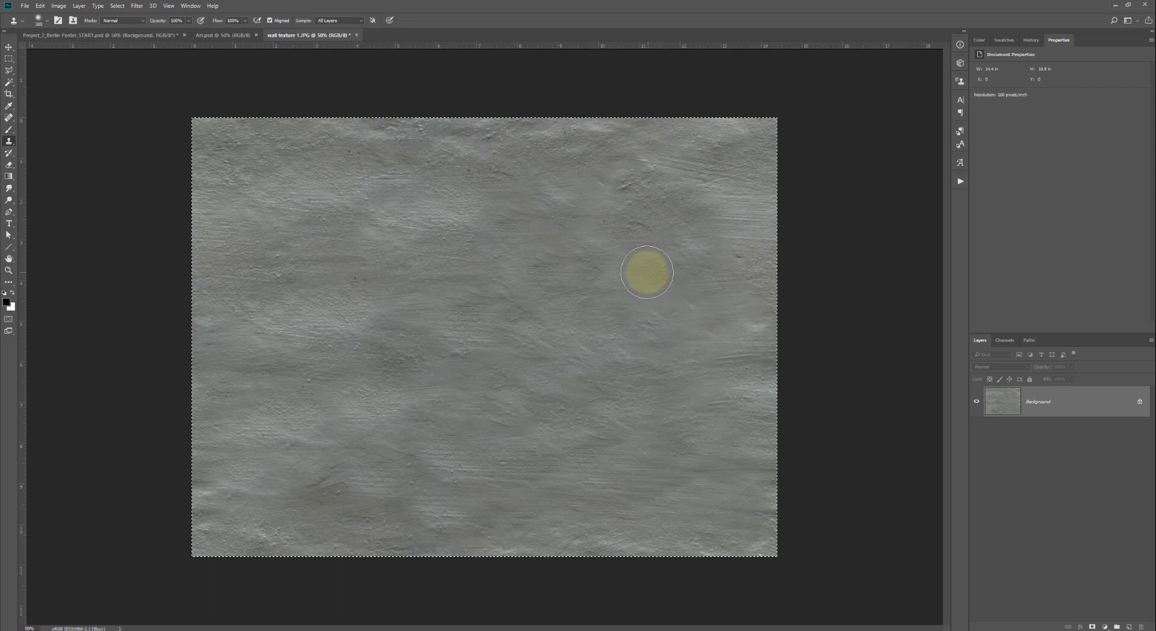
{"action": "left_click", "coordinate": [1129, 627]}
{"action": "left_click", "coordinate": [1043, 431]}
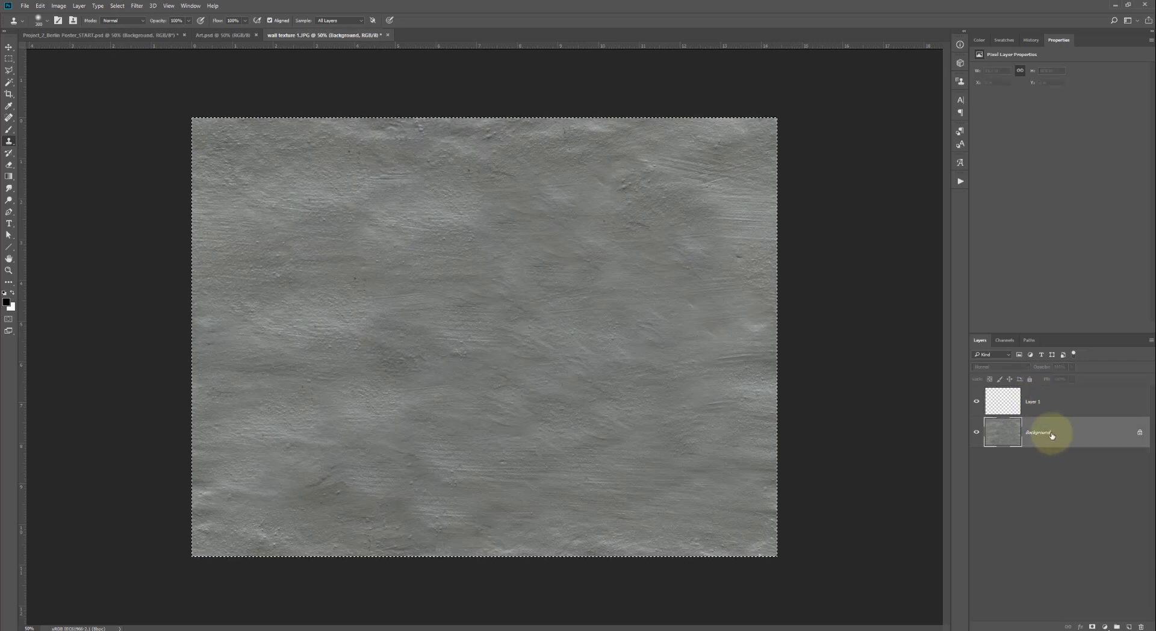
{"action": "left_click_drag", "start_coordinate": [1049, 429], "coordinate": [1128, 626]}
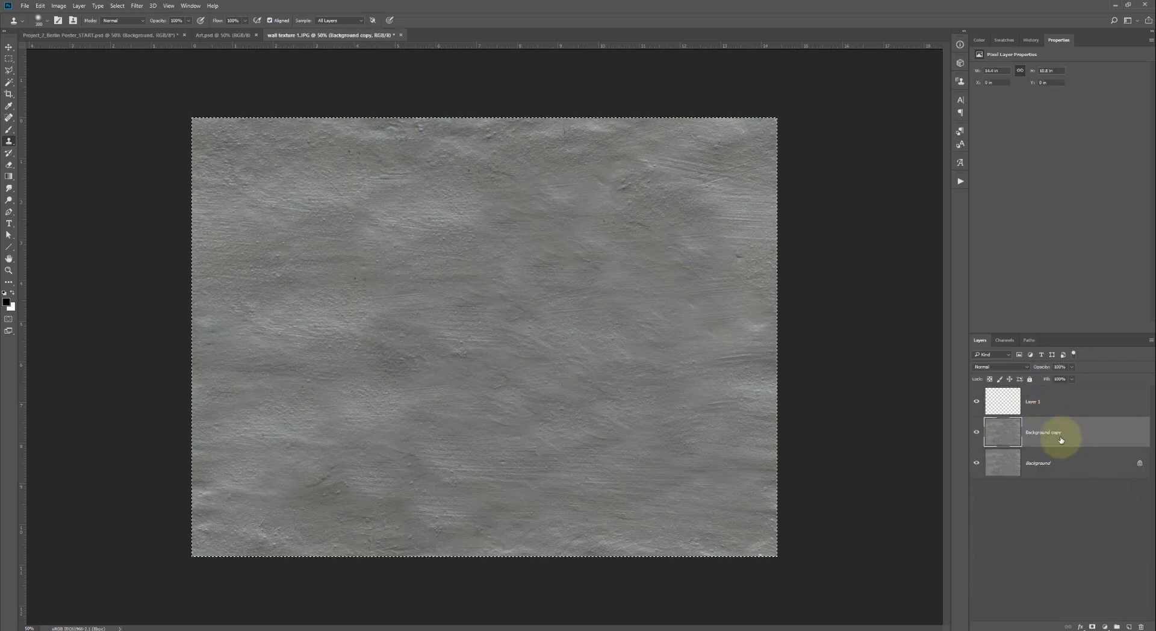
{"action": "left_click_drag", "start_coordinate": [1040, 464], "coordinate": [1146, 615]}
{"action": "left_click", "coordinate": [1048, 401]}
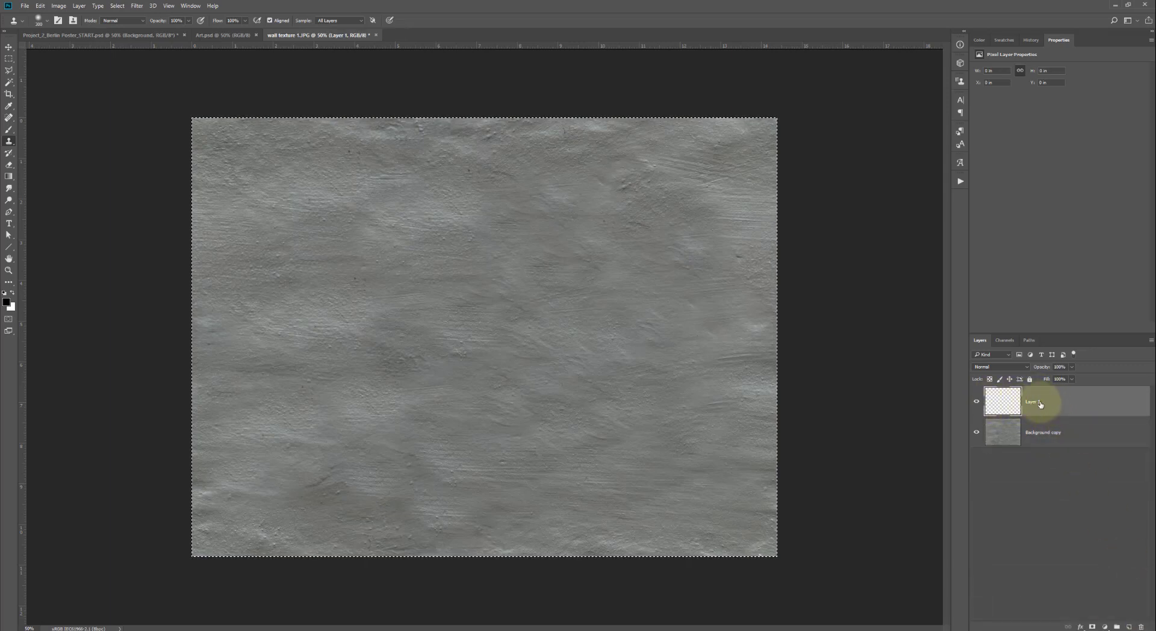
{"action": "left_click_drag", "start_coordinate": [1052, 401], "coordinate": [1047, 467]}
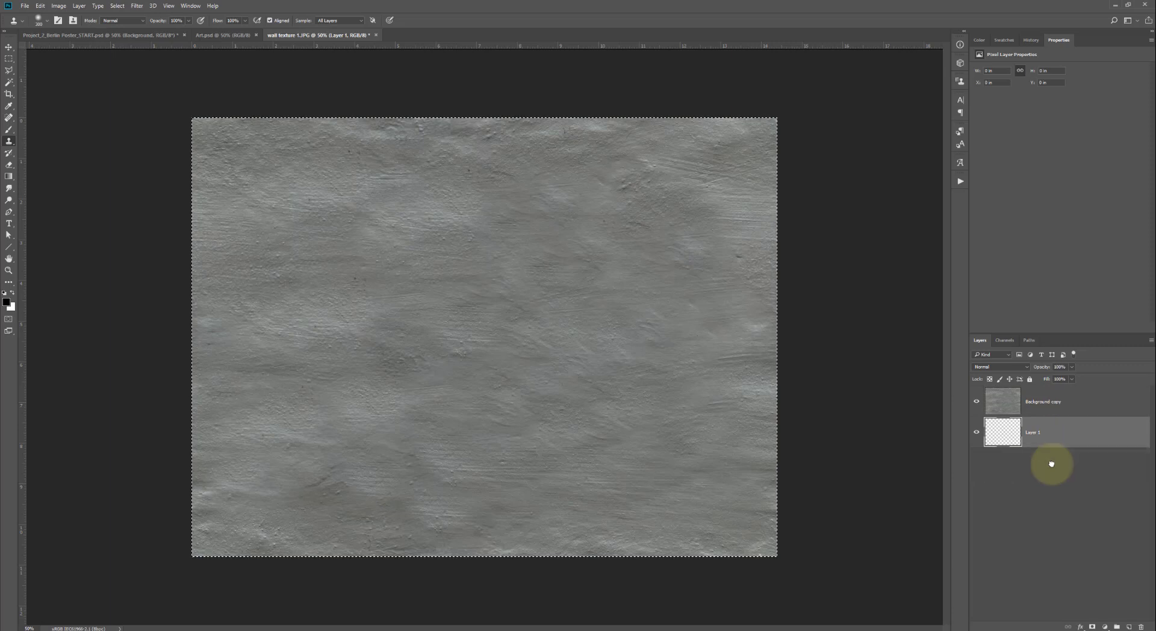
Enlarge the wall texture's canvas to 200 percent width and 200 percent height, anchoring the image in the upper-left corner
{"action": "left_click", "coordinate": [57, 6]}
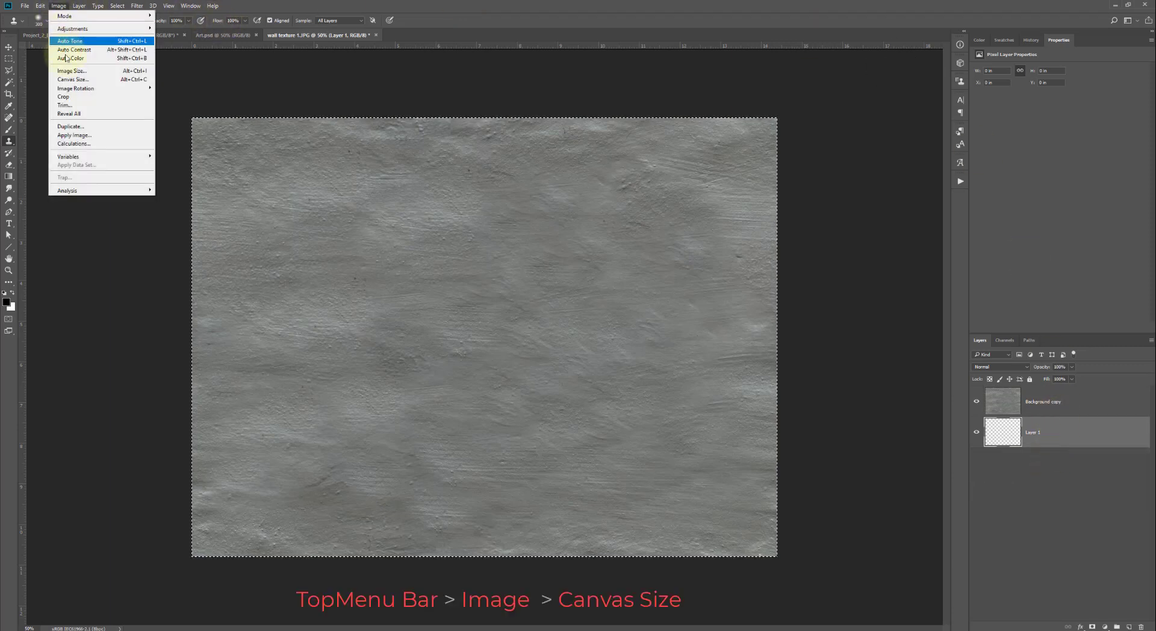
{"action": "left_click", "coordinate": [82, 80]}
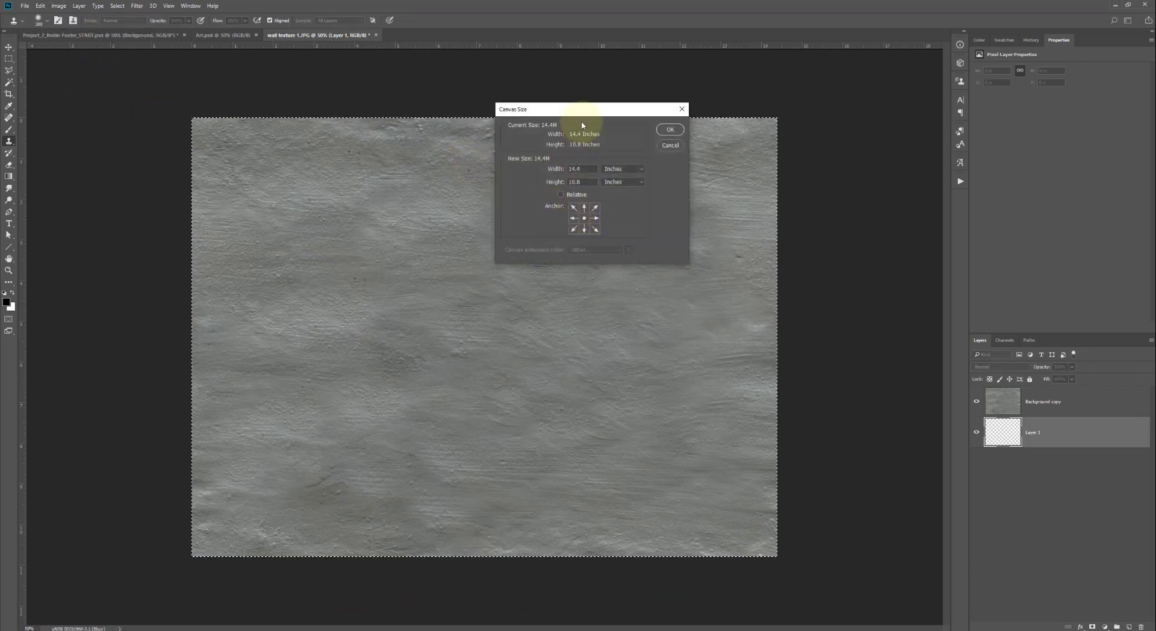
{"action": "left_click_drag", "start_coordinate": [587, 110], "coordinate": [499, 98]}
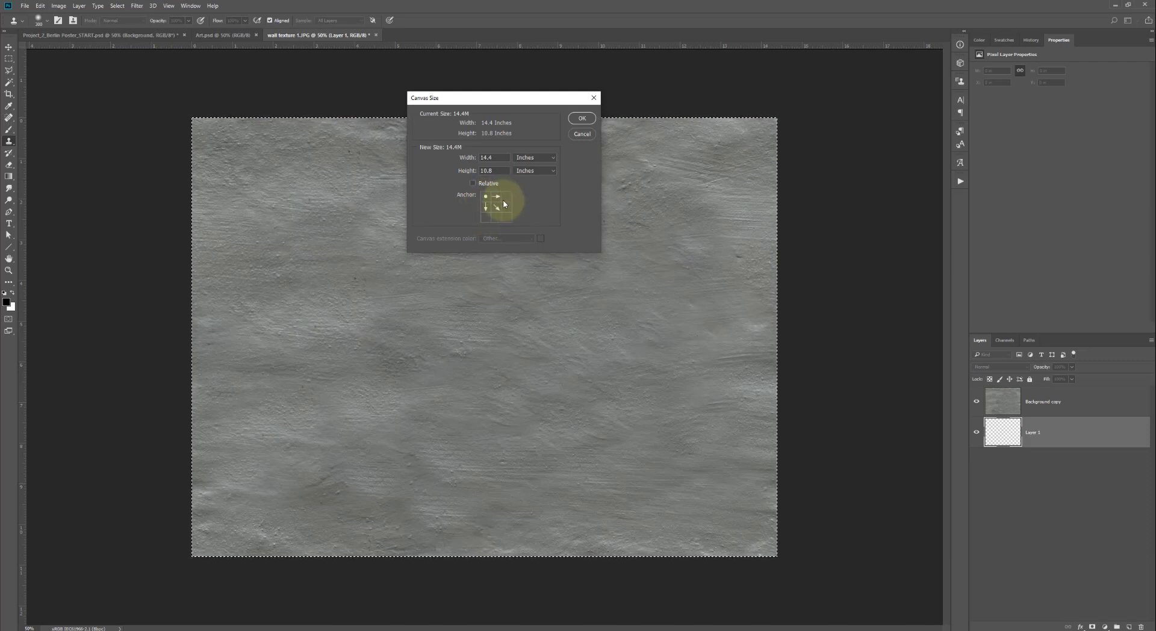
{"action": "left_click", "coordinate": [542, 159]}
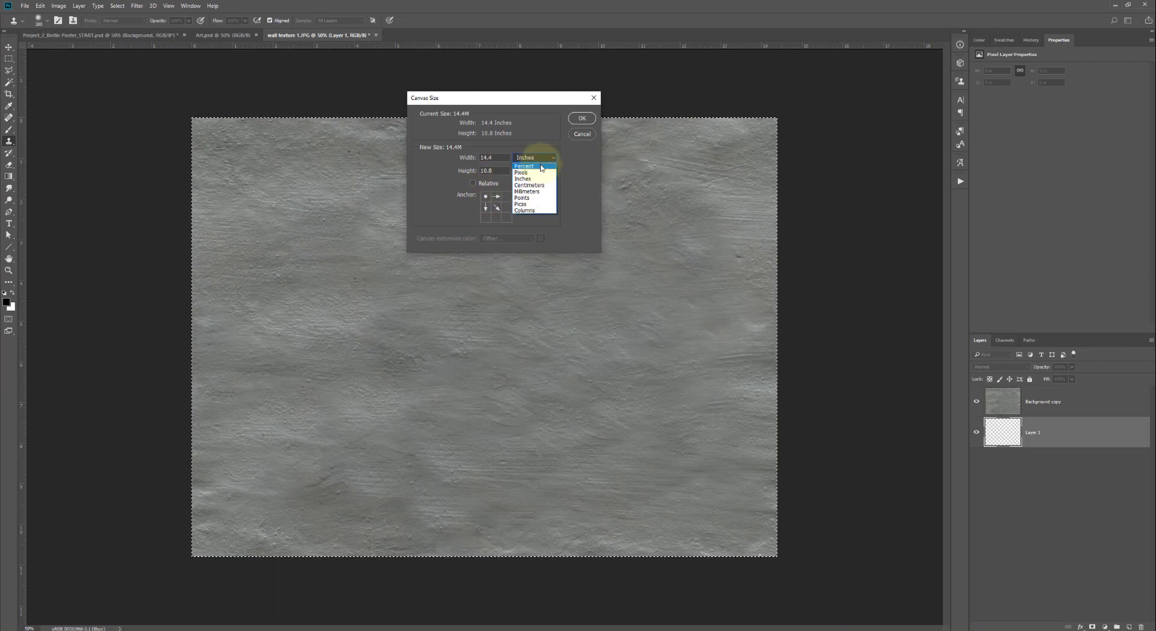
{"action": "left_click", "coordinate": [538, 166]}
{"action": "left_click_drag", "start_coordinate": [496, 157], "coordinate": [474, 175]}
{"action": "type", "text": "200200"}
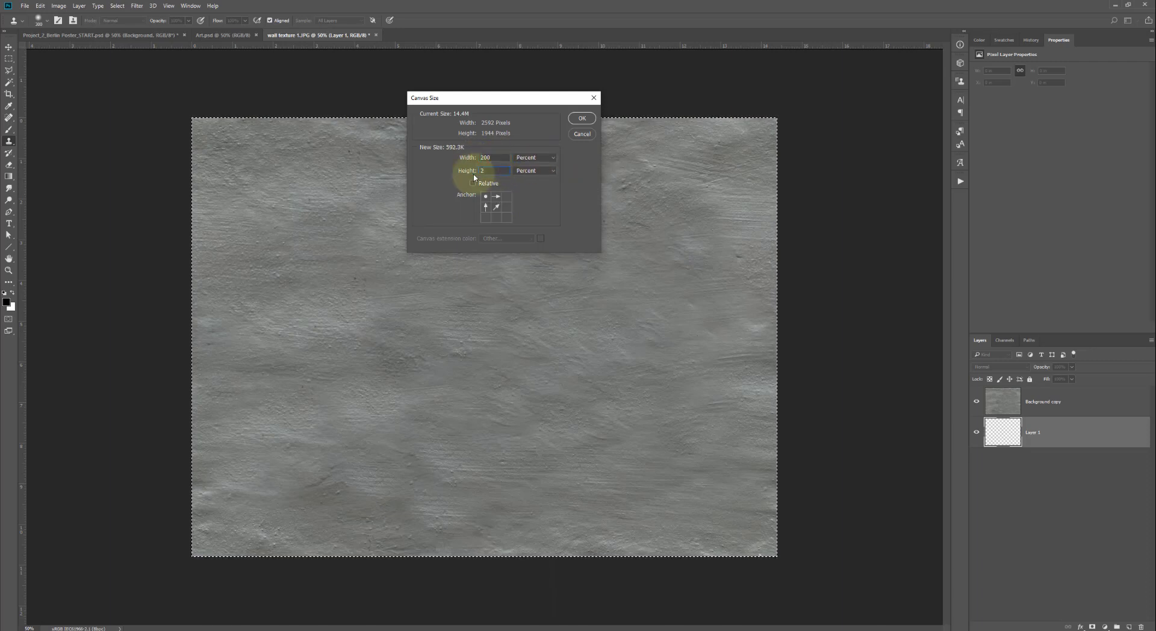
{"action": "left_click", "coordinate": [582, 118]}
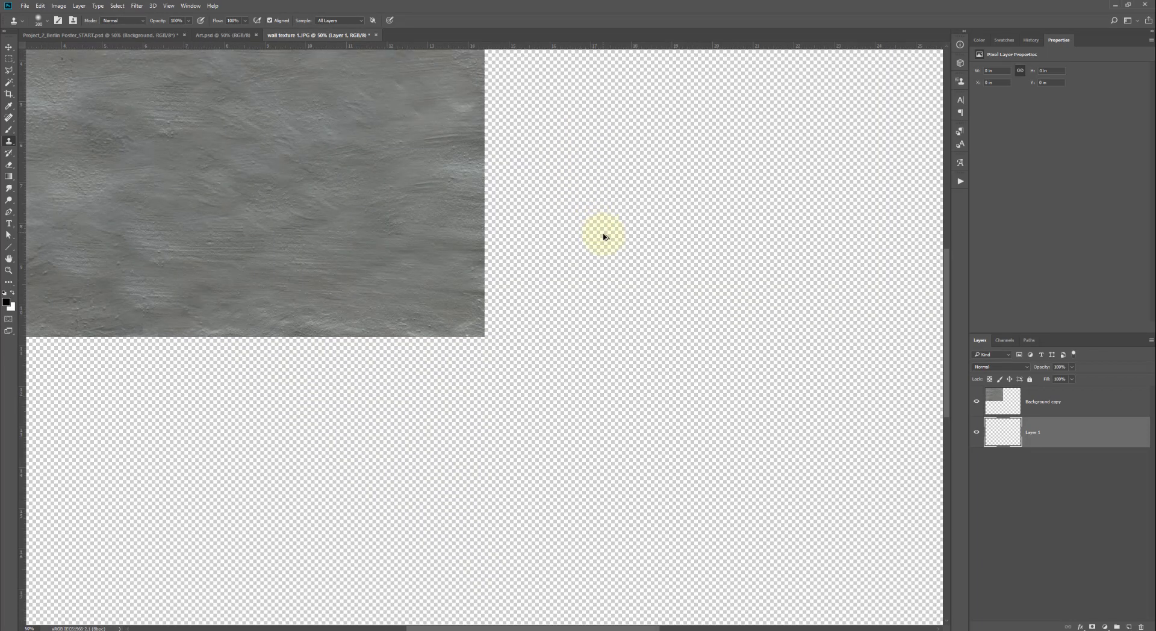
{"action": "left_click", "coordinate": [604, 235], "text": "ctrl+alt"}
{"action": "left_click", "coordinate": [602, 290], "text": "ctrl+alt"}
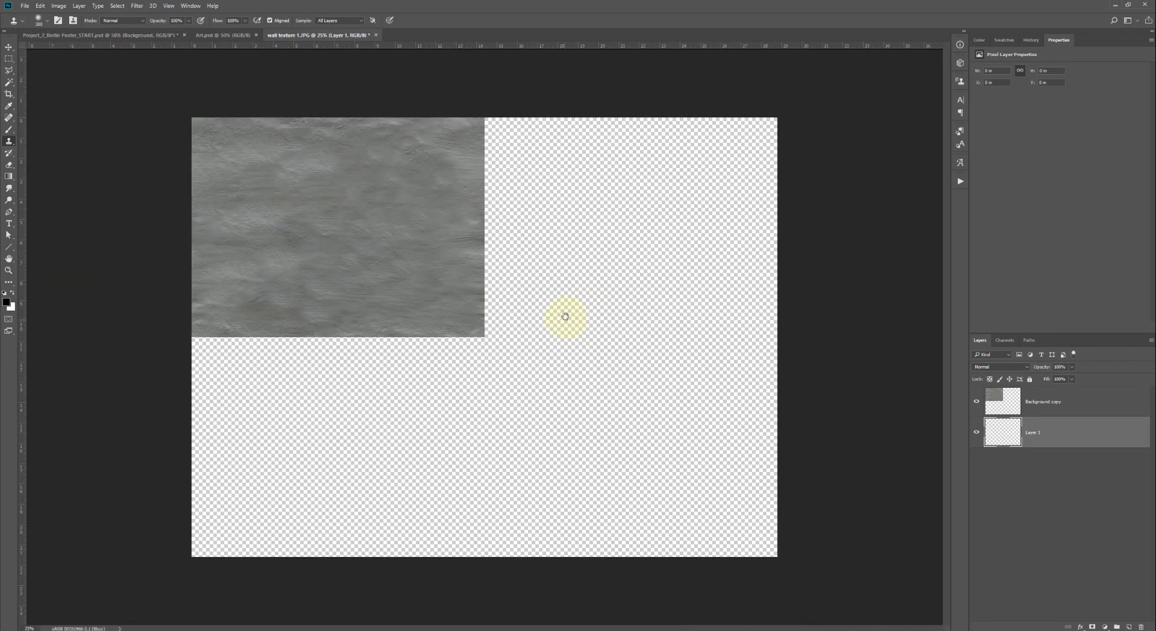
Select the texture pixels on the Background copy layer and duplicate them horizontally into the upper-right quarter of the canvas
{"action": "left_click", "coordinate": [995, 398]}
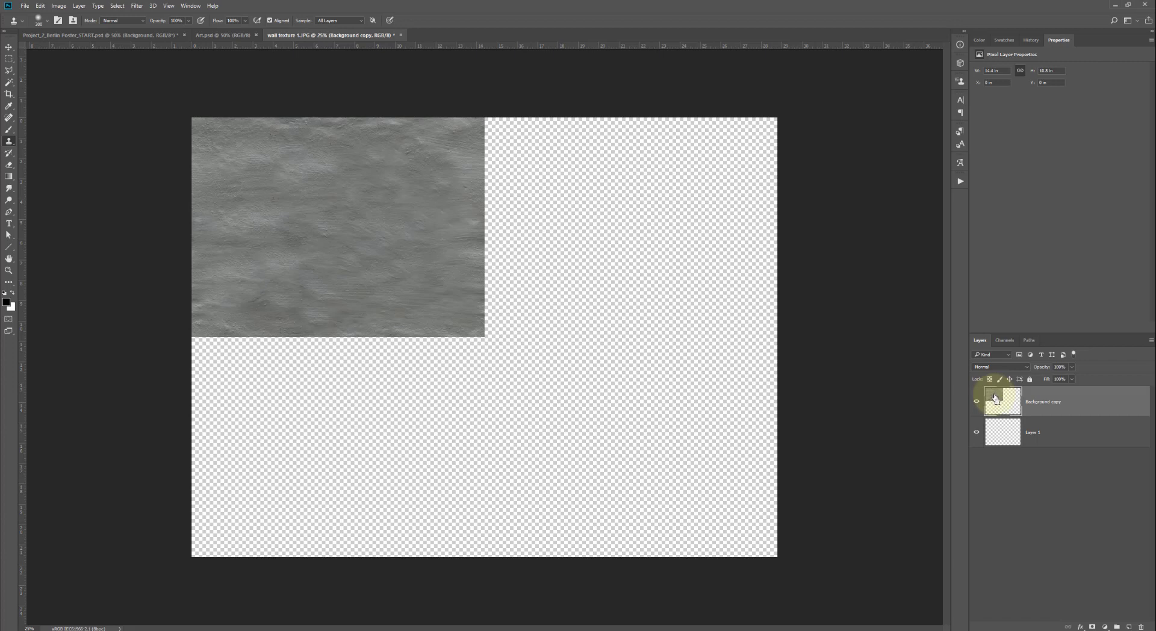
{"action": "left_click", "coordinate": [995, 398], "text": "ctrl"}
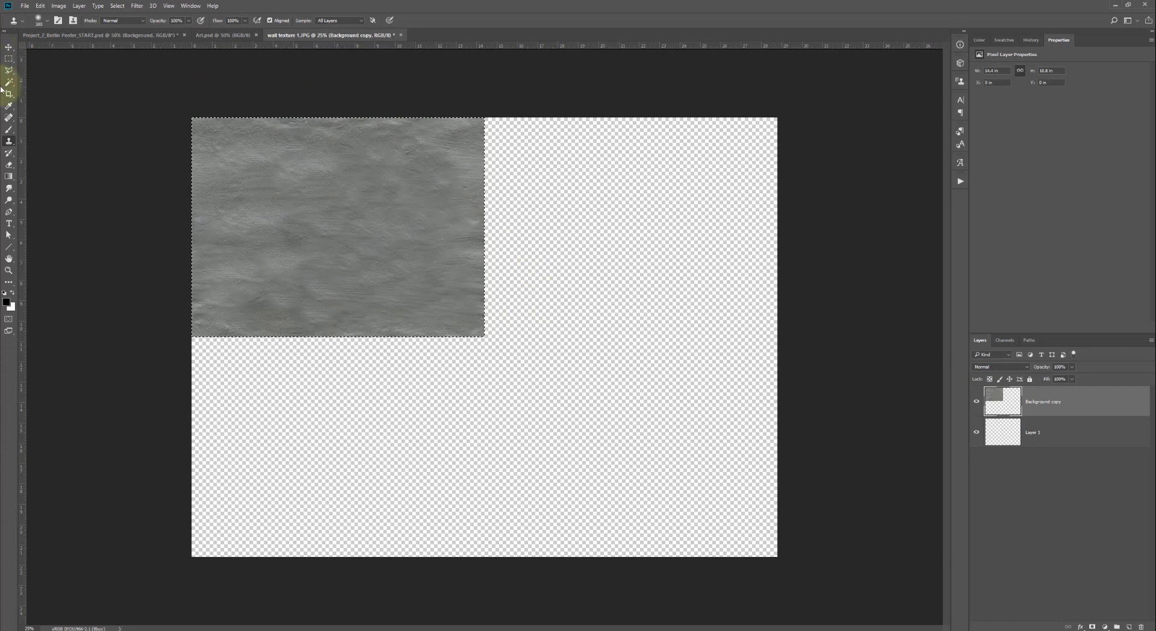
{"action": "left_click", "coordinate": [9, 59]}
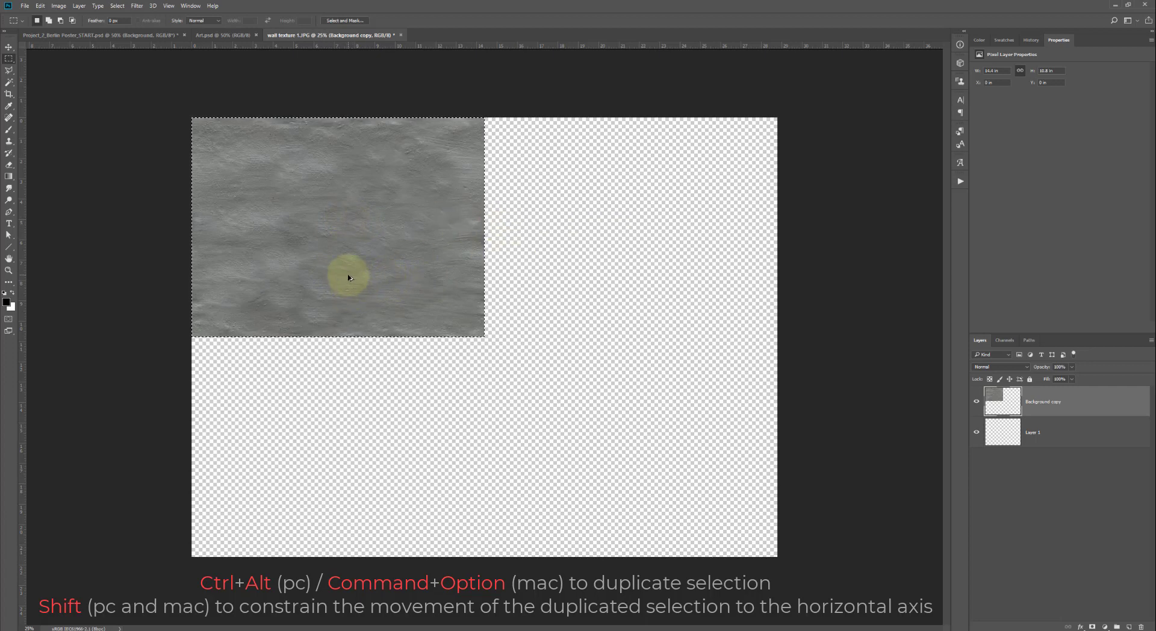
{"action": "left_click_drag", "start_coordinate": [340, 258], "coordinate": [636, 263]}
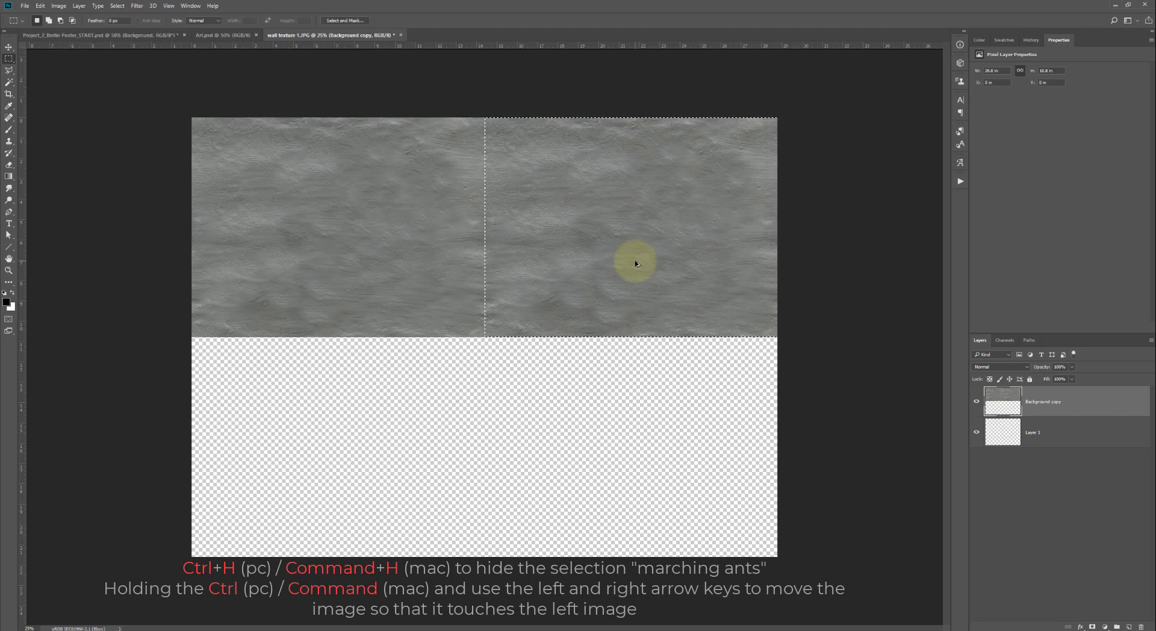
Select the two joined texture tiles and duplicate them directly below to fill the lower half of the canvas, leaving nothing selected
{"action": "key", "text": "ctrl+h"}
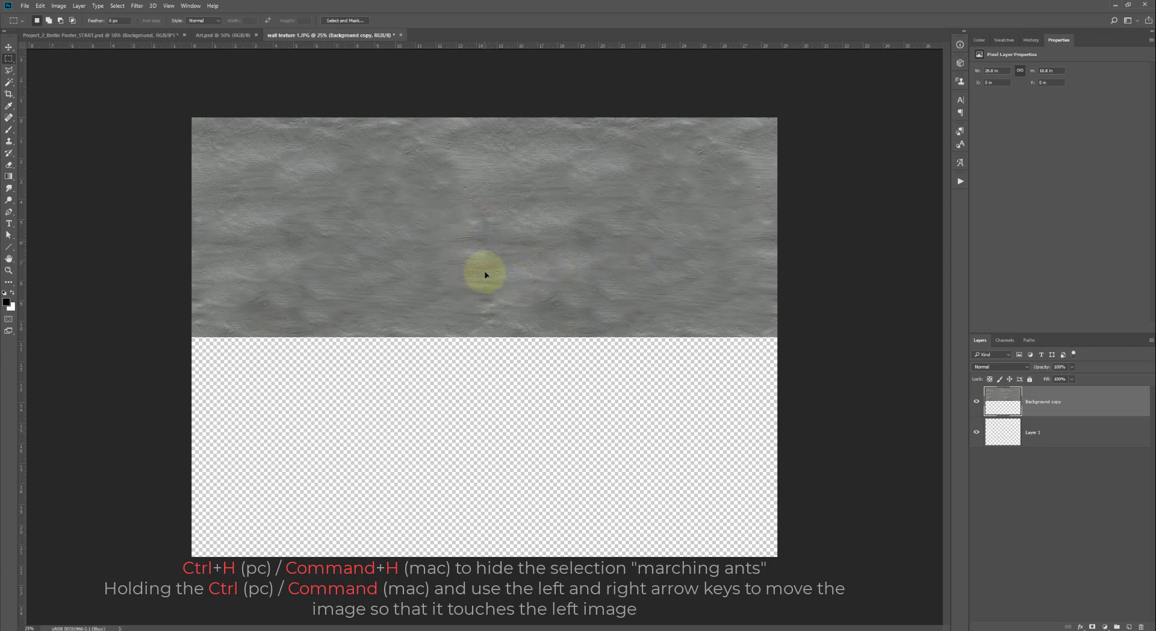
{"action": "left_click", "coordinate": [1003, 396], "text": "ctrl"}
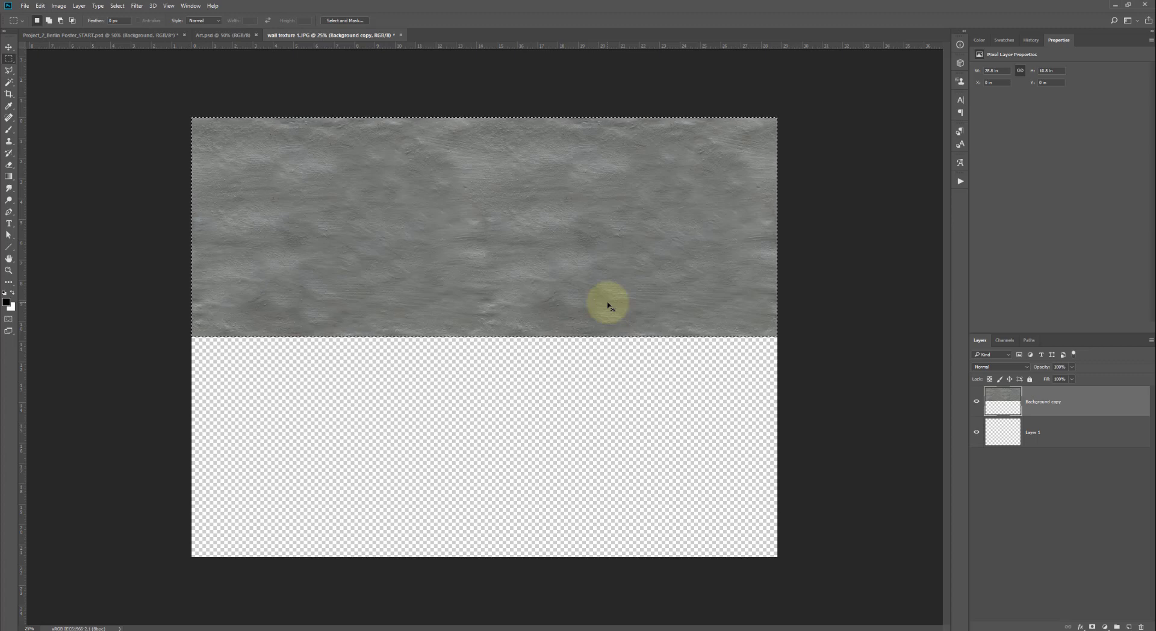
{"action": "left_click_drag", "start_coordinate": [608, 306], "coordinate": [616, 503]}
{"action": "left_click_drag", "start_coordinate": [615, 513], "coordinate": [616, 514]}
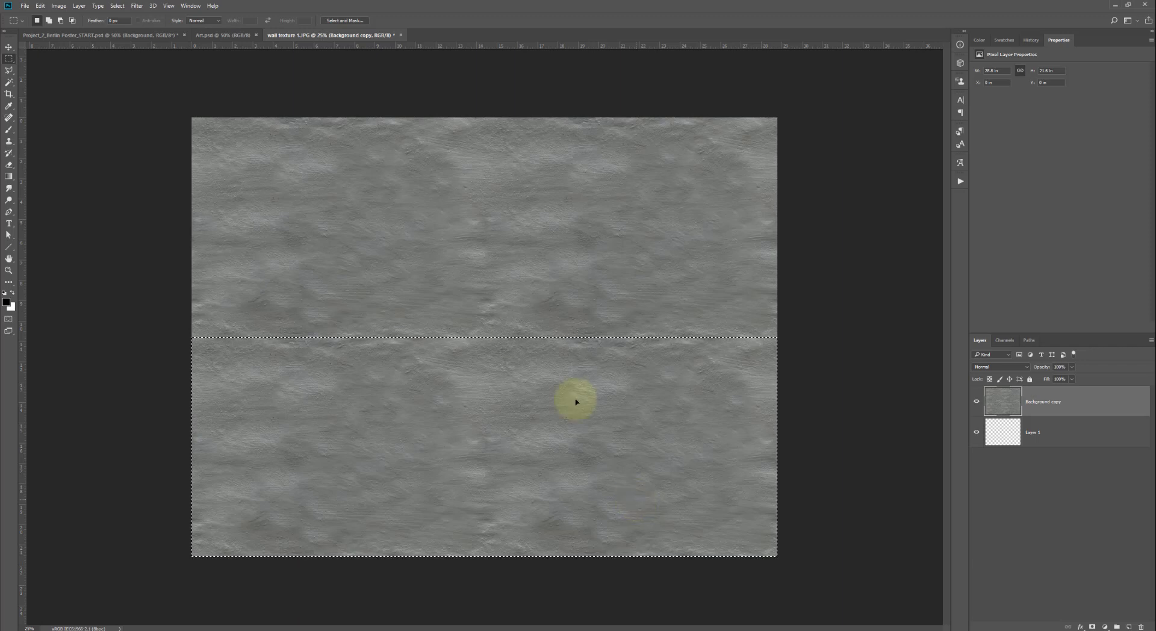
{"action": "left_click", "coordinate": [116, 6]}
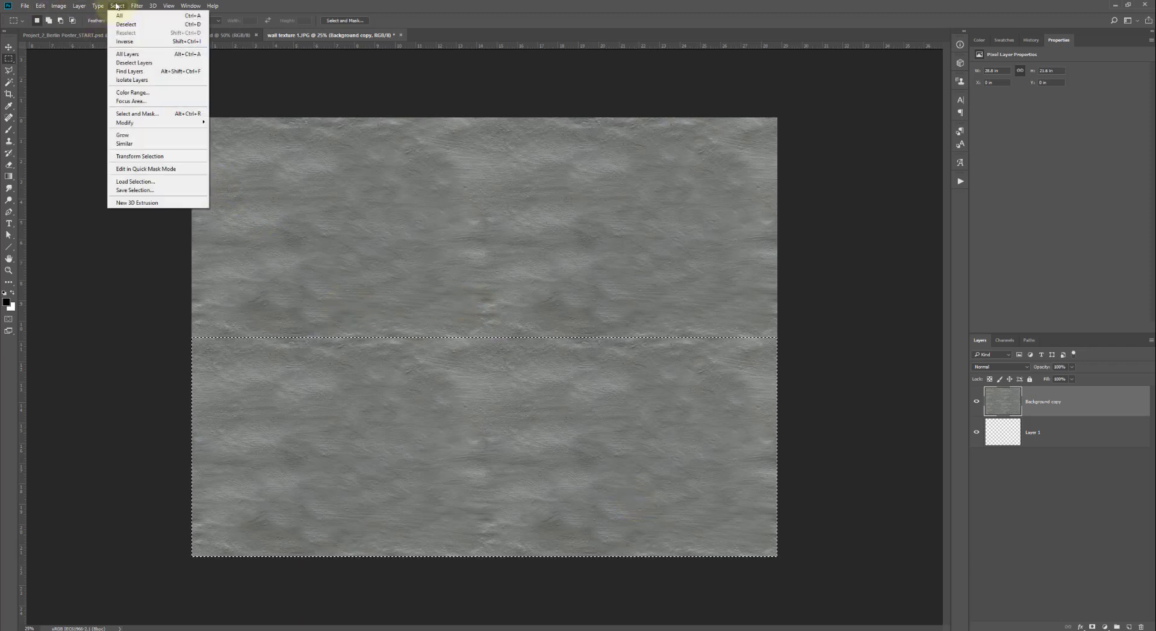
{"action": "left_click", "coordinate": [124, 24]}
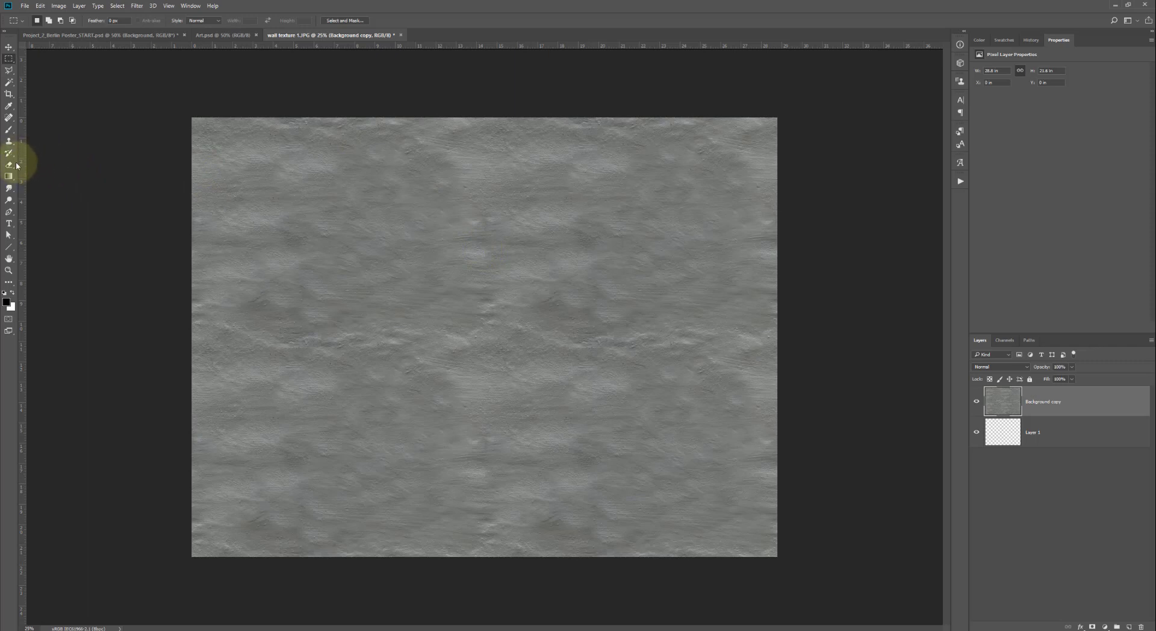
Clone smoother plaster over the visible seams between the four tiles with a larger Clone Stamp brush
{"action": "left_click", "coordinate": [9, 142]}
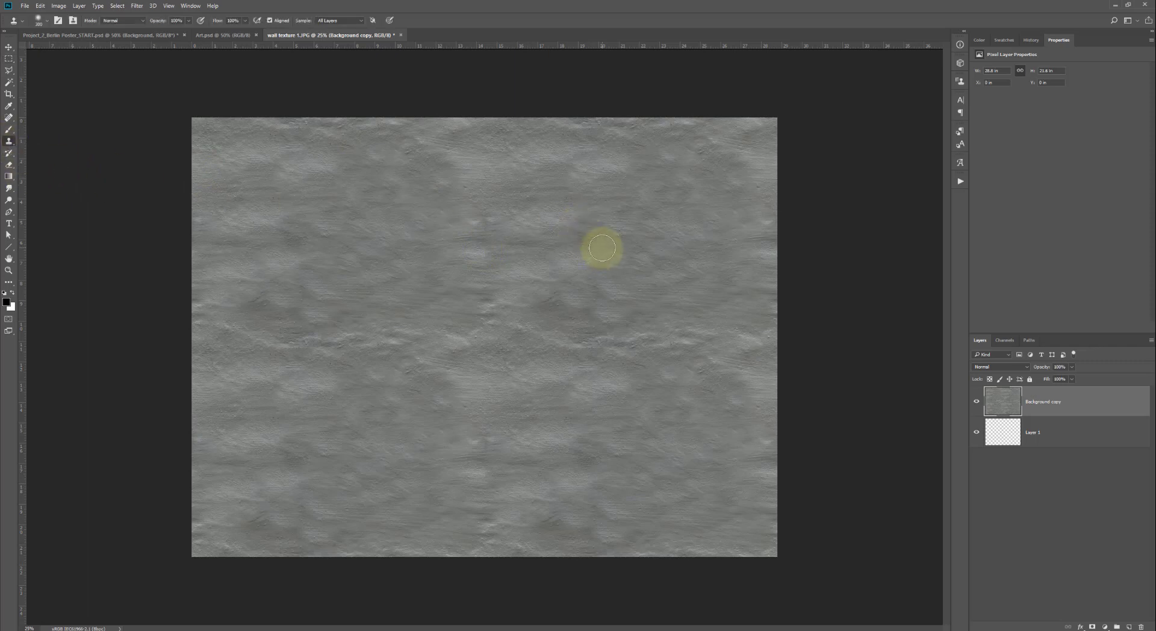
{"action": "key", "text": "bracketright"}
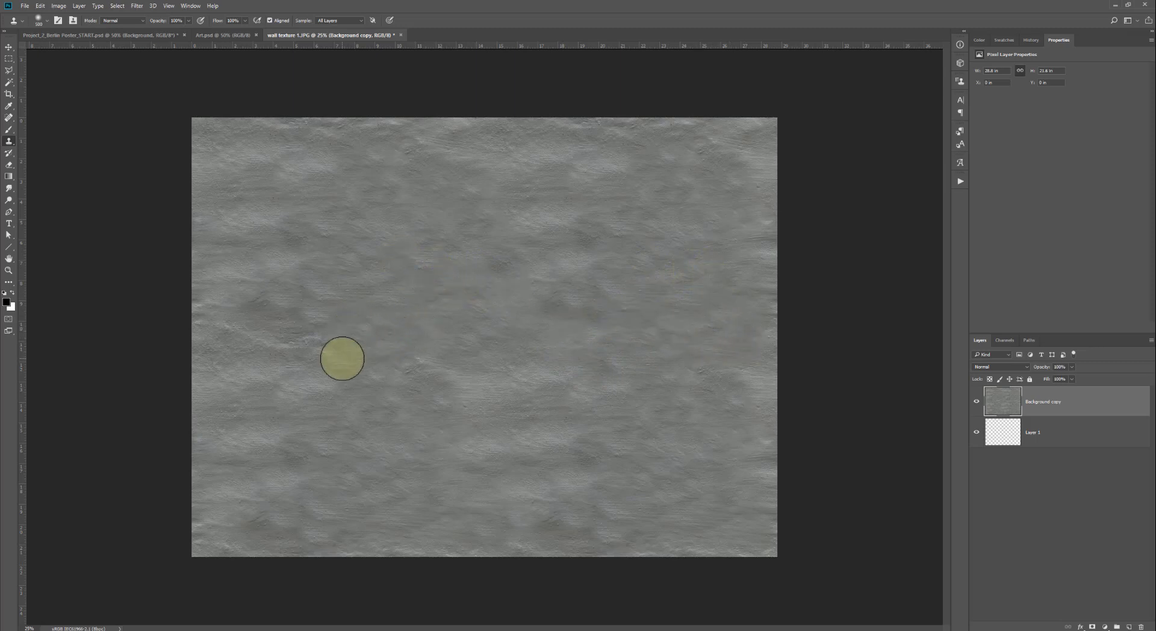
{"action": "left_click", "coordinate": [384, 255], "text": "alt"}
{"action": "mouse_move", "coordinate": [306, 291]}
{"action": "left_mouse_down"}
{"action": "mouse_move", "coordinate": [307, 333]}
{"action": "mouse_move", "coordinate": [263, 322]}
{"action": "mouse_move", "coordinate": [237, 332]}
{"action": "left_mouse_up"}
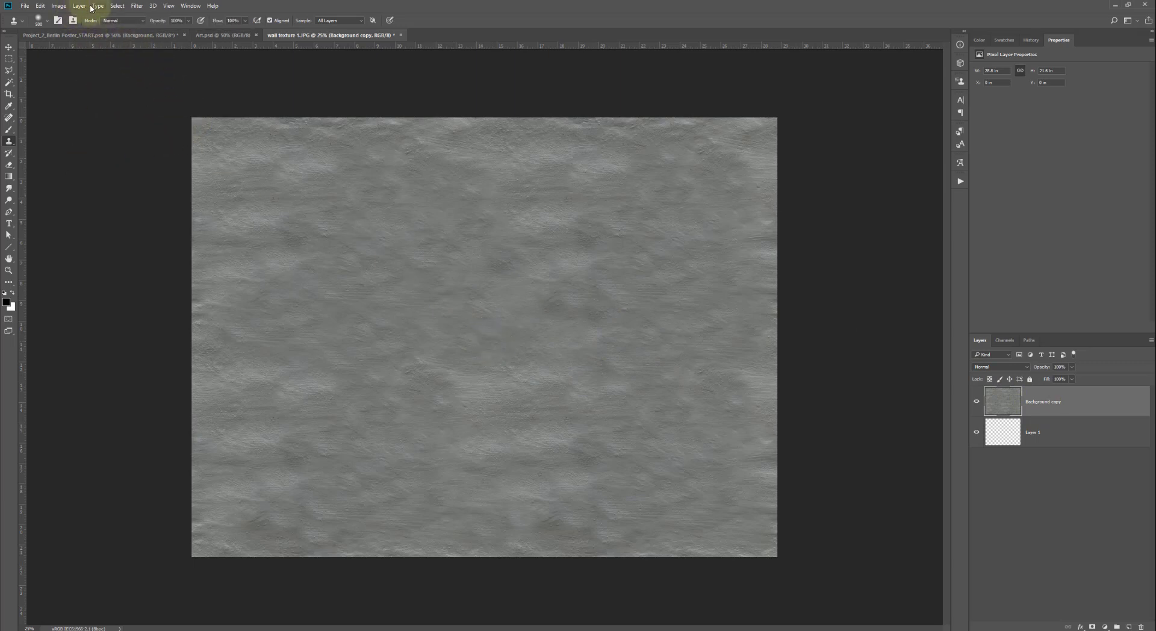
Copy the entire wall texture and paste it onto a new layer above Background in Project_2_Berlin Poster_START.psd, accepting the color profile conversion
{"action": "left_click", "coordinate": [116, 6]}
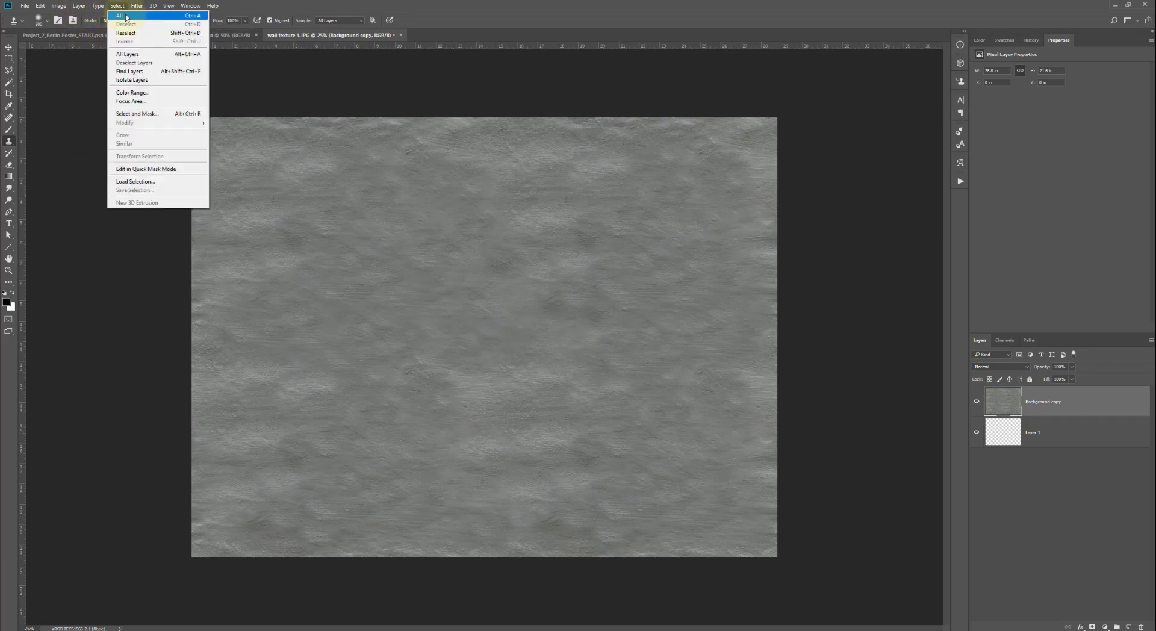
{"action": "left_click", "coordinate": [126, 16]}
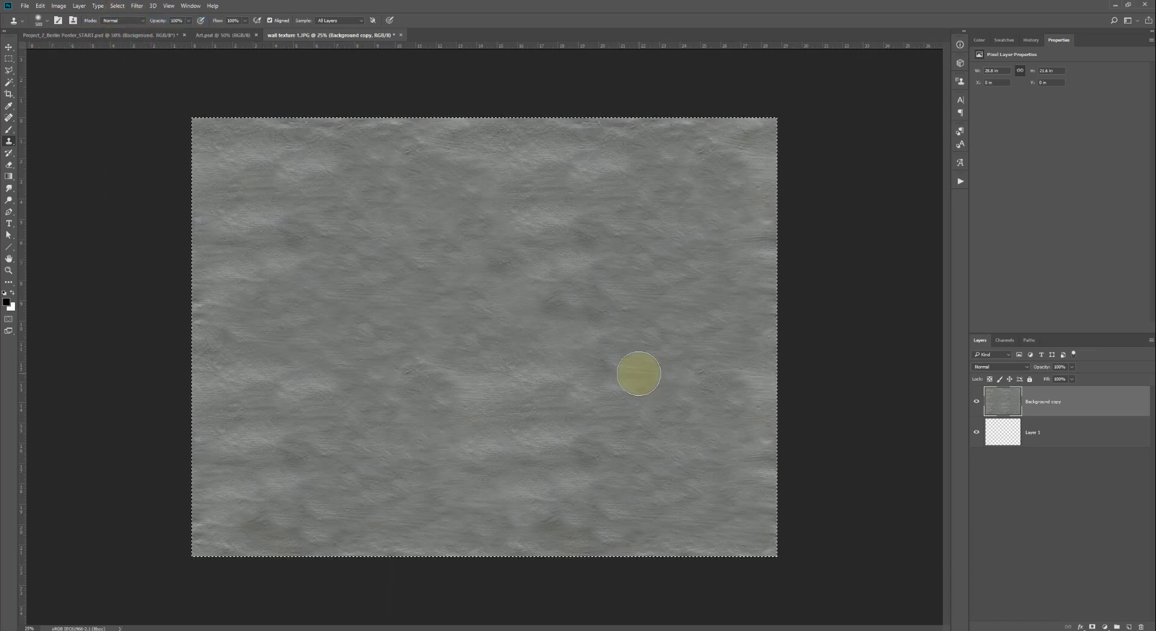
{"action": "left_click", "coordinate": [117, 36]}
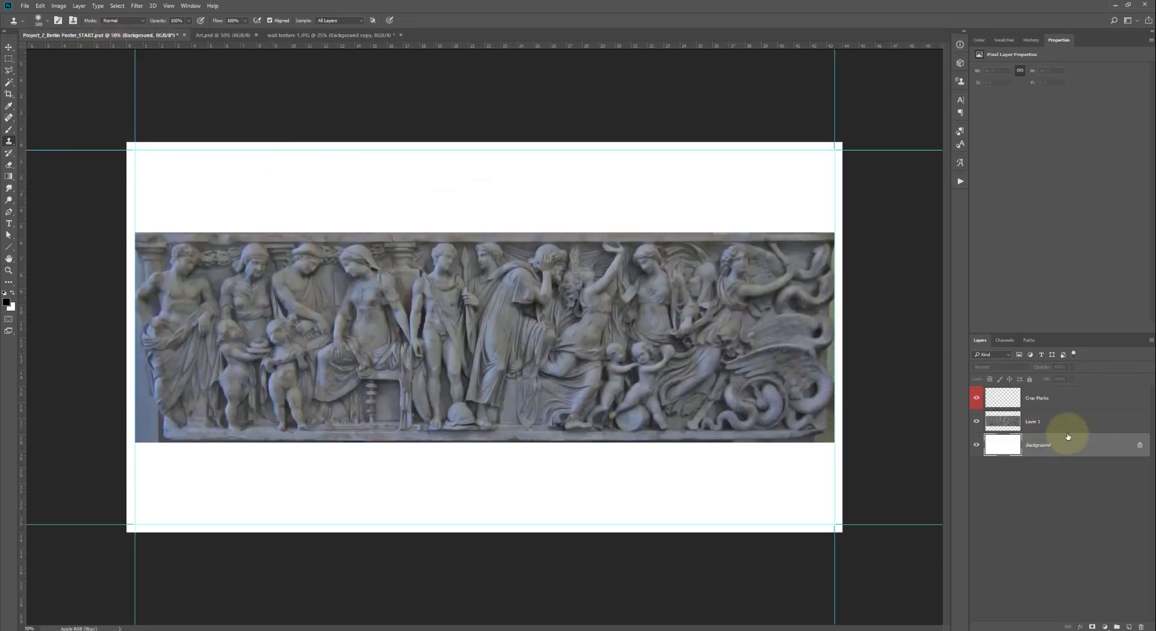
{"action": "left_click", "coordinate": [1128, 627]}
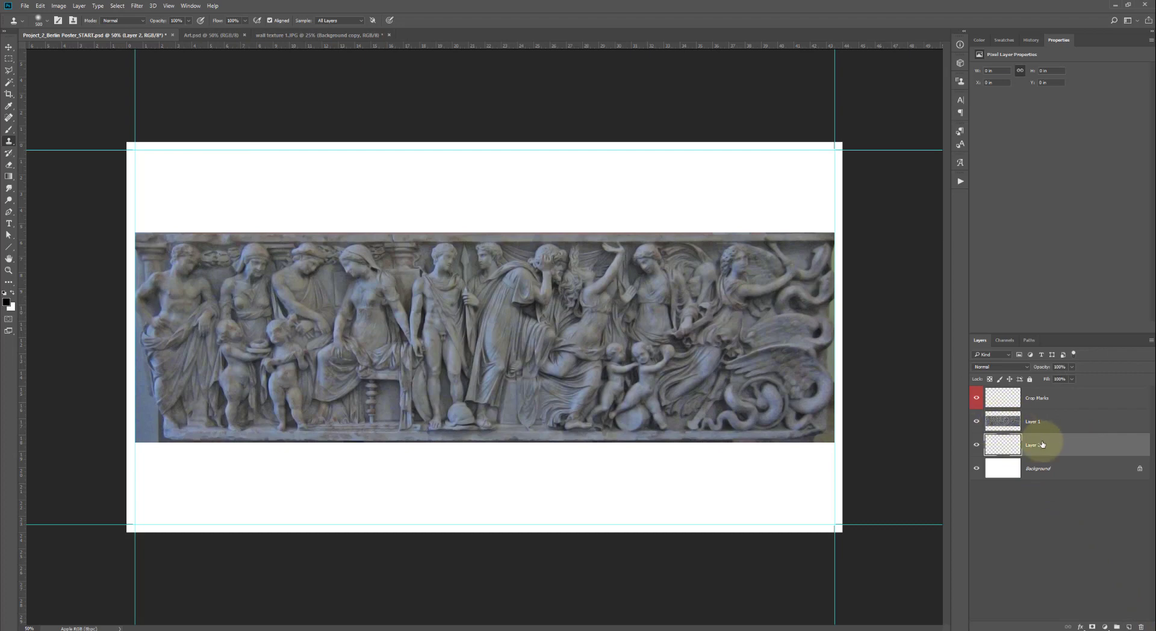
{"action": "key", "text": "ctrl+v"}
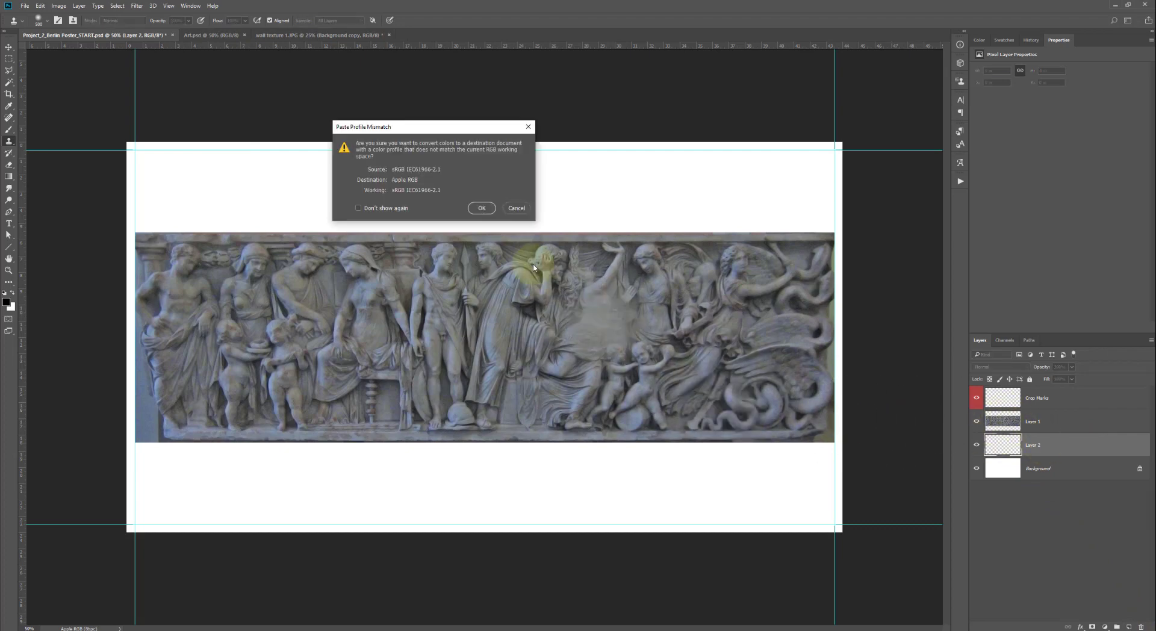
{"action": "left_click", "coordinate": [482, 208]}
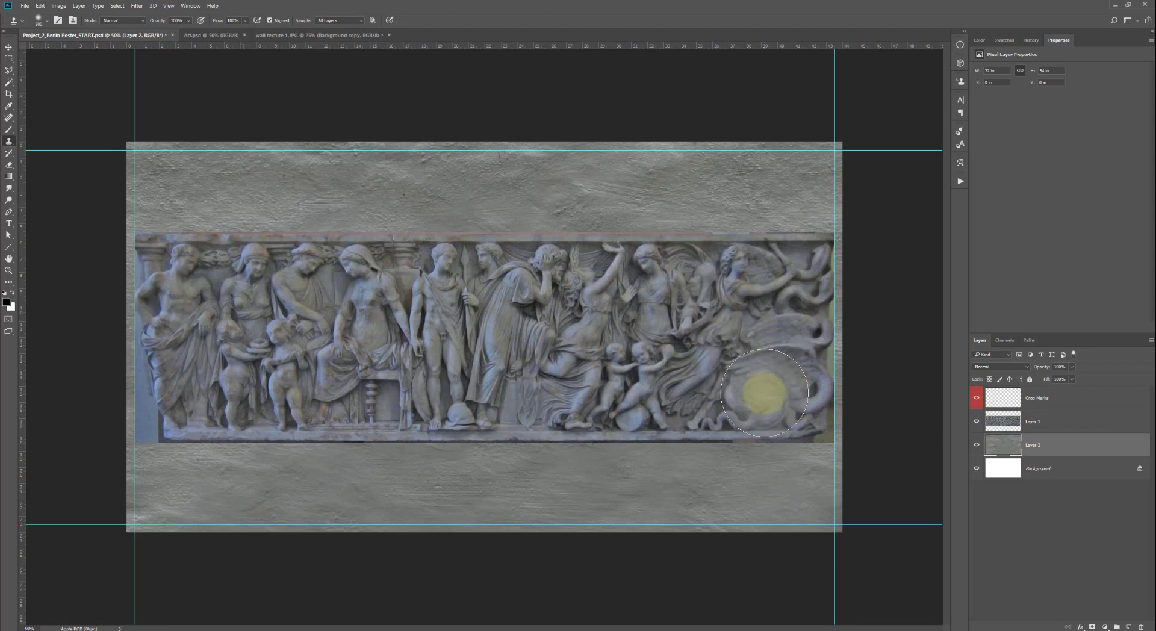
Scale the pasted wall texture to about 63 percent and center it behind the relief so it covers the whole poster
{"action": "key", "text": "ctrl+t"}
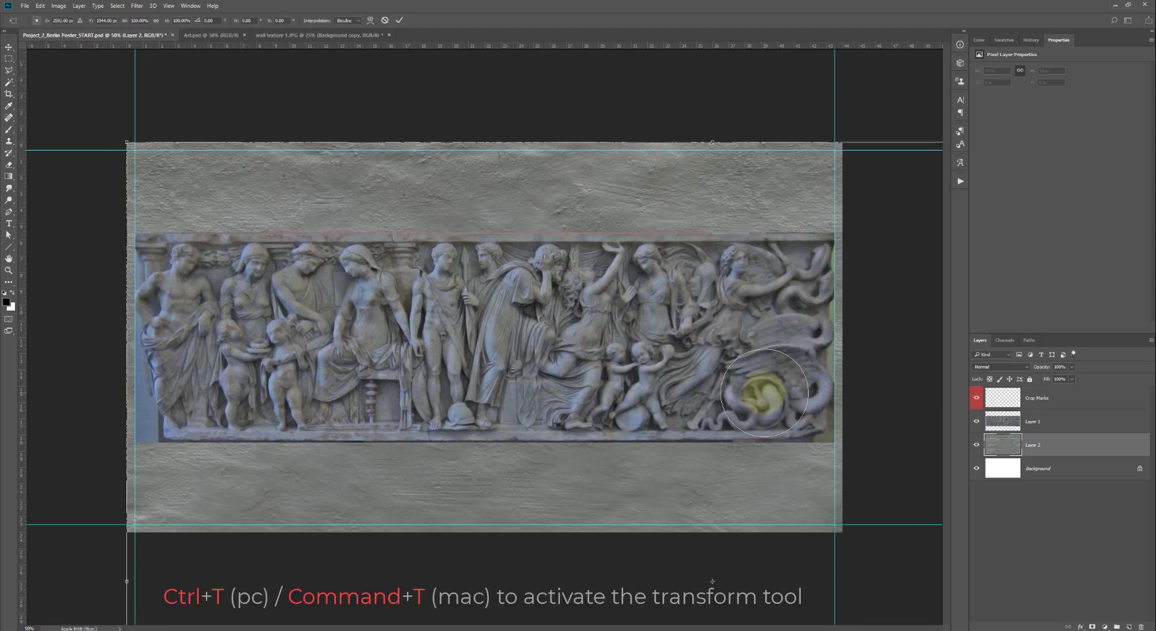
{"action": "key", "text": "ctrl+minus"}
{"action": "key", "text": "ctrl+minus"}
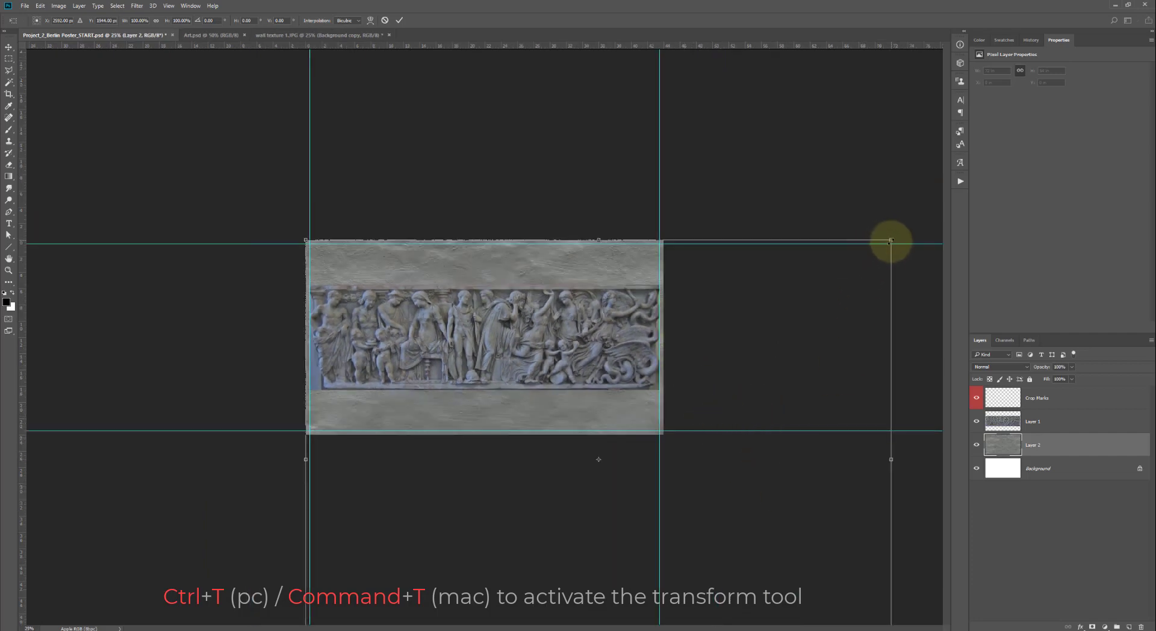
{"action": "left_click_drag", "start_coordinate": [891, 240], "coordinate": [627, 278]}
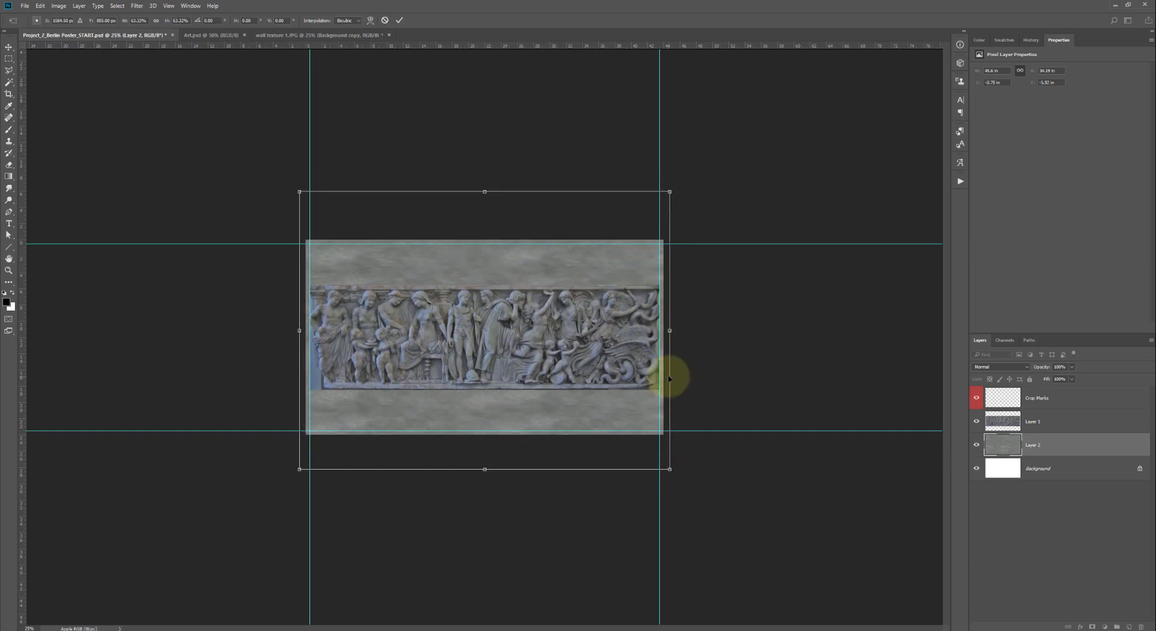
{"action": "key", "text": "Return"}
{"action": "key", "text": "s"}
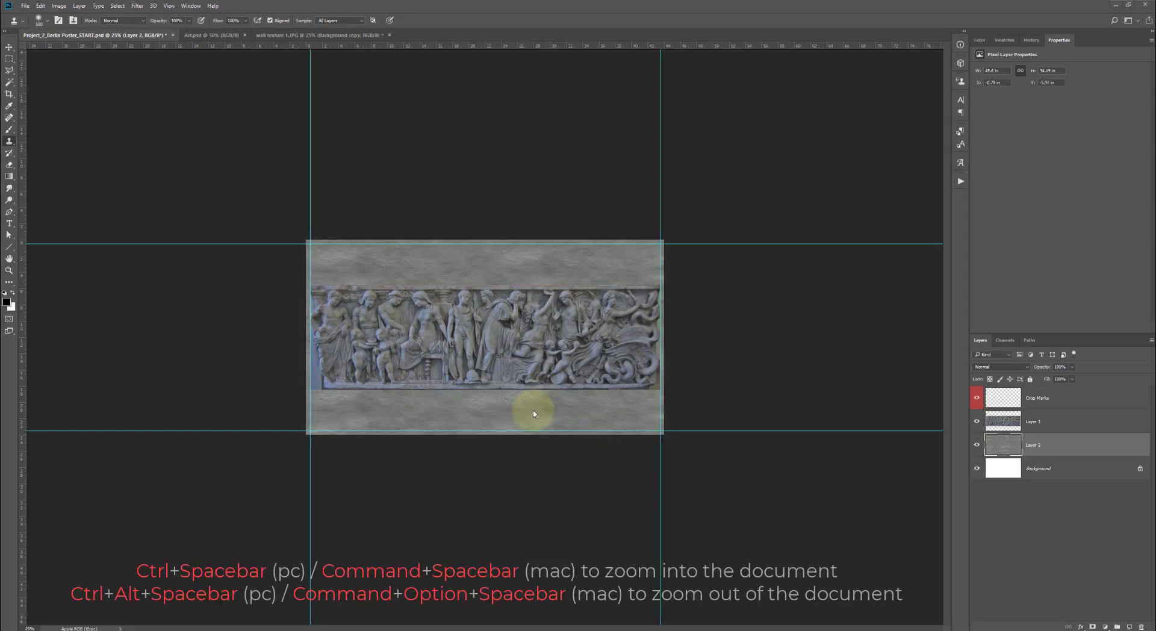
{"action": "left_click", "coordinate": [541, 381], "text": "ctrl"}
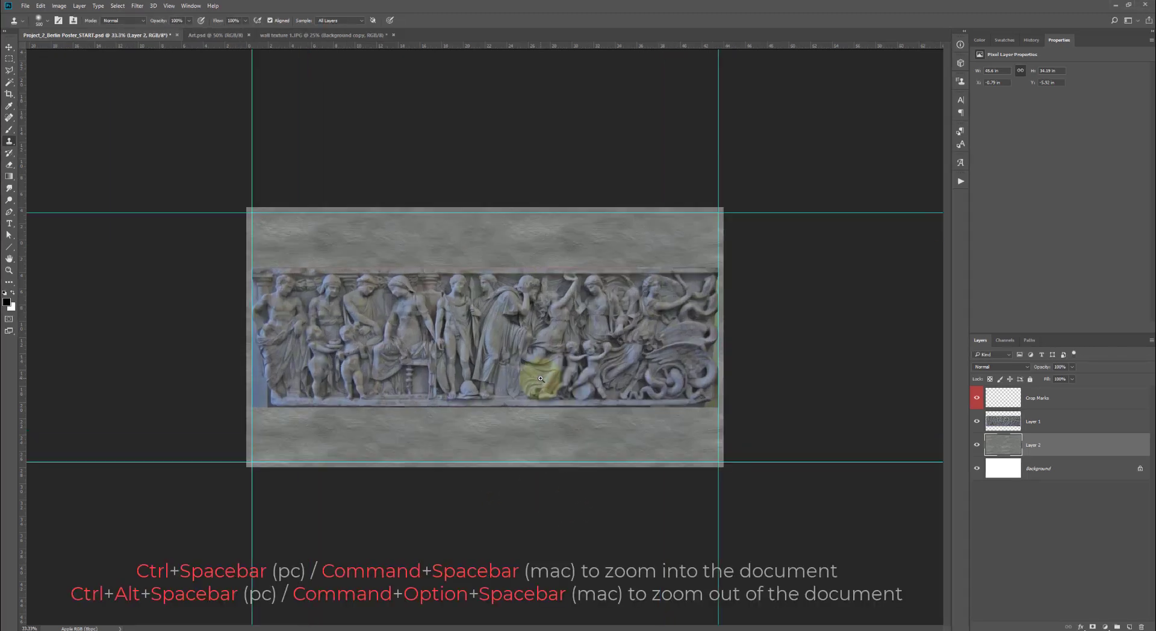
{"action": "left_click", "coordinate": [540, 381], "text": "ctrl"}
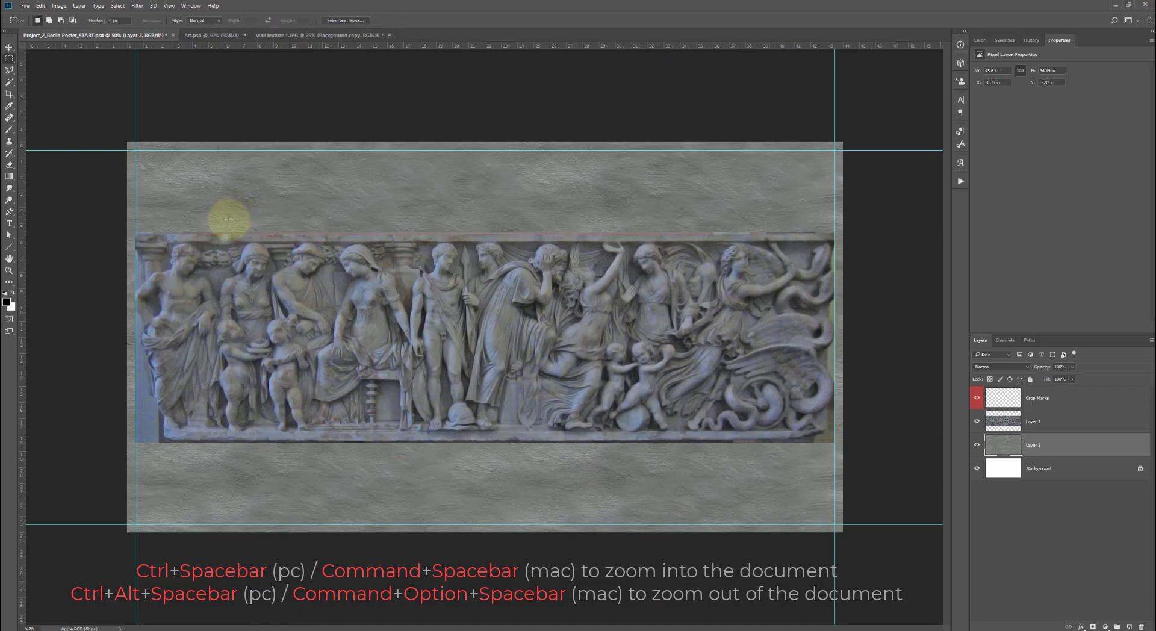
{"action": "key", "text": "m"}
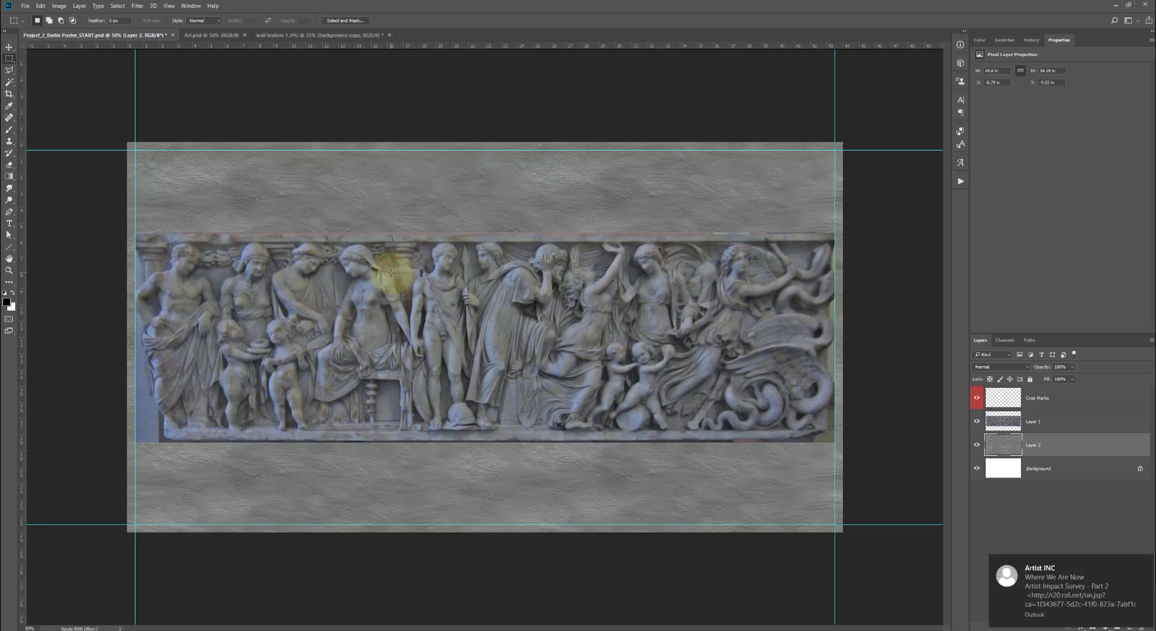
{"action": "left_click", "coordinate": [1142, 563]}
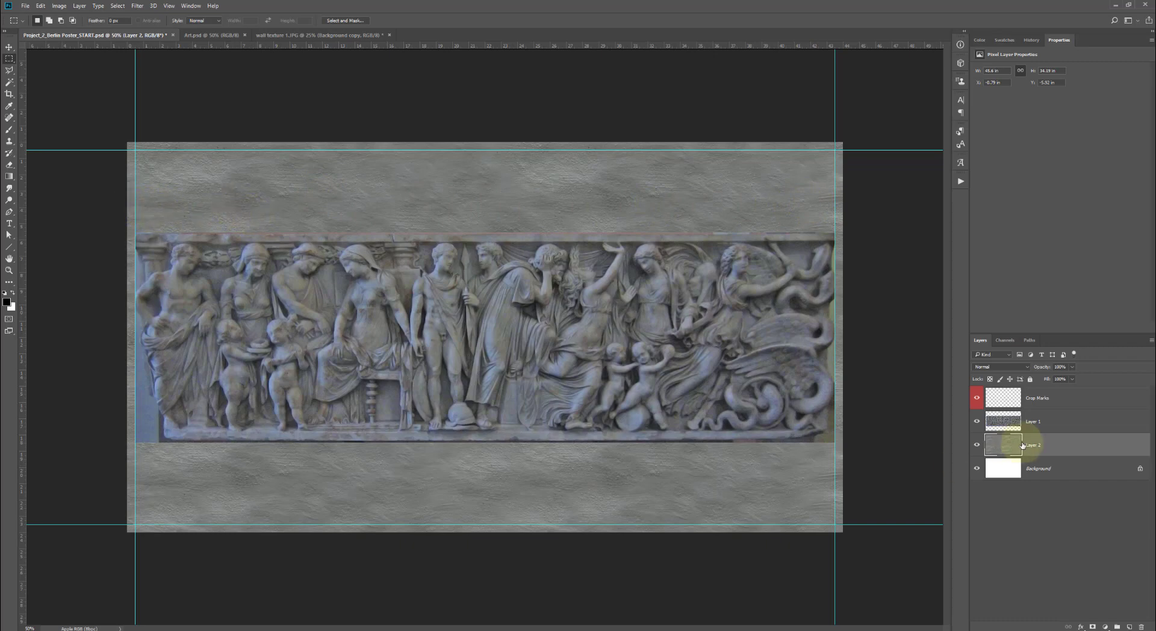
Add a new layer above the wall texture, set its blend mode to Color and name it "Color Adjustemnts"
{"action": "left_click", "coordinate": [1129, 627]}
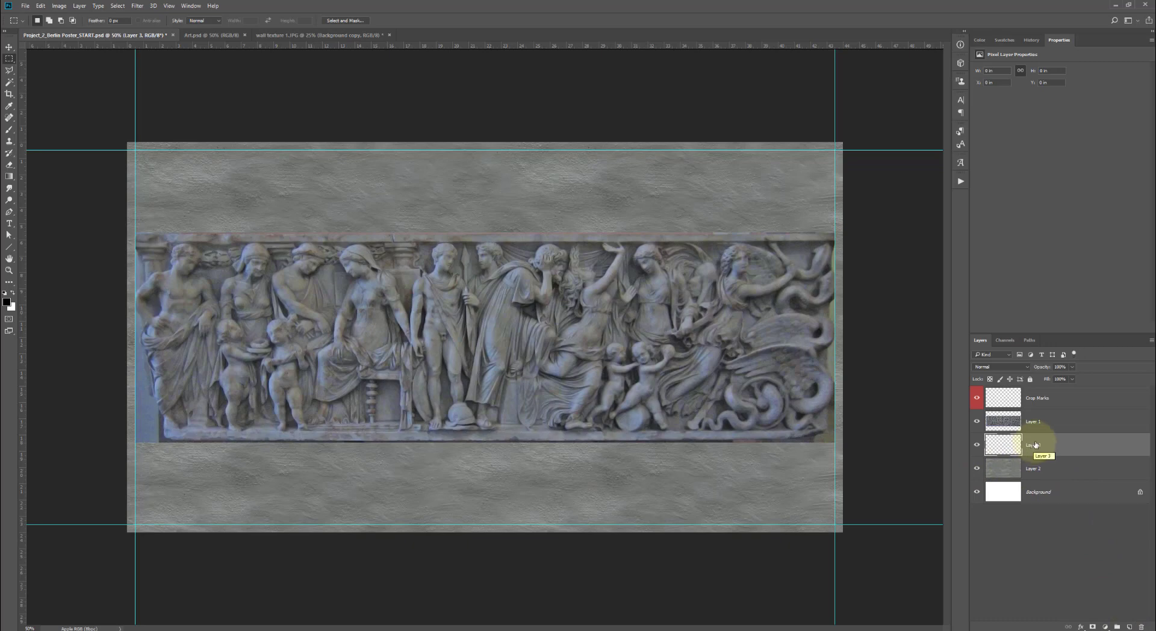
{"action": "left_click", "coordinate": [1027, 367]}
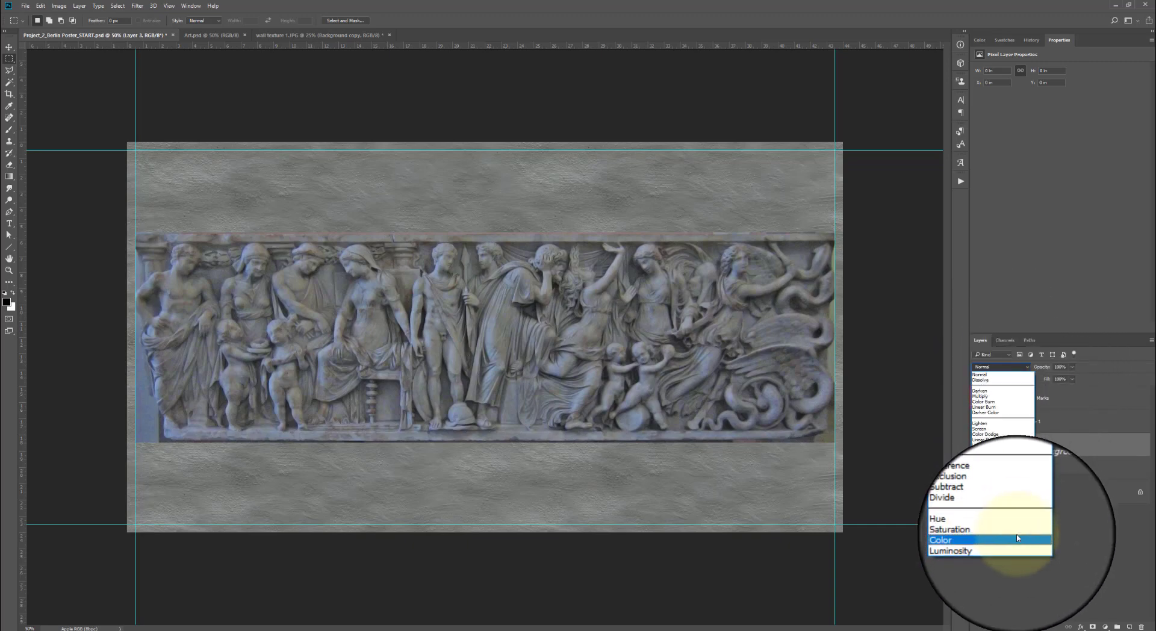
{"action": "left_click", "coordinate": [1017, 538]}
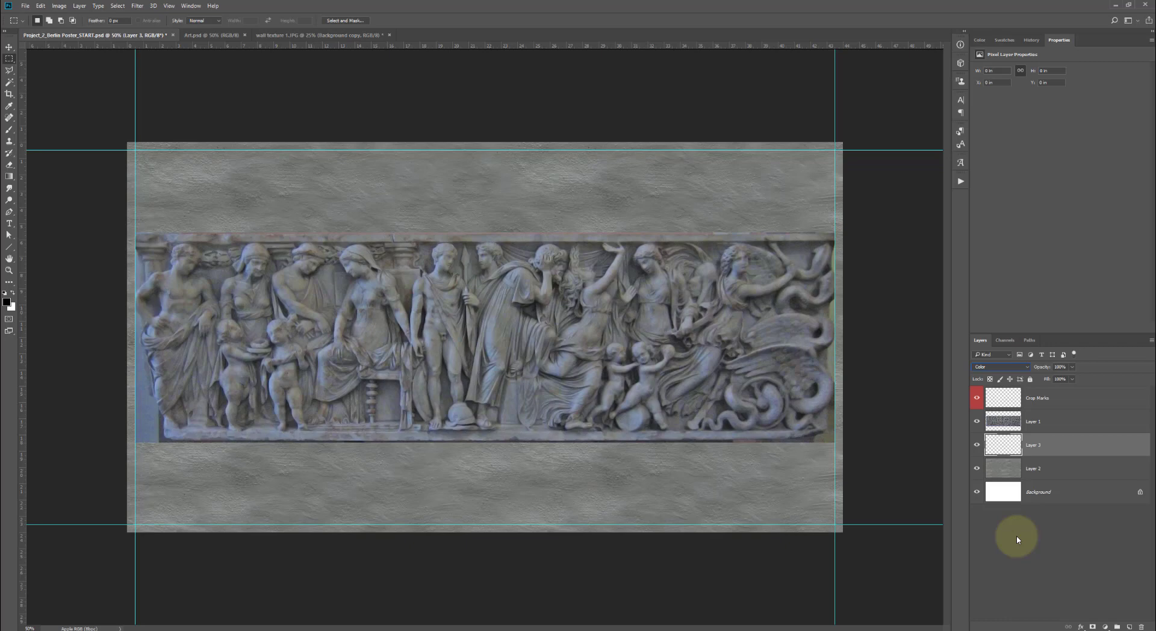
{"action": "double_click", "coordinate": [1043, 446]}
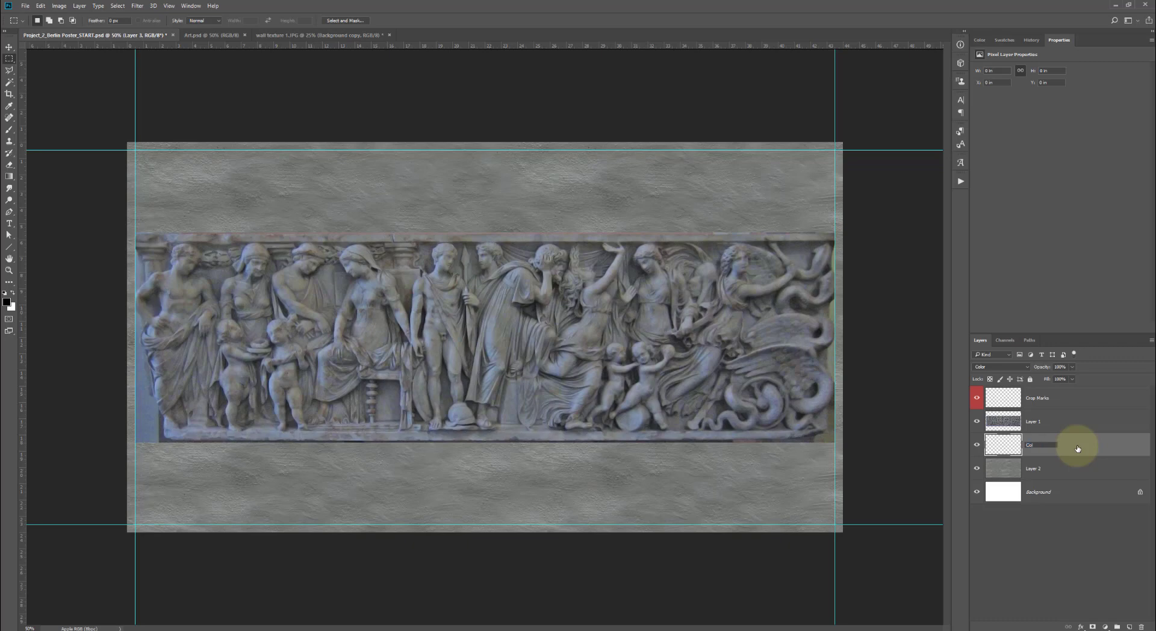
{"action": "type", "text": "Color Adjustemnts"}
{"action": "key", "text": "Return"}
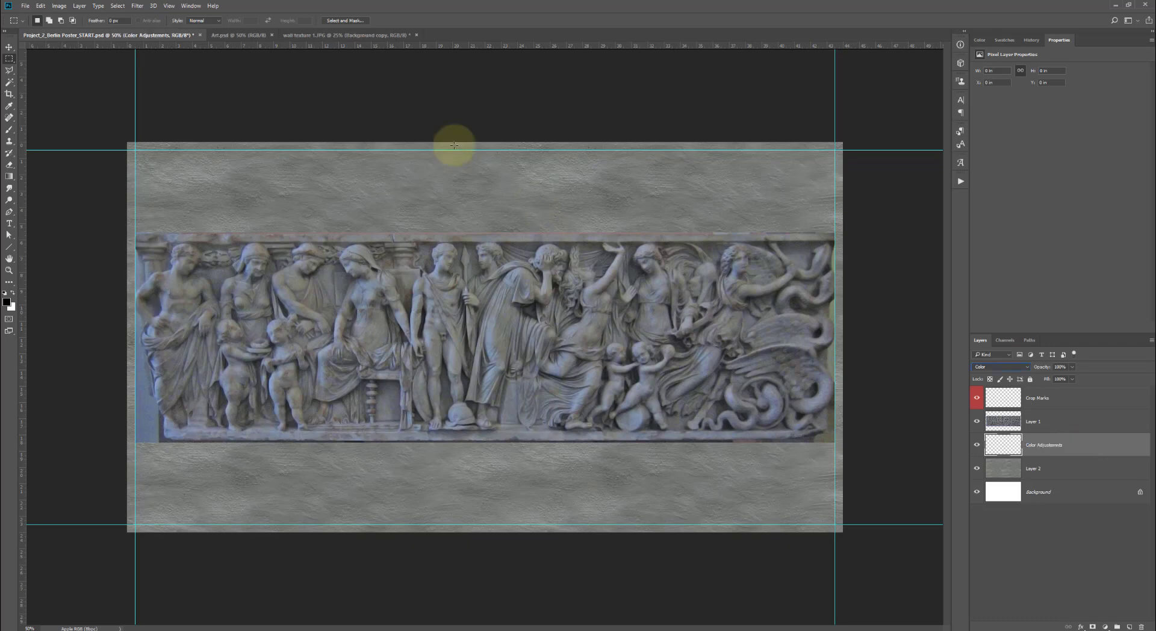
Start editing the Gradient tool's gradient and base it on the Foreground to Background preset
{"action": "left_click", "coordinate": [9, 178]}
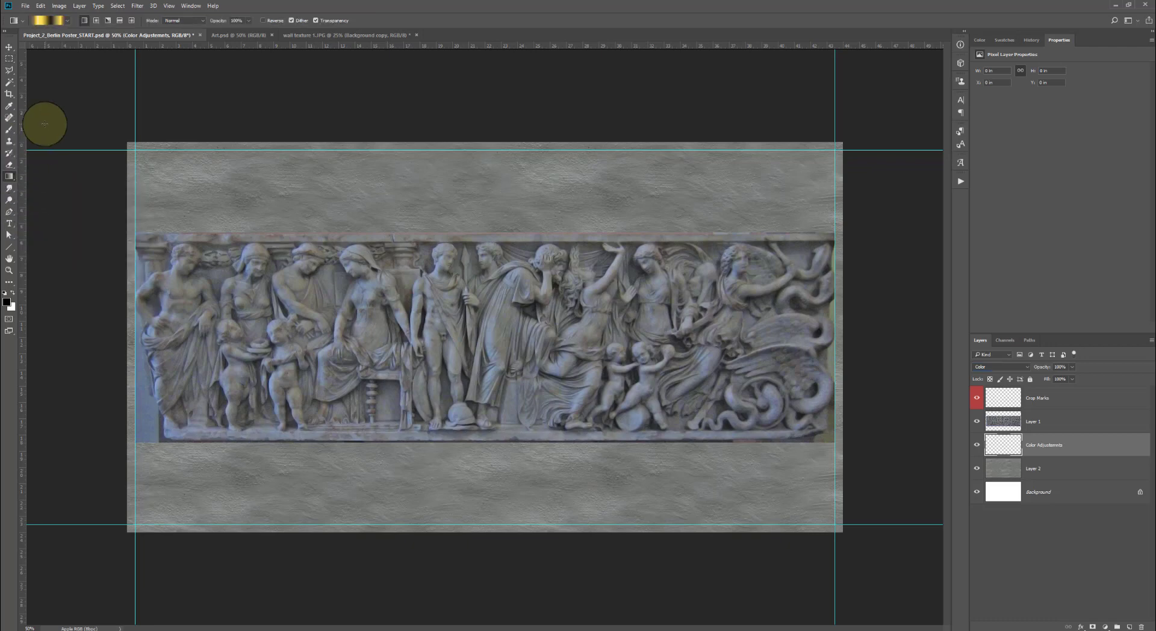
{"action": "left_click", "coordinate": [48, 23]}
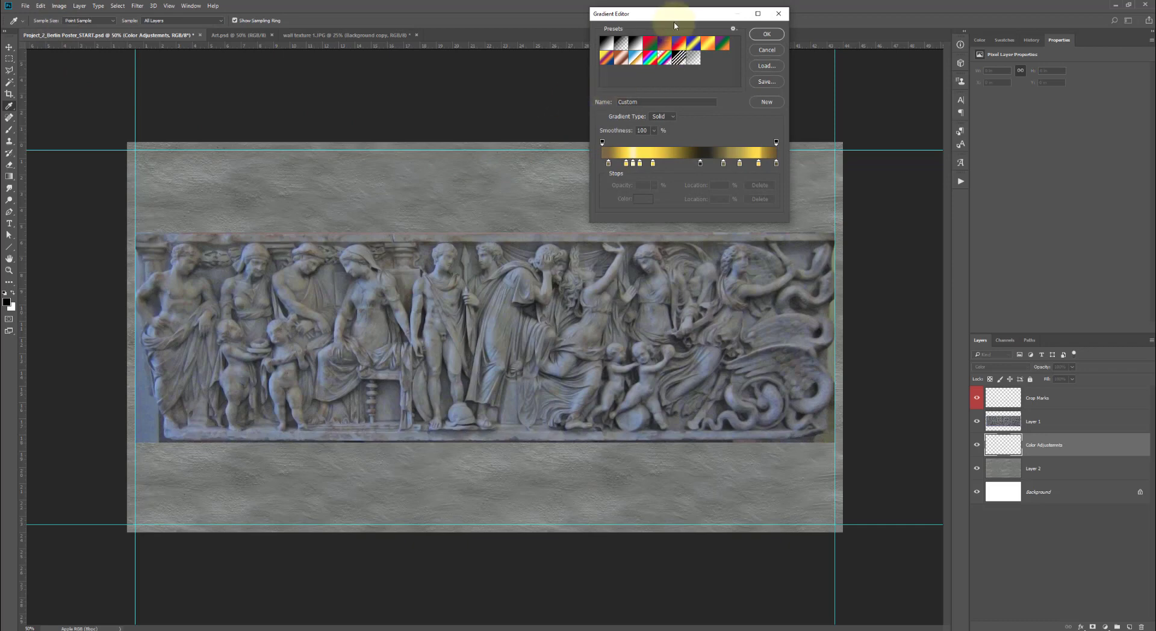
{"action": "left_click", "coordinate": [520, 37]}
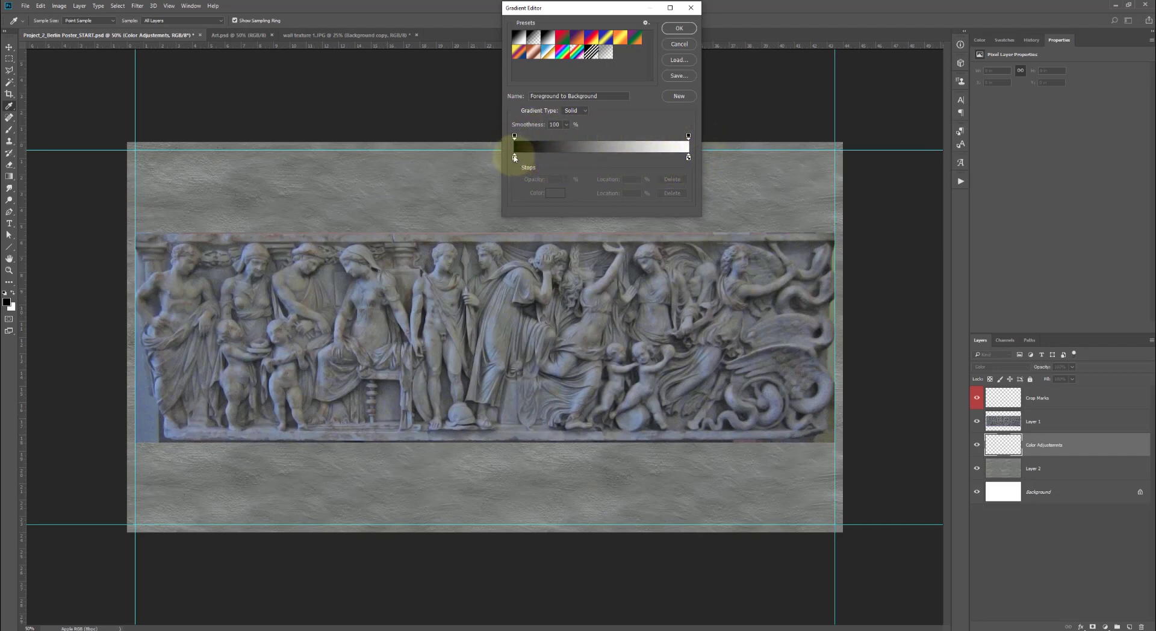
Try the black color stop at 30 percent, shift the midpoint slightly toward white, and return the black stop to 0 percent
{"action": "left_click_drag", "start_coordinate": [521, 161], "coordinate": [573, 161]}
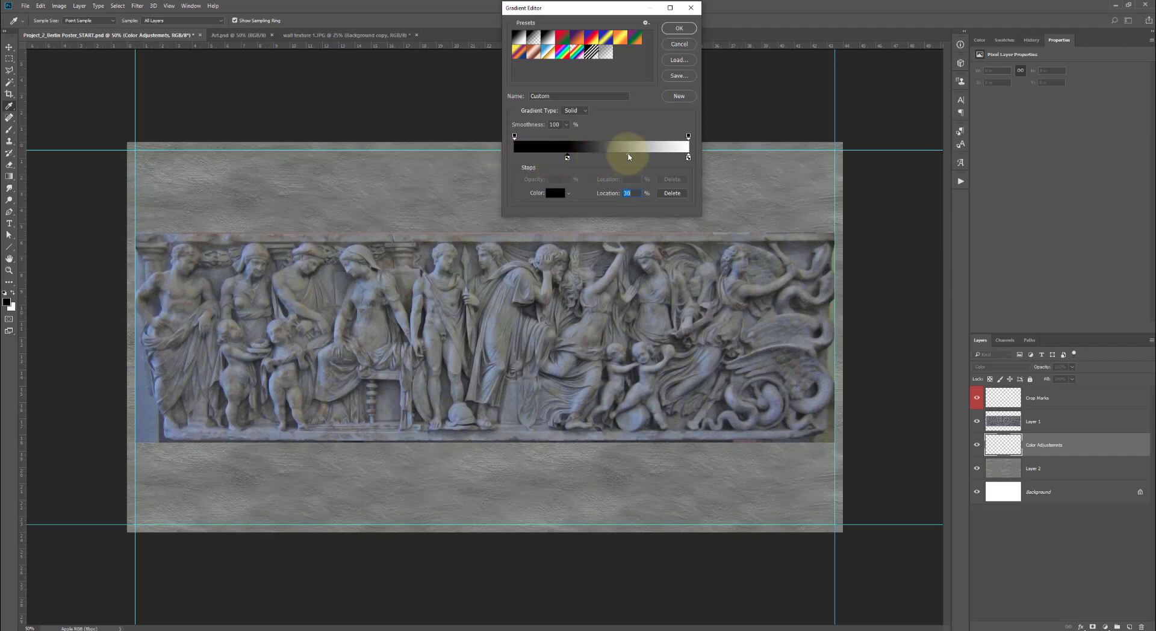
{"action": "mouse_move", "coordinate": [629, 156]}
{"action": "left_mouse_down"}
{"action": "mouse_move", "coordinate": [594, 158]}
{"action": "mouse_move", "coordinate": [661, 158]}
{"action": "mouse_move", "coordinate": [623, 158]}
{"action": "left_mouse_up"}
{"action": "left_click_drag", "start_coordinate": [595, 157], "coordinate": [515, 160]}
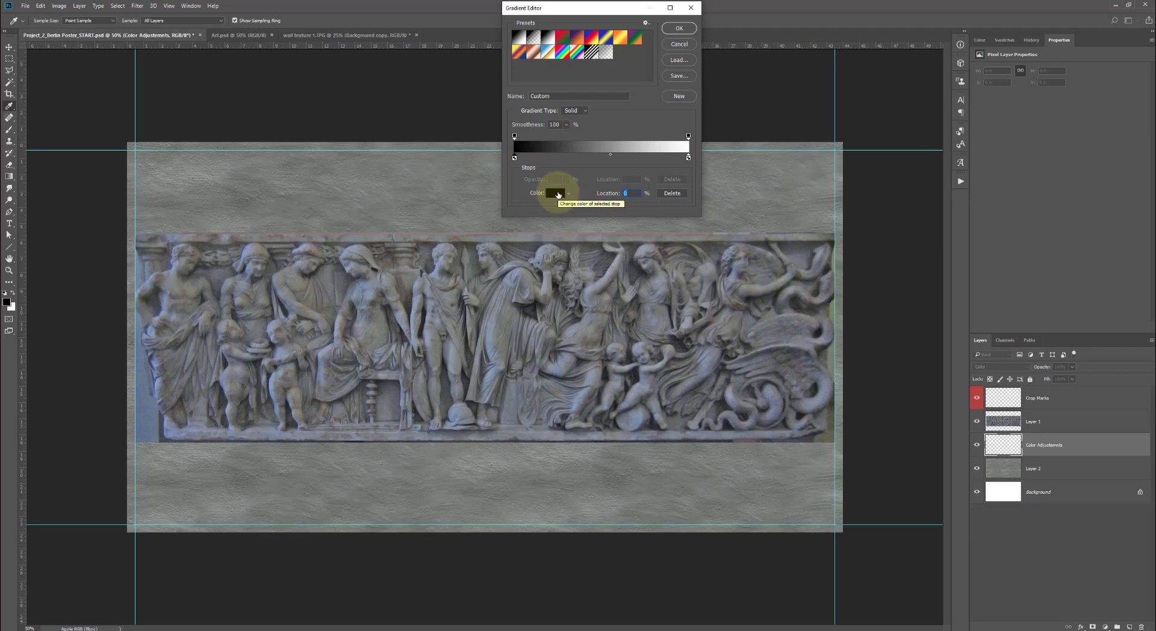
Try the gradient's end opacity stop at 0 percent and return it to 100 percent
{"action": "left_click", "coordinate": [688, 158]}
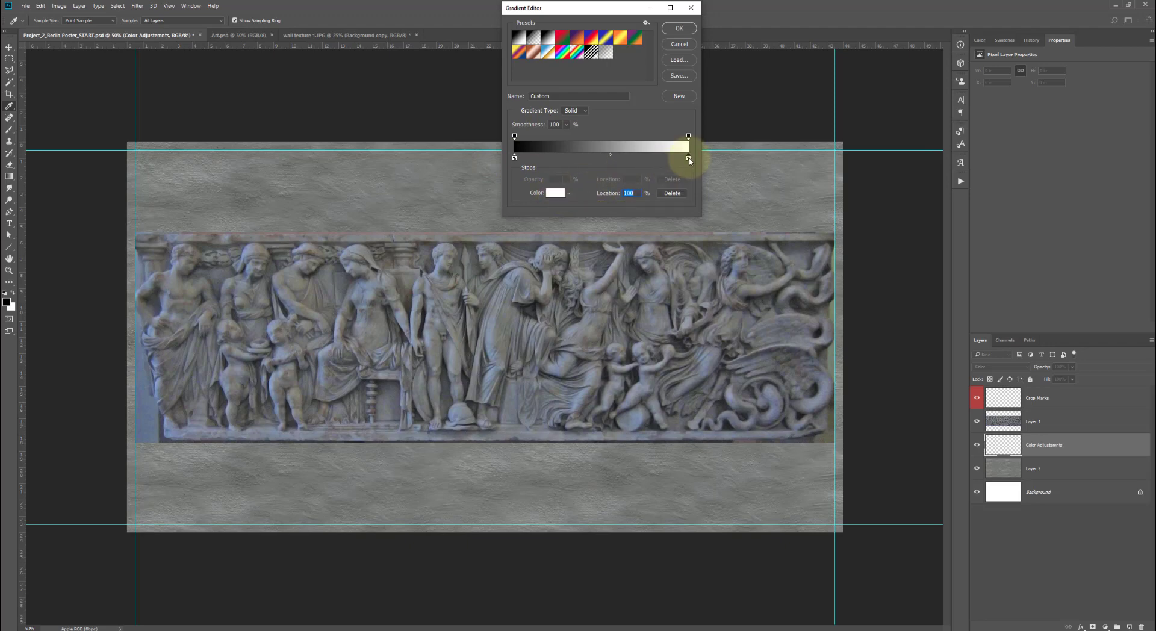
{"action": "left_click", "coordinate": [515, 159]}
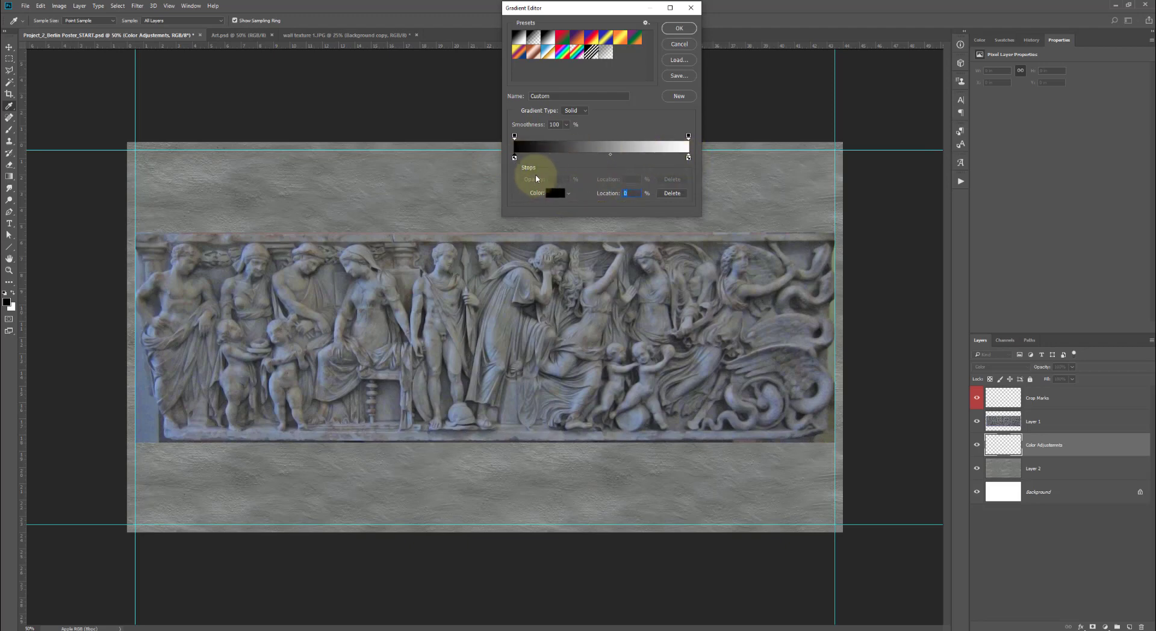
{"action": "left_click", "coordinate": [514, 136]}
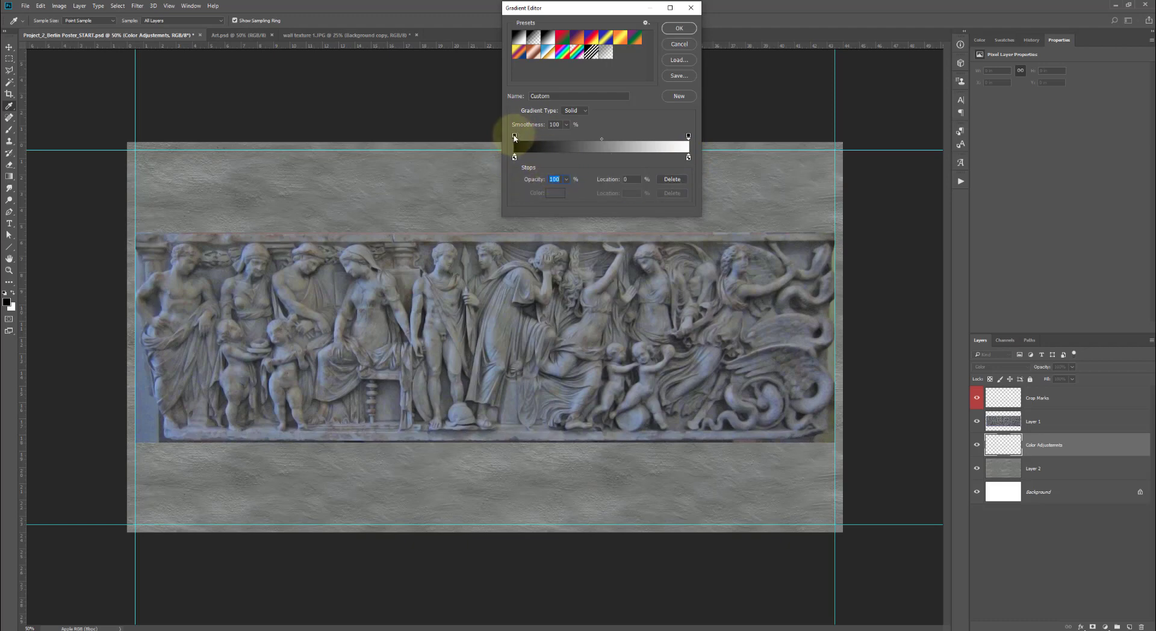
{"action": "left_click", "coordinate": [688, 136]}
{"action": "left_click", "coordinate": [566, 179]}
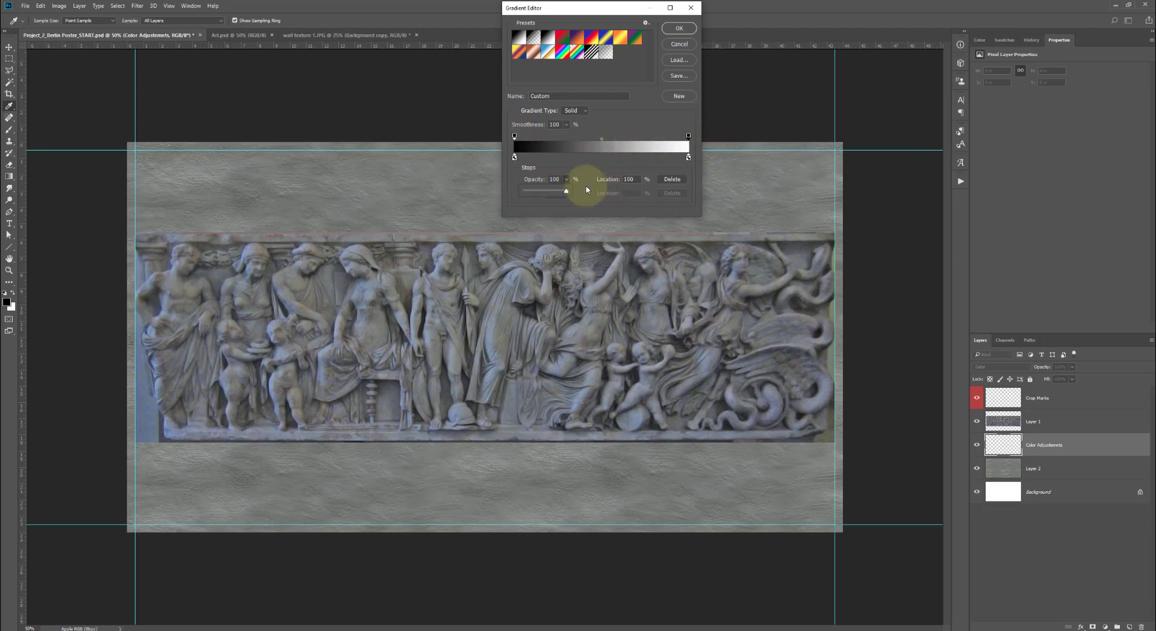
{"action": "left_click_drag", "start_coordinate": [565, 191], "coordinate": [504, 197]}
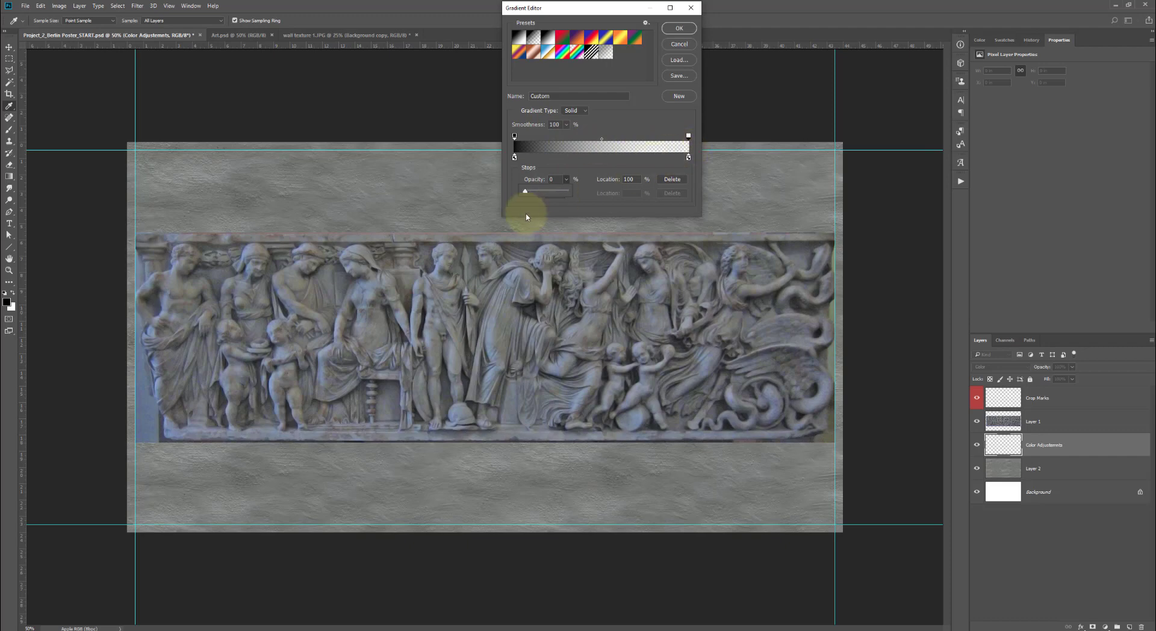
{"action": "left_click_drag", "start_coordinate": [524, 191], "coordinate": [586, 197]}
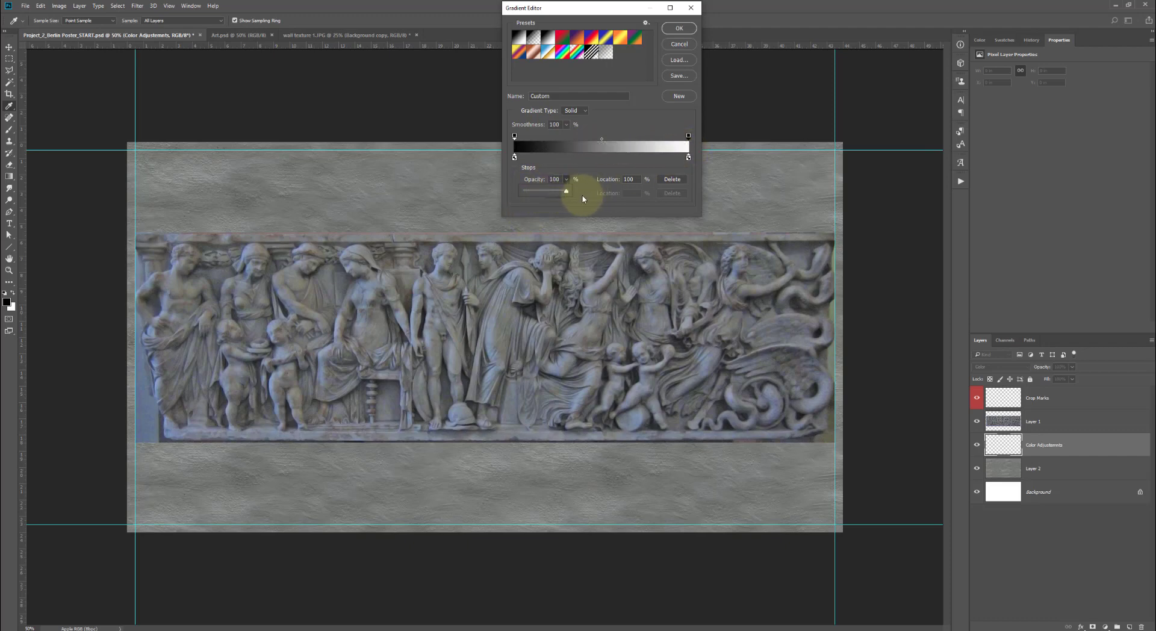
Set the gradient's black color stop to the blue sampled from the relief's lower-left edge (#5b6c95)
{"action": "left_click", "coordinate": [515, 158]}
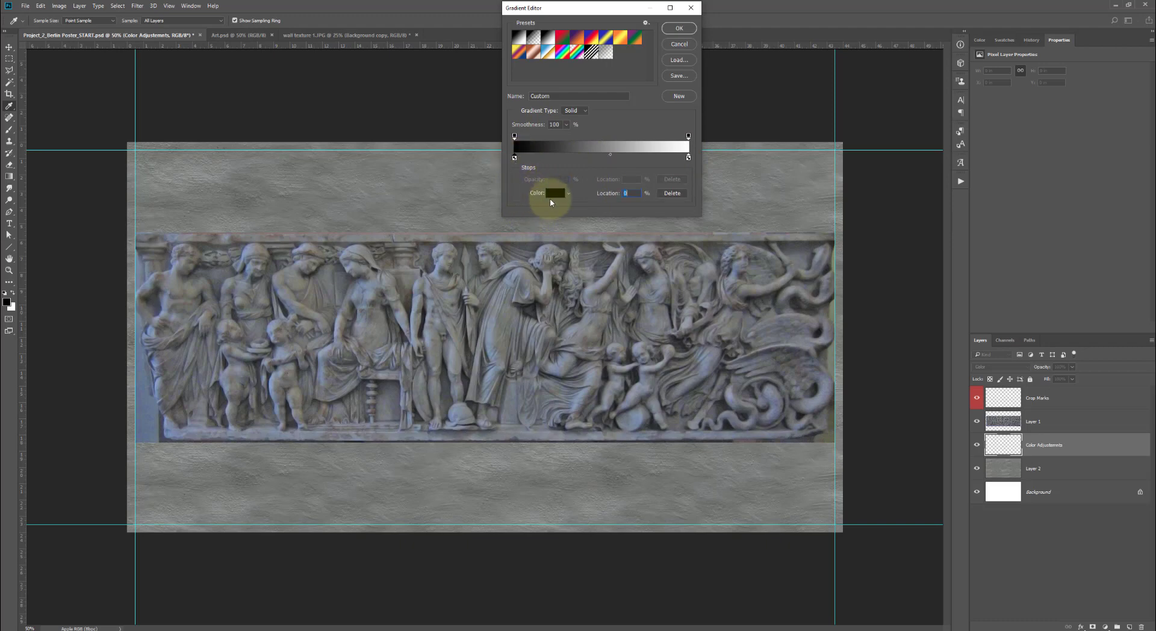
{"action": "left_click", "coordinate": [555, 193]}
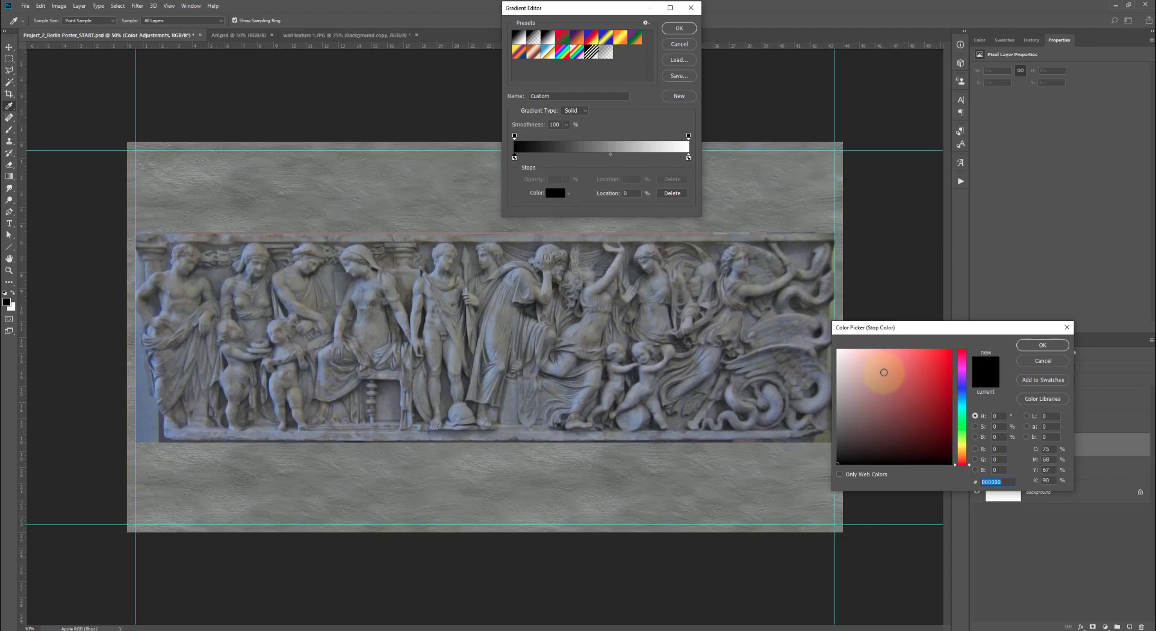
{"action": "left_click_drag", "start_coordinate": [909, 328], "coordinate": [810, 294]}
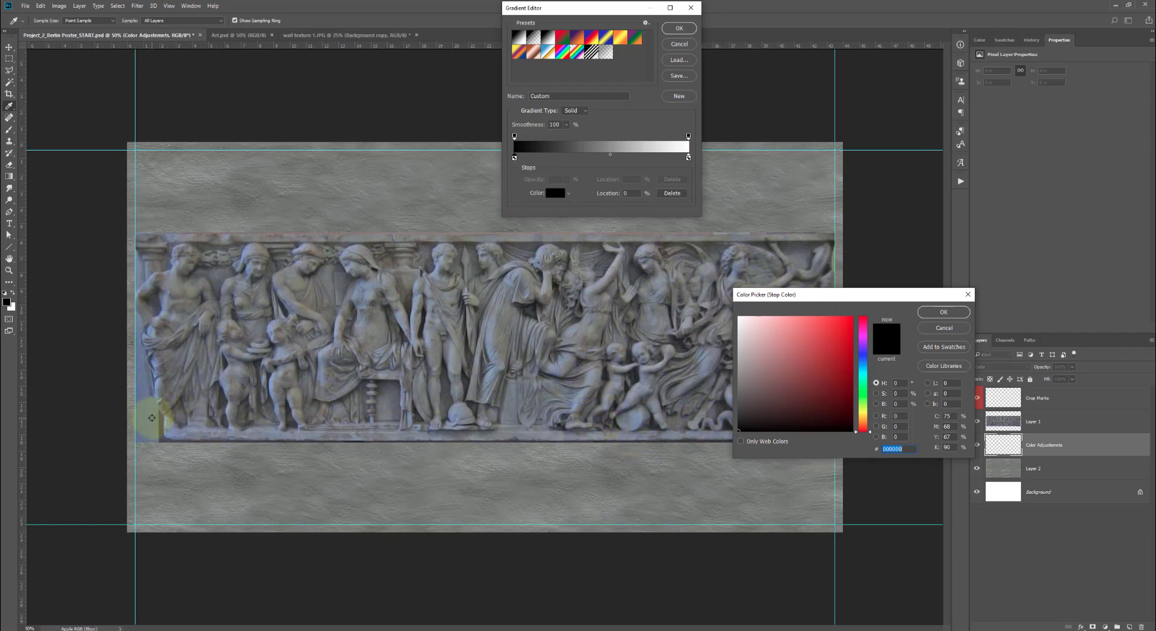
{"action": "left_click", "coordinate": [151, 418]}
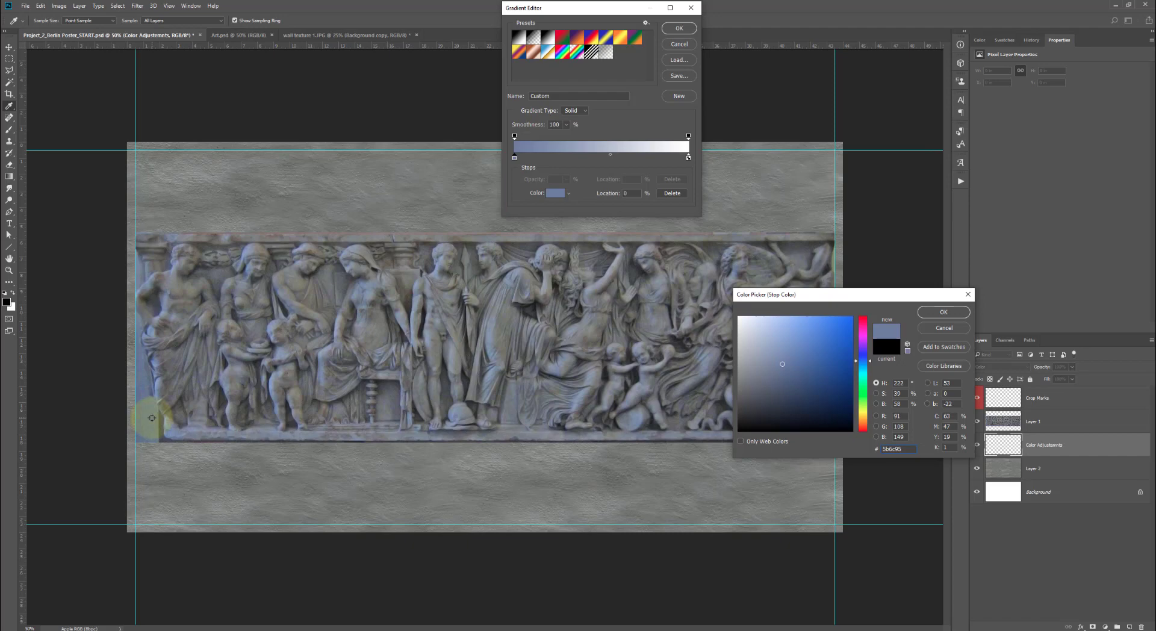
{"action": "left_click", "coordinate": [944, 312]}
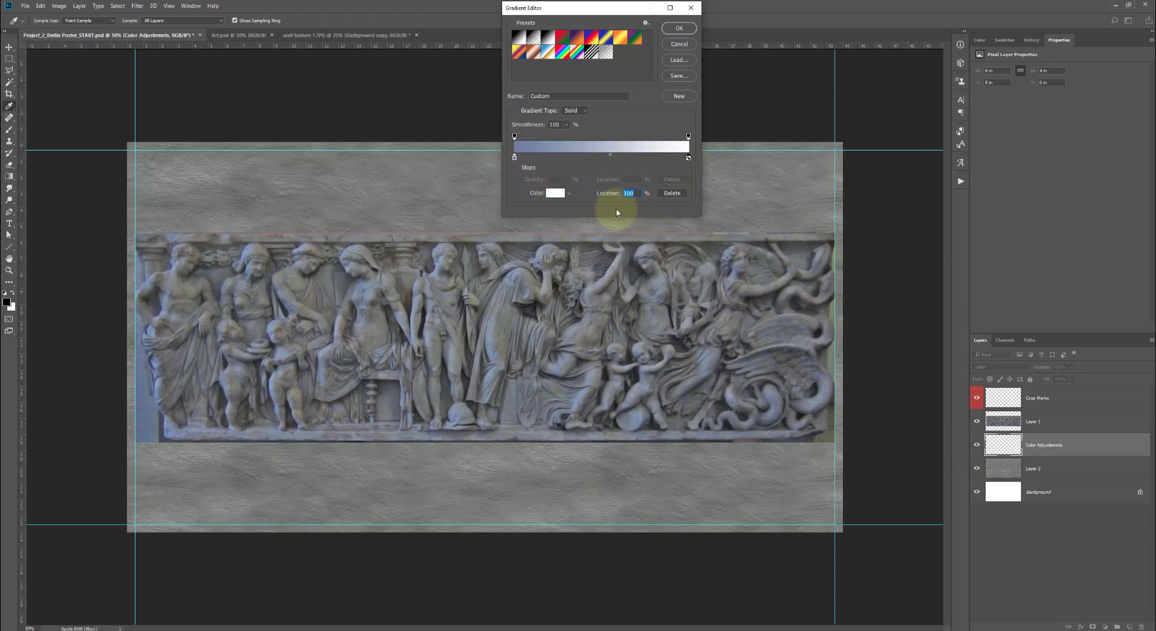
Set the white color stop to the gray-olive sampled near the relief's lower-right corner (RGB 99, 100, 93) and draw the gradient left to right across the poster
{"action": "left_click", "coordinate": [555, 194]}
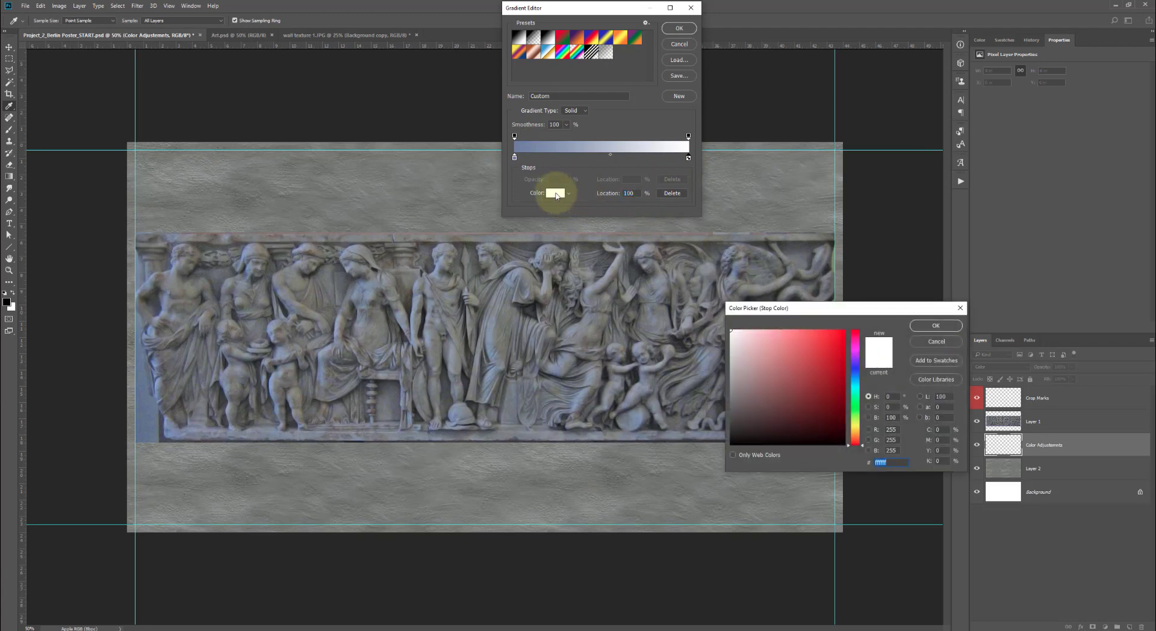
{"action": "left_click_drag", "start_coordinate": [818, 307], "coordinate": [947, 98]}
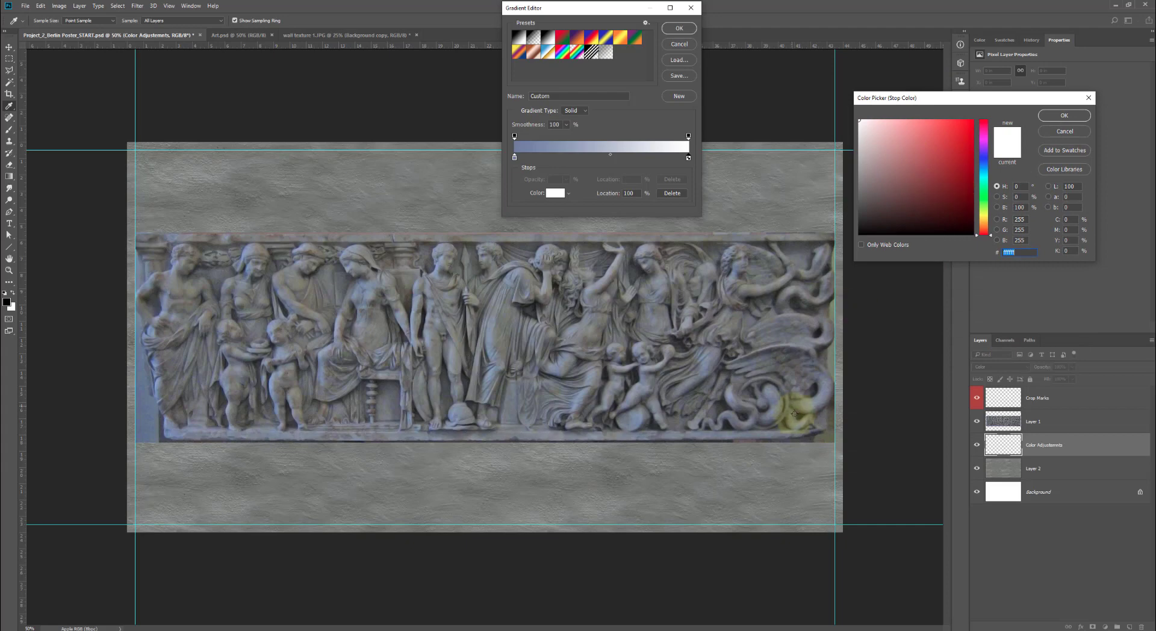
{"action": "left_click", "coordinate": [823, 440]}
{"action": "left_click", "coordinate": [821, 439]}
{"action": "left_click", "coordinate": [818, 423]}
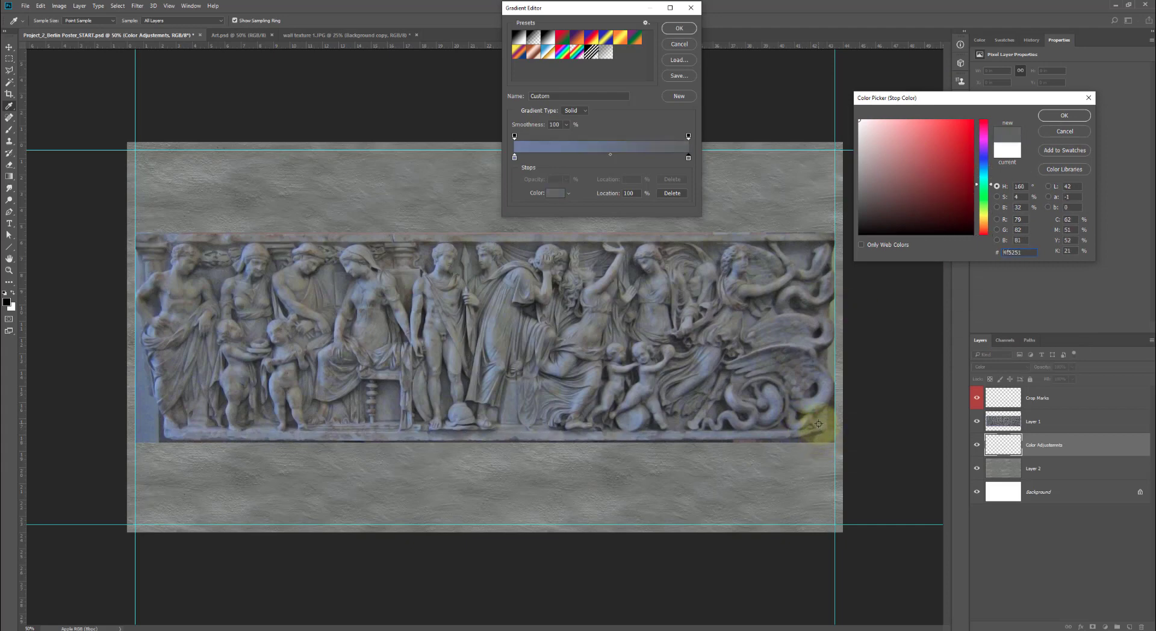
{"action": "left_click", "coordinate": [820, 426]}
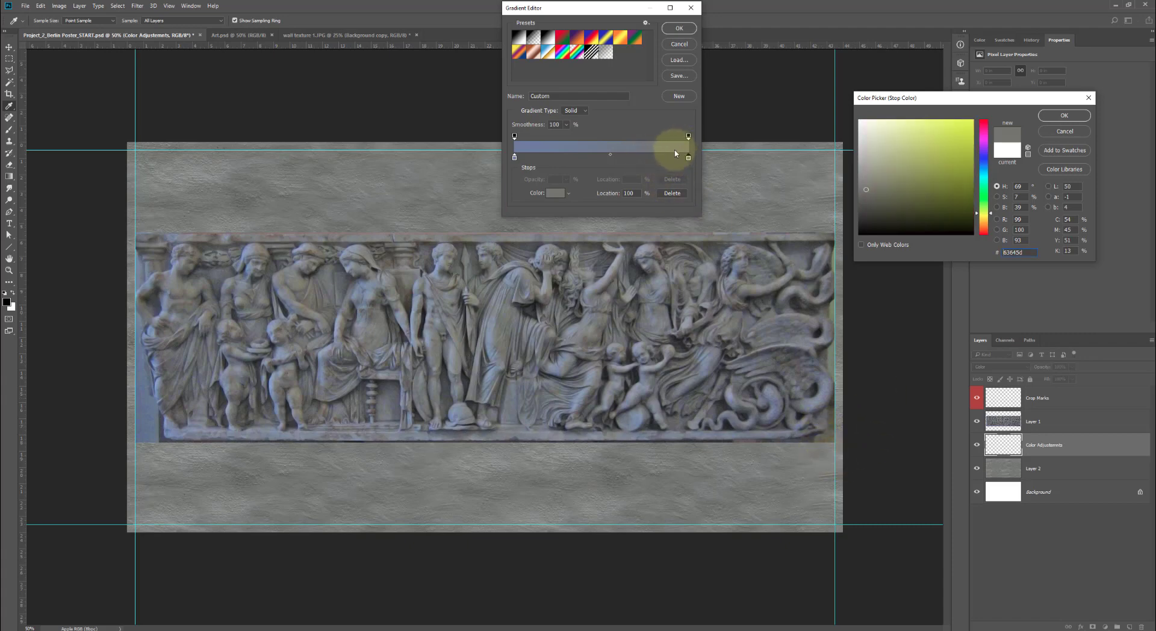
{"action": "left_click", "coordinate": [1063, 115]}
{"action": "left_click", "coordinate": [679, 30]}
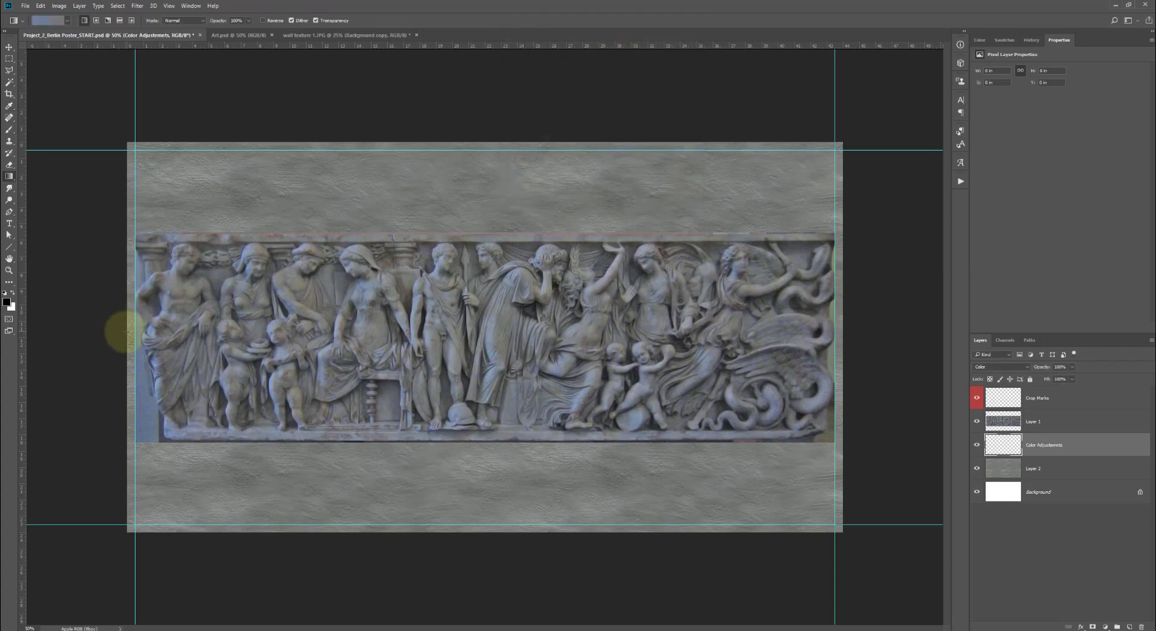
{"action": "left_click_drag", "start_coordinate": [125, 330], "coordinate": [831, 351]}
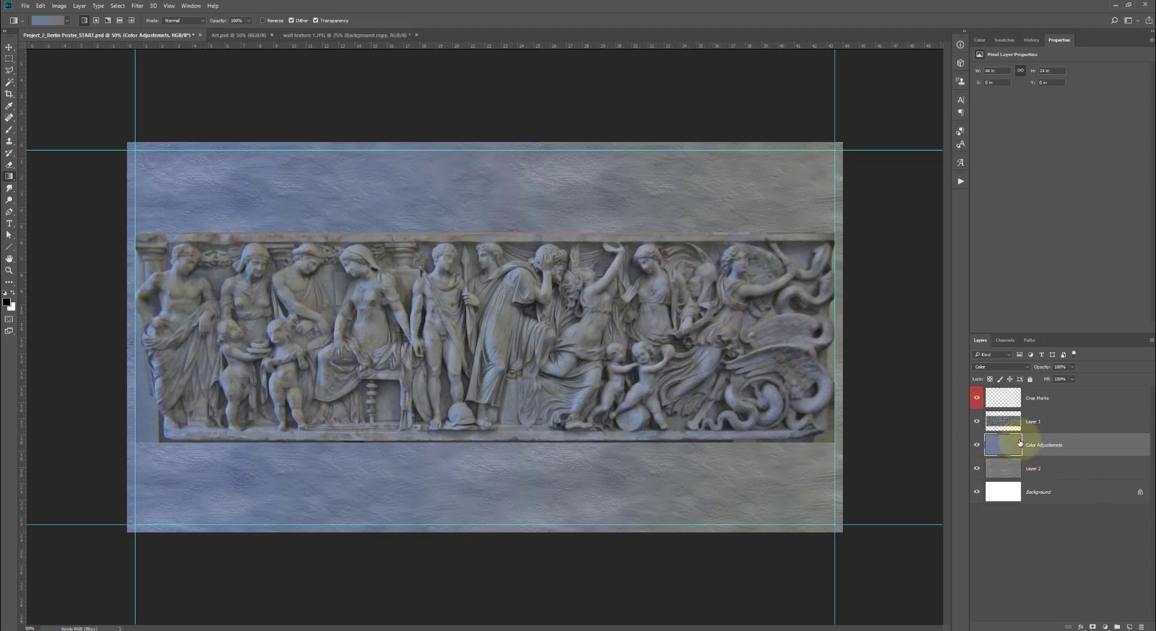
Preview the gradient layer in Normal blend mode and return it to Color
{"action": "left_click", "coordinate": [1027, 369]}
{"action": "left_click", "coordinate": [1018, 367]}
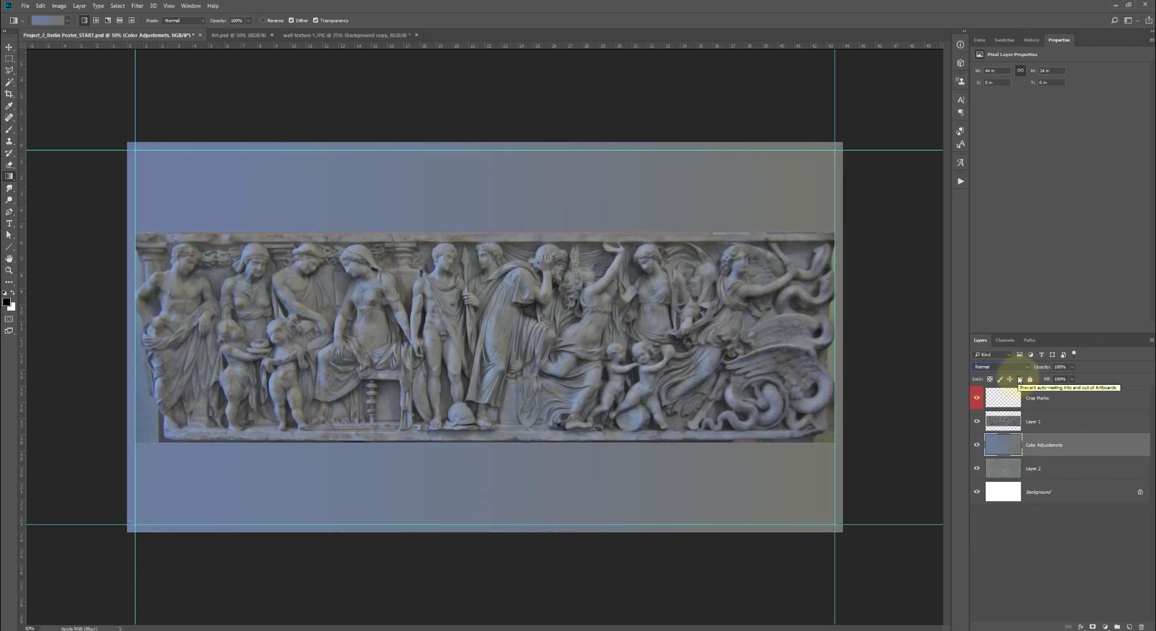
{"action": "left_click", "coordinate": [1024, 367]}
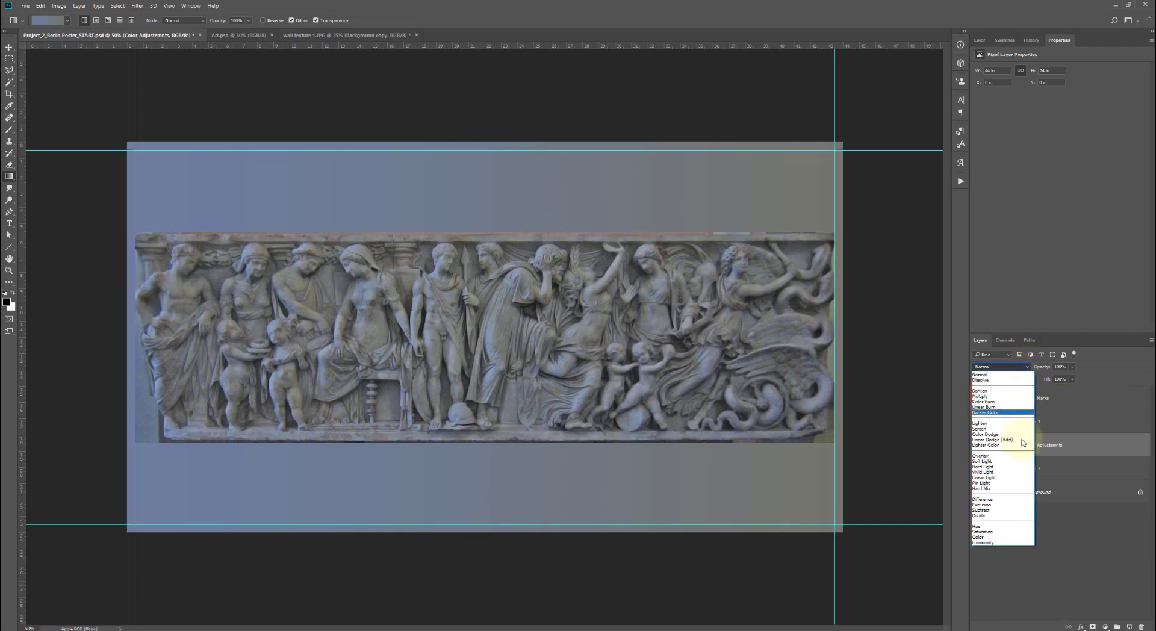
{"action": "left_click", "coordinate": [1011, 537]}
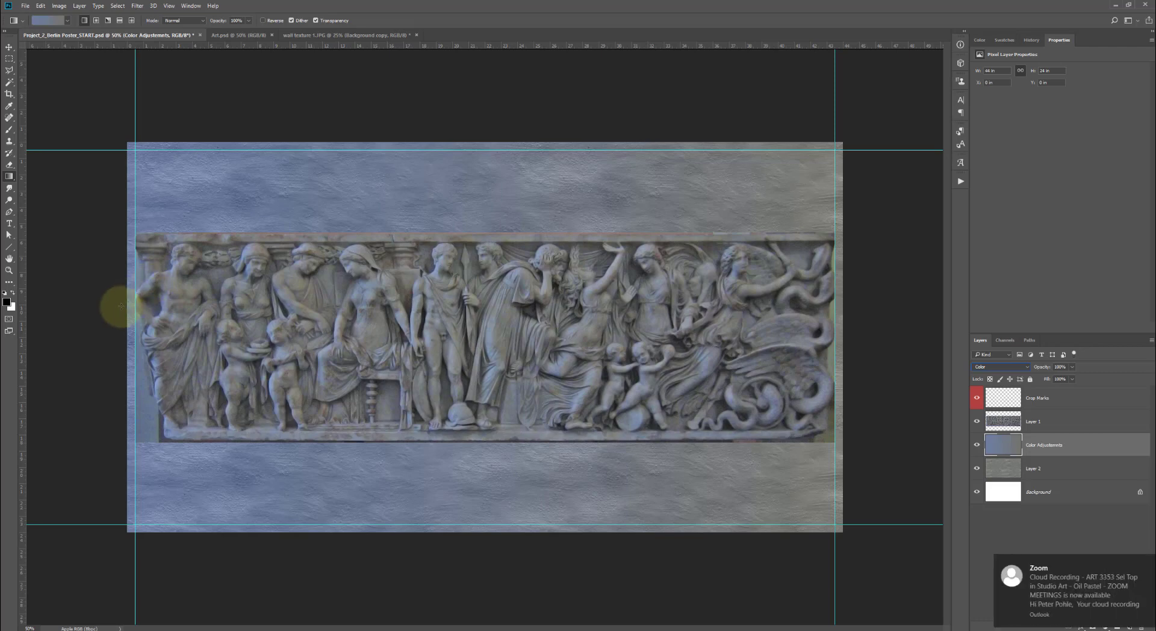
Shift the gradient's color midpoint well toward the blue stop and redraw the gradient horizontally from the poster's left edge to its right edge
{"action": "left_click", "coordinate": [49, 22]}
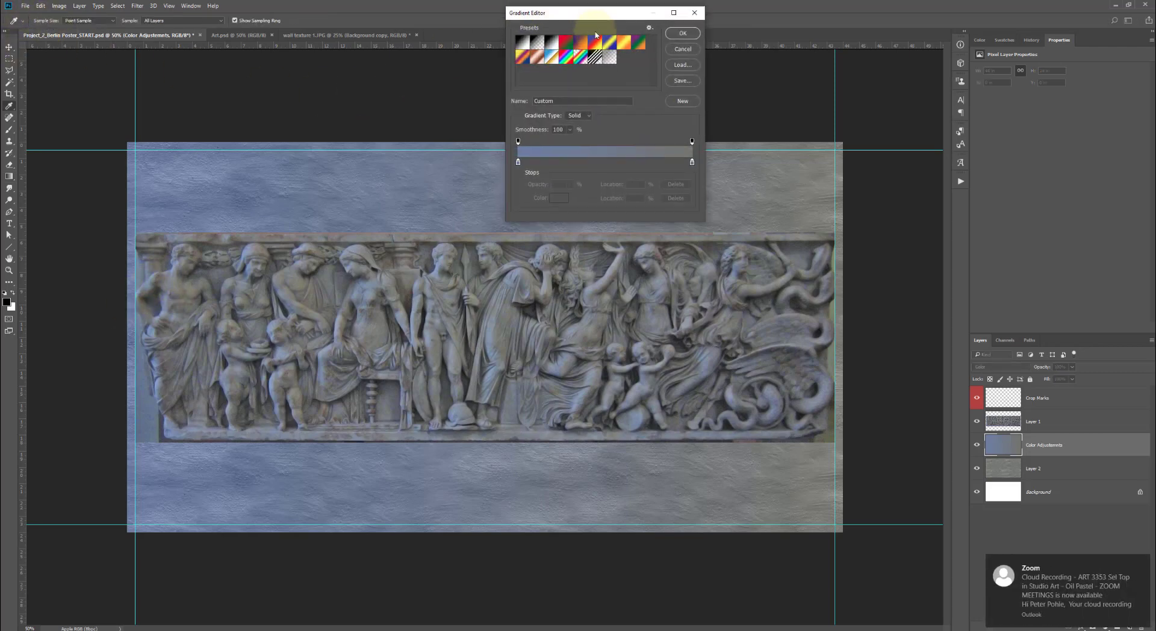
{"action": "left_click_drag", "start_coordinate": [595, 13], "coordinate": [653, 193]}
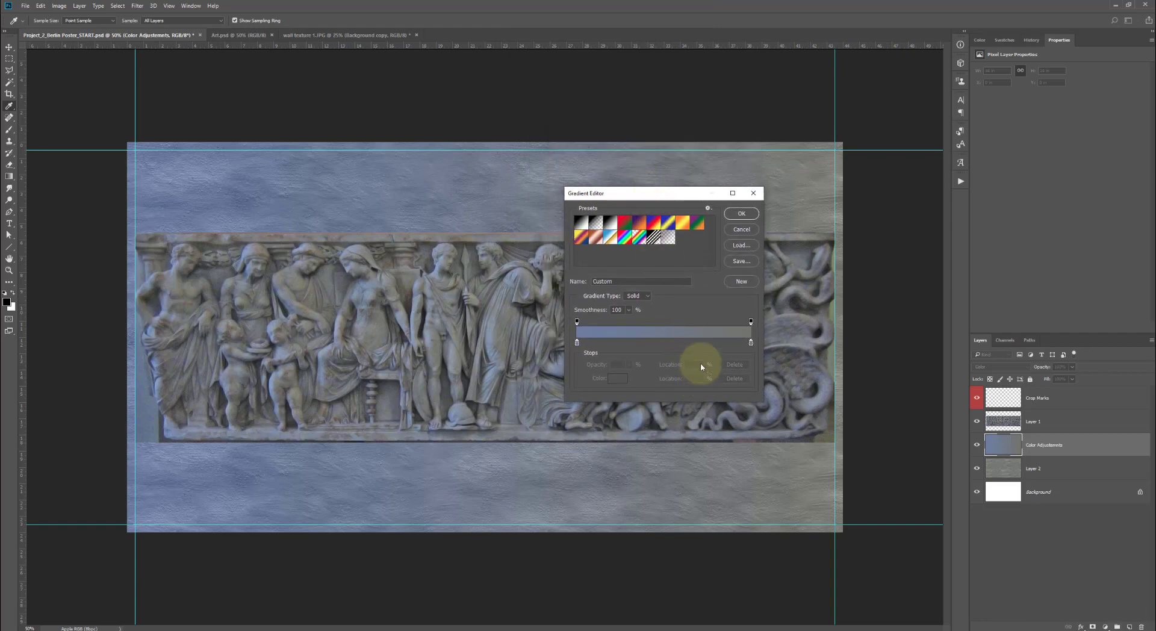
{"action": "left_click", "coordinate": [577, 342]}
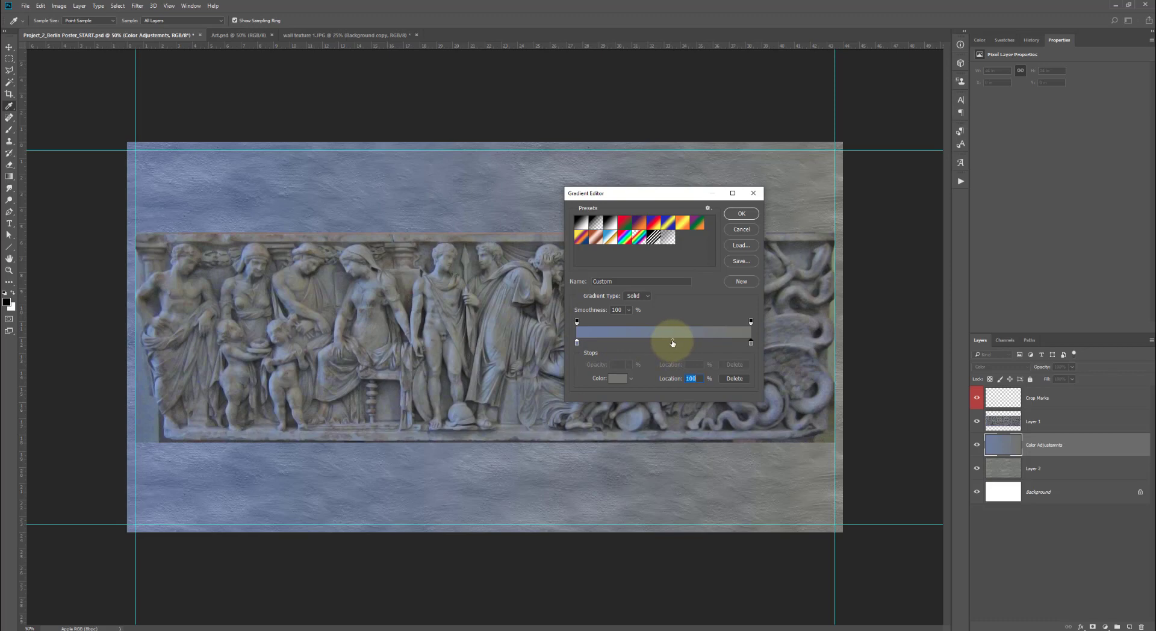
{"action": "left_click_drag", "start_coordinate": [673, 342], "coordinate": [616, 343]}
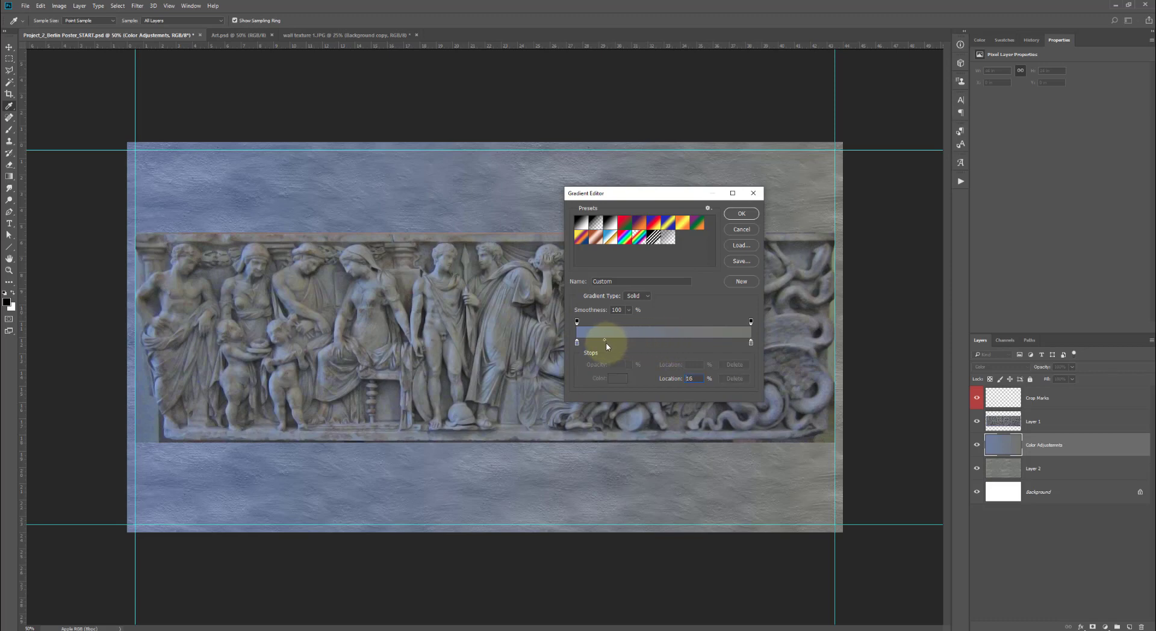
{"action": "left_click", "coordinate": [741, 213]}
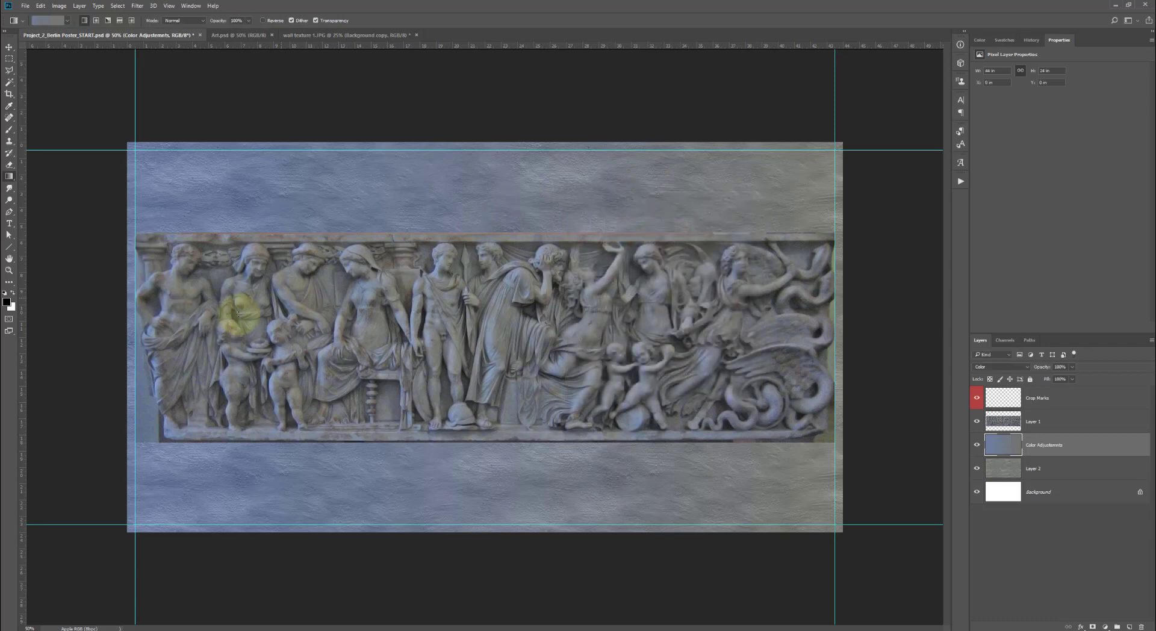
{"action": "left_click_drag", "start_coordinate": [124, 328], "coordinate": [844, 329]}
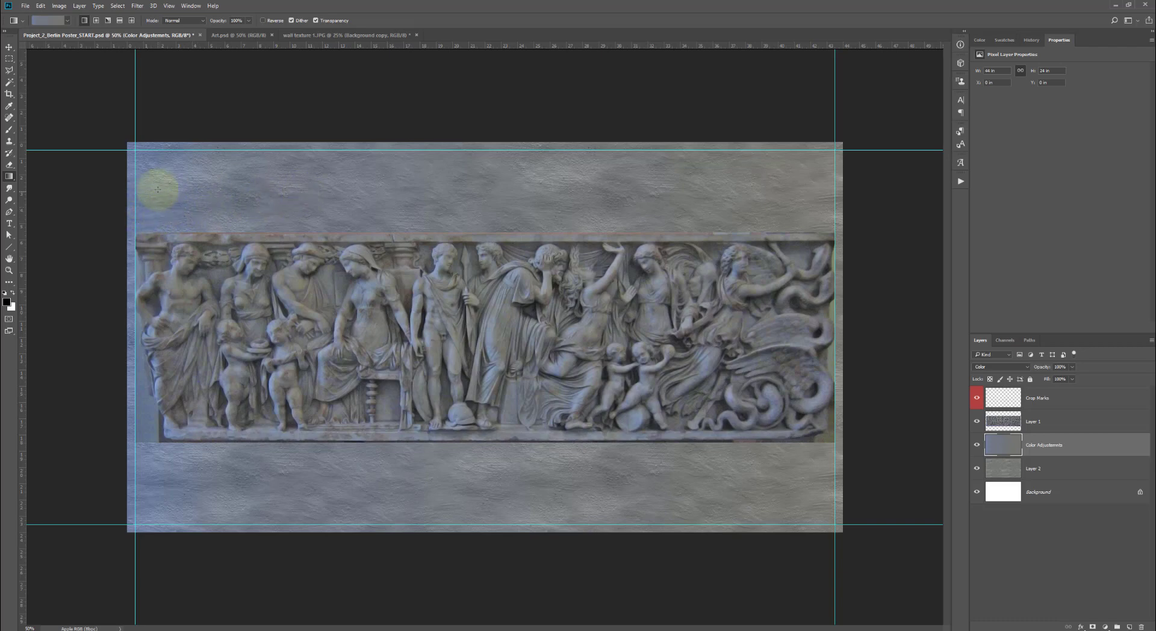
Mute the gradient's blue color stop to #596980 and redraw the gradient across the poster for a subtler tint
{"action": "left_click", "coordinate": [46, 20]}
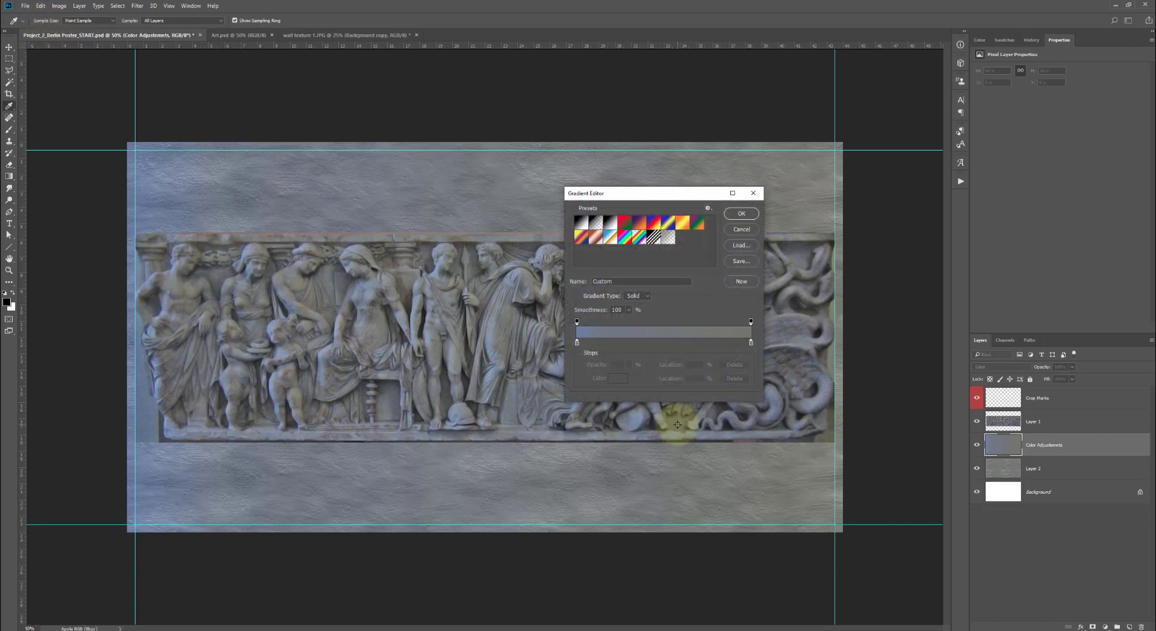
{"action": "left_click", "coordinate": [577, 343]}
{"action": "left_click", "coordinate": [617, 378]}
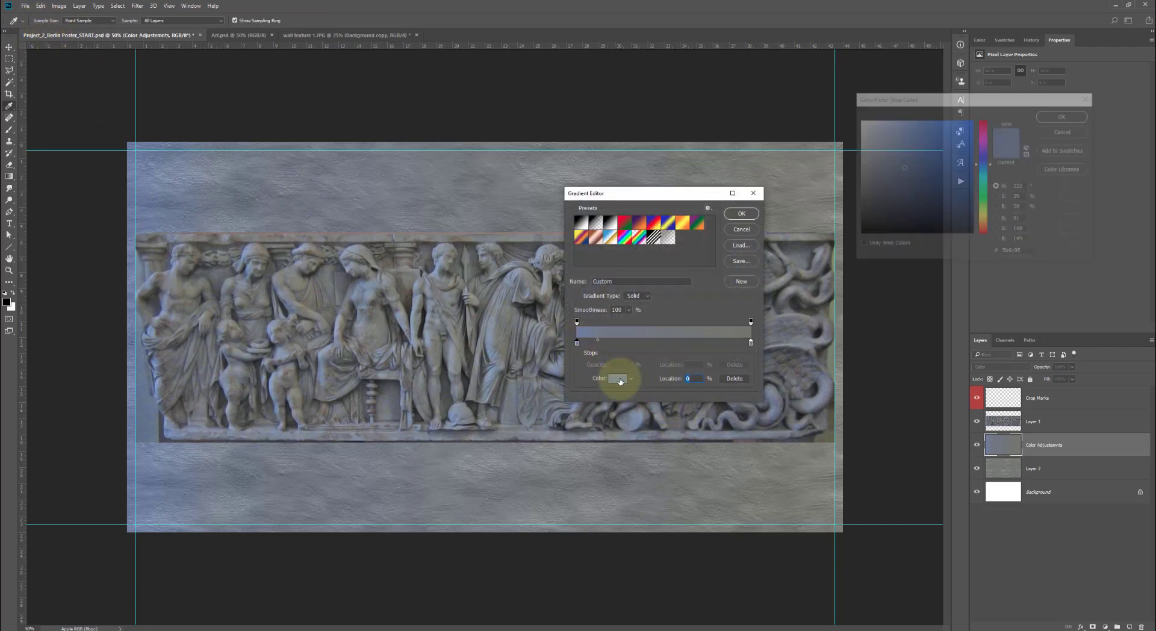
{"action": "left_click", "coordinate": [900, 172]}
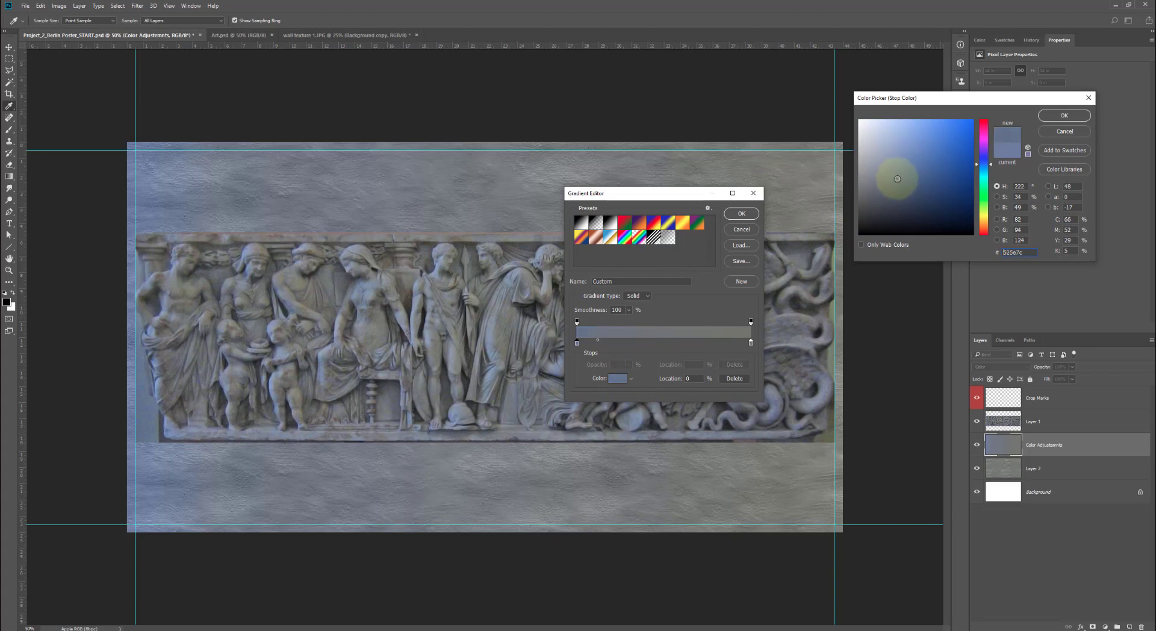
{"action": "left_click", "coordinate": [991, 168]}
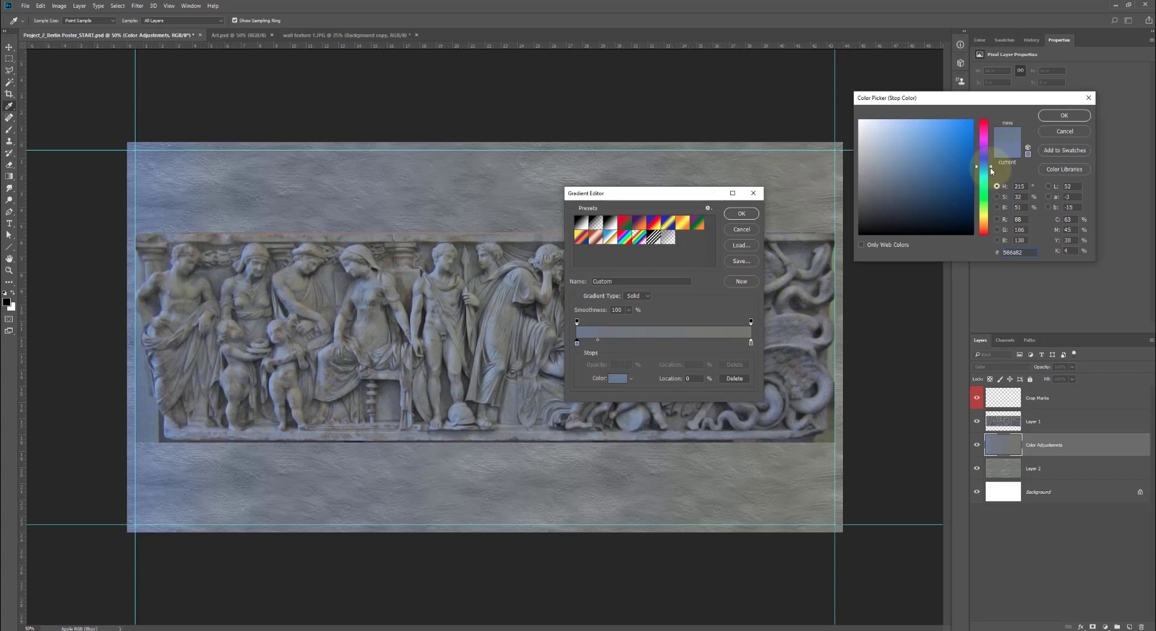
{"action": "left_click_drag", "start_coordinate": [990, 169], "coordinate": [992, 172]}
{"action": "left_click_drag", "start_coordinate": [903, 98], "coordinate": [473, 197]}
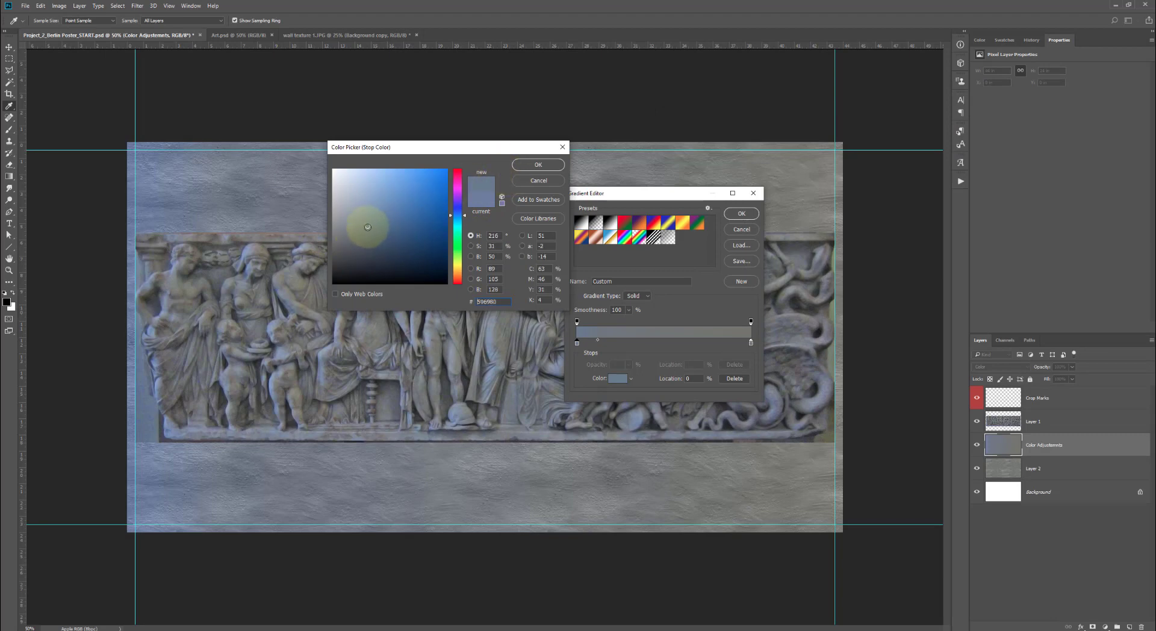
{"action": "left_click", "coordinate": [538, 164]}
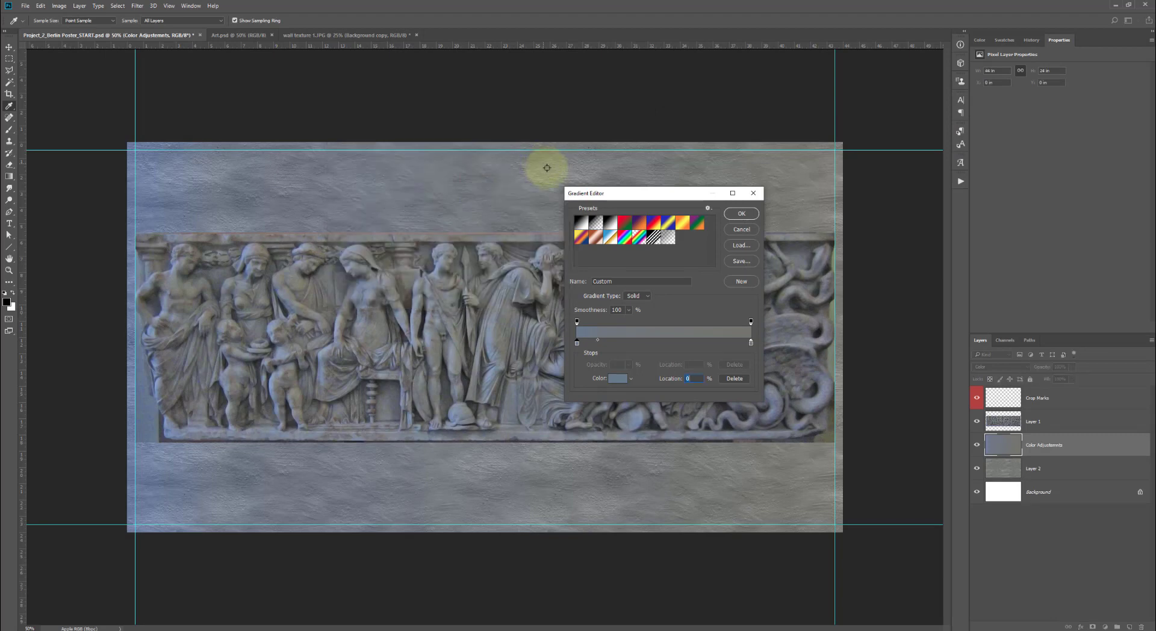
{"action": "left_click", "coordinate": [741, 213]}
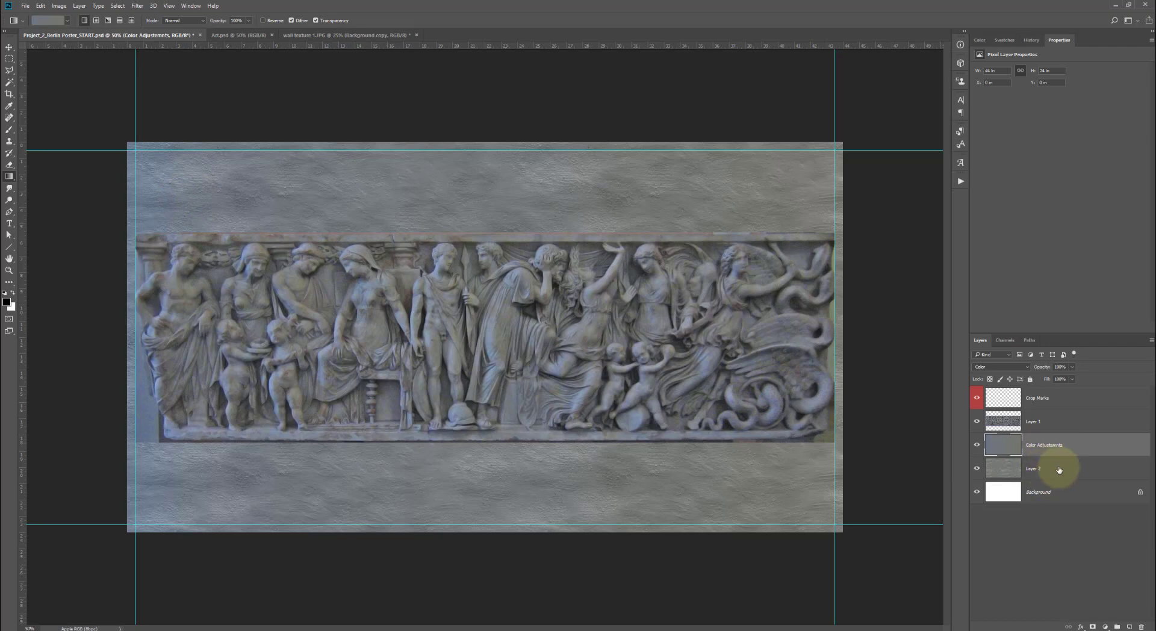
Merge the gradient color layer with the wall texture layer, Layer 2
{"action": "left_click", "coordinate": [1039, 470], "text": "shift"}
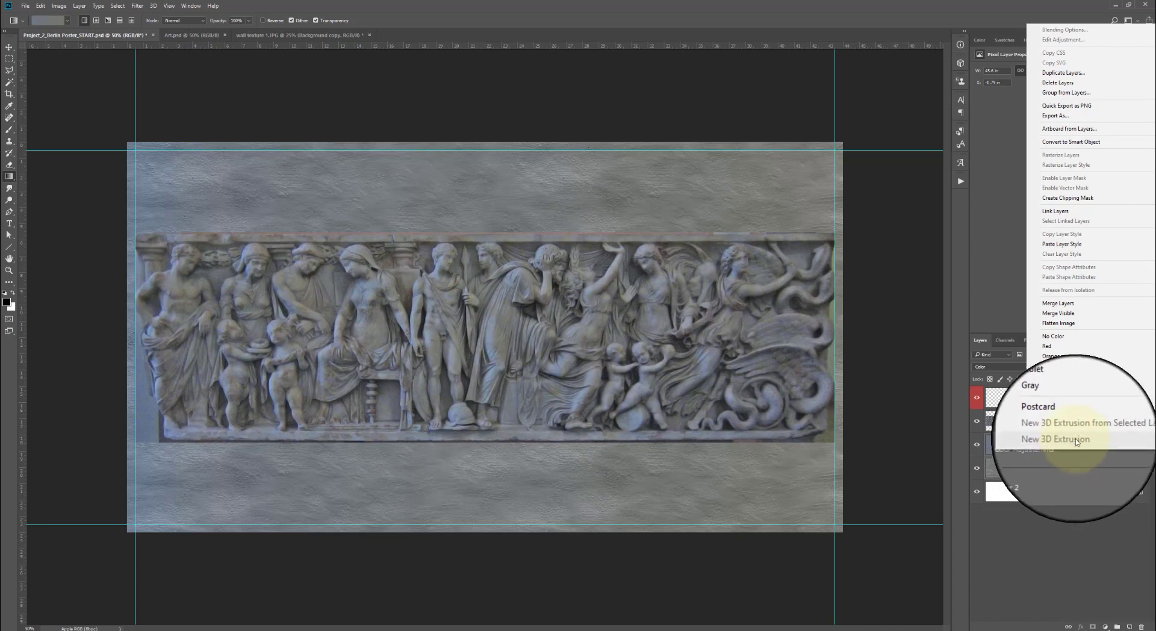
{"action": "left_click", "coordinate": [1078, 301]}
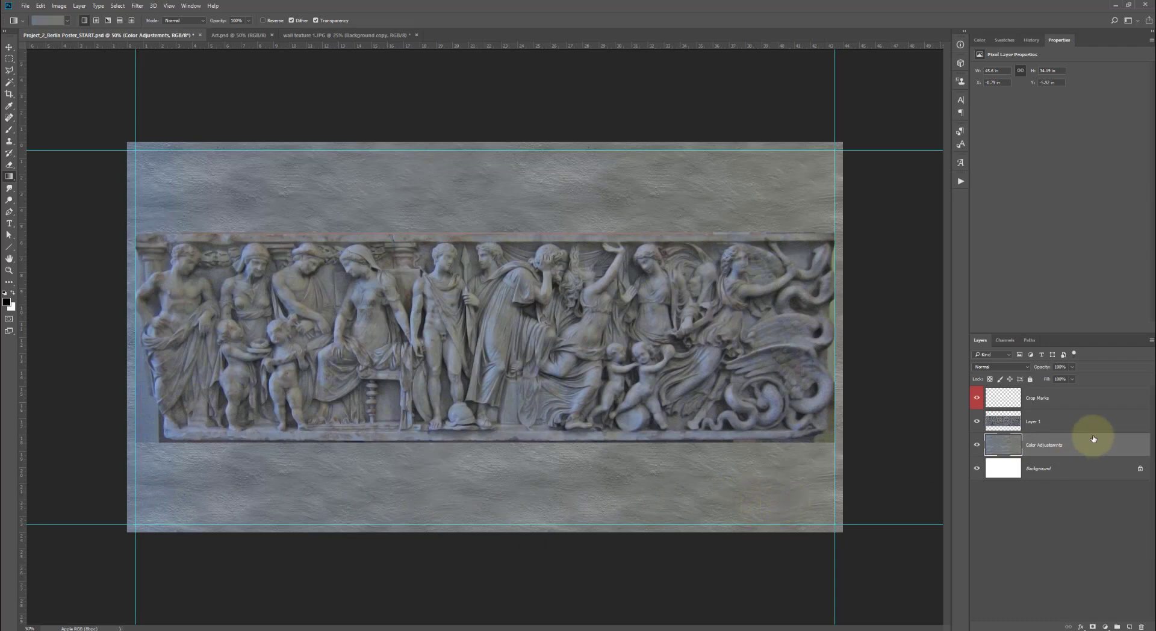
Move the relief image on Layer 1 straight down to leave more wall texture above it
{"action": "left_click", "coordinate": [1033, 422]}
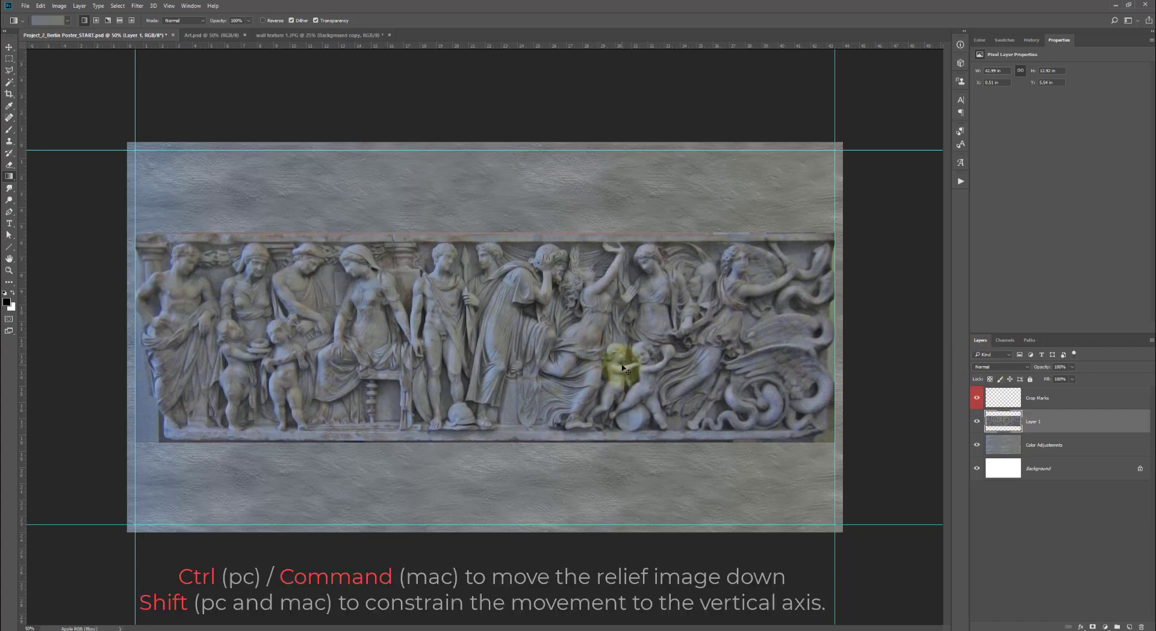
{"action": "left_click_drag", "start_coordinate": [623, 366], "coordinate": [621, 396]}
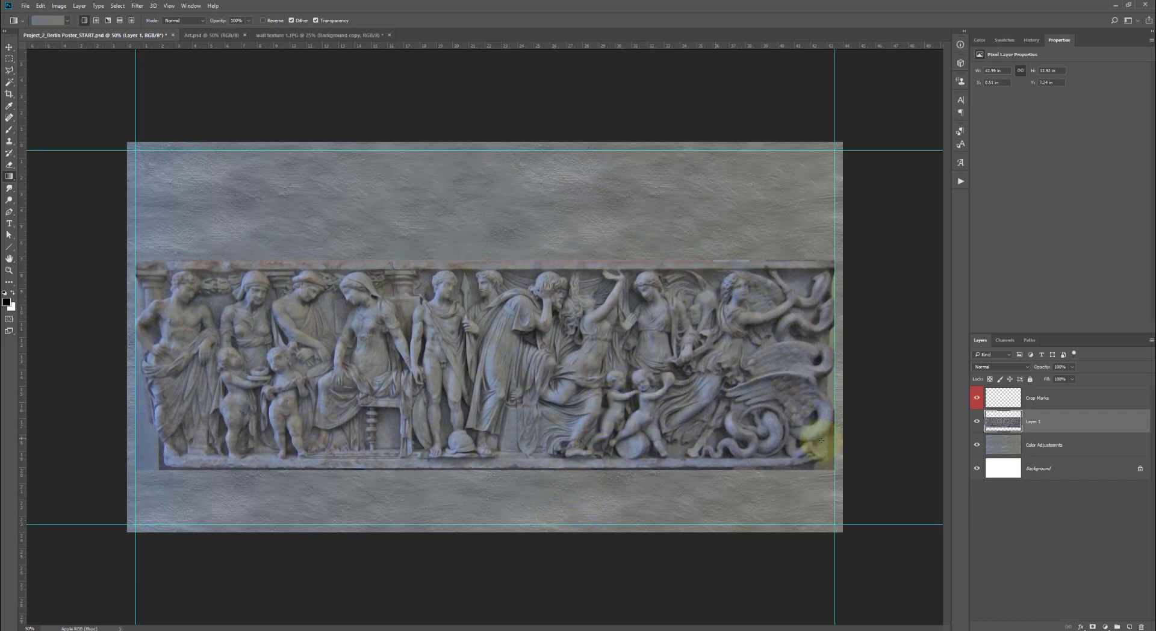
Add the text "BERLIN" in black Franklin Gothic Heavy at 700 px above the relief
{"action": "left_click", "coordinate": [9, 224]}
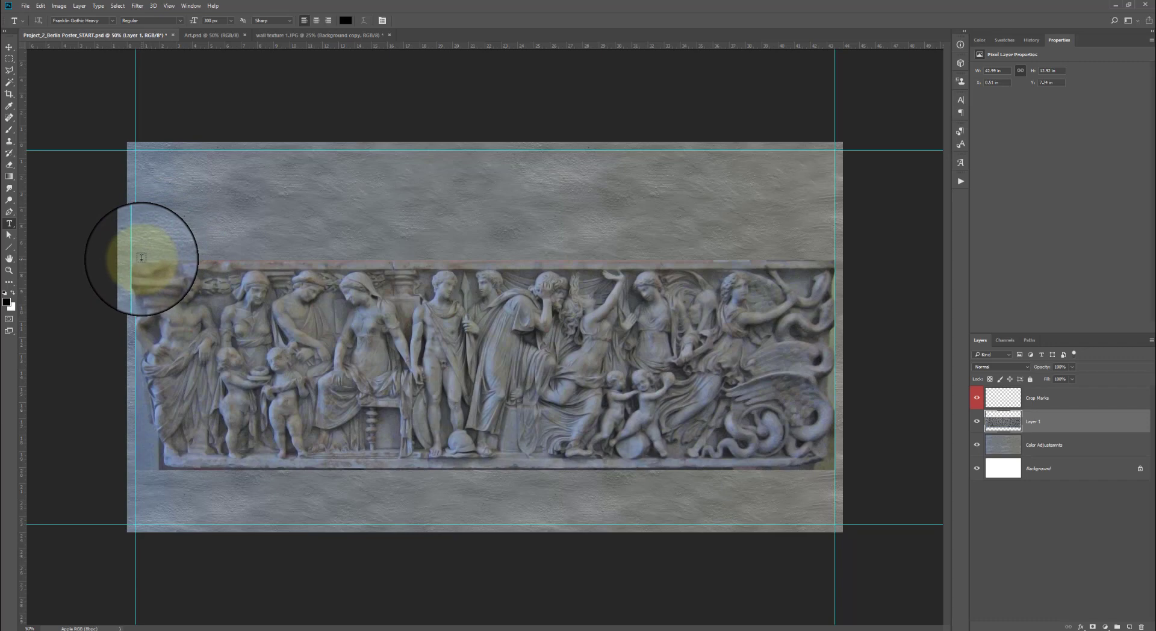
{"action": "left_click", "coordinate": [141, 258]}
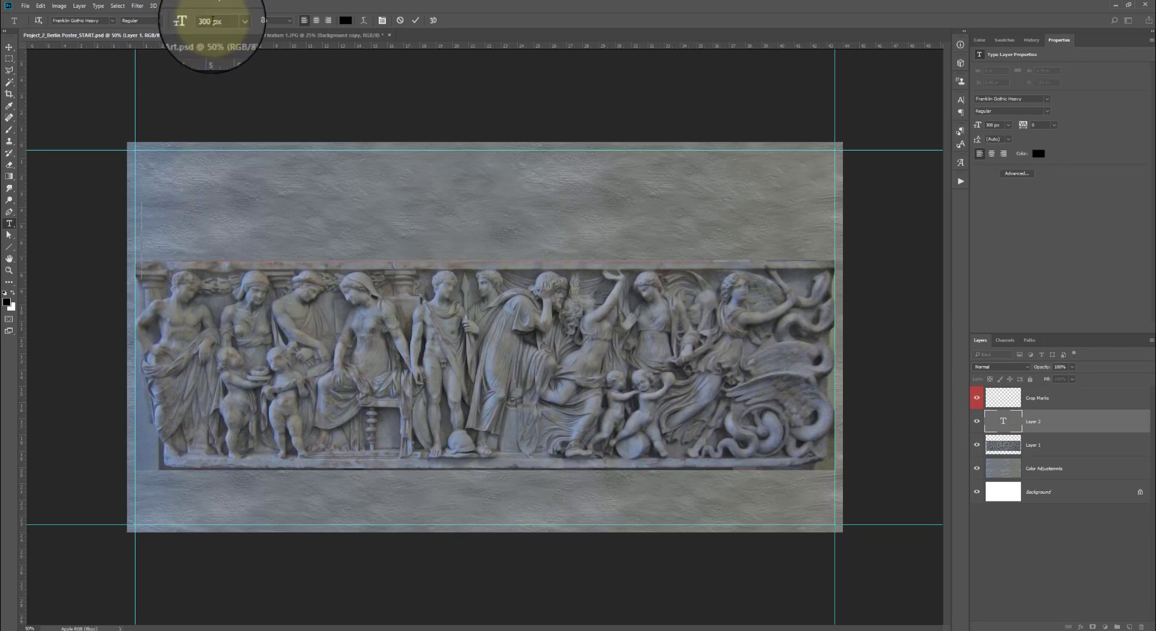
{"action": "double_click", "coordinate": [212, 20]}
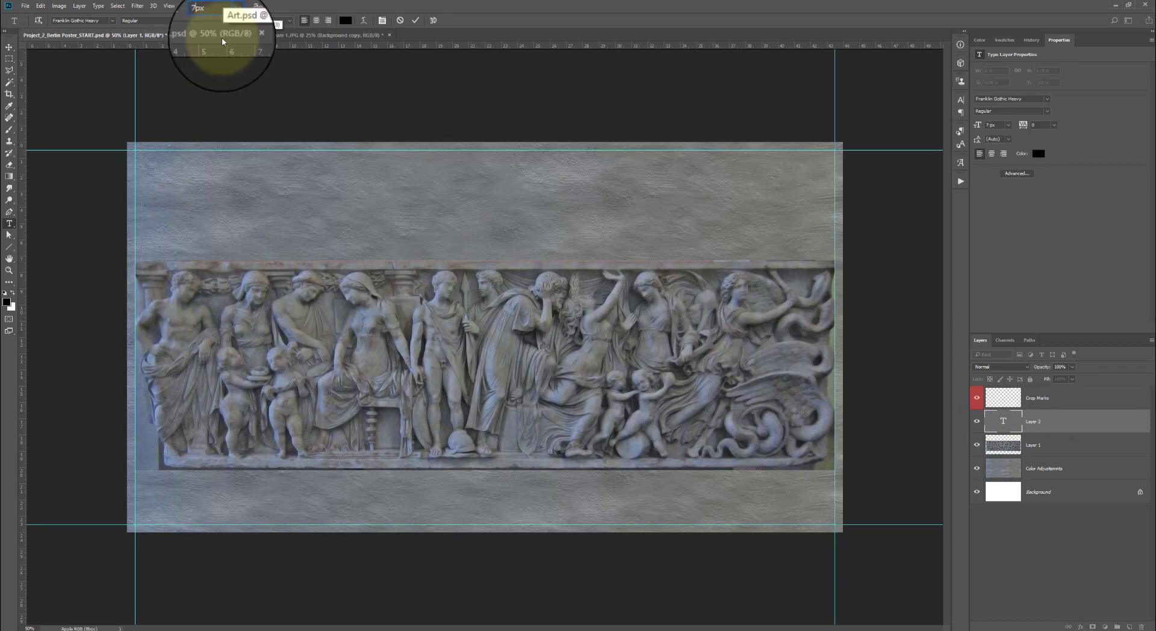
{"action": "type", "text": "700"}
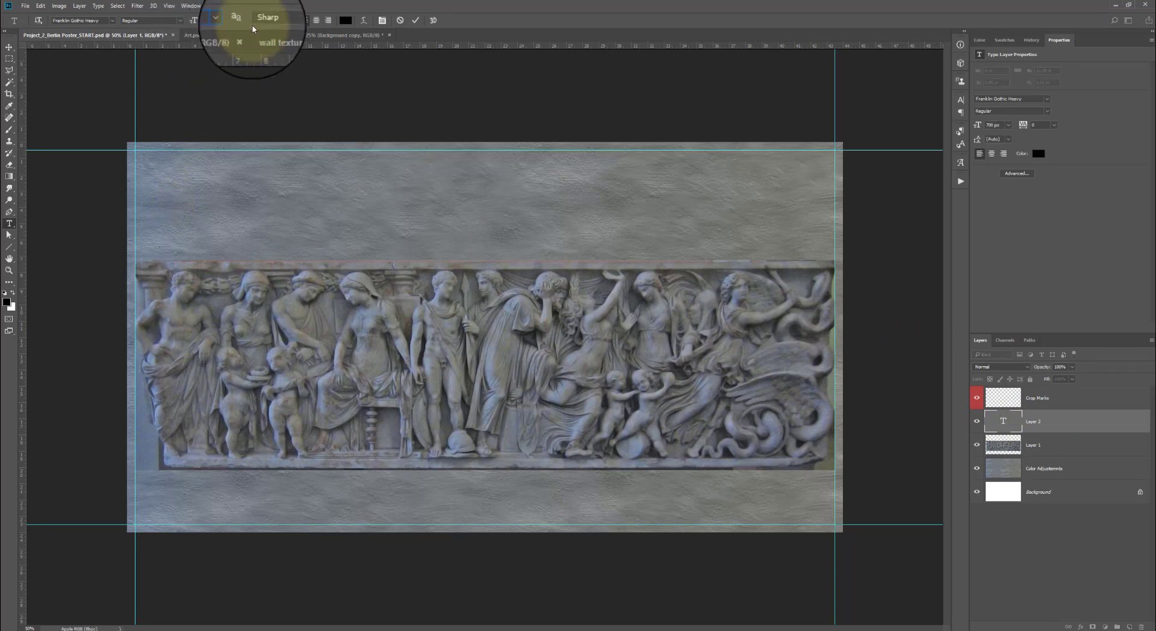
{"action": "left_click", "coordinate": [113, 21]}
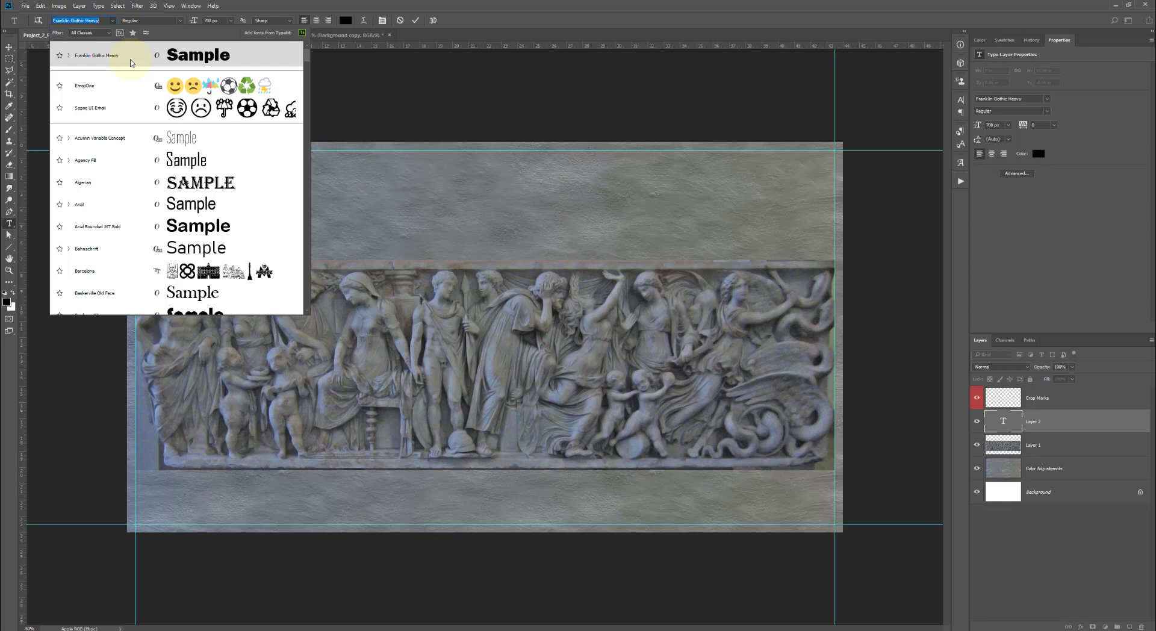
{"action": "left_click", "coordinate": [131, 63]}
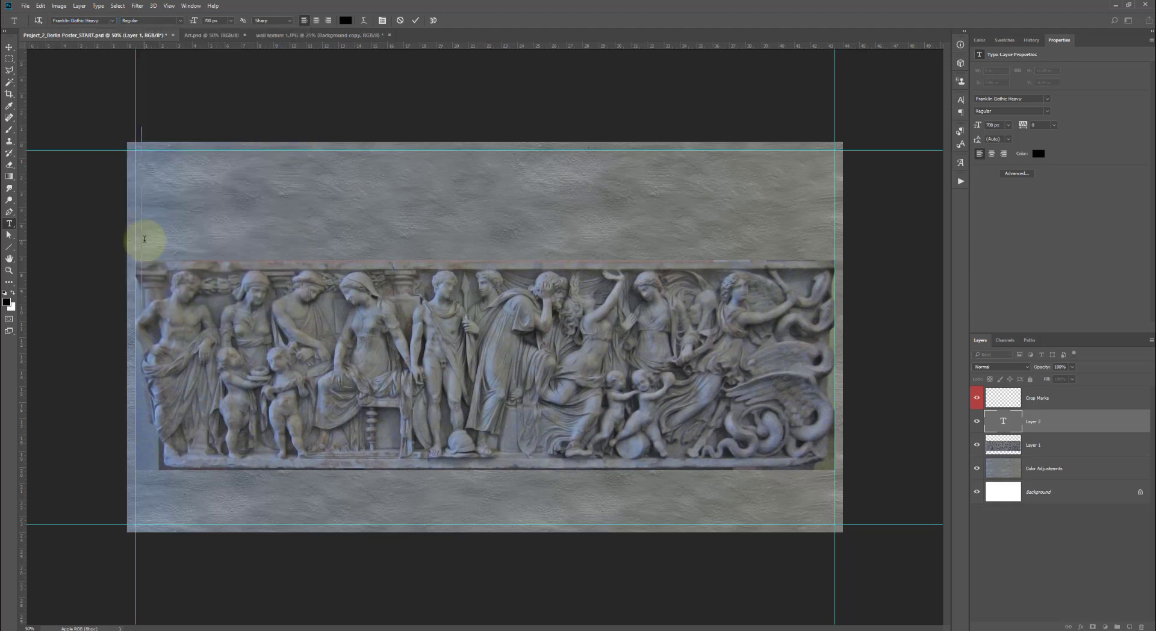
{"action": "type", "text": "BERLIN"}
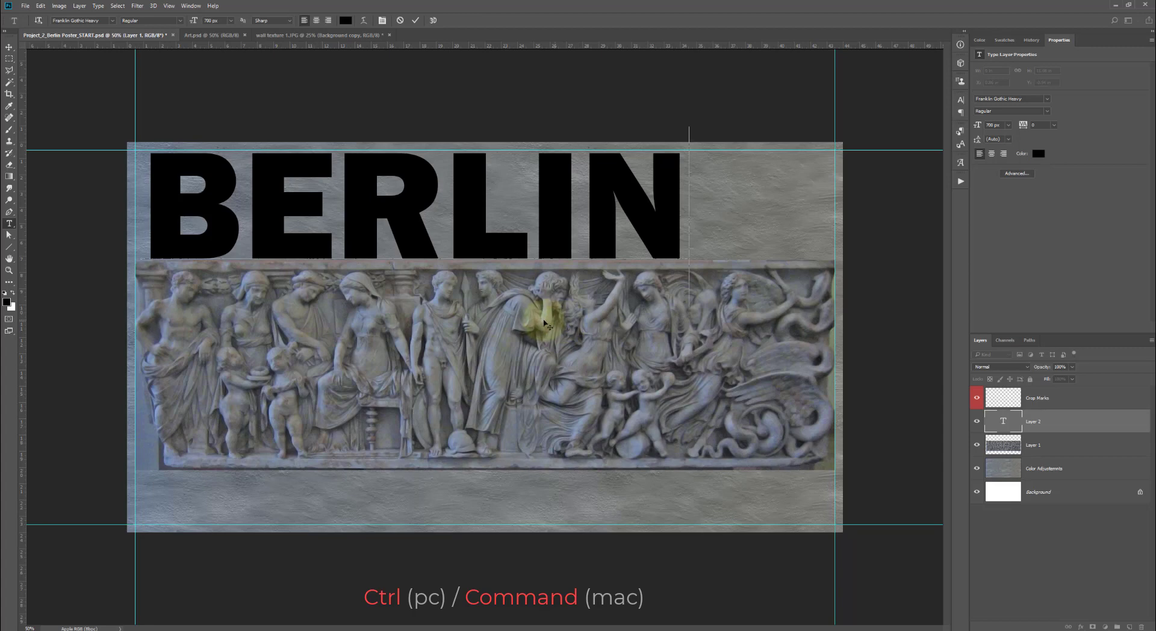
Align the BERLIN text with the left guide, stretch it horizontally to the right guide, and commit it
{"action": "key", "text": "ctrl"}
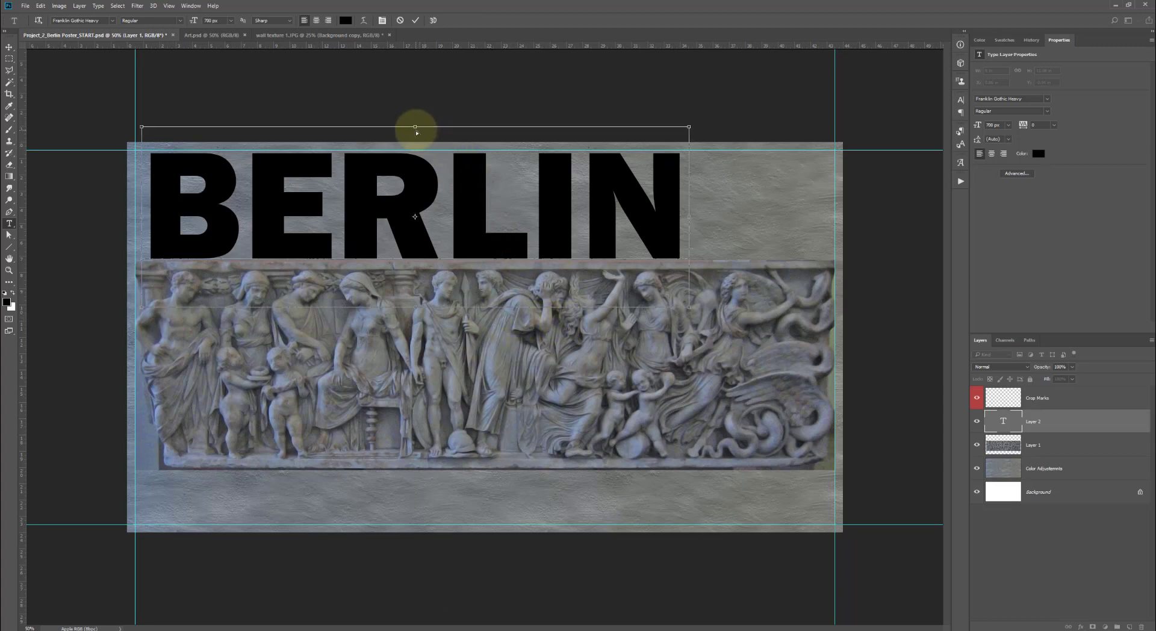
{"action": "left_click_drag", "start_coordinate": [483, 239], "coordinate": [471, 242]}
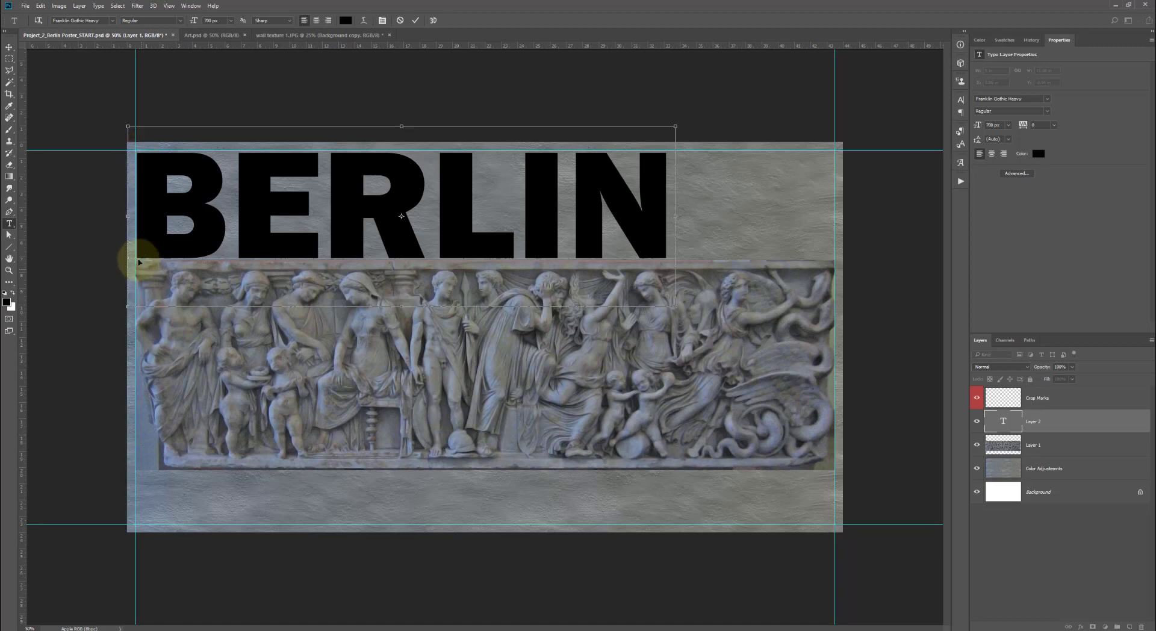
{"action": "left_click_drag", "start_coordinate": [674, 216], "coordinate": [844, 218]}
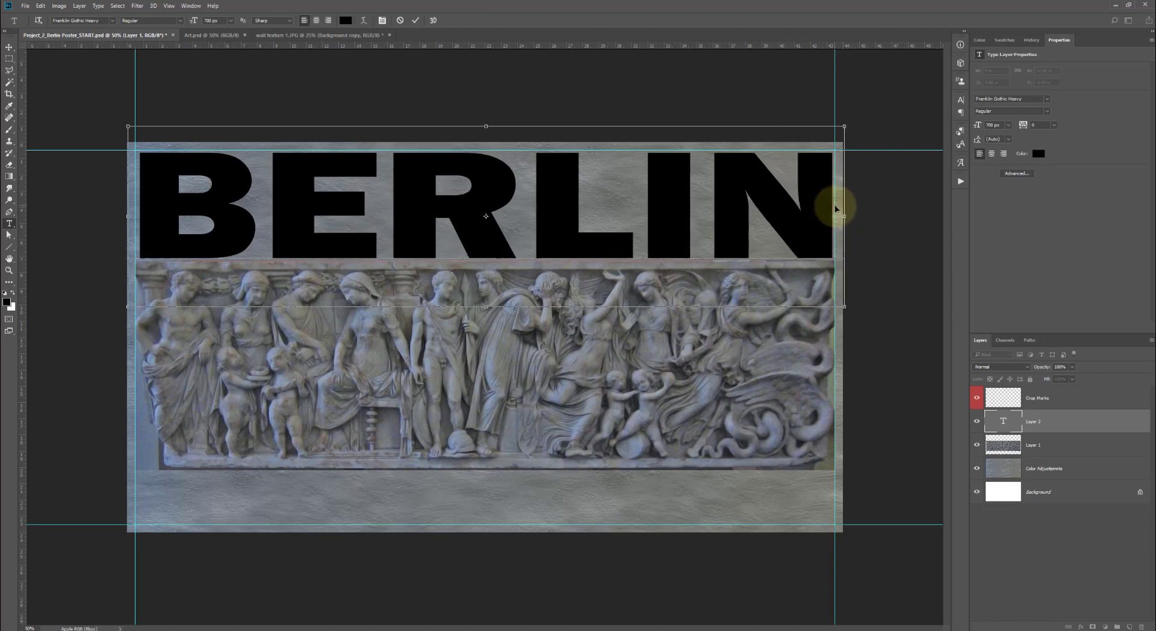
{"action": "key", "text": "Return"}
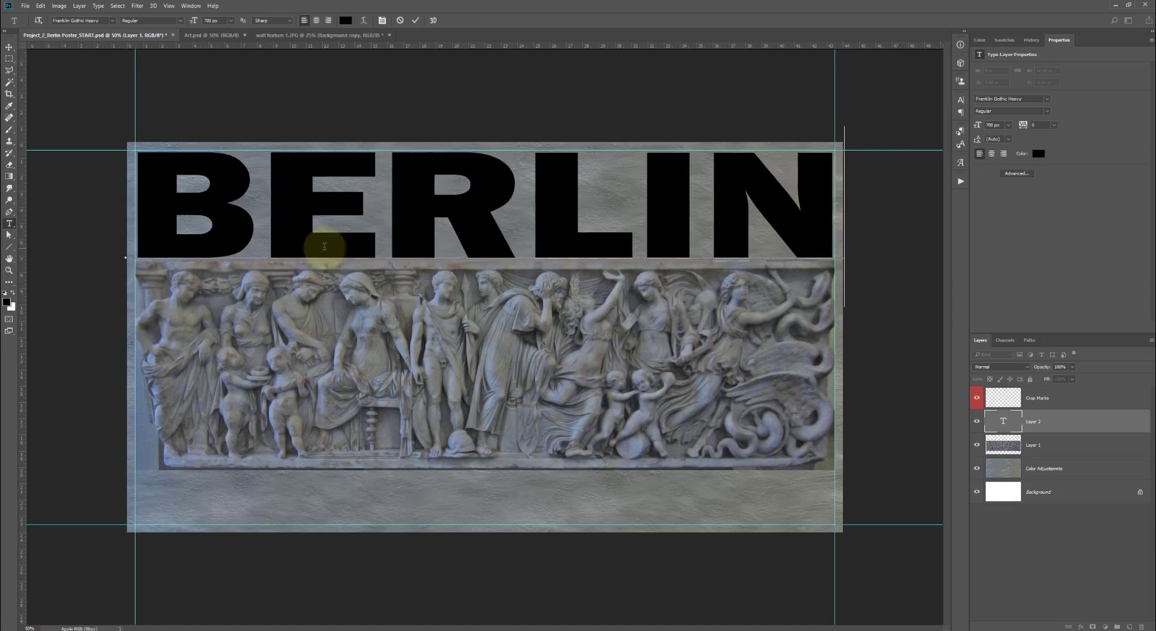
{"action": "left_click", "coordinate": [1050, 420]}
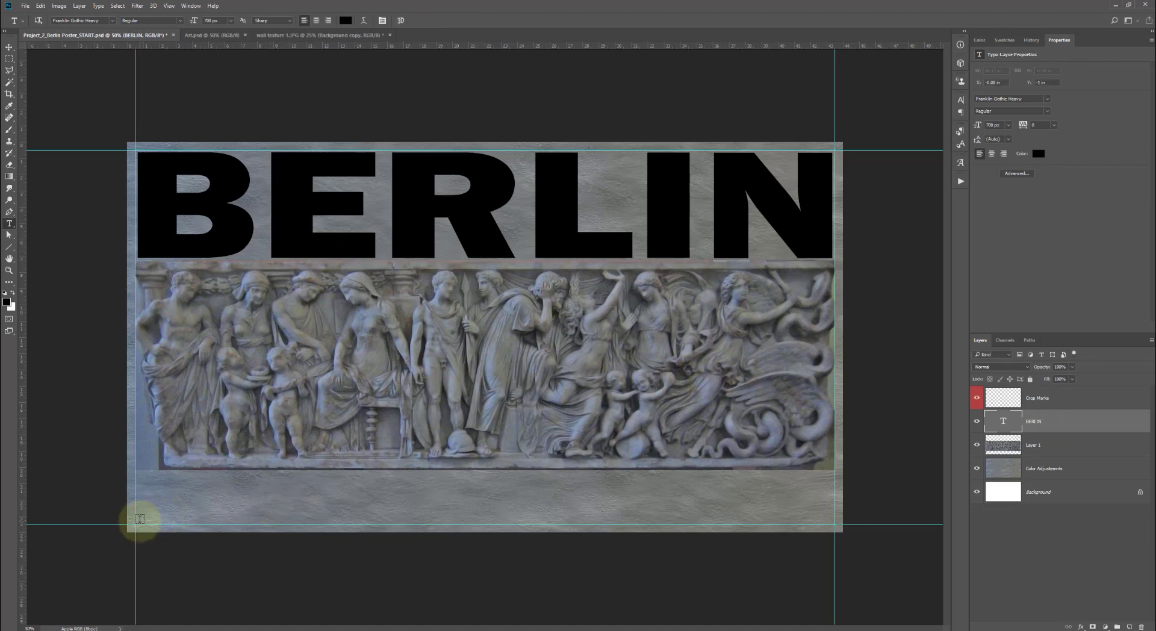
Add a new text layer reading "Pergamon Museum" at 300 px below the relief, starting at the left guide
{"action": "left_click", "coordinate": [139, 519]}
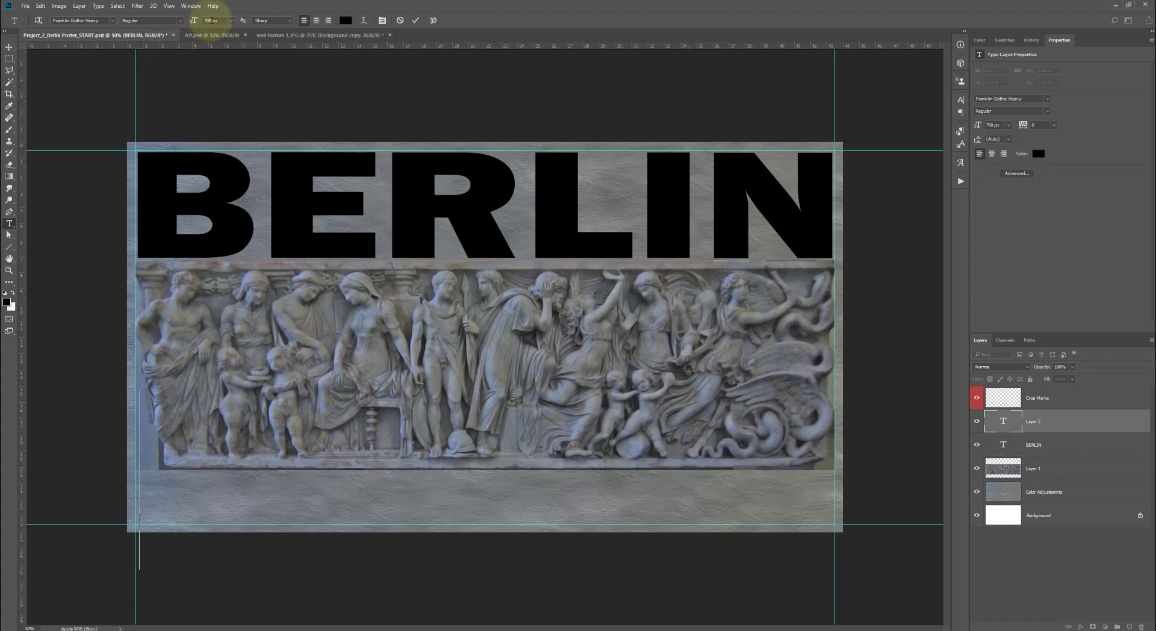
{"action": "left_click", "coordinate": [193, 21]}
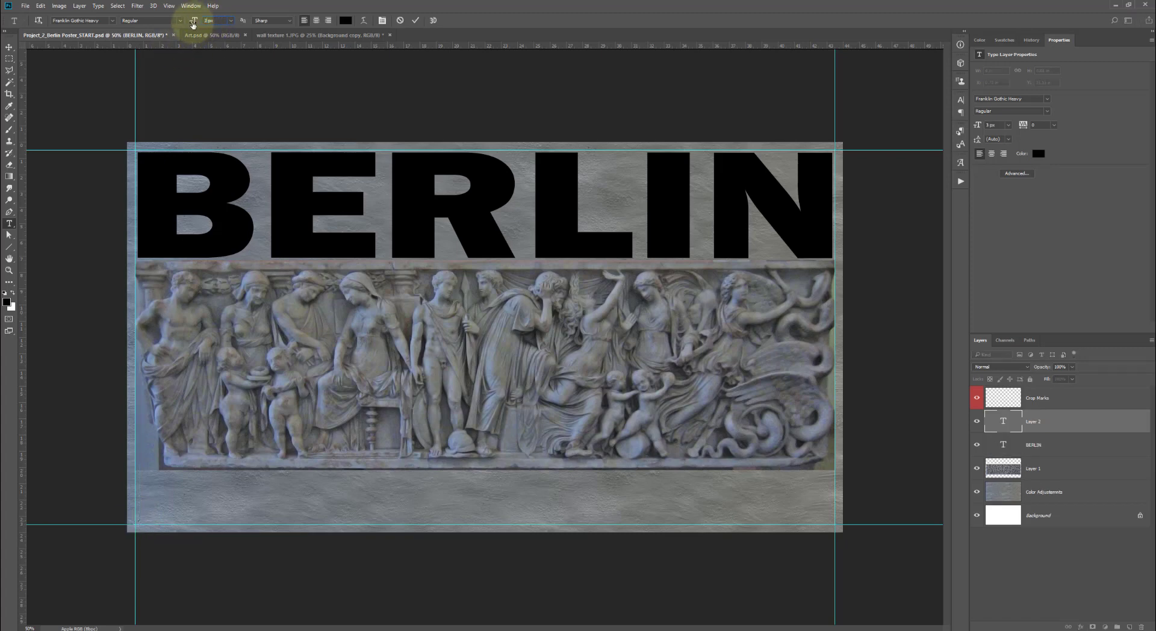
{"action": "key", "text": "Return"}
{"action": "type", "text": "Pergamon Museum"}
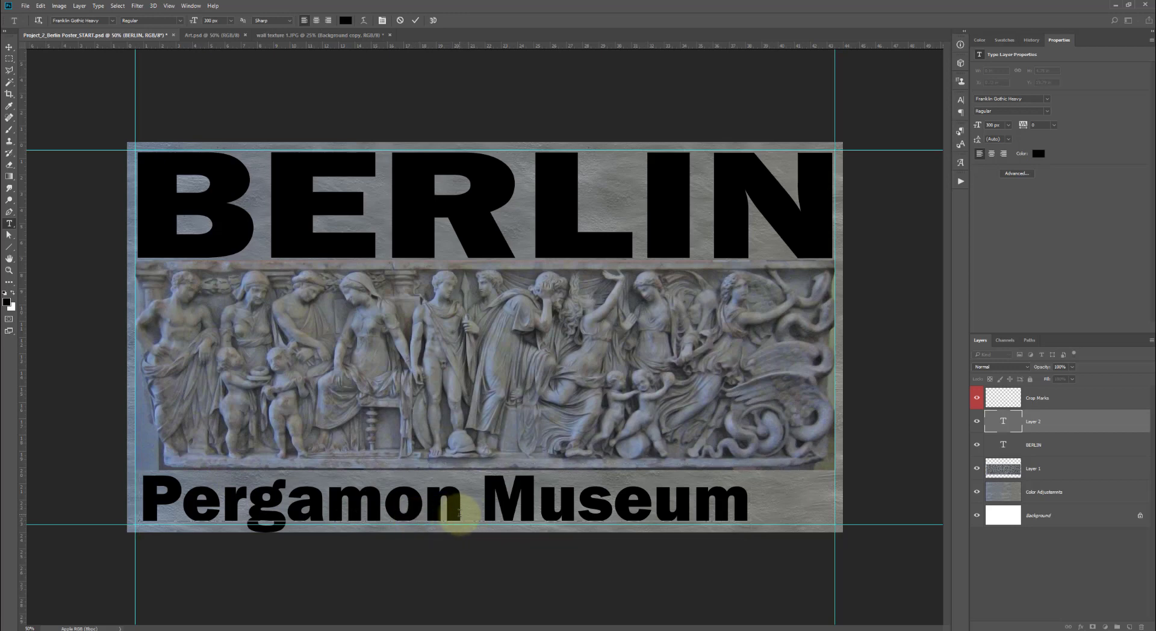
Fit the Pergamon Museum text just below the relief from the left guide and stretch it horizontally to the right guide
{"action": "left_click_drag", "start_coordinate": [455, 514], "coordinate": [452, 487]}
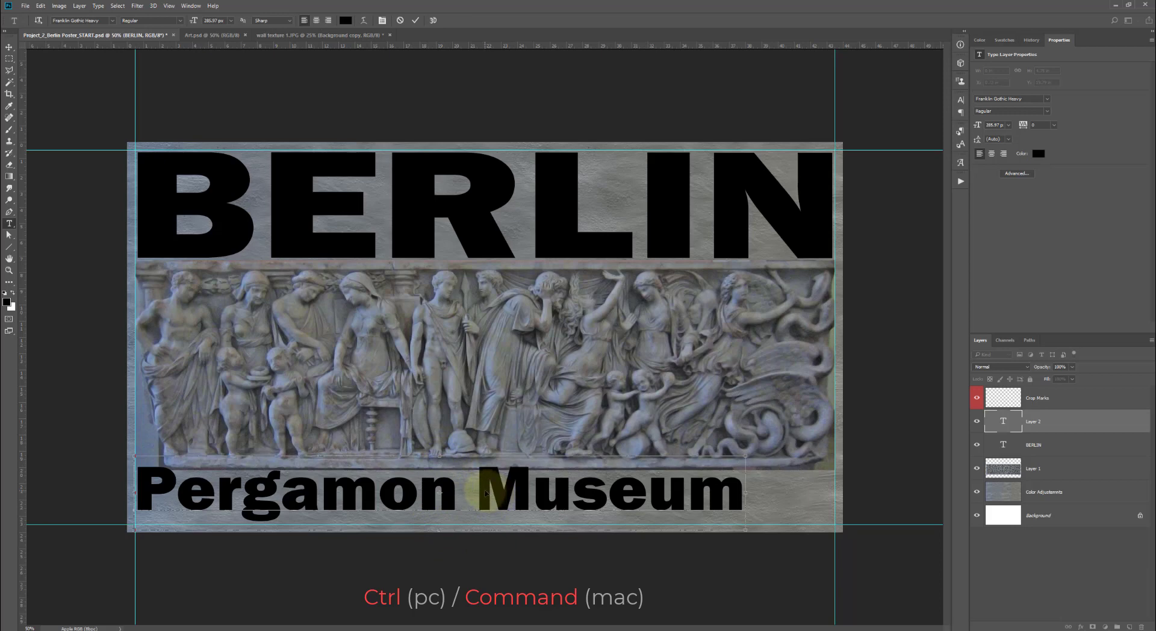
{"action": "left_click_drag", "start_coordinate": [486, 493], "coordinate": [488, 495]}
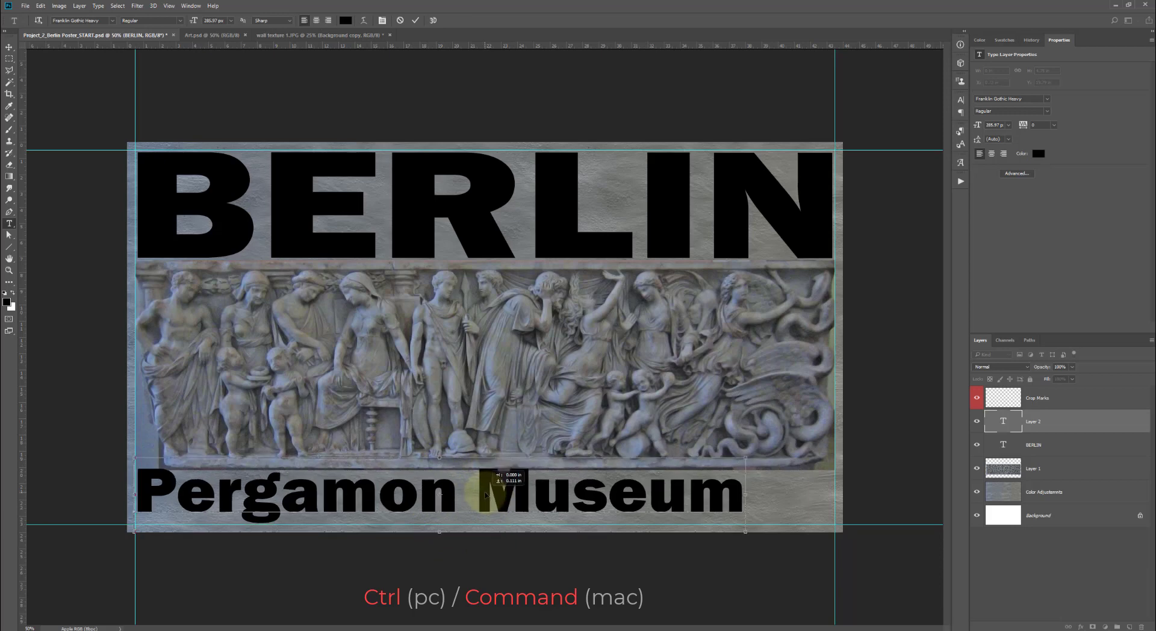
{"action": "left_click_drag", "start_coordinate": [486, 495], "coordinate": [487, 495]}
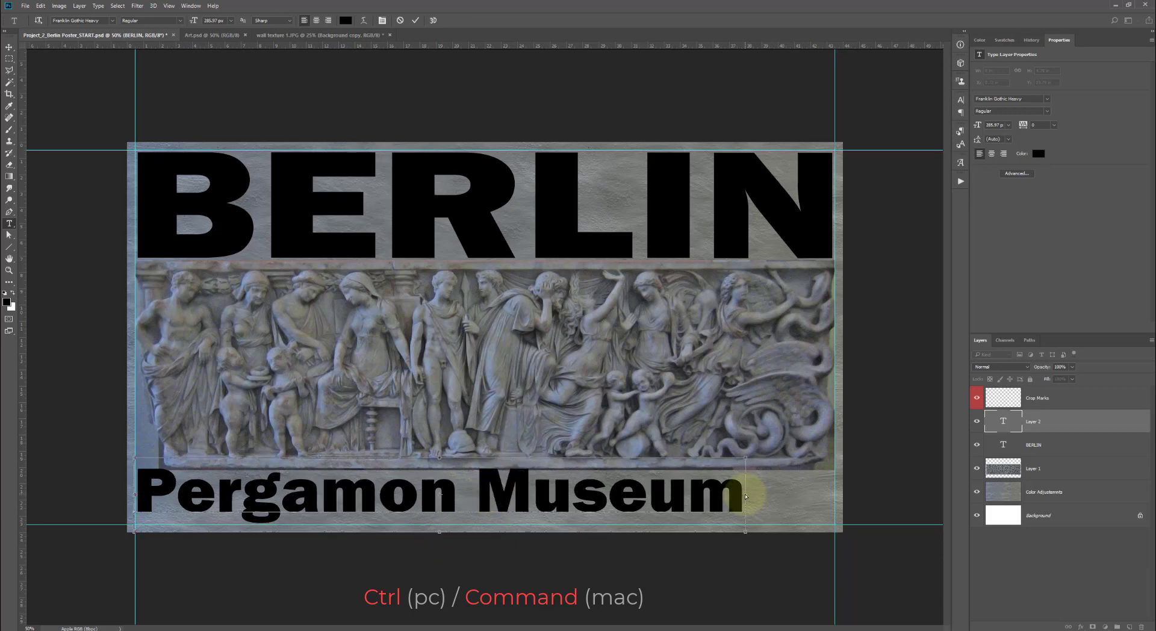
{"action": "left_click_drag", "start_coordinate": [745, 496], "coordinate": [835, 498]}
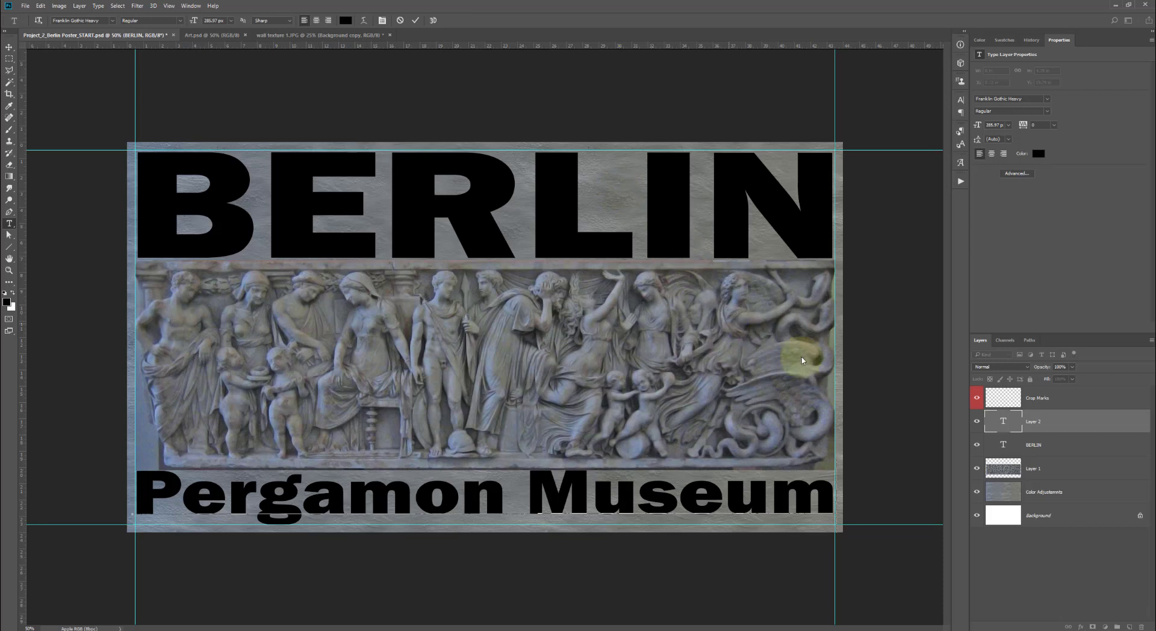
Hide every layer above Color Adjustments and define the tinted wall texture as a pattern named "Background"
{"action": "left_click", "coordinate": [977, 428]}
{"action": "left_click_drag", "start_coordinate": [977, 433], "coordinate": [978, 475]}
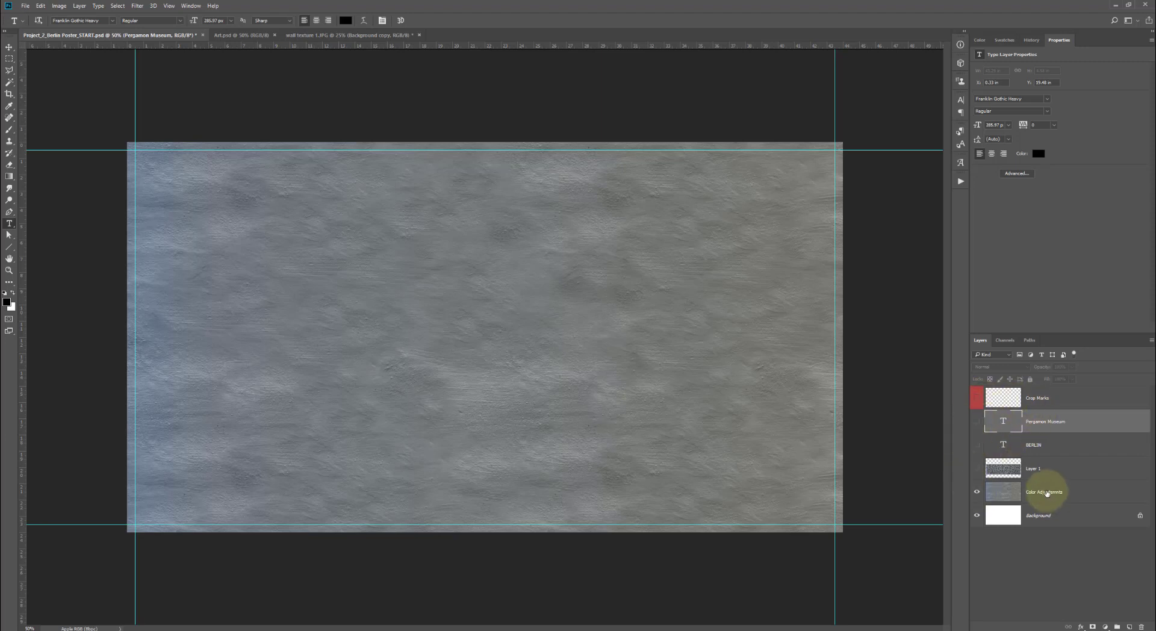
{"action": "left_click", "coordinate": [1047, 493]}
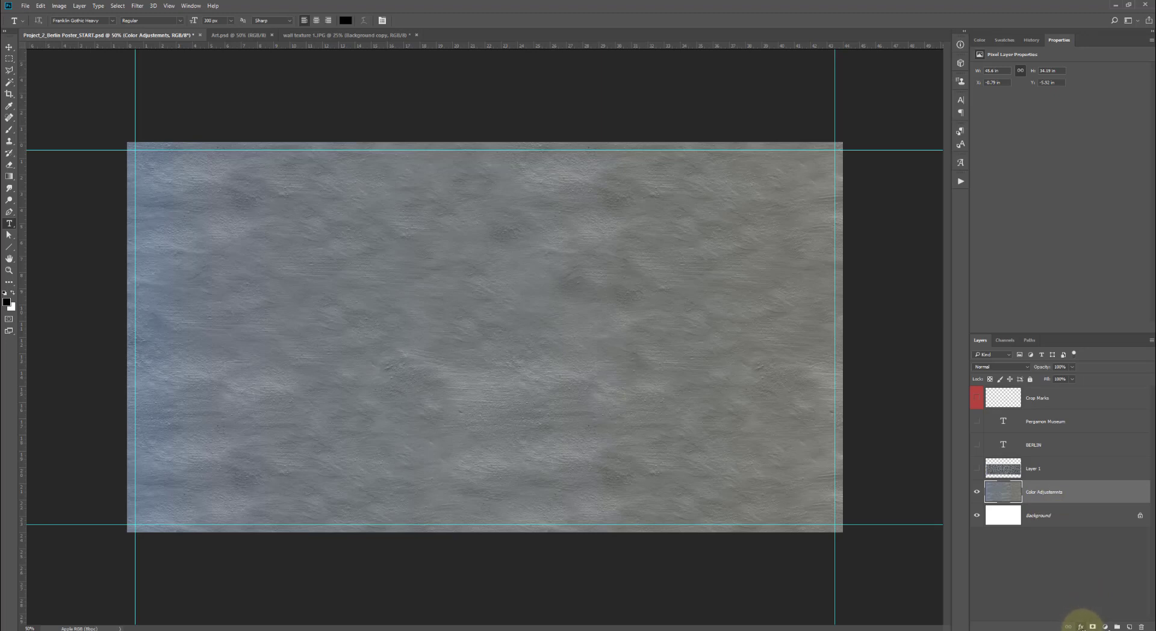
{"action": "left_click", "coordinate": [41, 7]}
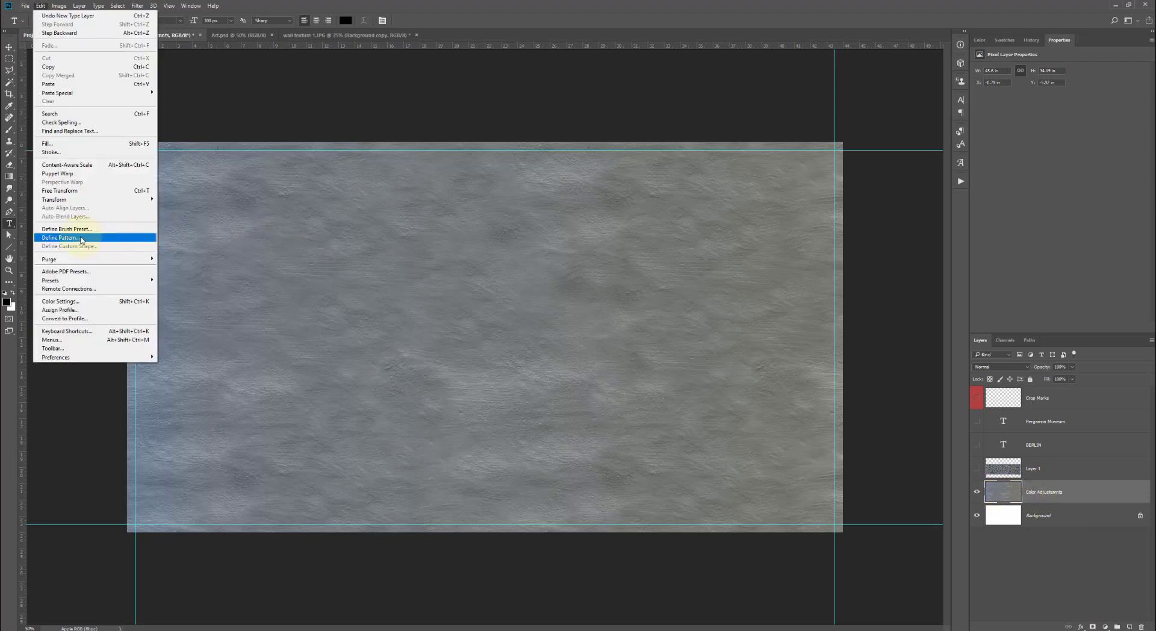
{"action": "left_click", "coordinate": [82, 239]}
{"action": "type", "text": "Backgroun"}
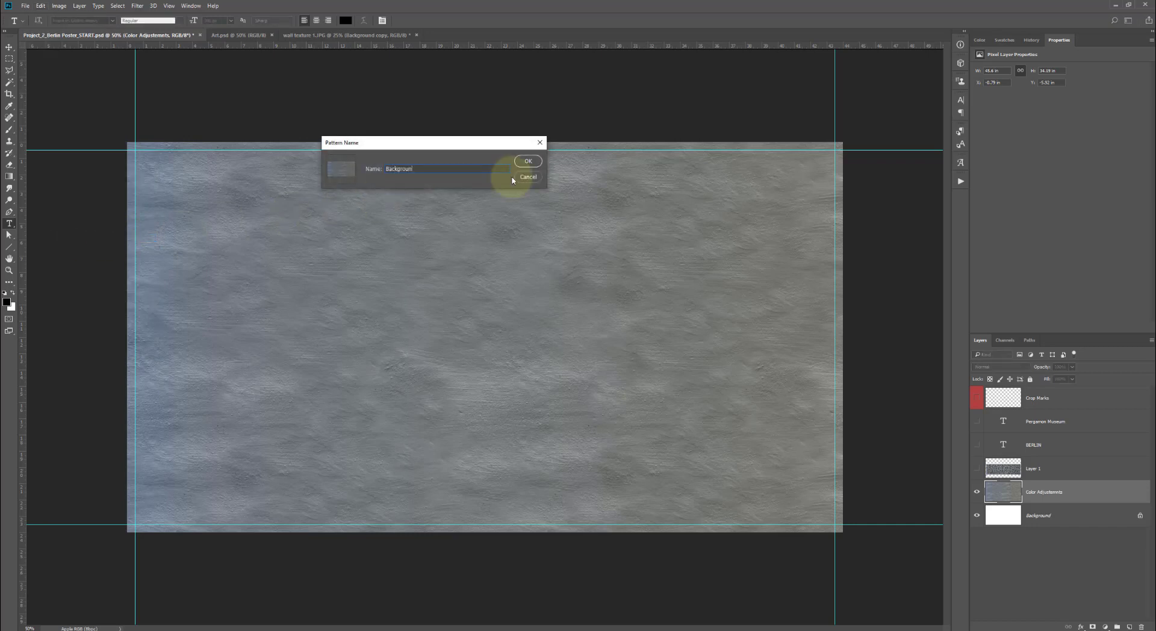
{"action": "key", "text": "Return"}
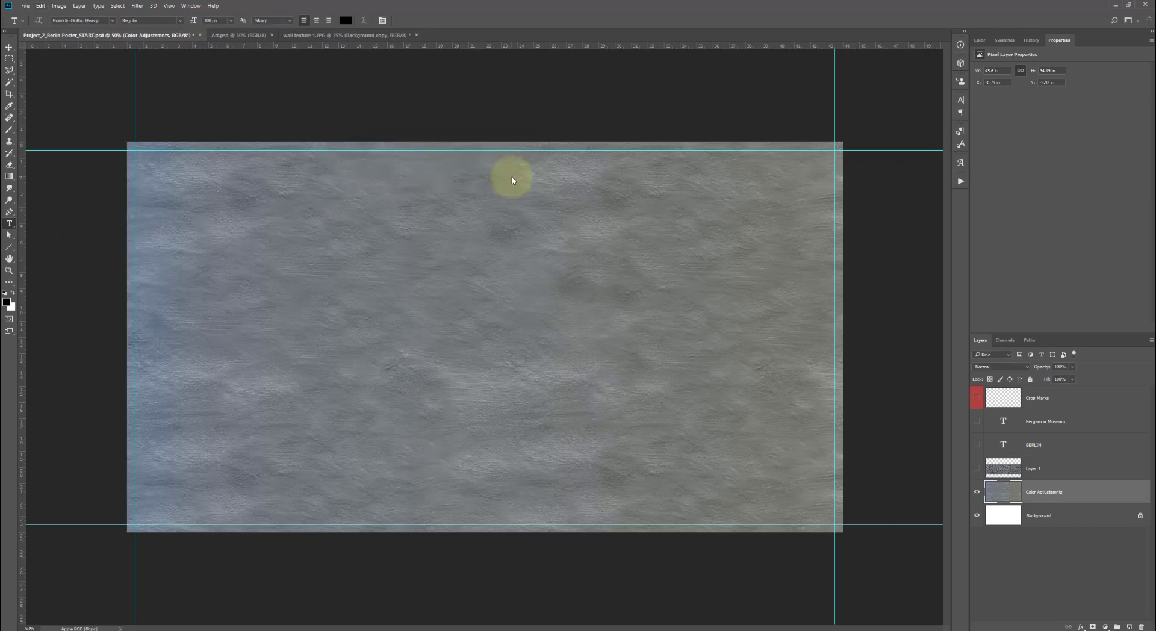
Show the relief, BERLIN and Pergamon Museum layers again, leaving the crop marks hidden
{"action": "left_click", "coordinate": [975, 469]}
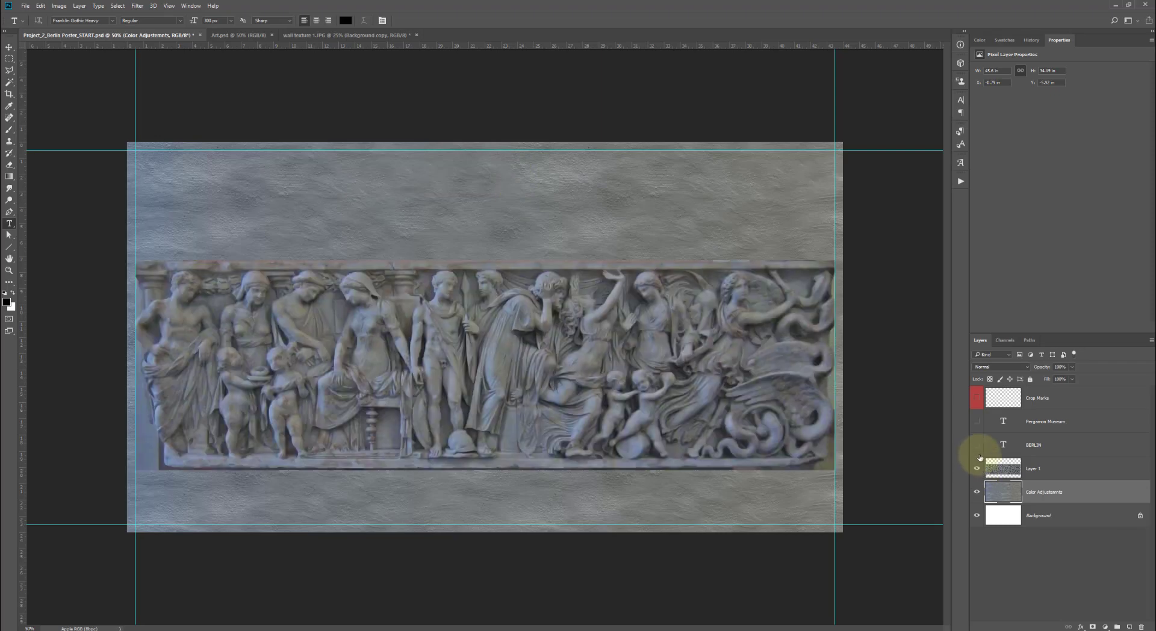
{"action": "left_click", "coordinate": [976, 444]}
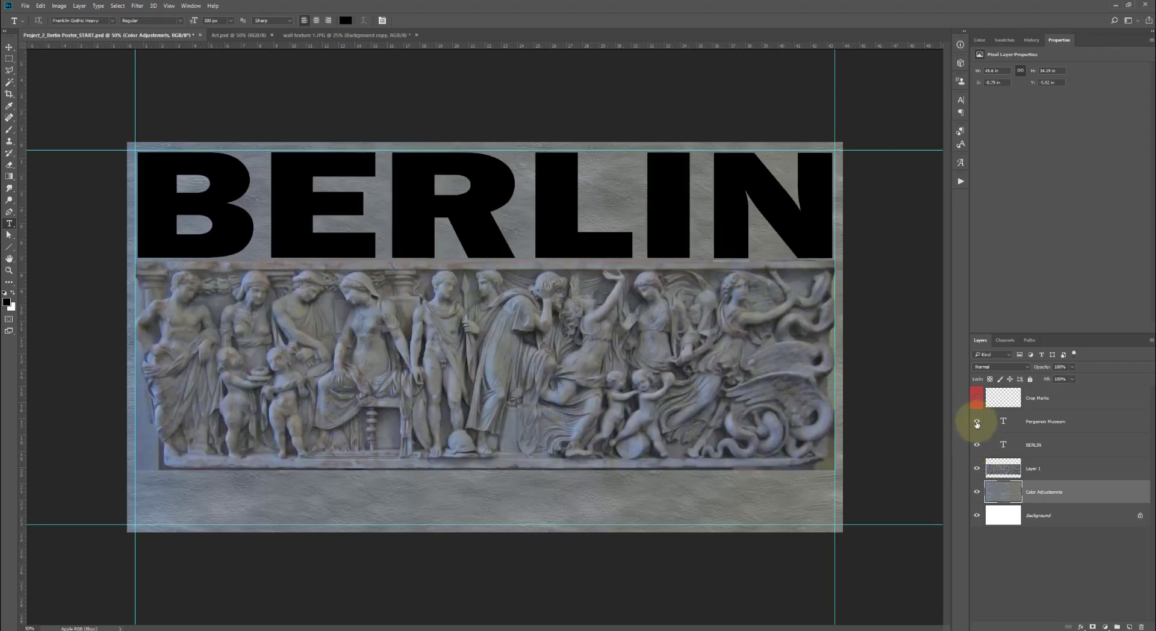
{"action": "left_click", "coordinate": [976, 421]}
{"action": "left_click", "coordinate": [1044, 421]}
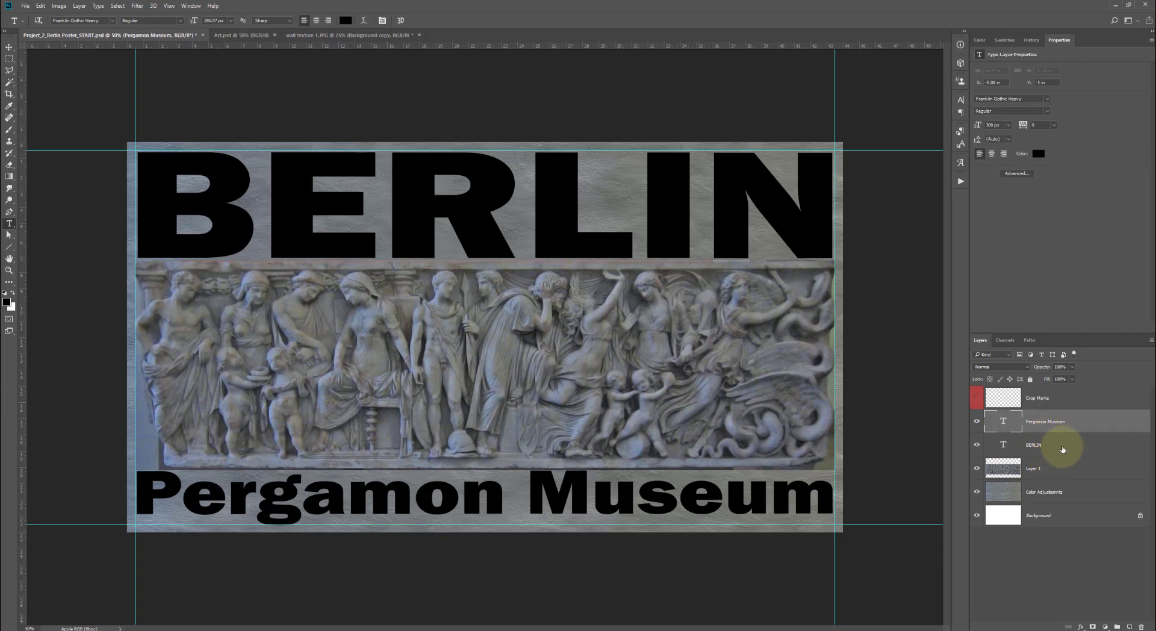
Add a Pattern Overlay to the BERLIN text layer using the newly defined tinted wall texture pattern
{"action": "left_click", "coordinate": [1062, 449]}
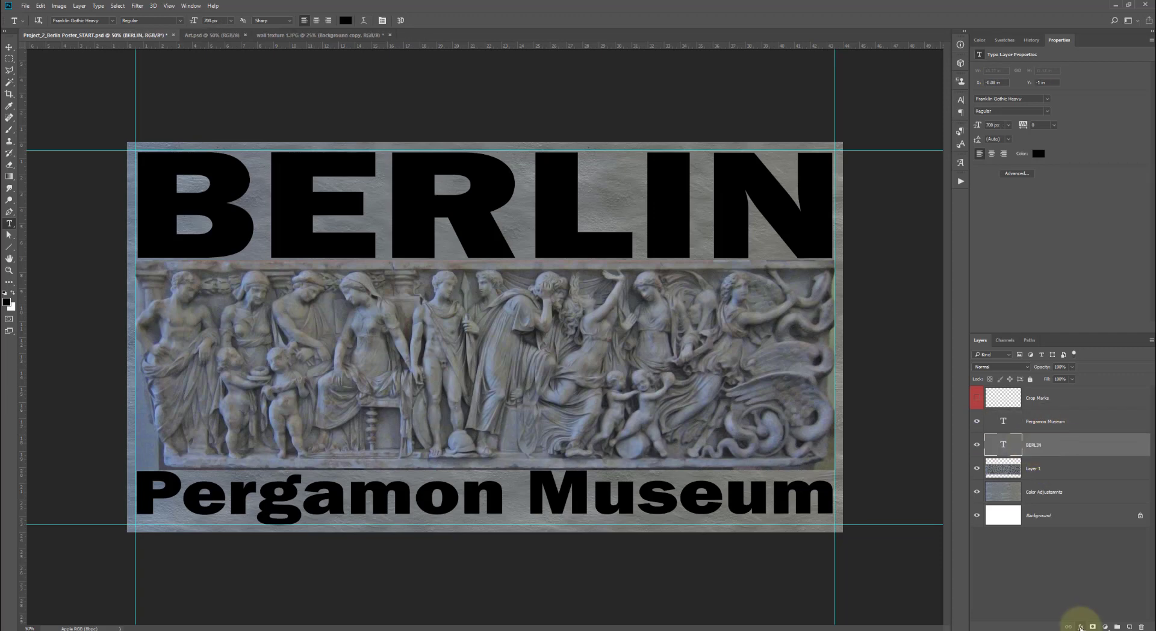
{"action": "left_click", "coordinate": [1081, 627]}
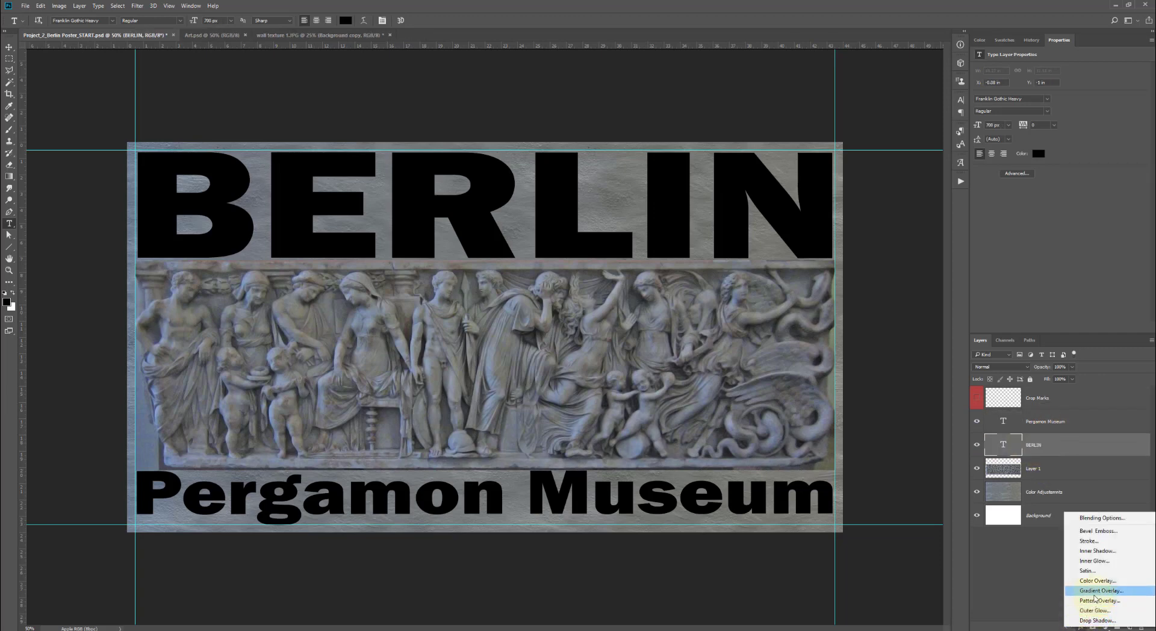
{"action": "left_click", "coordinate": [1096, 602]}
{"action": "left_click_drag", "start_coordinate": [763, 206], "coordinate": [608, 207]}
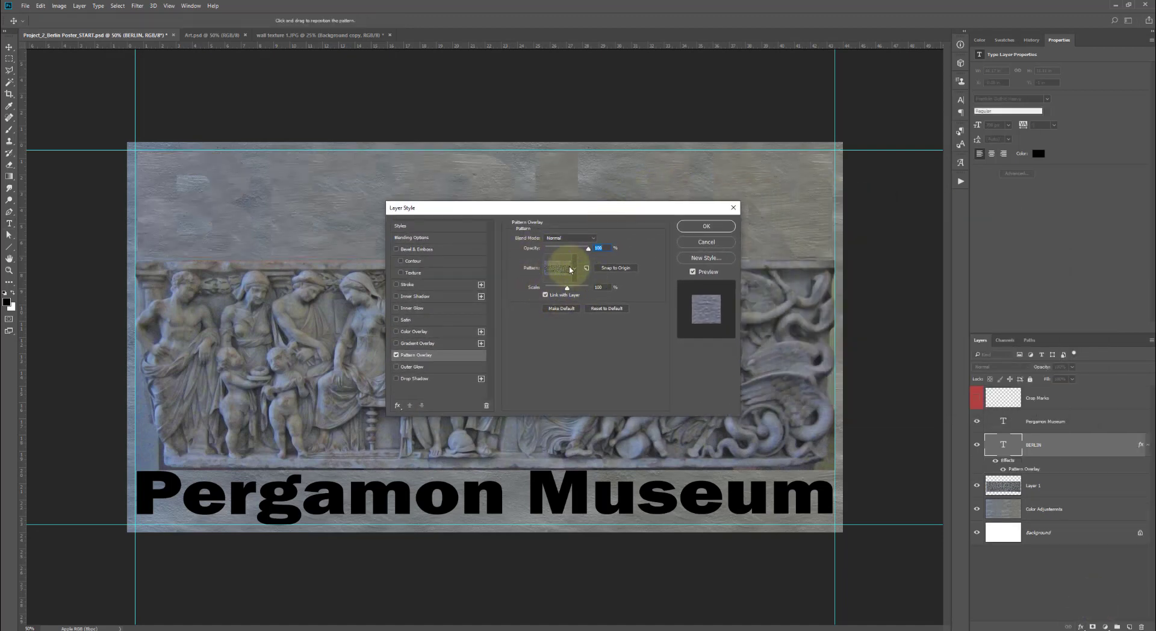
{"action": "left_click", "coordinate": [576, 269]}
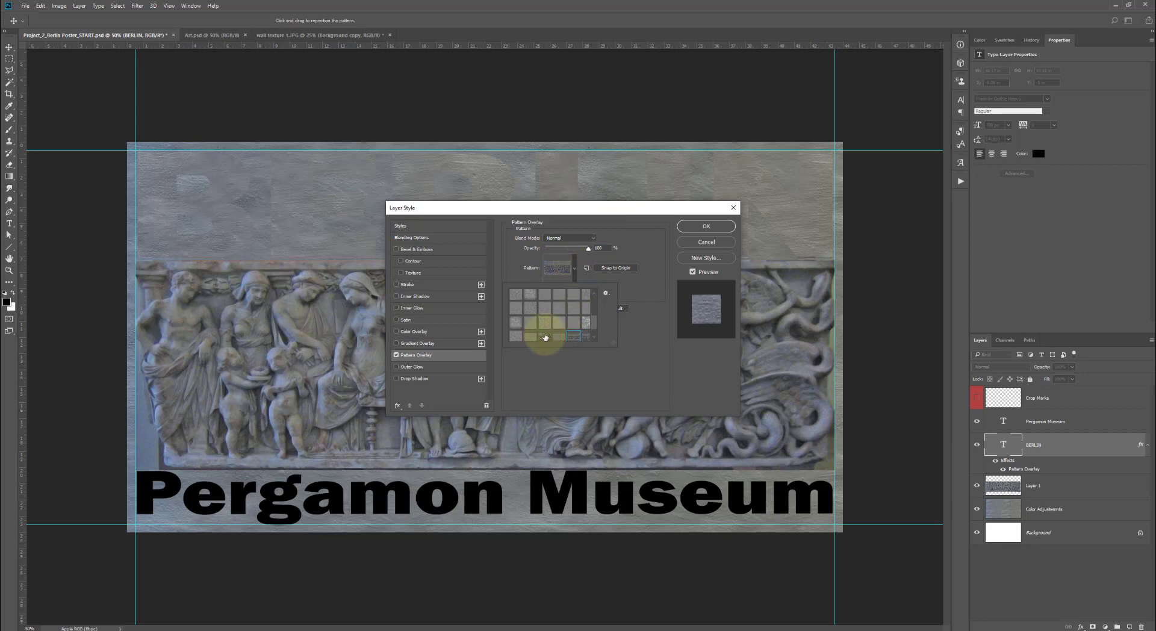
{"action": "scroll", "coordinate": [590, 337], "scroll_direction": "down", "scroll_amount": 1}
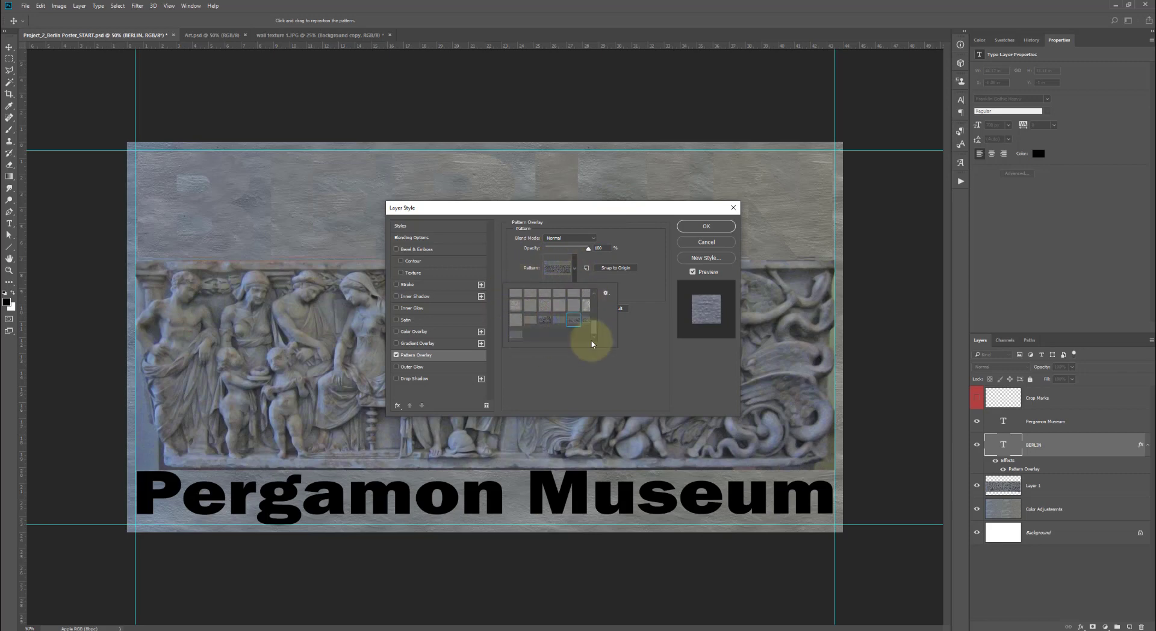
{"action": "left_click", "coordinate": [515, 336]}
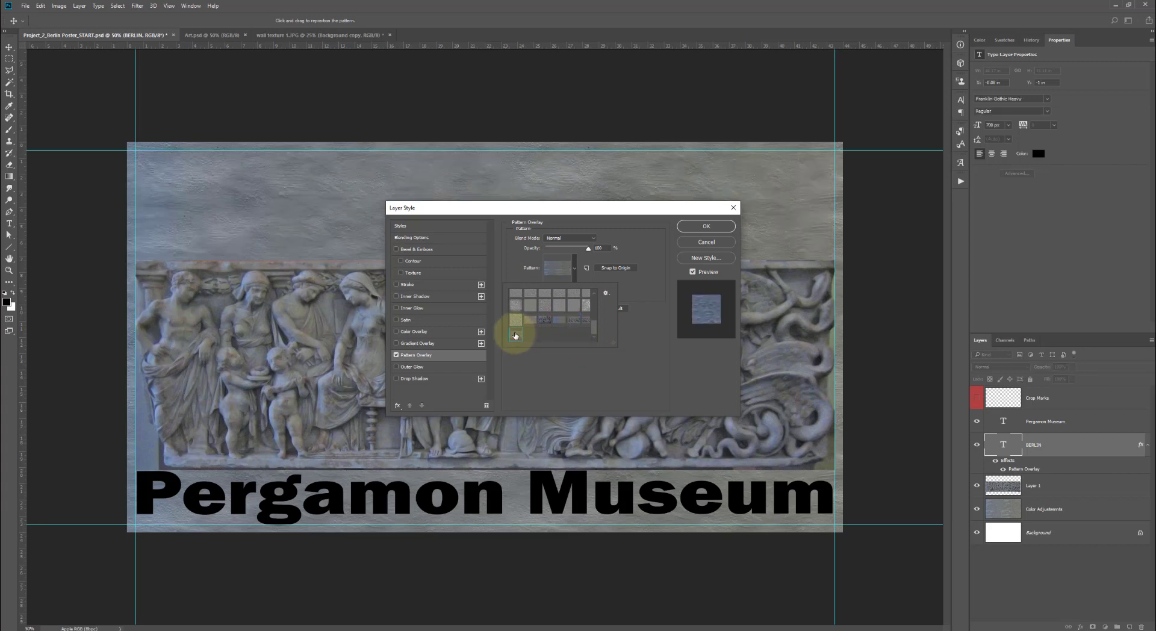
Apply the BERLIN layer's Pattern Overlay and toggle the effect's visibility to compare the text with and without it
{"action": "key", "text": "Return"}
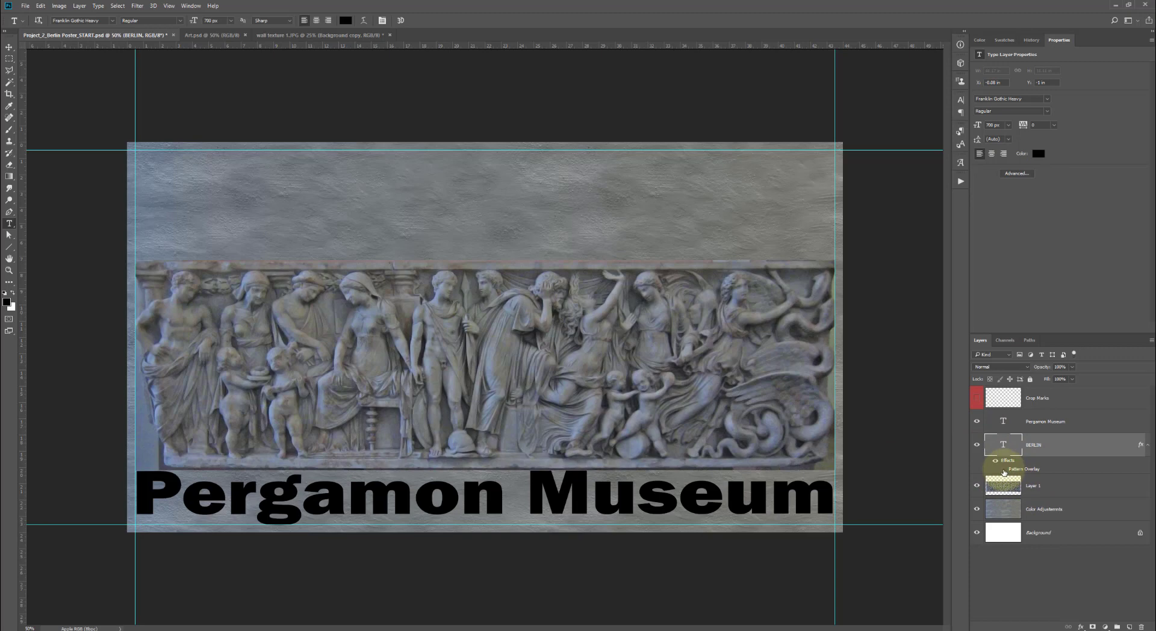
{"action": "left_click", "coordinate": [1004, 471]}
{"action": "left_click", "coordinate": [1004, 471]}
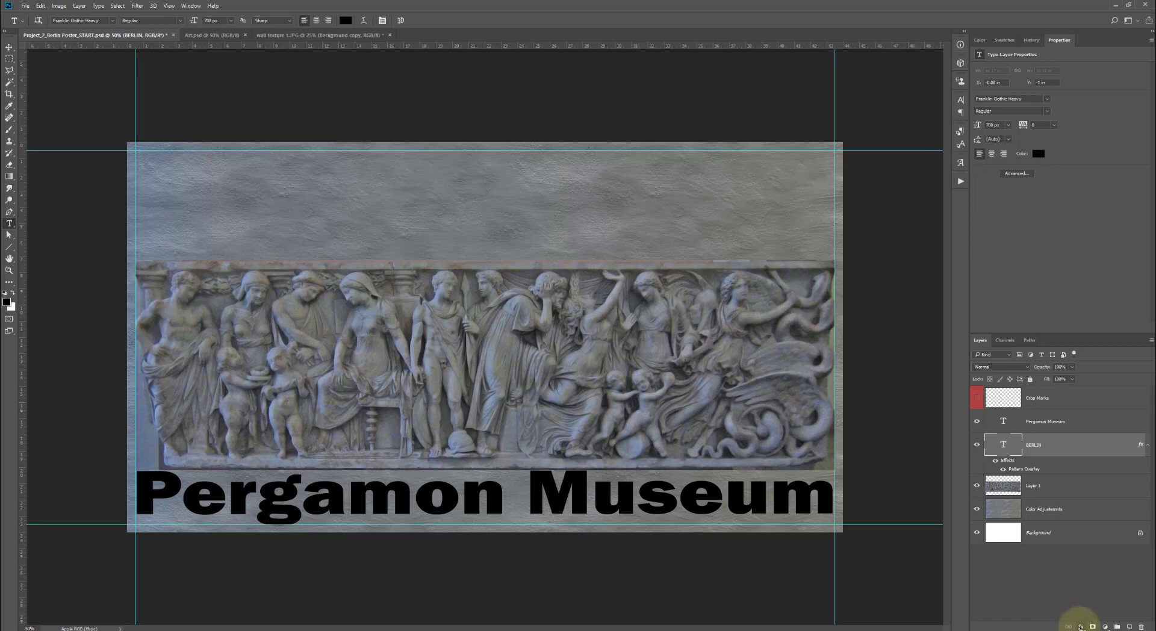
Add a Bevel & Emboss effect to the BERLIN text layer and slightly increase the bevel's size
{"action": "left_click", "coordinate": [1080, 627]}
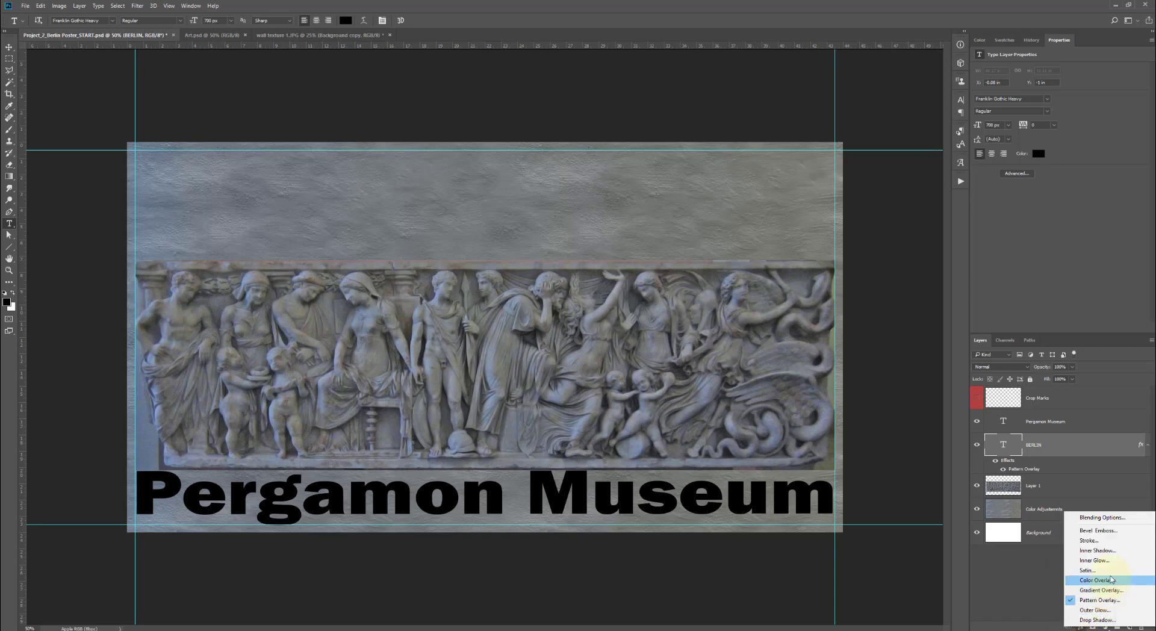
{"action": "left_click", "coordinate": [1108, 529]}
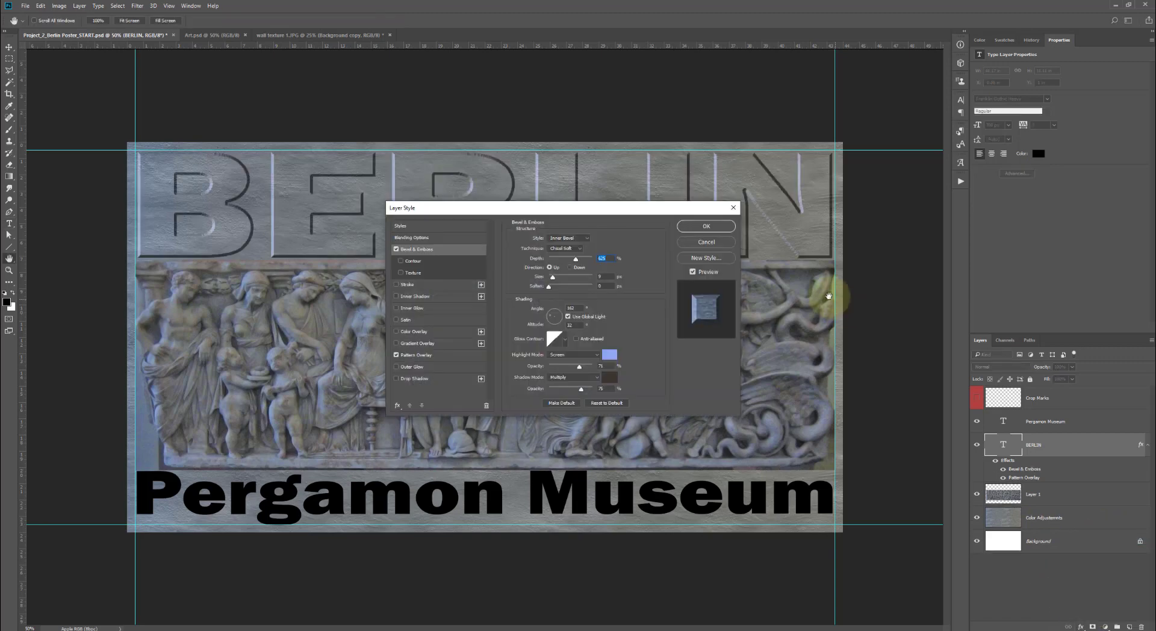
{"action": "left_click_drag", "start_coordinate": [629, 211], "coordinate": [626, 357]}
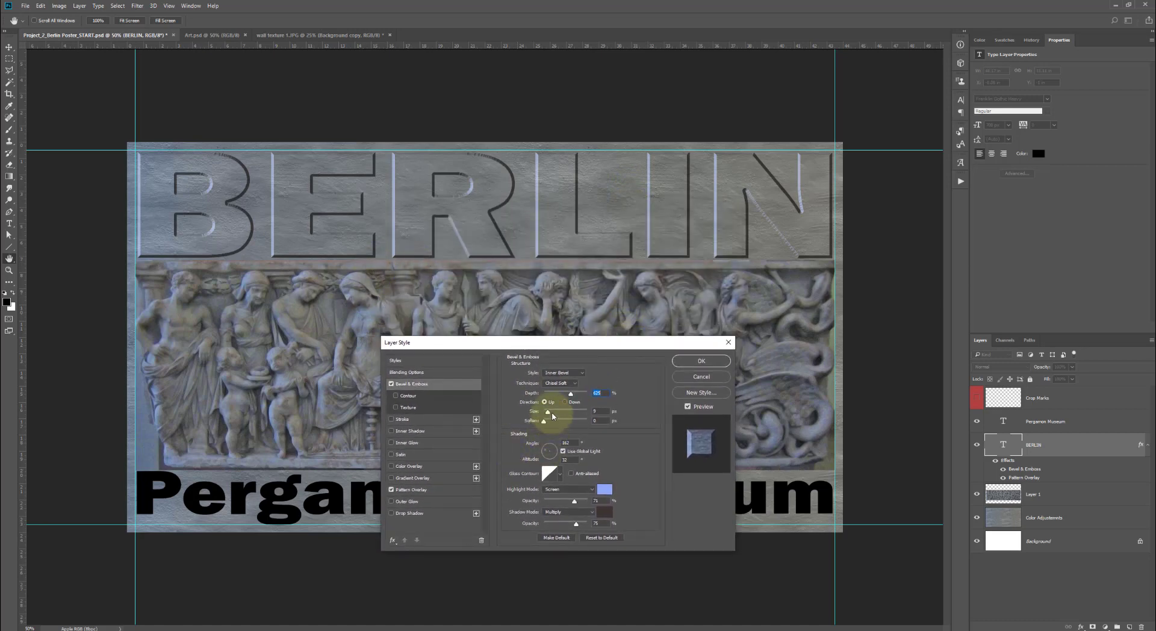
{"action": "left_click_drag", "start_coordinate": [547, 415], "coordinate": [549, 414]}
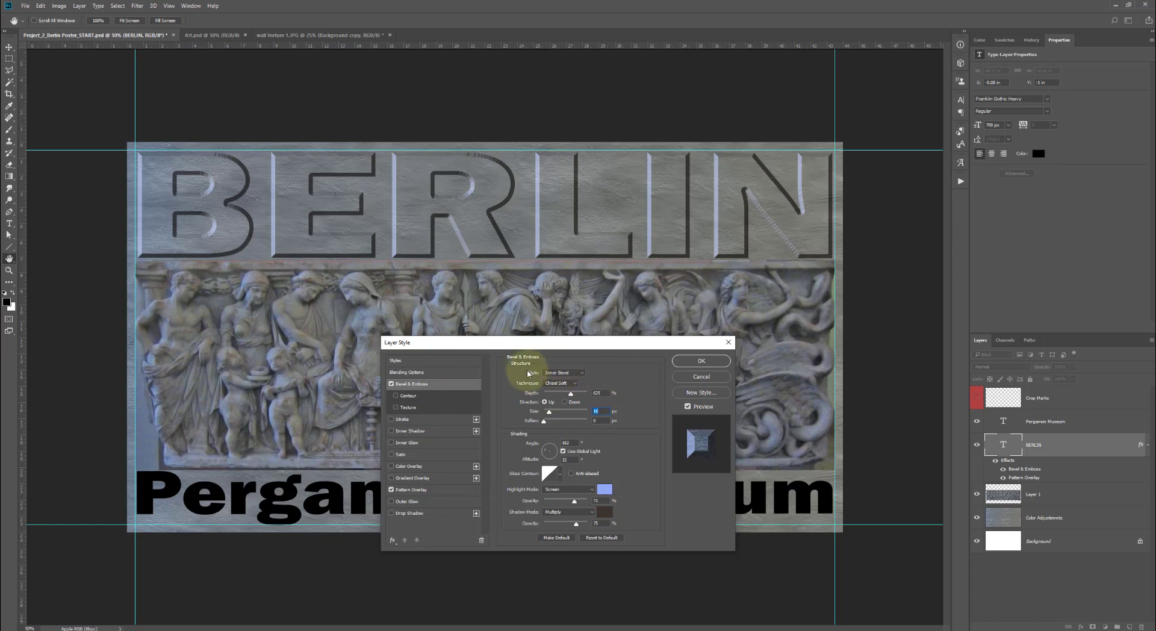
Try the Outer Bevel, Emboss and Pillow Emboss styles on the BERLIN text, then return to Inner Bevel
{"action": "left_click", "coordinate": [582, 373]}
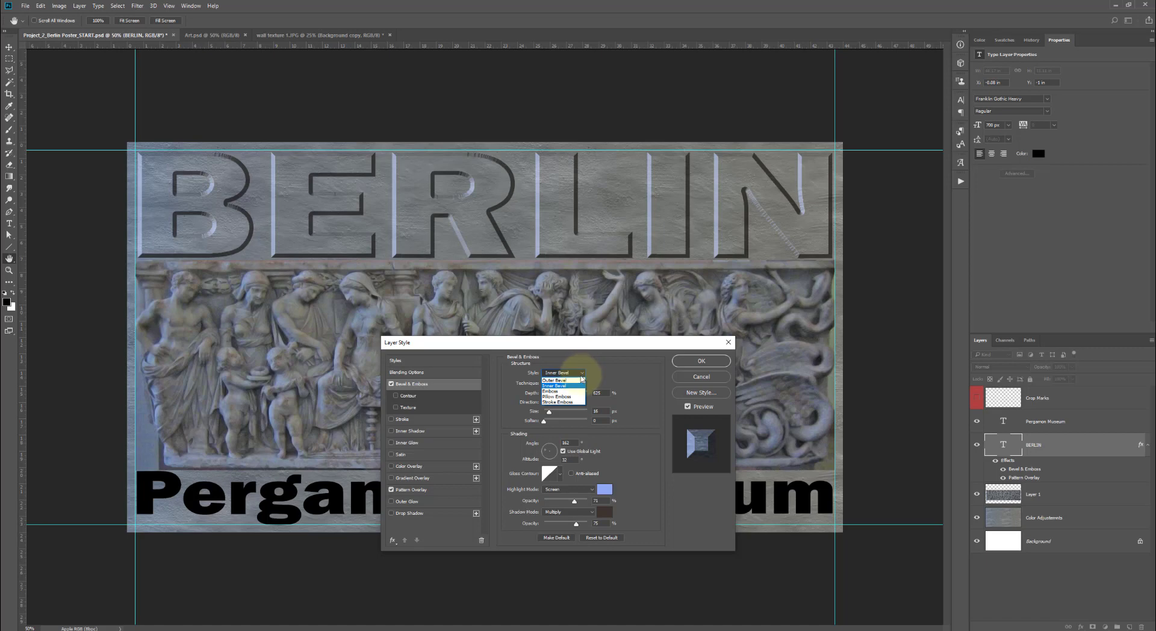
{"action": "left_click", "coordinate": [580, 380]}
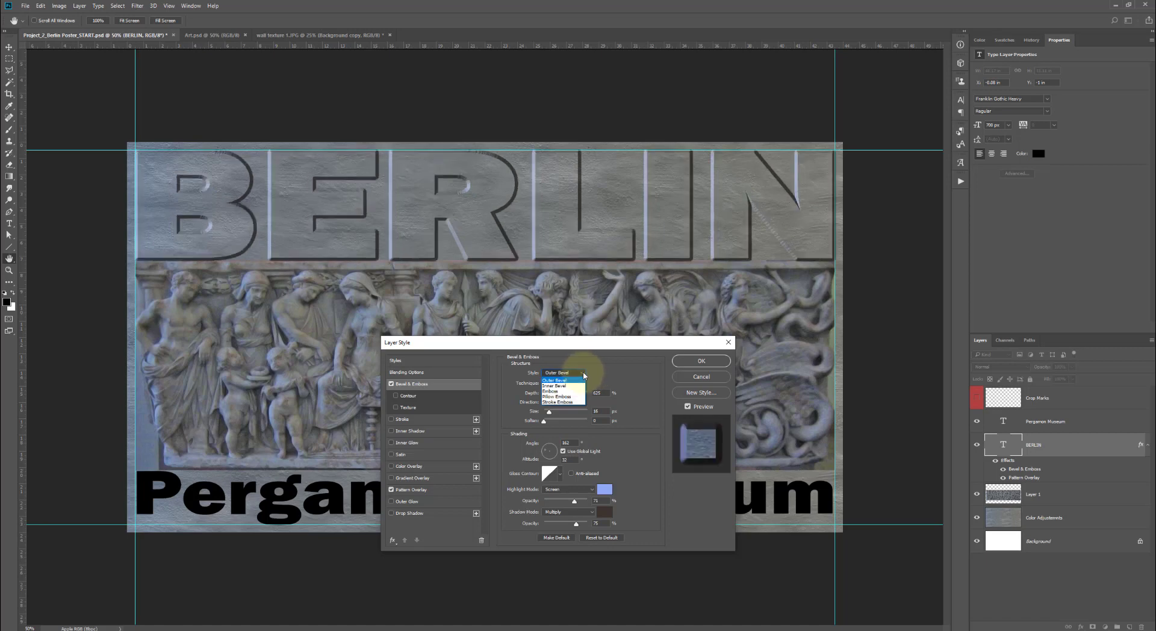
{"action": "left_click", "coordinate": [563, 385]}
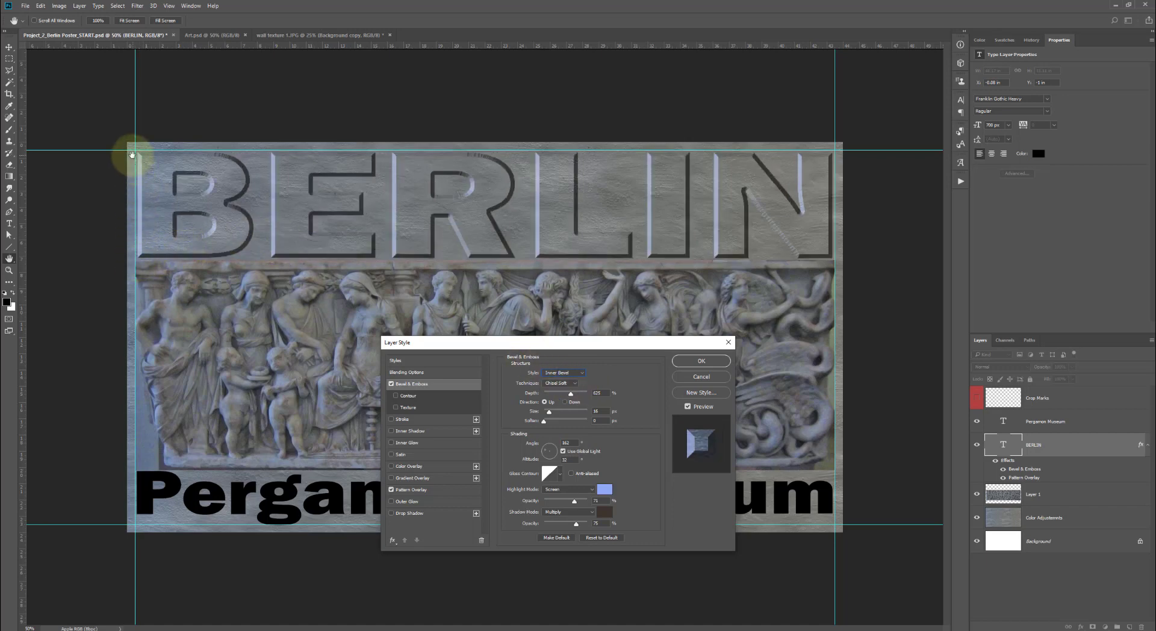
{"action": "left_click", "coordinate": [563, 372]}
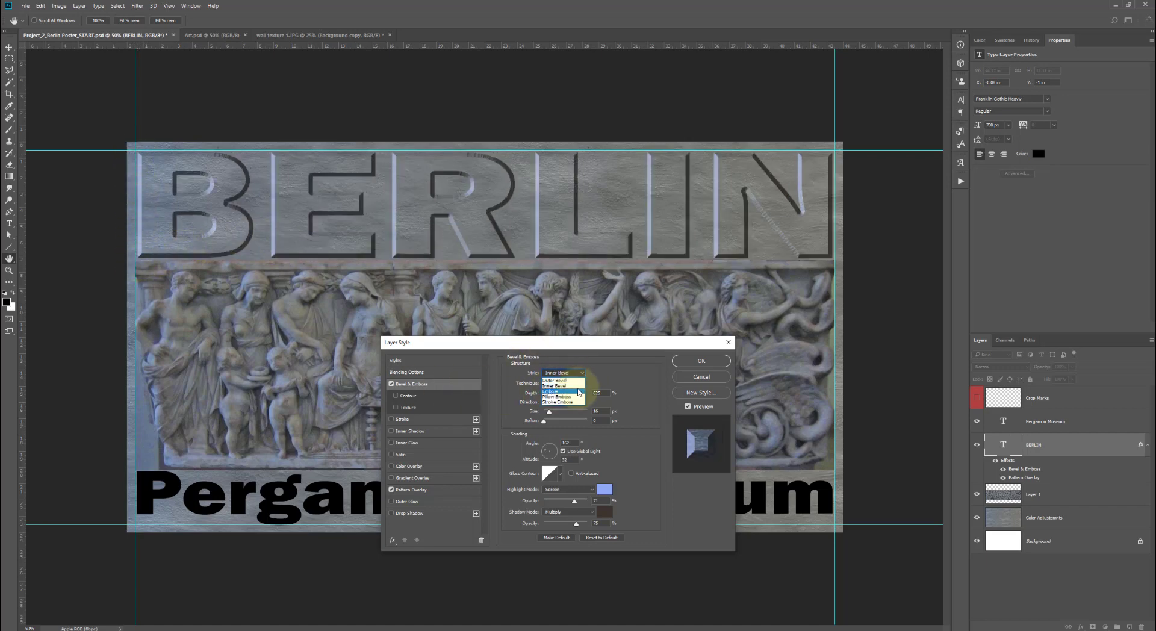
{"action": "left_click", "coordinate": [551, 391]}
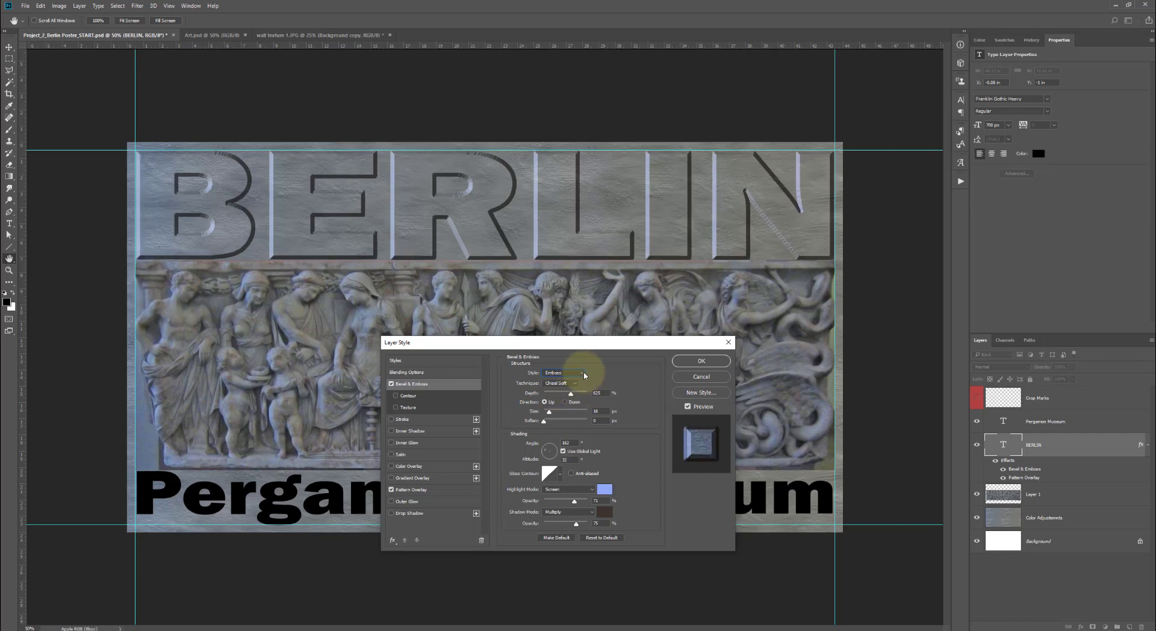
{"action": "left_click", "coordinate": [583, 373]}
{"action": "left_click", "coordinate": [566, 395]}
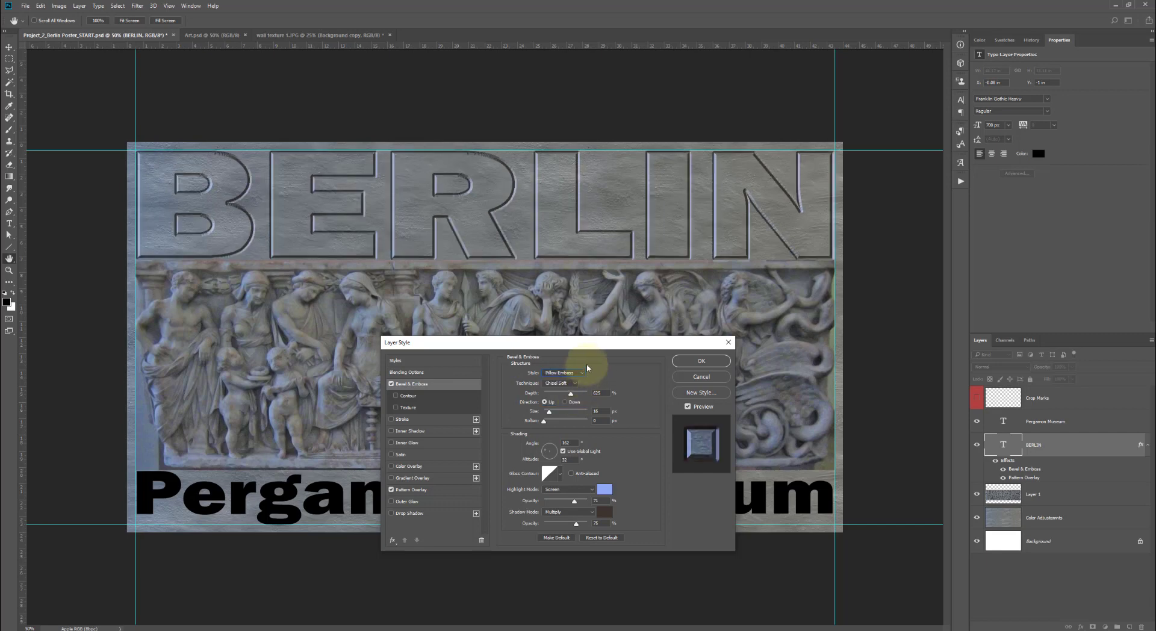
{"action": "left_click", "coordinate": [582, 373]}
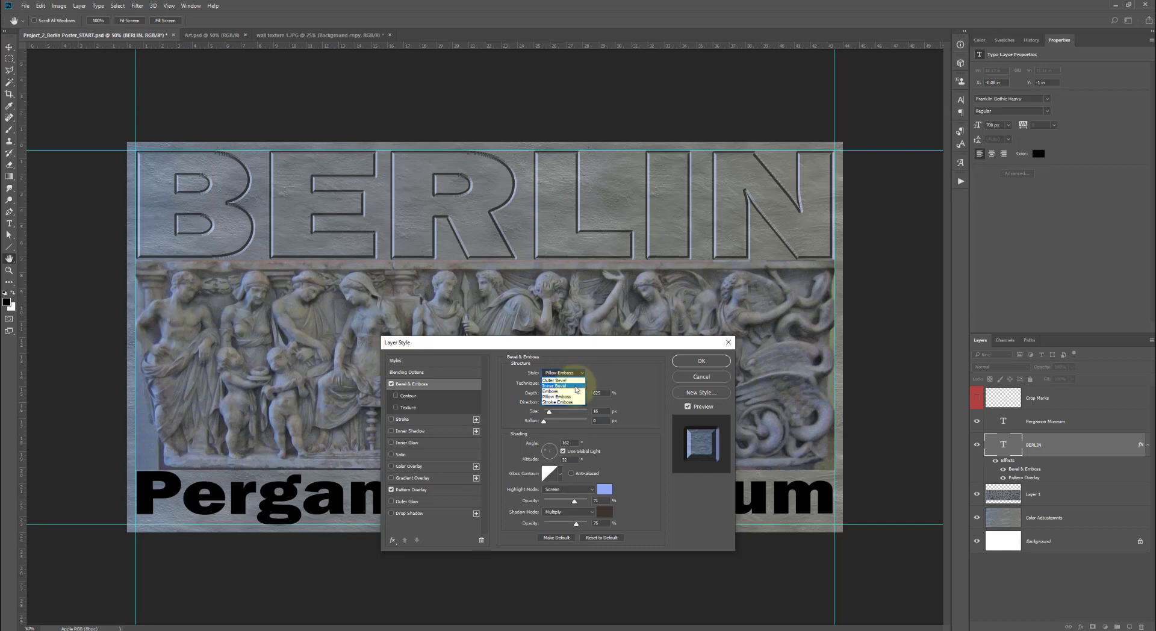
{"action": "left_click", "coordinate": [554, 385]}
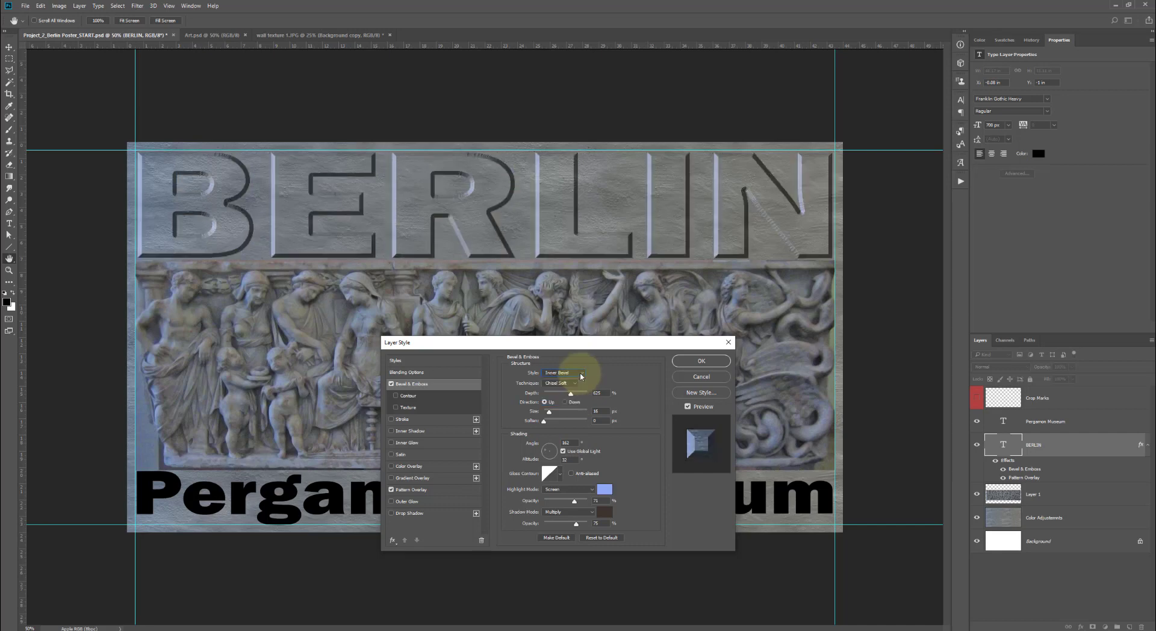
Switch the BERLIN bevel technique to Smooth, adjust its depth and enlarge its size to about 46 px
{"action": "left_click", "coordinate": [563, 386]}
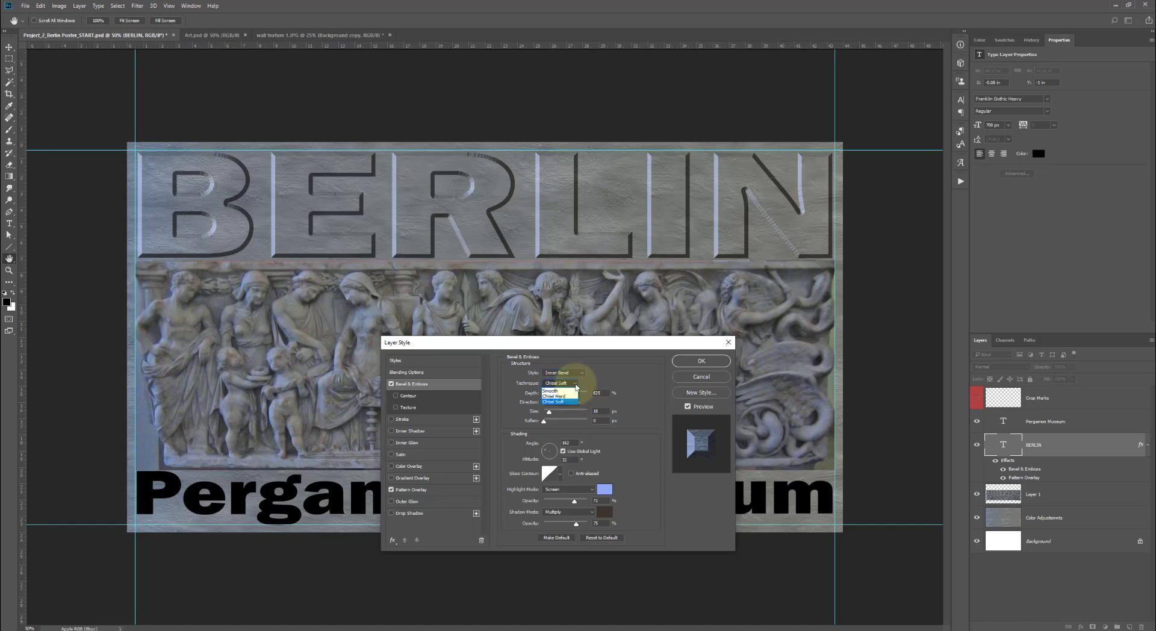
{"action": "left_click", "coordinate": [574, 393]}
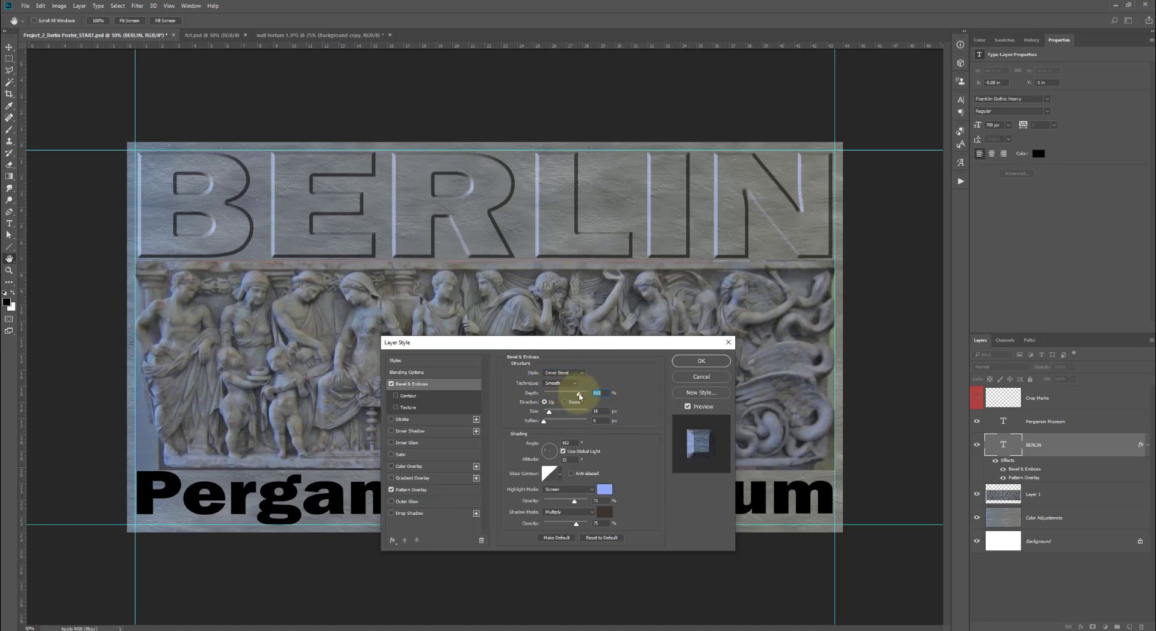
{"action": "left_click_drag", "start_coordinate": [580, 395], "coordinate": [556, 415]}
Compare the Chisel Hard and Chisel Soft techniques on the BERLIN bevel and settle on Chisel Soft
{"action": "left_click", "coordinate": [575, 384]}
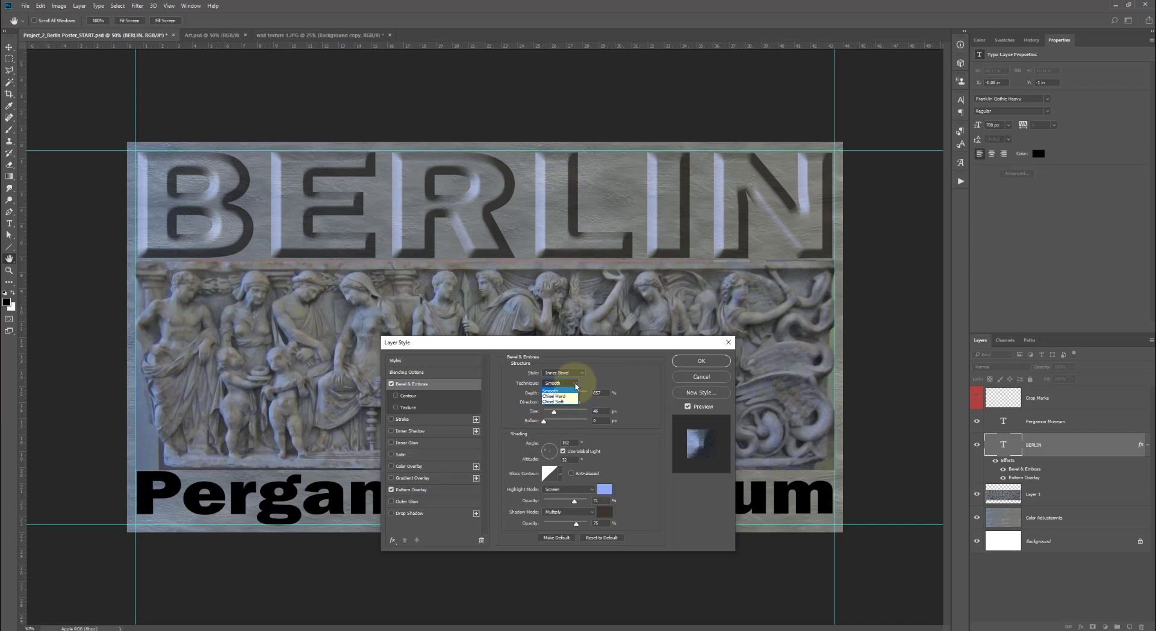
{"action": "left_click", "coordinate": [574, 396]}
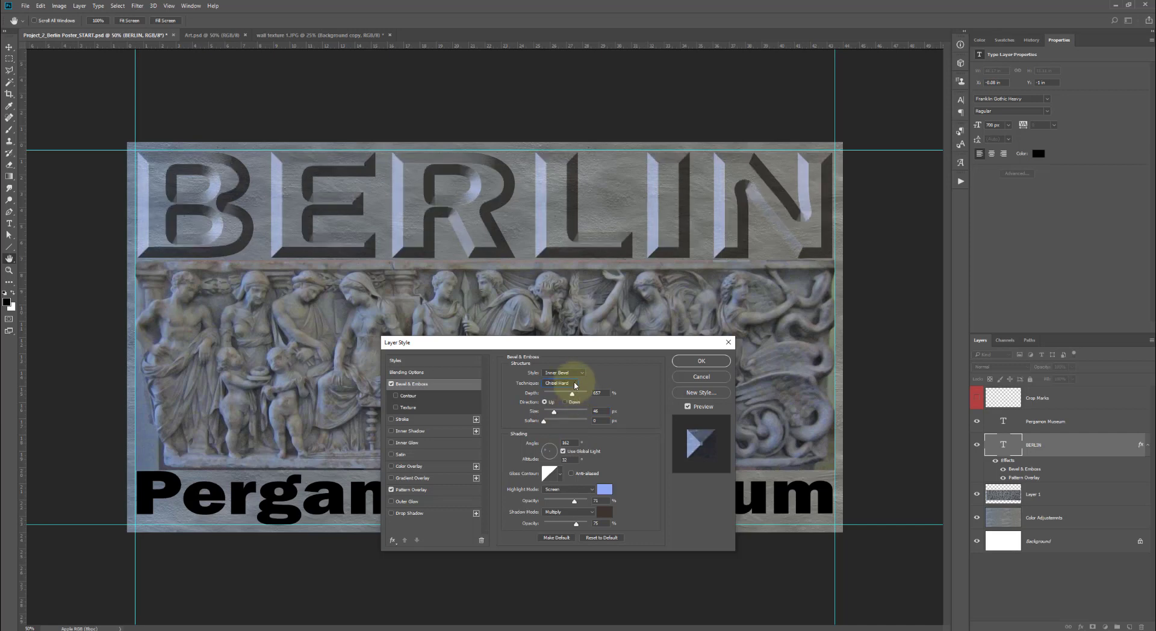
{"action": "left_click", "coordinate": [575, 385]}
{"action": "left_click", "coordinate": [569, 403]}
{"action": "left_click", "coordinate": [573, 383]}
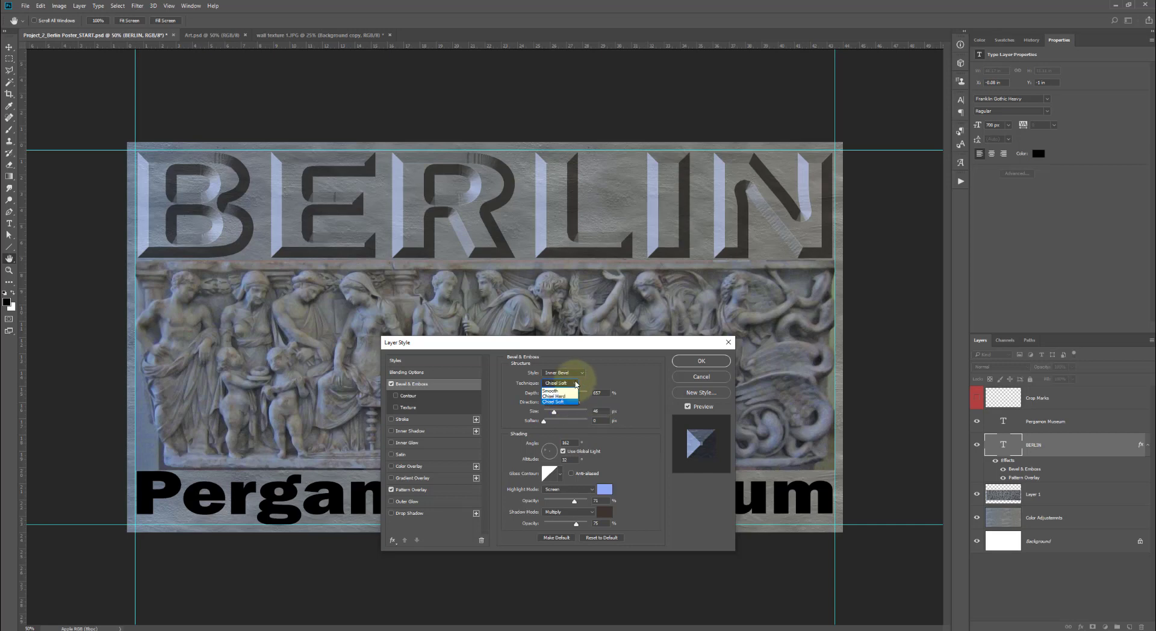
{"action": "left_click", "coordinate": [572, 403]}
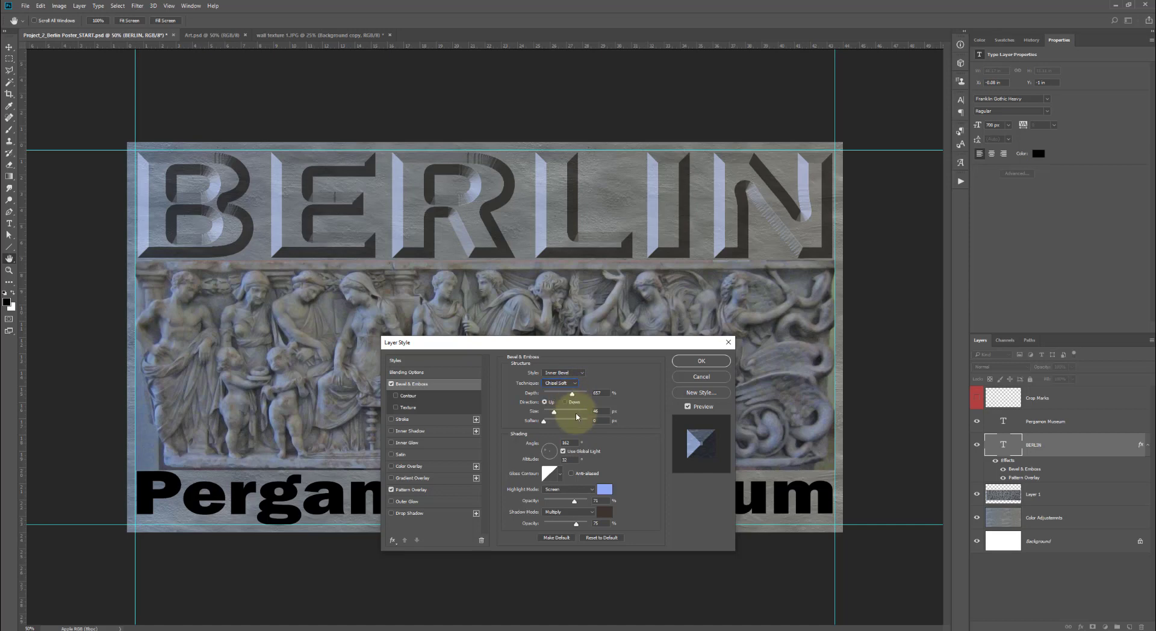
Set the BERLIN bevel's size to 21 px and soften to 5 px, and aim its light from the upper left at about 150°
{"action": "left_click_drag", "start_coordinate": [553, 413], "coordinate": [550, 414]}
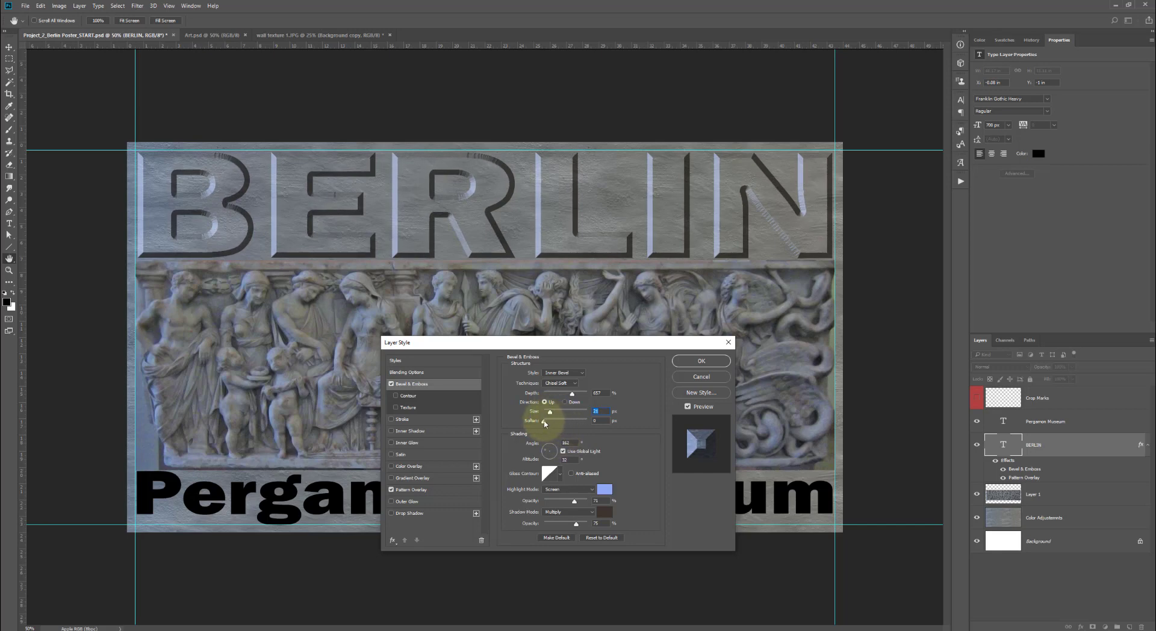
{"action": "left_click_drag", "start_coordinate": [543, 420], "coordinate": [554, 425]}
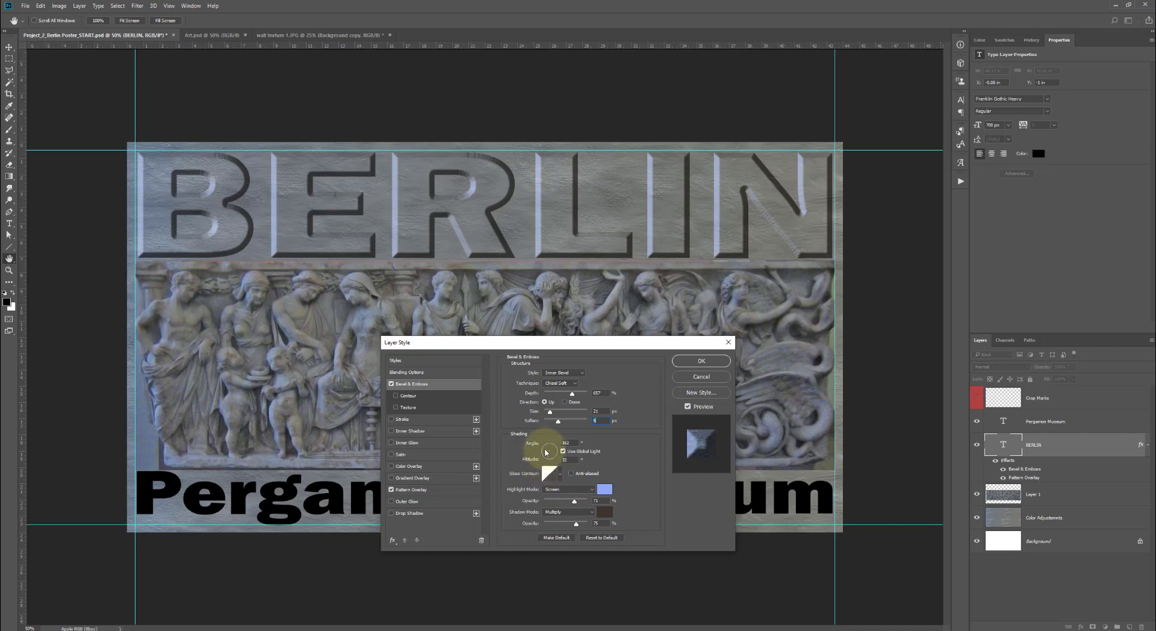
{"action": "left_click_drag", "start_coordinate": [547, 450], "coordinate": [552, 448]}
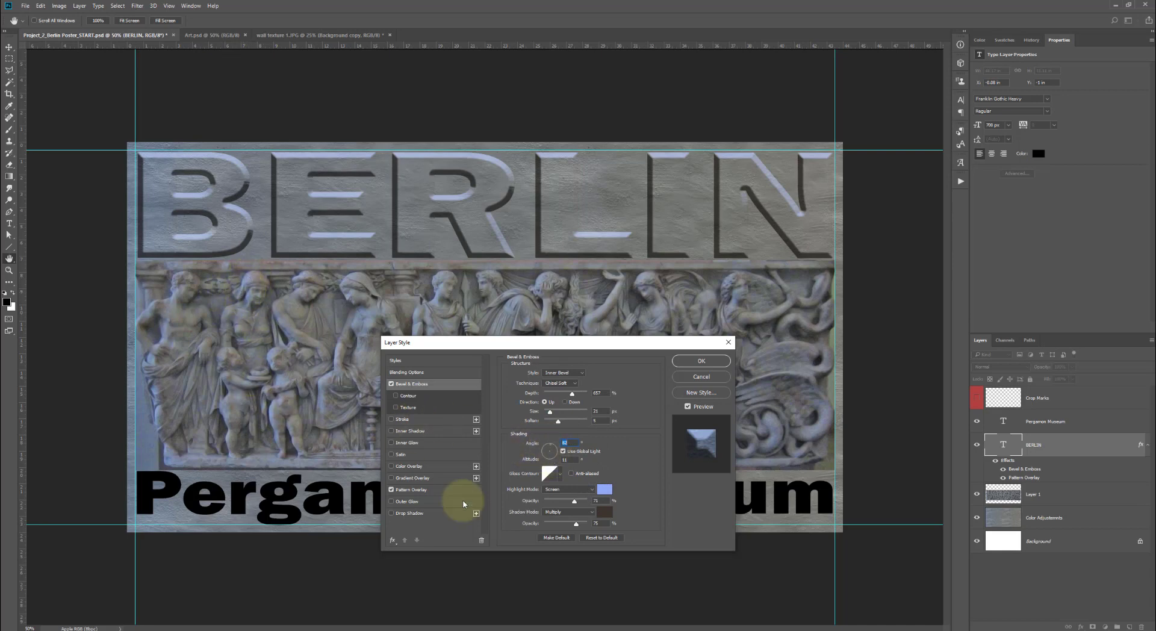
{"action": "left_click_drag", "start_coordinate": [550, 446], "coordinate": [546, 452]}
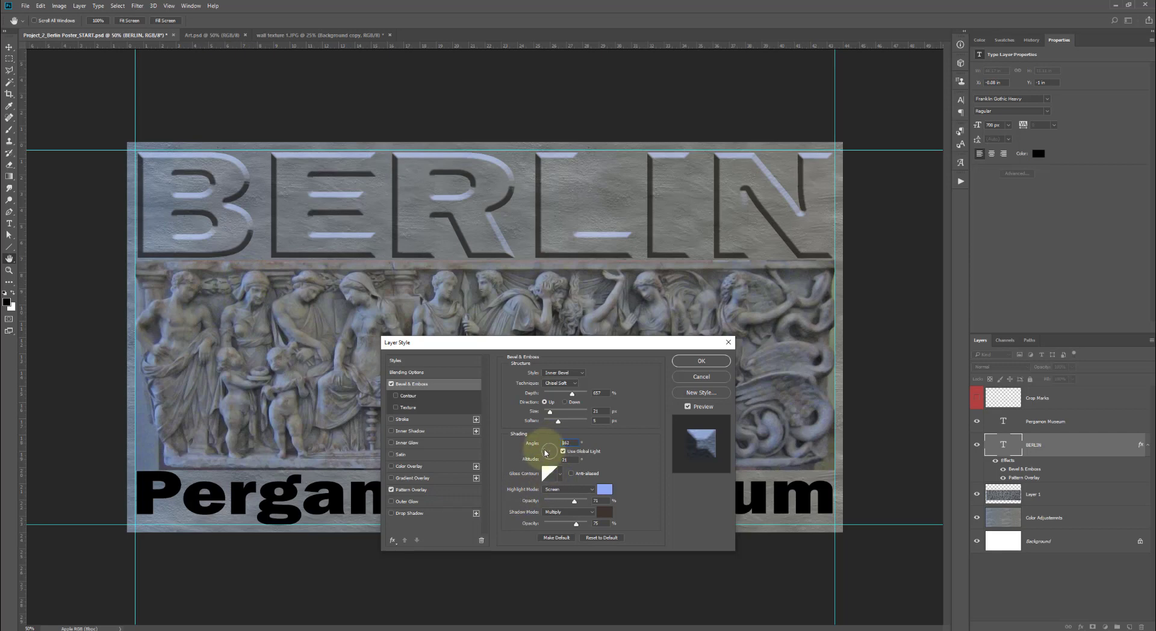
{"action": "left_click_drag", "start_coordinate": [545, 451], "coordinate": [545, 450]}
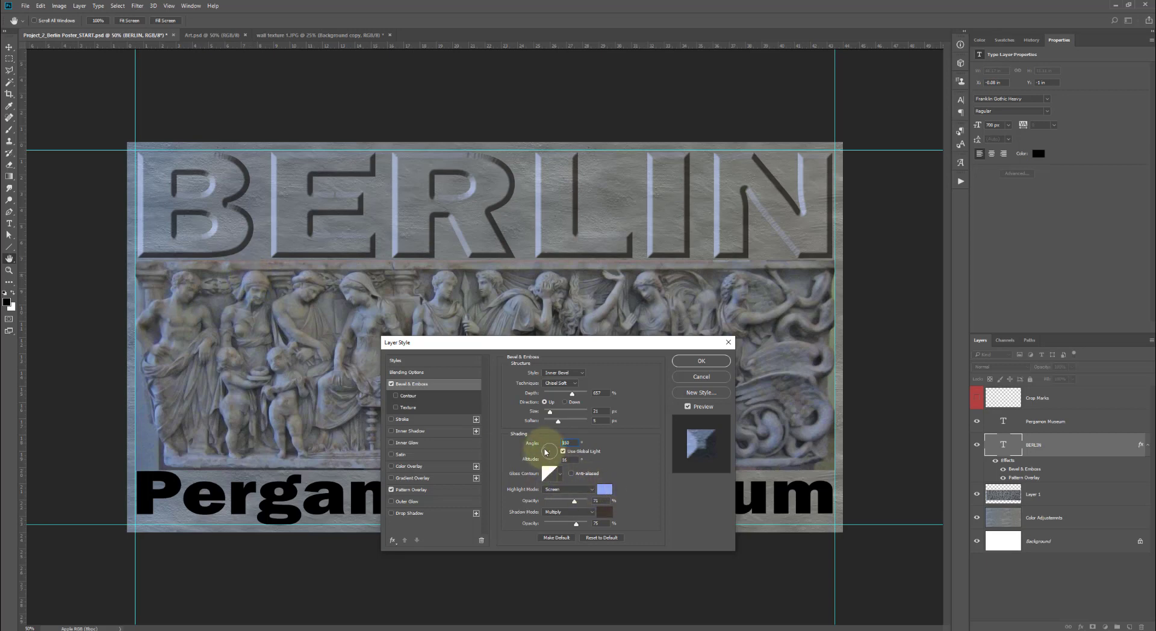
{"action": "left_click_drag", "start_coordinate": [546, 451], "coordinate": [551, 456]}
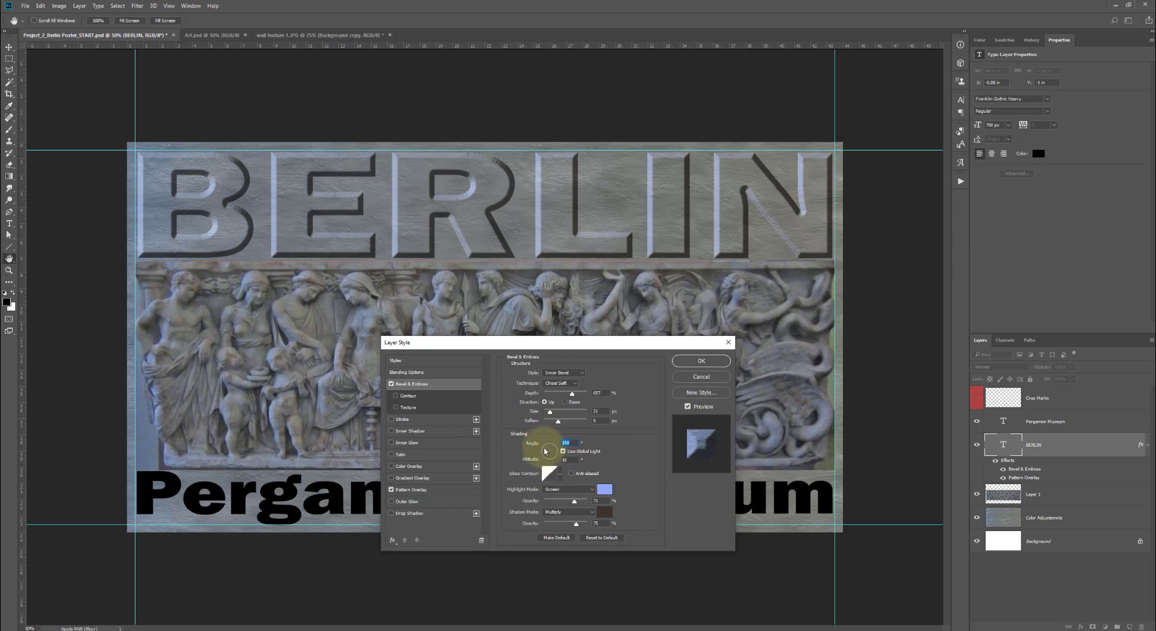
Keep the blue bevel highlight colour and lower the highlight opacity to about 63%
{"action": "left_click", "coordinate": [604, 489]}
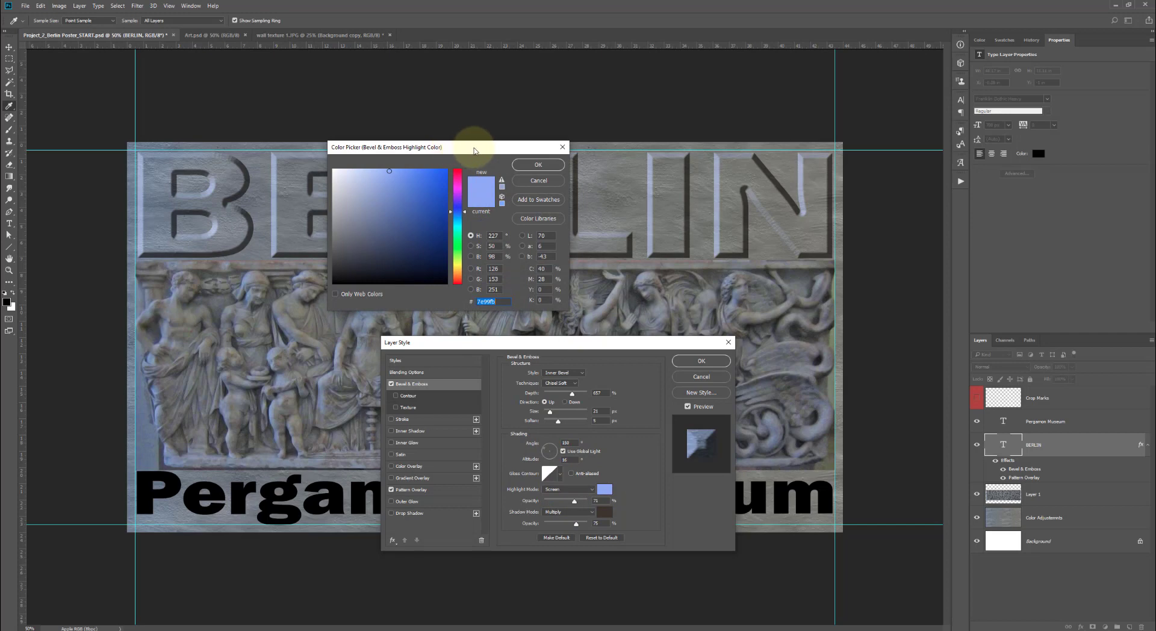
{"action": "left_click_drag", "start_coordinate": [452, 147], "coordinate": [484, 151]}
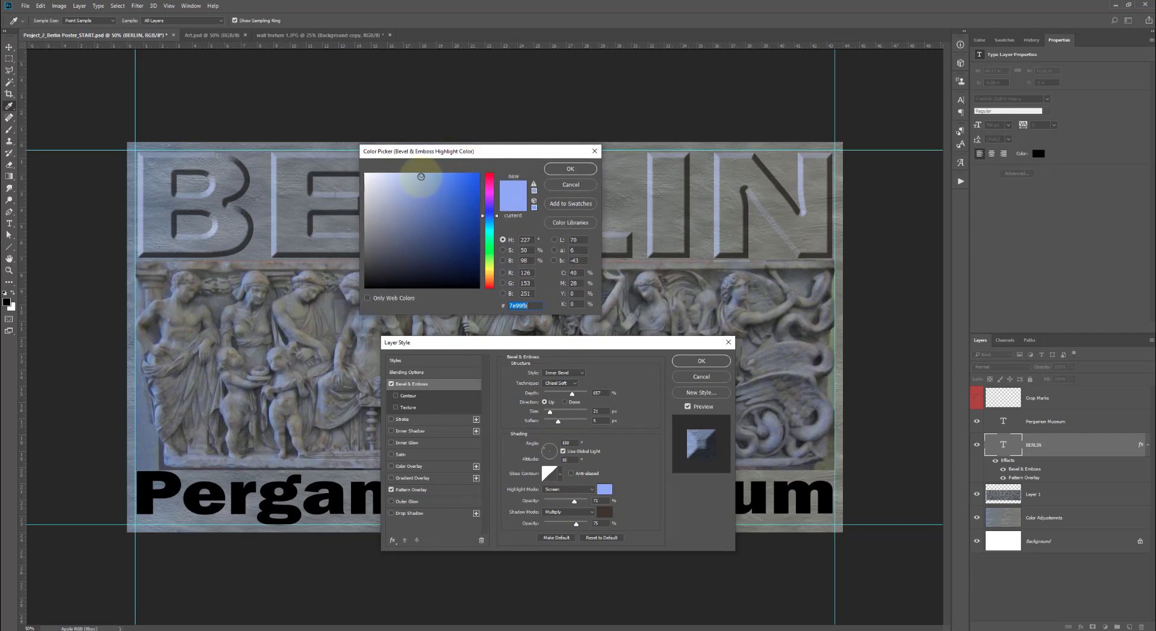
{"action": "left_click", "coordinate": [570, 168]}
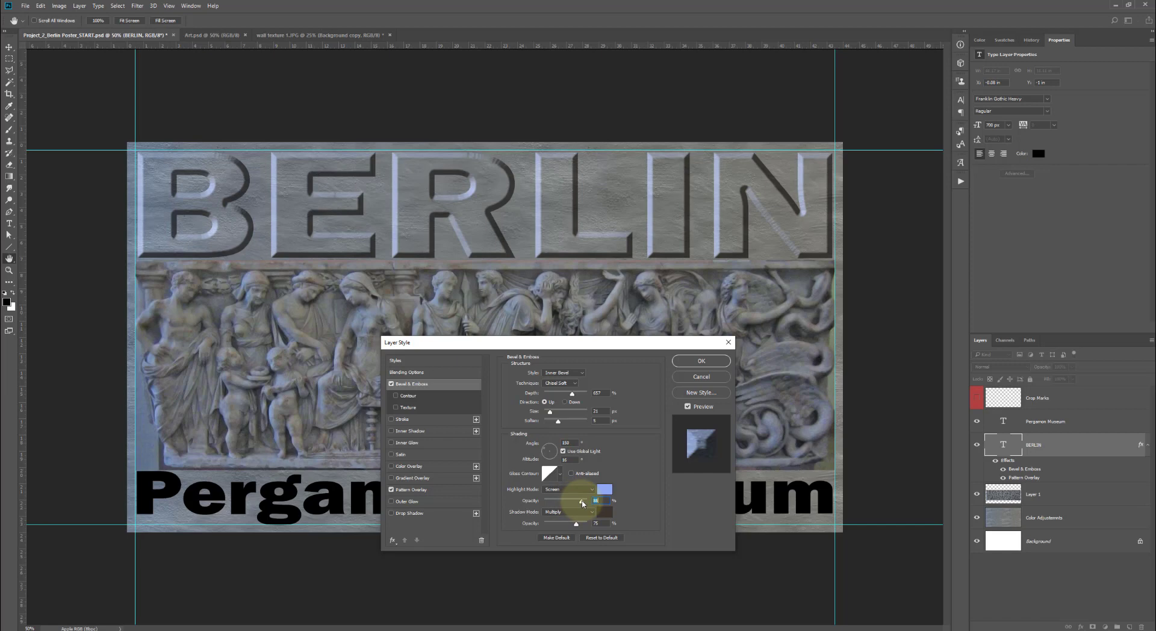
{"action": "mouse_move", "coordinate": [580, 503]}
{"action": "left_mouse_down"}
{"action": "mouse_move", "coordinate": [556, 504]}
{"action": "mouse_move", "coordinate": [572, 504]}
{"action": "left_mouse_up"}
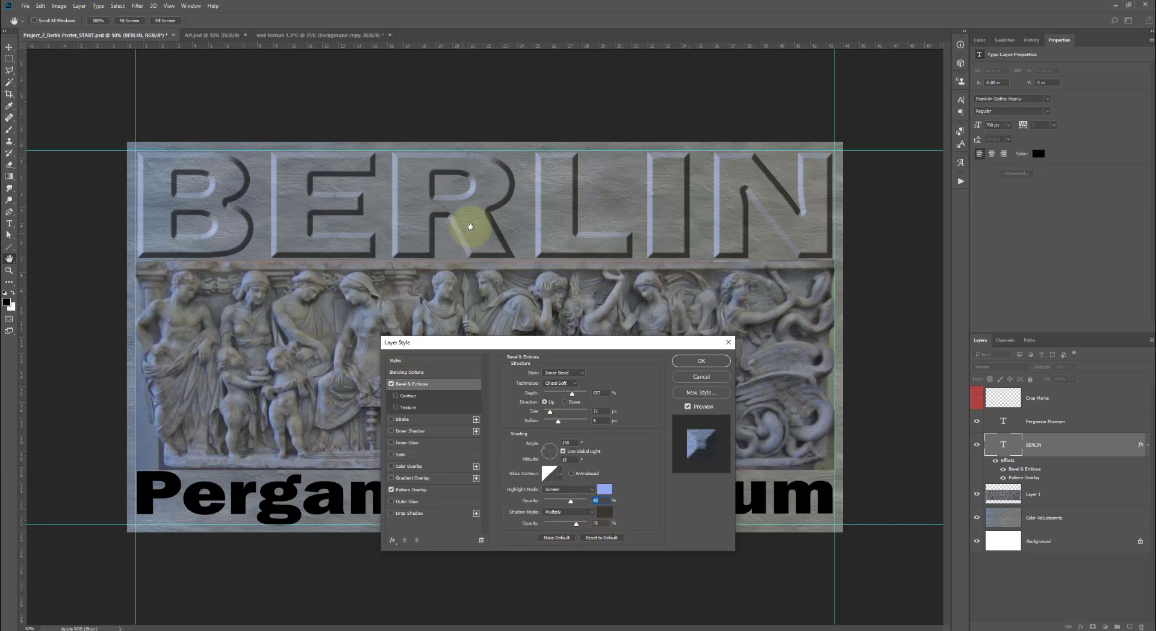
Change the bevel's shadow colour to the dark yellow-brown #392e0e
{"action": "left_click", "coordinate": [605, 512]}
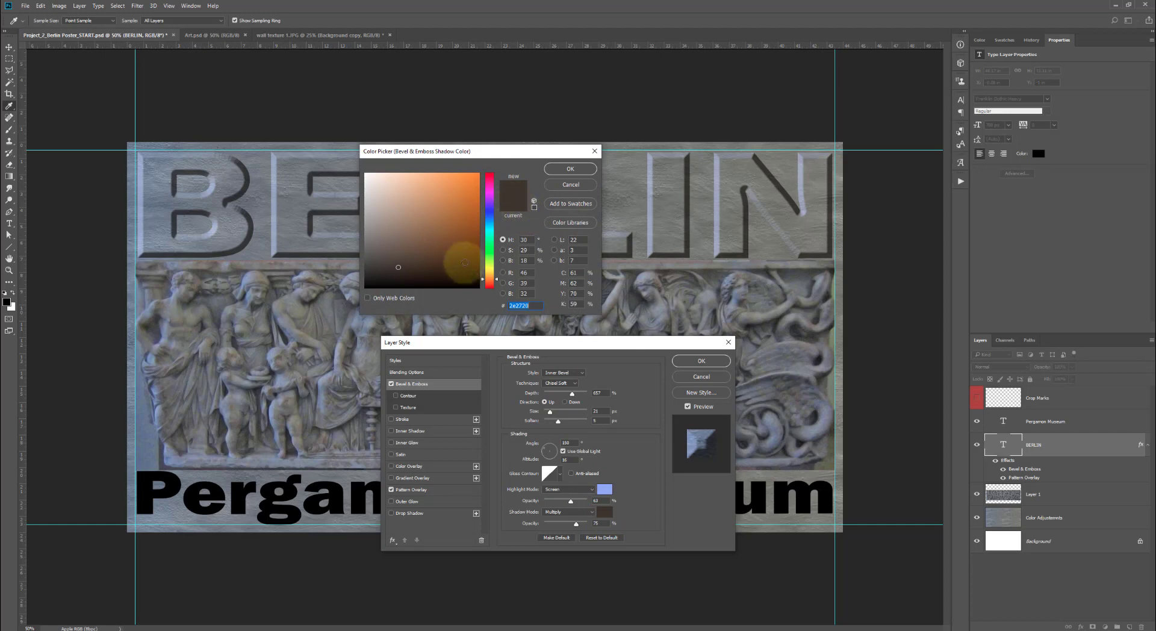
{"action": "left_click", "coordinate": [497, 275]}
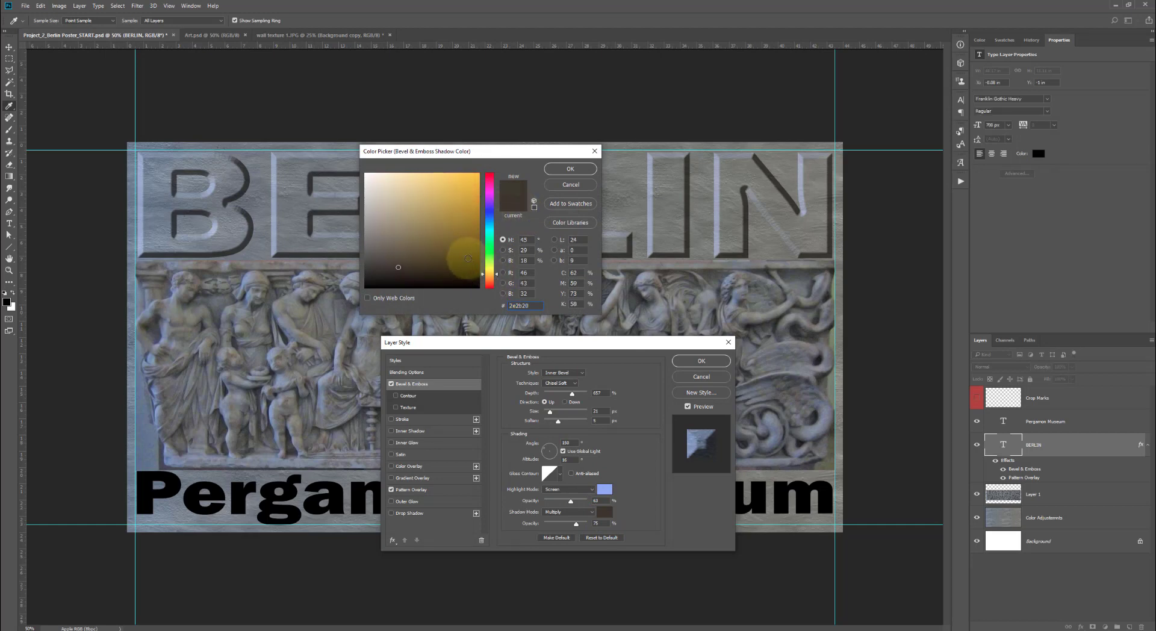
{"action": "left_click", "coordinate": [455, 262]}
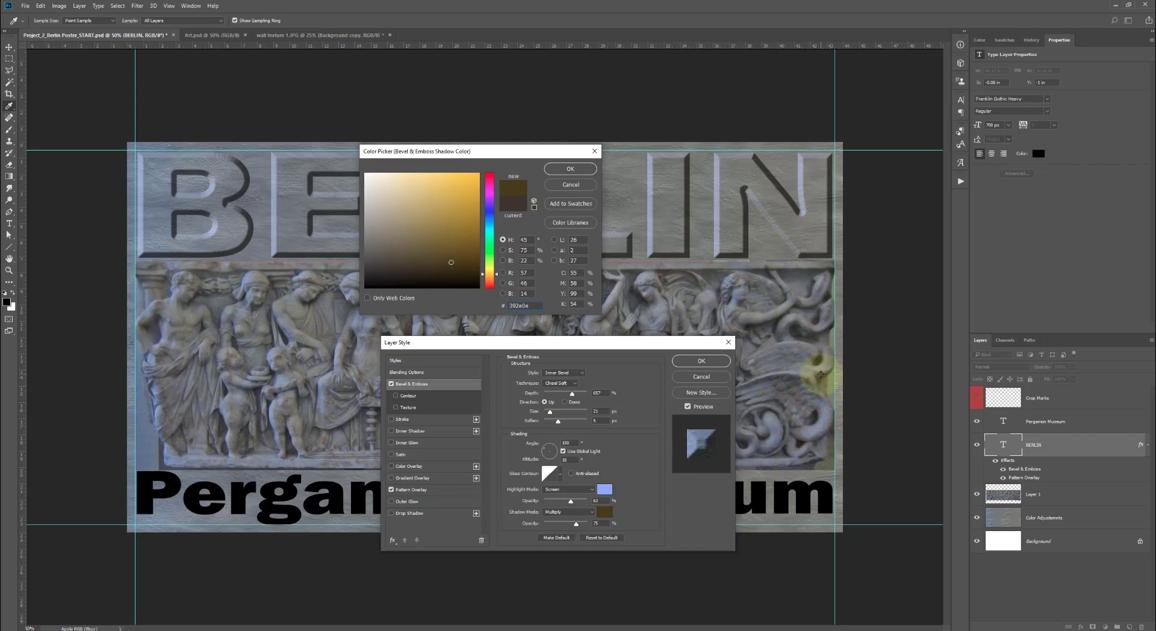
{"action": "left_click", "coordinate": [570, 169]}
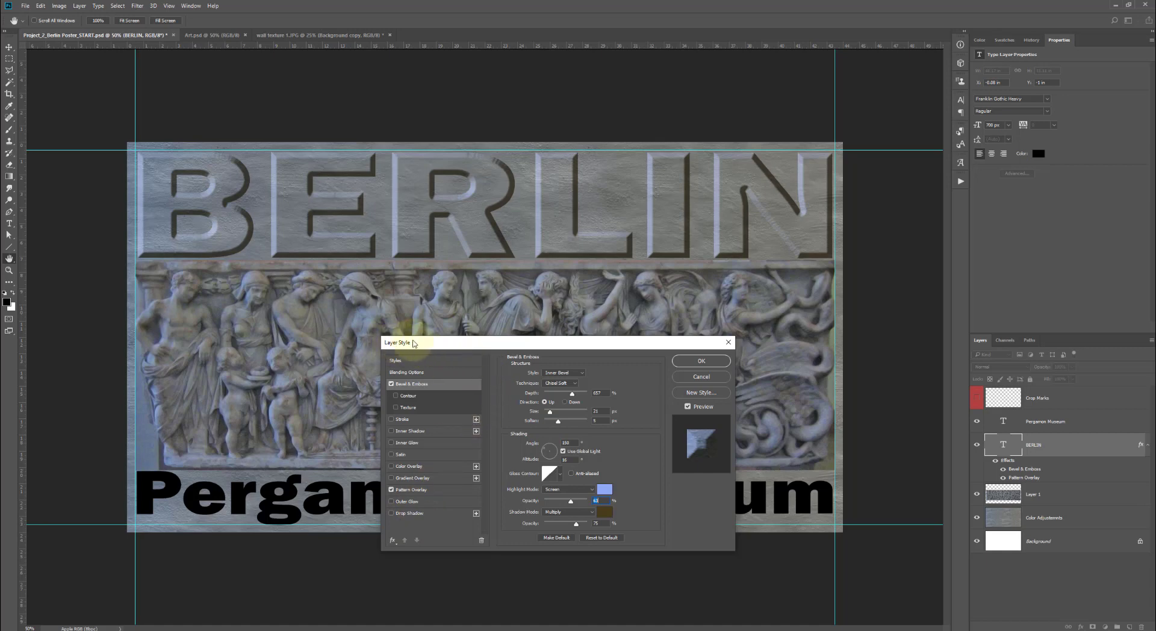
Add a drop shadow to the BERLIN text with 24 px distance, 34% spread and an enlarged size, and apply the layer style
{"action": "left_click", "coordinate": [411, 512]}
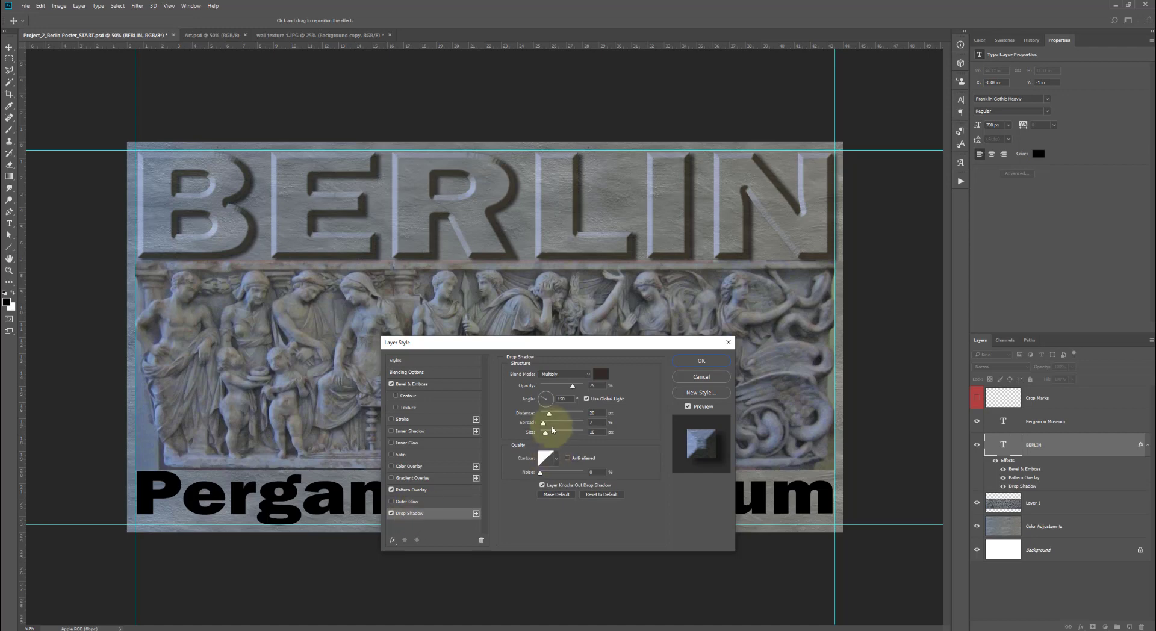
{"action": "mouse_move", "coordinate": [542, 407]}
{"action": "left_mouse_down"}
{"action": "mouse_move", "coordinate": [542, 396]}
{"action": "mouse_move", "coordinate": [552, 416]}
{"action": "left_mouse_up"}
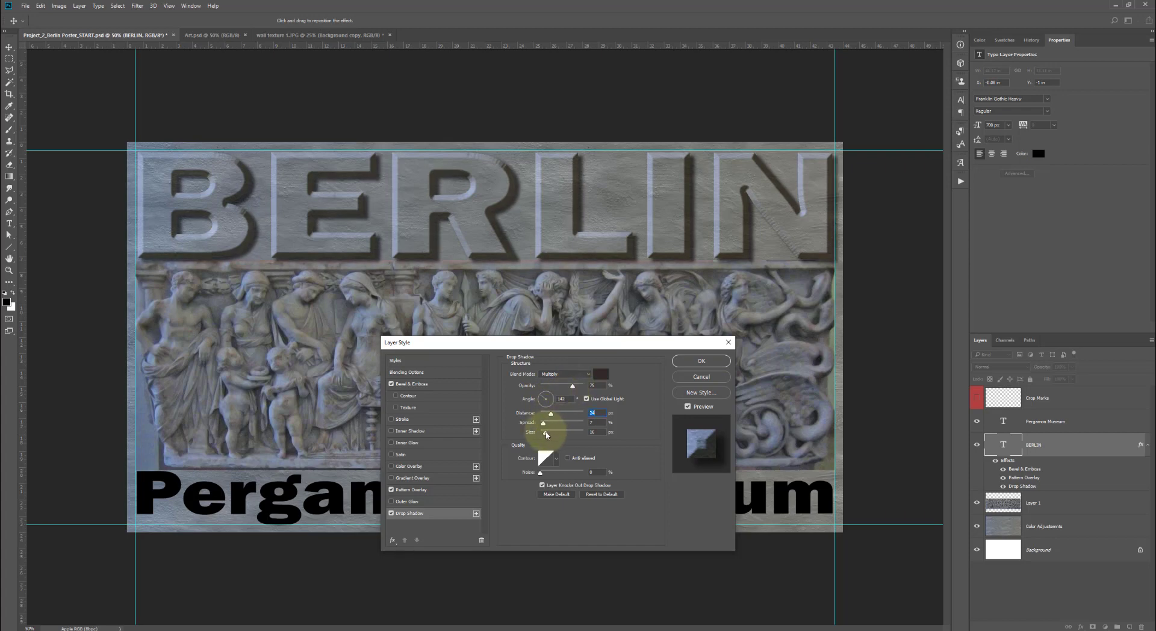
{"action": "left_click_drag", "start_coordinate": [546, 434], "coordinate": [549, 437]}
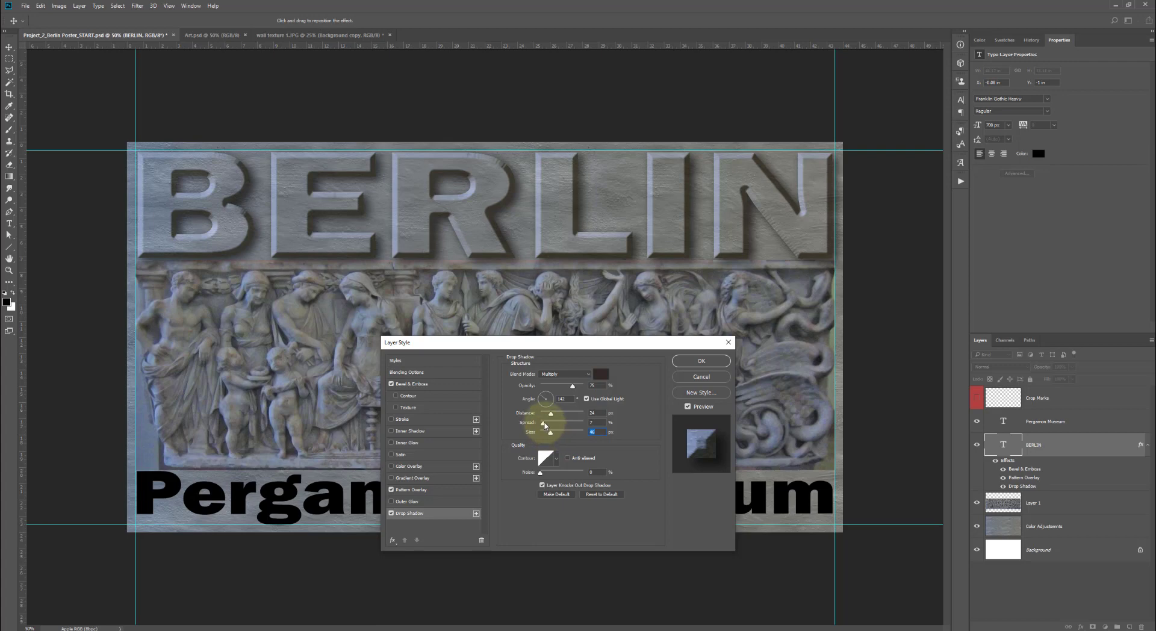
{"action": "left_click_drag", "start_coordinate": [544, 424], "coordinate": [552, 434]}
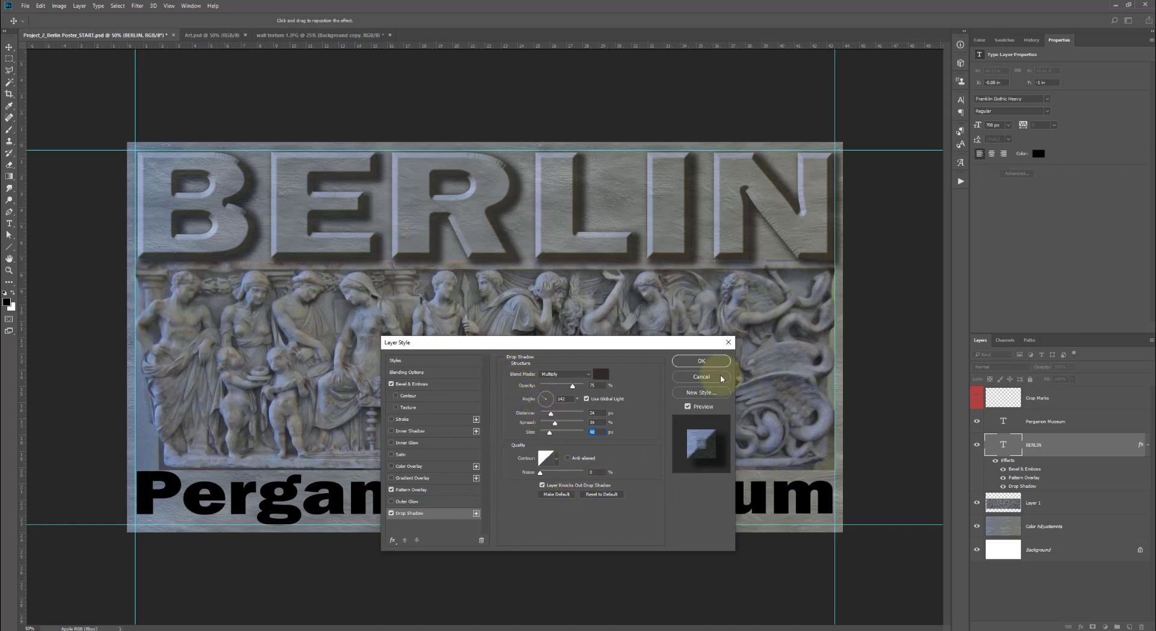
{"action": "left_click", "coordinate": [699, 362]}
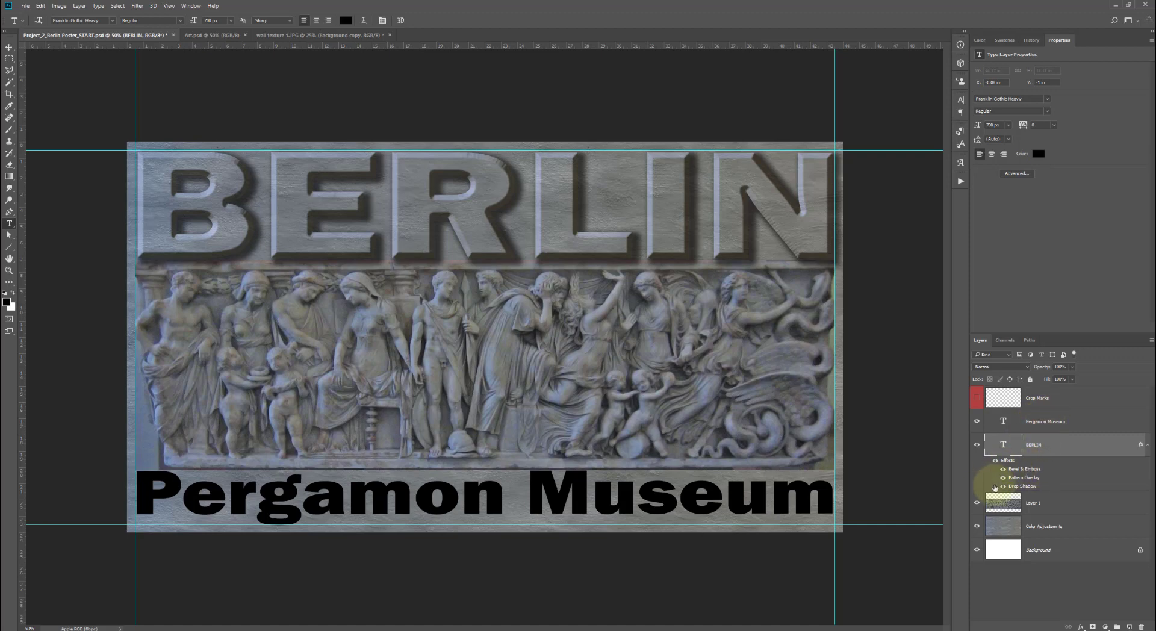
Copy the BERLIN layer style and paste it onto the Pergamon Museum text layer
{"action": "right_click", "coordinate": [1026, 465]}
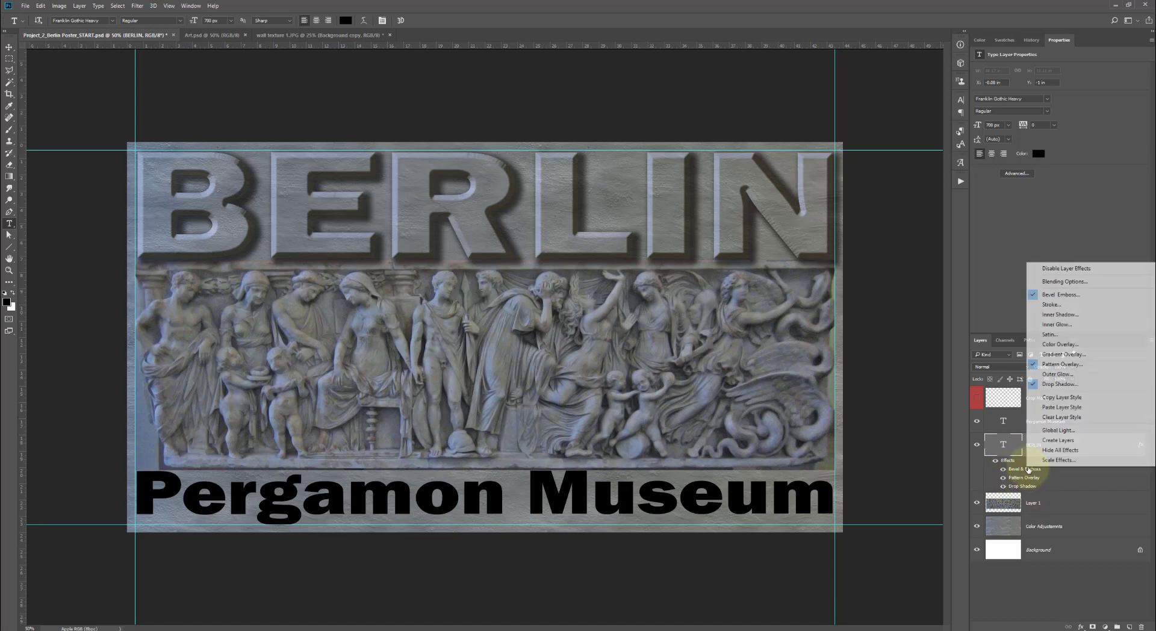
{"action": "left_click", "coordinate": [1083, 397]}
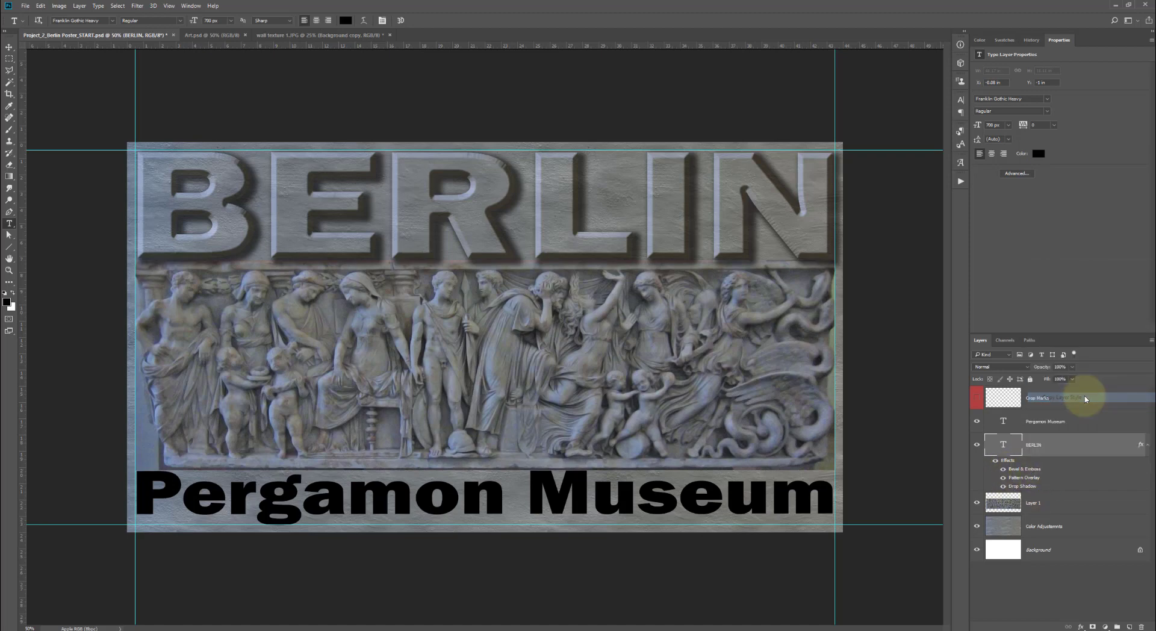
{"action": "left_click", "coordinate": [1038, 422]}
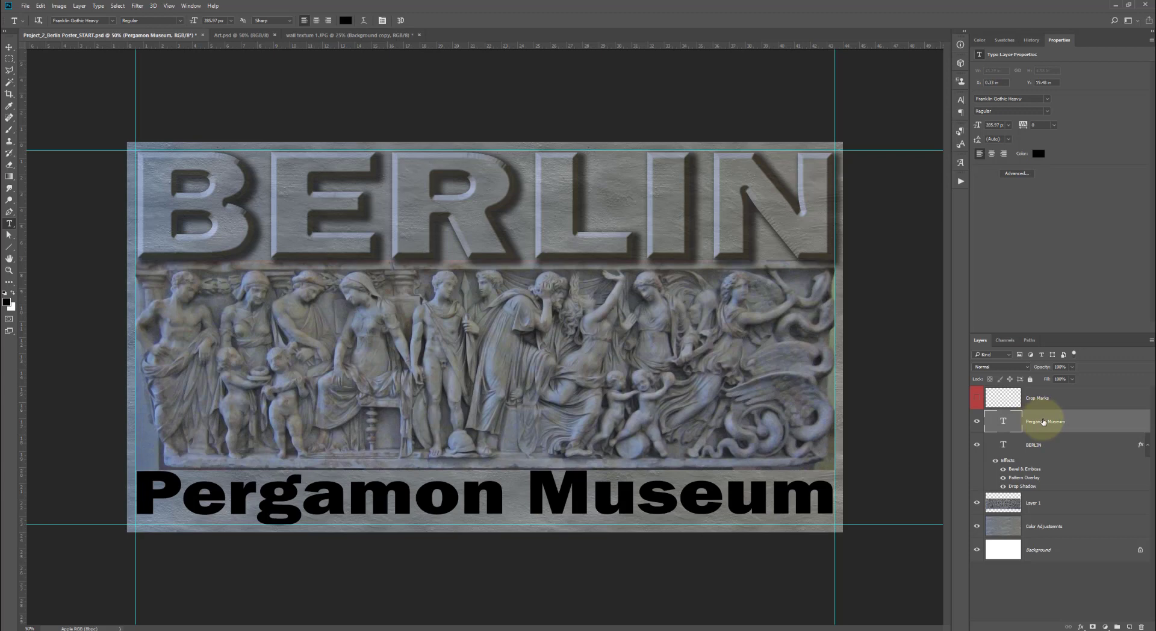
{"action": "right_click", "coordinate": [1044, 422]}
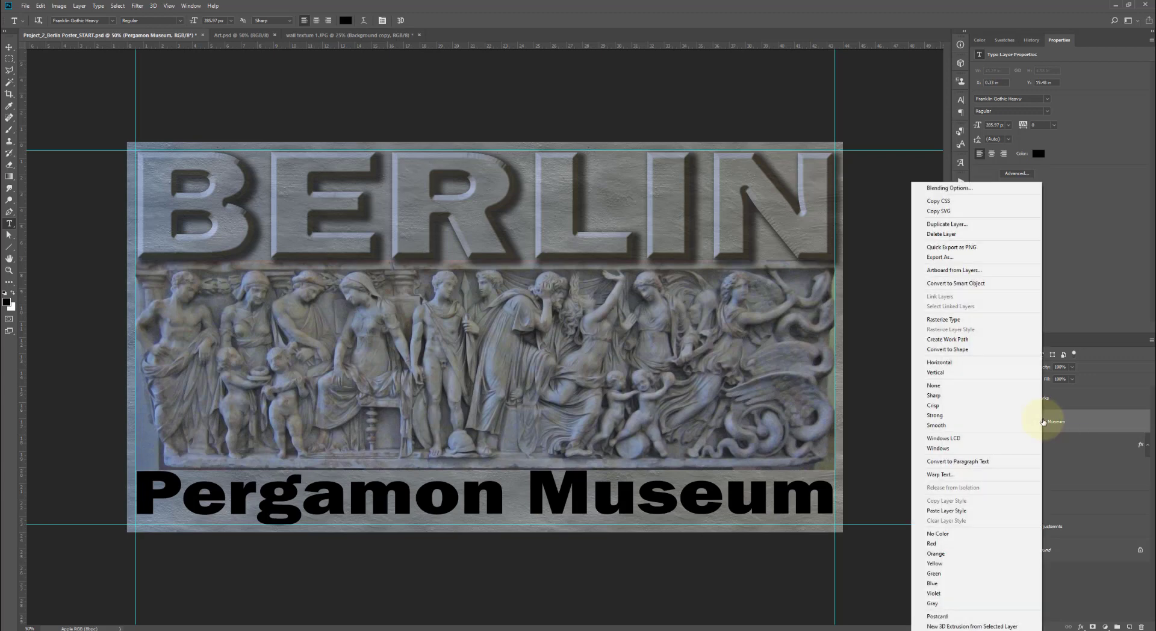
{"action": "left_click", "coordinate": [988, 511]}
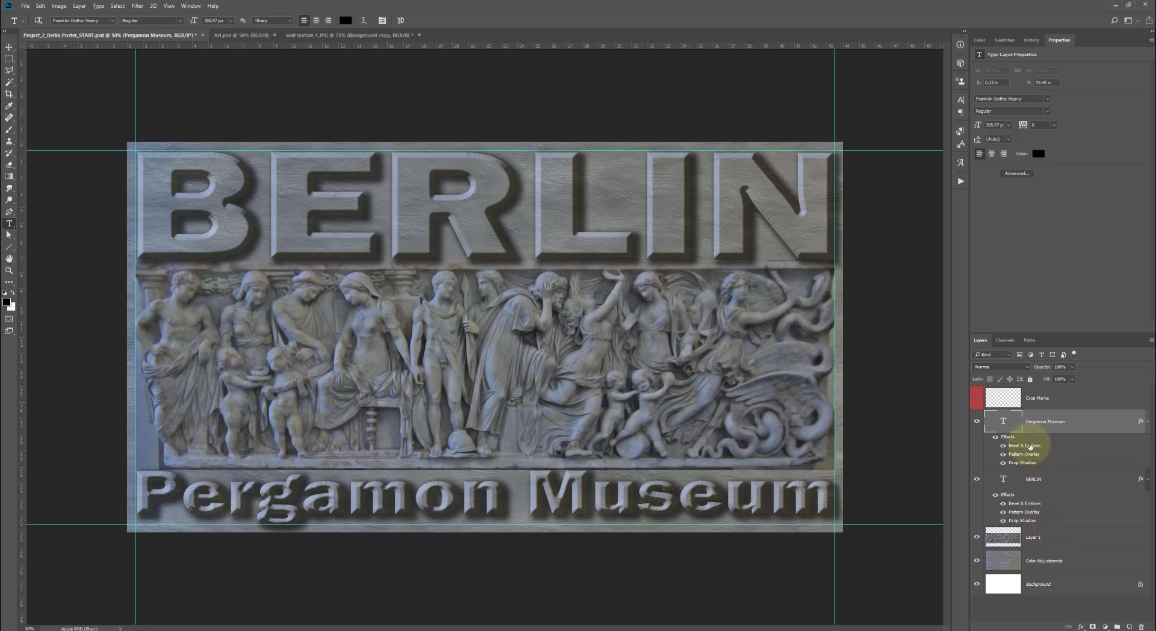
Reduce the Bevel & Emboss size on the Pergamon Museum layer to suit its smaller lettering
{"action": "double_click", "coordinate": [1030, 446]}
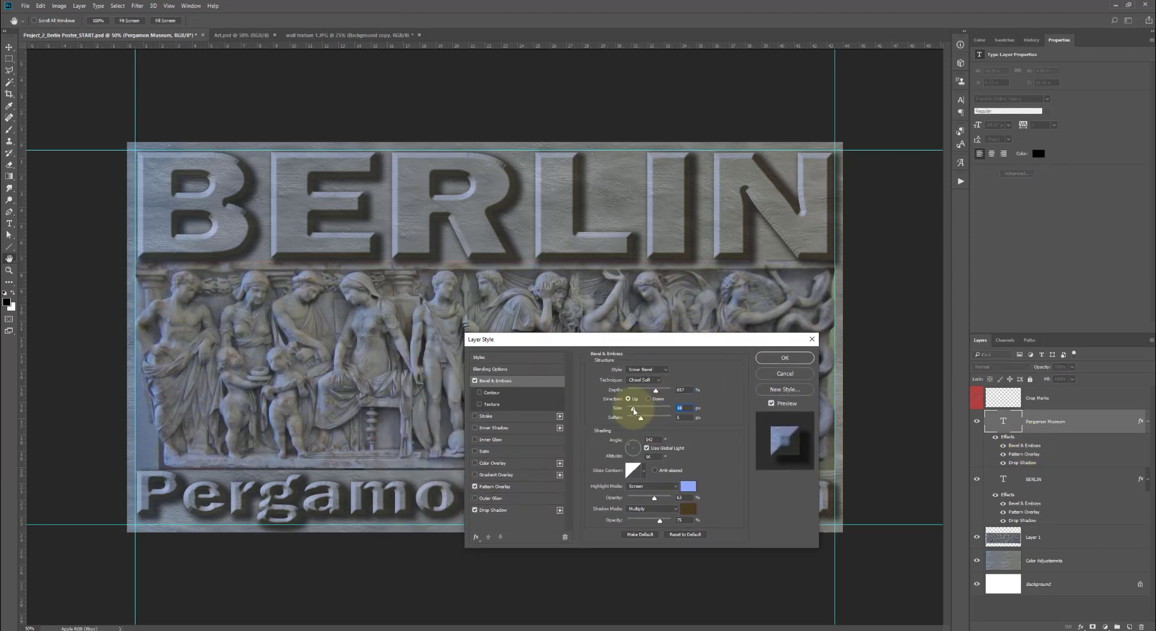
{"action": "left_click_drag", "start_coordinate": [634, 411], "coordinate": [631, 411]}
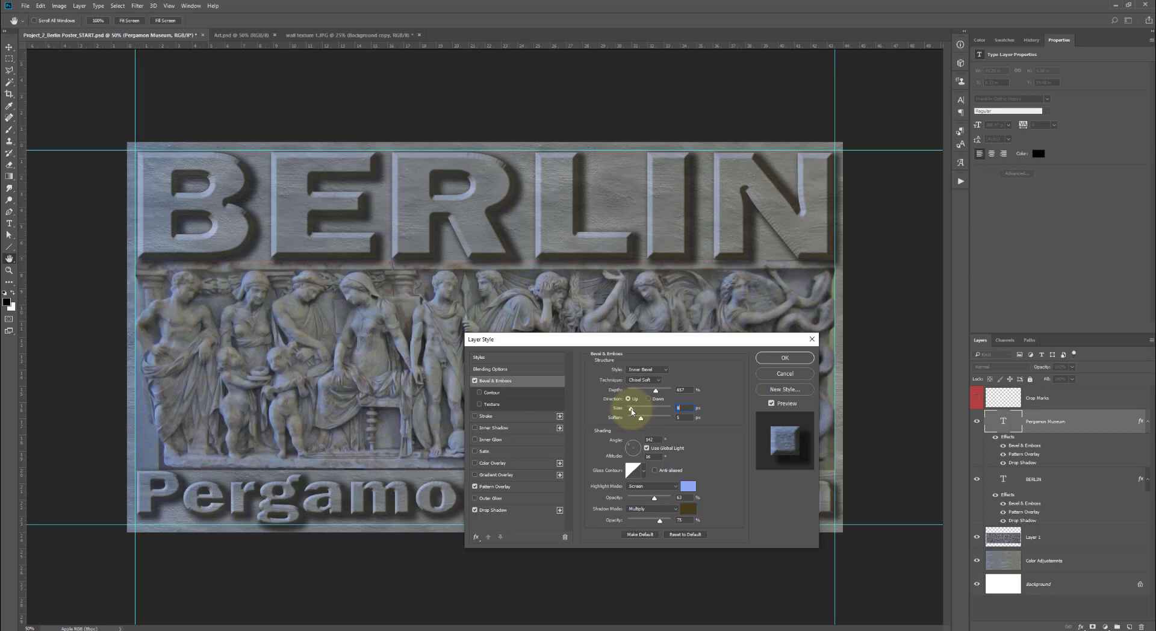
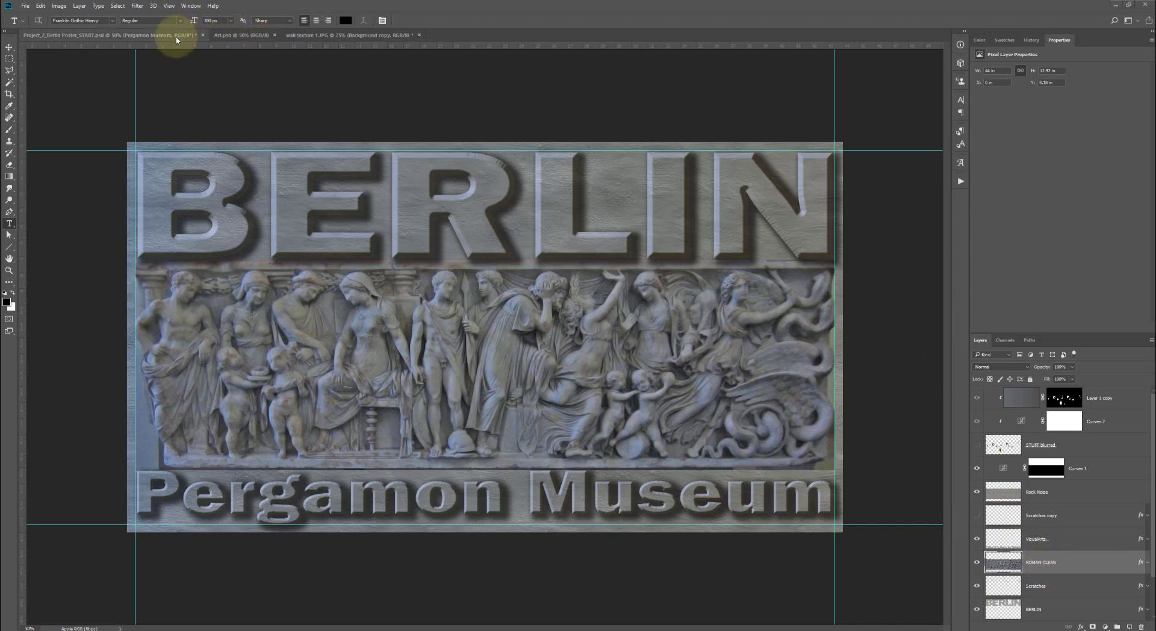
Reduce the drop shadow's distance, spread and size on the Pergamon Museum text layer and apply the layer style
{"action": "left_click", "coordinate": [165, 36]}
{"action": "left_click", "coordinate": [1041, 423]}
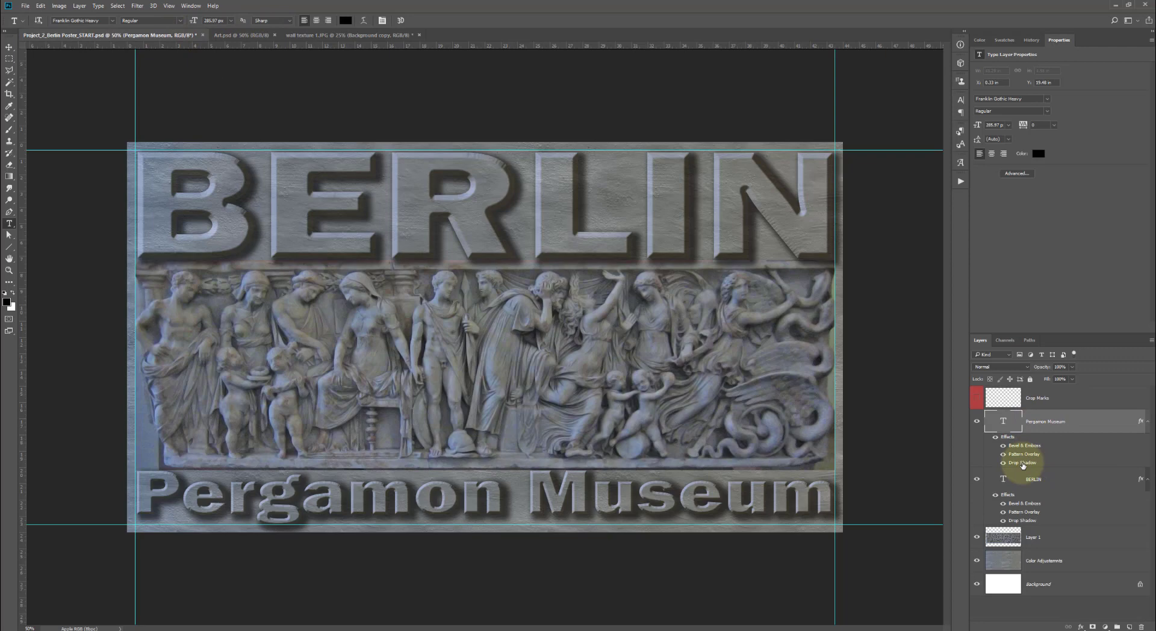
{"action": "double_click", "coordinate": [1022, 463]}
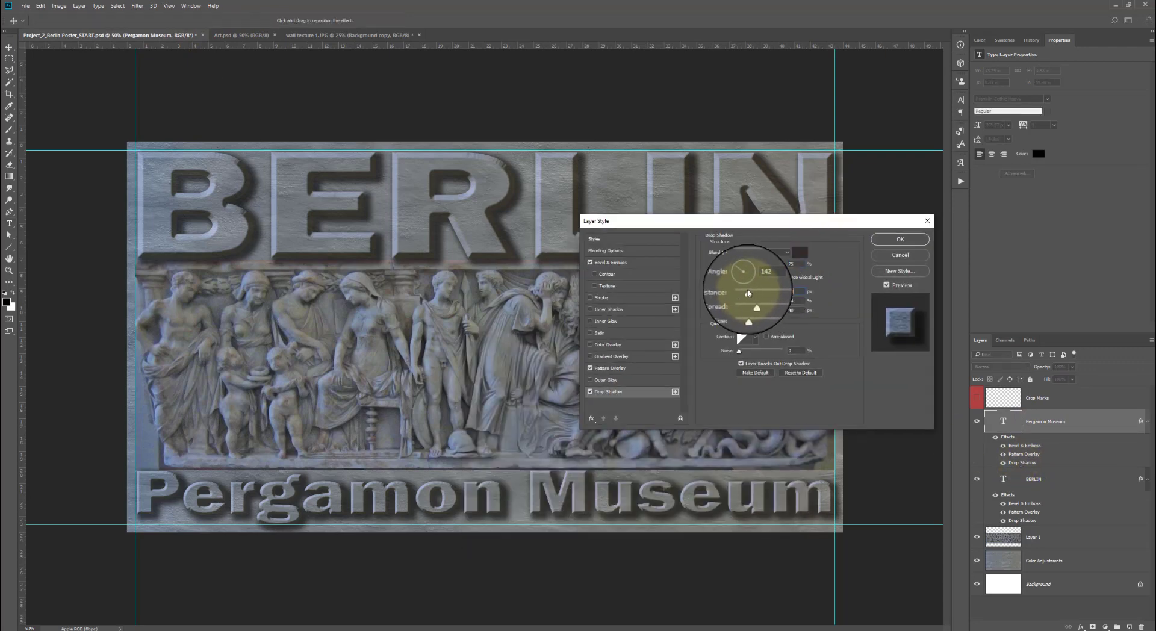
{"action": "left_click_drag", "start_coordinate": [748, 312], "coordinate": [745, 312]}
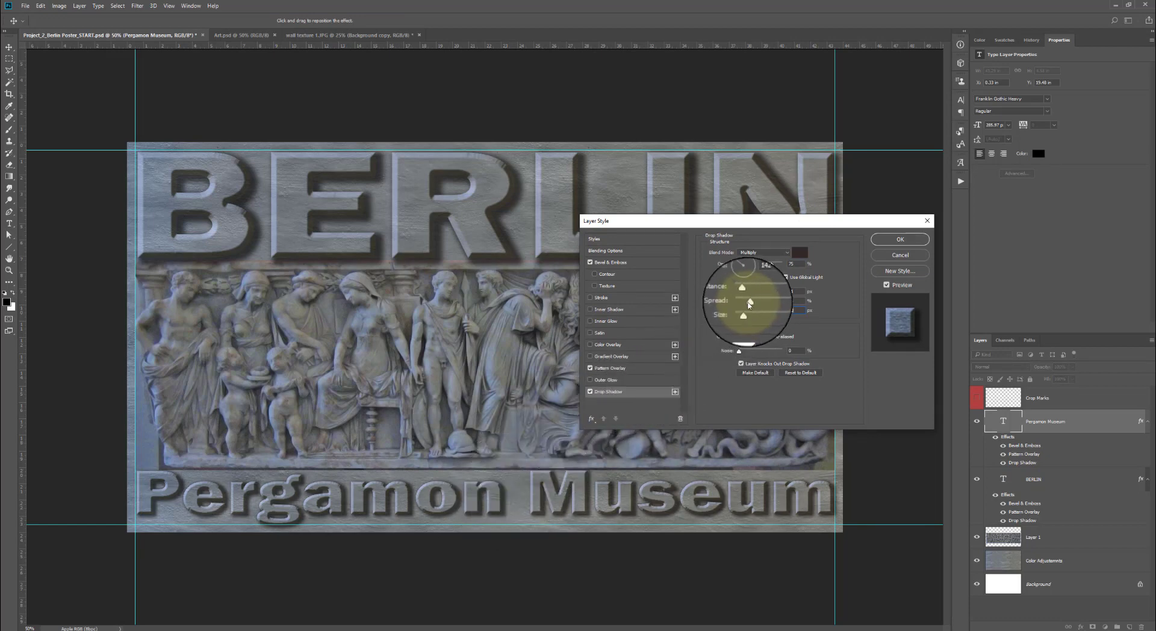
{"action": "left_click_drag", "start_coordinate": [749, 304], "coordinate": [751, 307]}
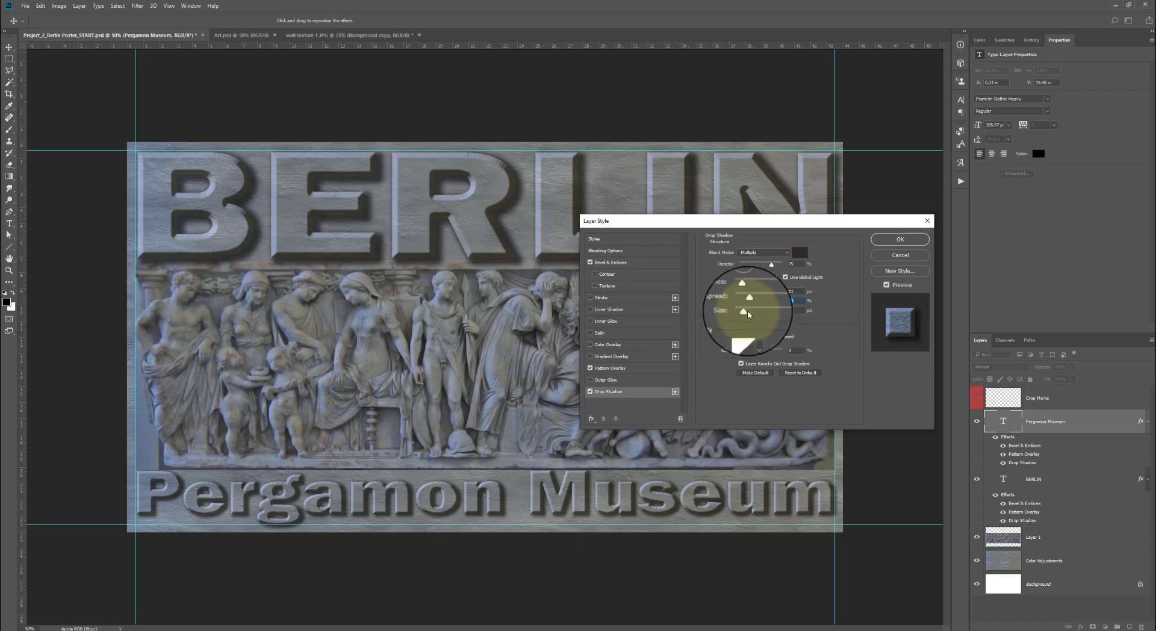
{"action": "mouse_move", "coordinate": [745, 312]}
{"action": "left_mouse_down"}
{"action": "mouse_move", "coordinate": [744, 293]}
{"action": "mouse_move", "coordinate": [749, 304]}
{"action": "left_mouse_up"}
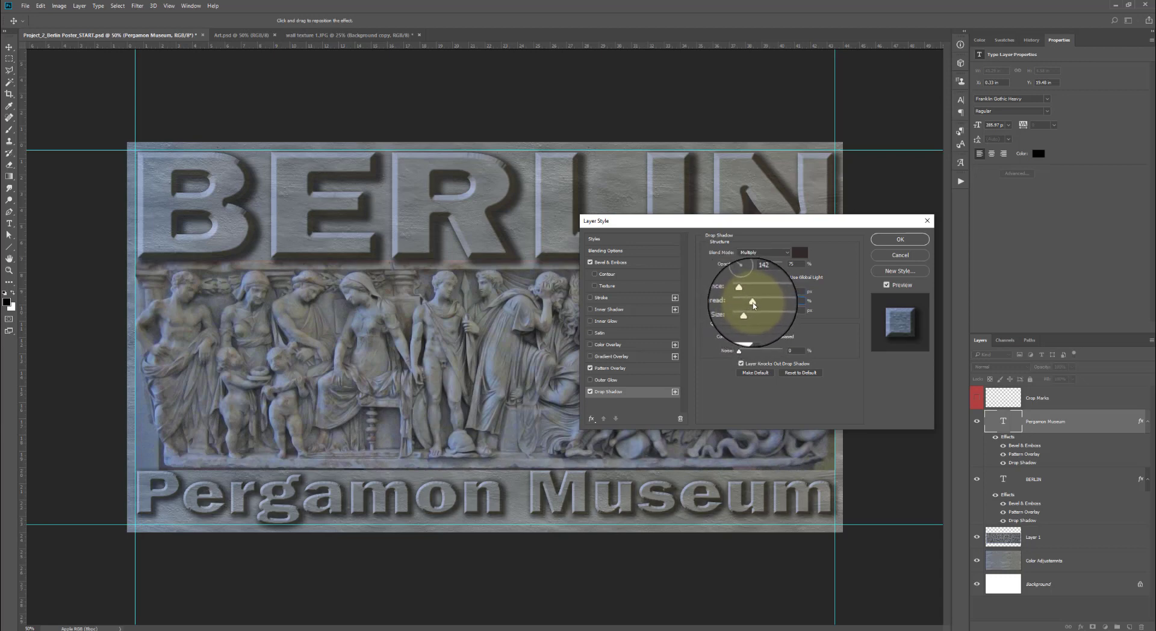
{"action": "left_click_drag", "start_coordinate": [747, 312], "coordinate": [745, 312]}
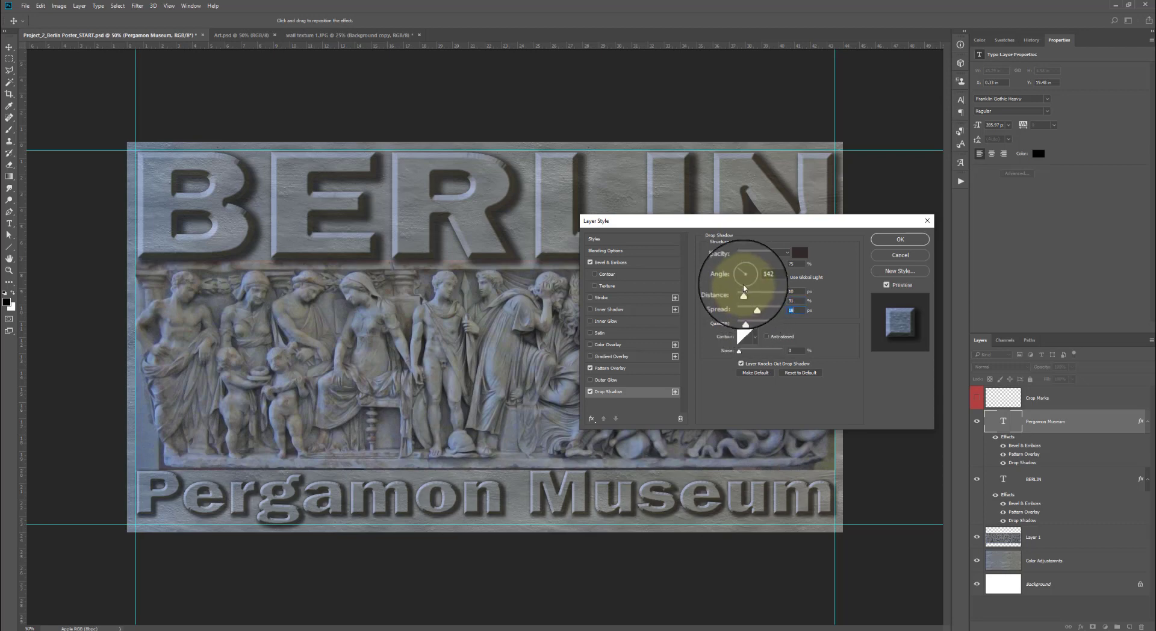
{"action": "left_click", "coordinate": [743, 293]}
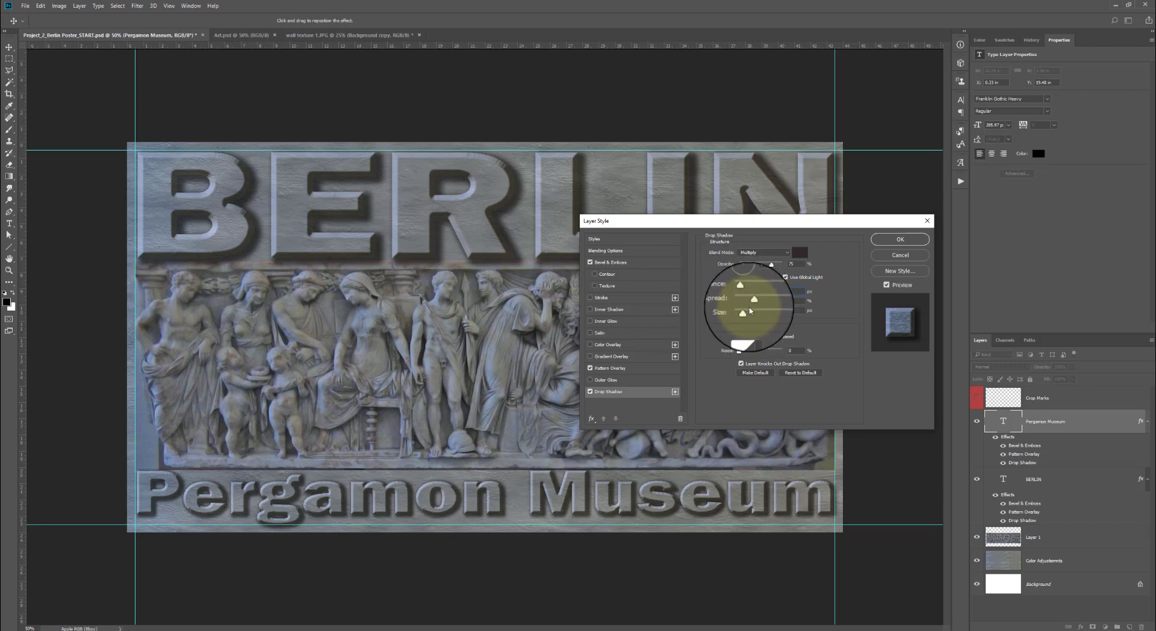
{"action": "left_click_drag", "start_coordinate": [753, 302], "coordinate": [748, 303]}
{"action": "left_click", "coordinate": [744, 294]}
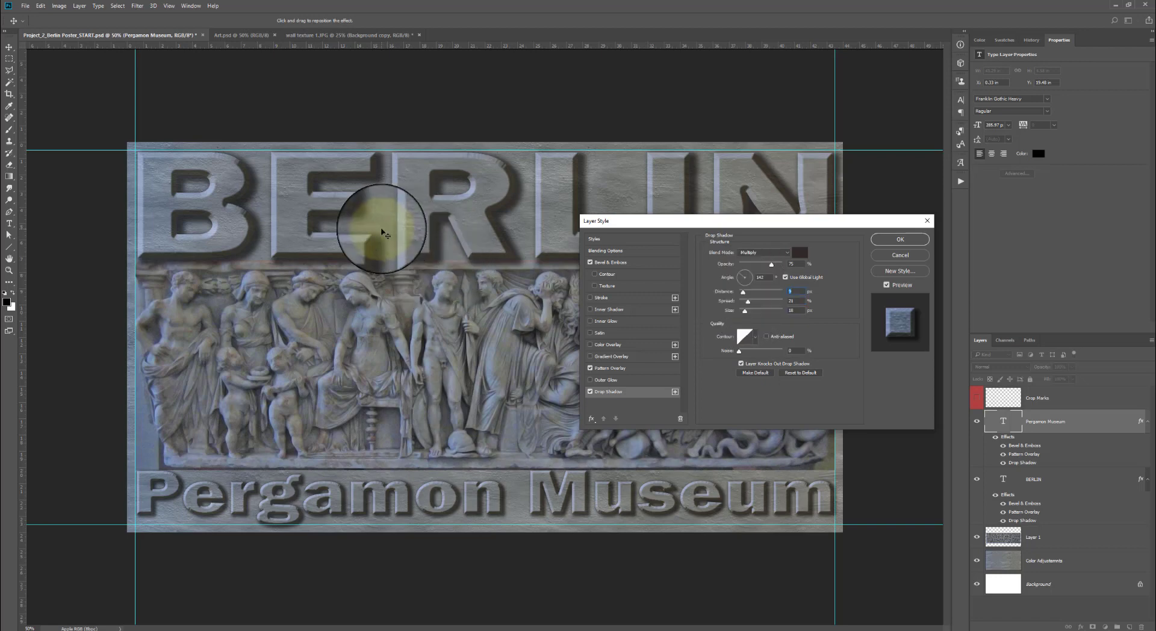
{"action": "left_click", "coordinate": [916, 241]}
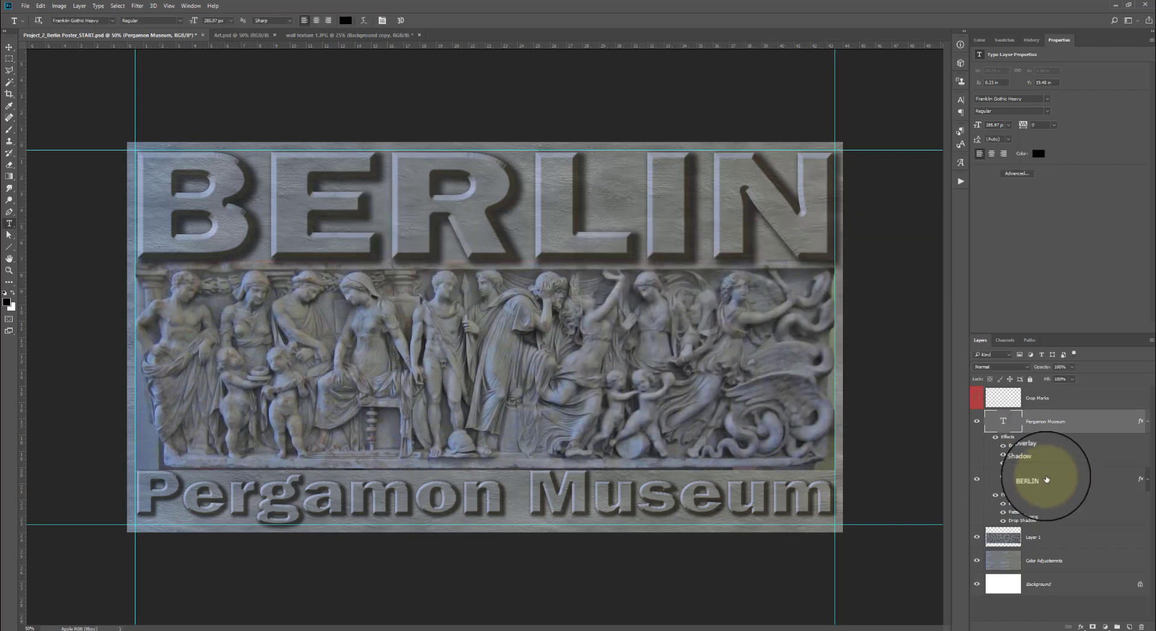
Lower the distance, spread and size of the BERLIN text layer's drop shadow and apply the change
{"action": "left_click", "coordinate": [1034, 480]}
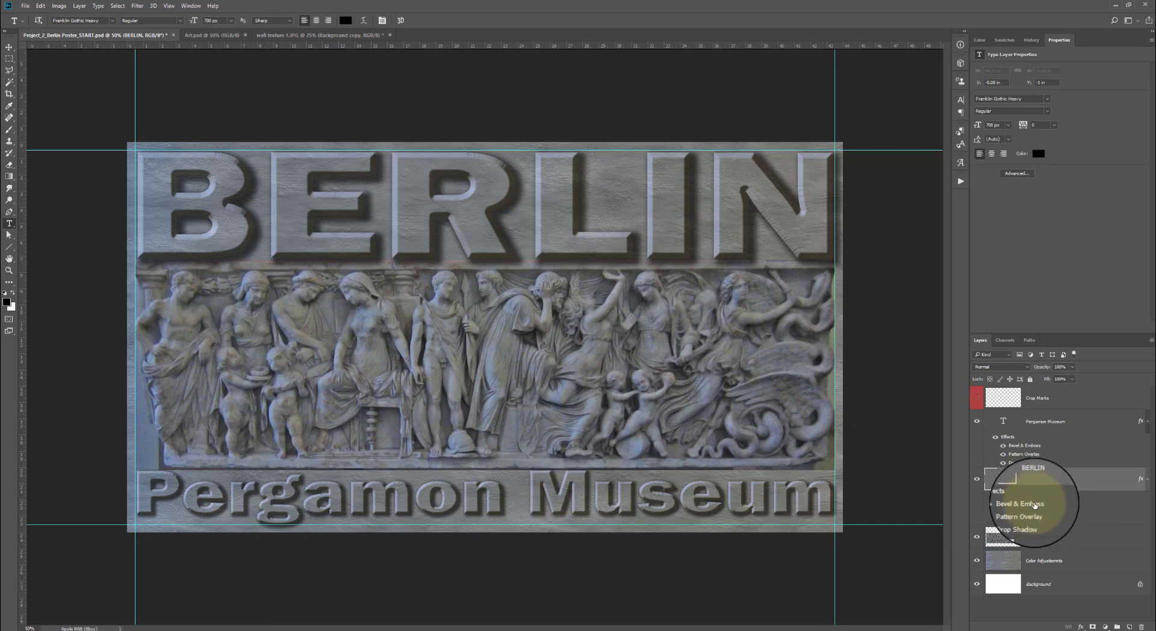
{"action": "double_click", "coordinate": [1030, 521]}
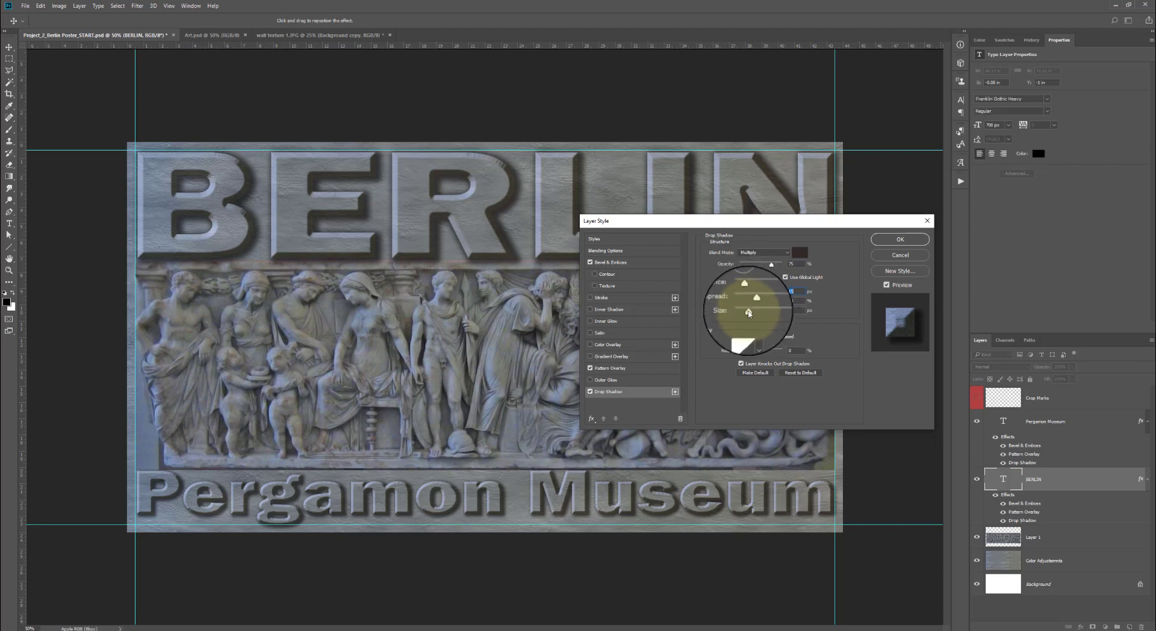
{"action": "left_click_drag", "start_coordinate": [748, 312], "coordinate": [747, 313]}
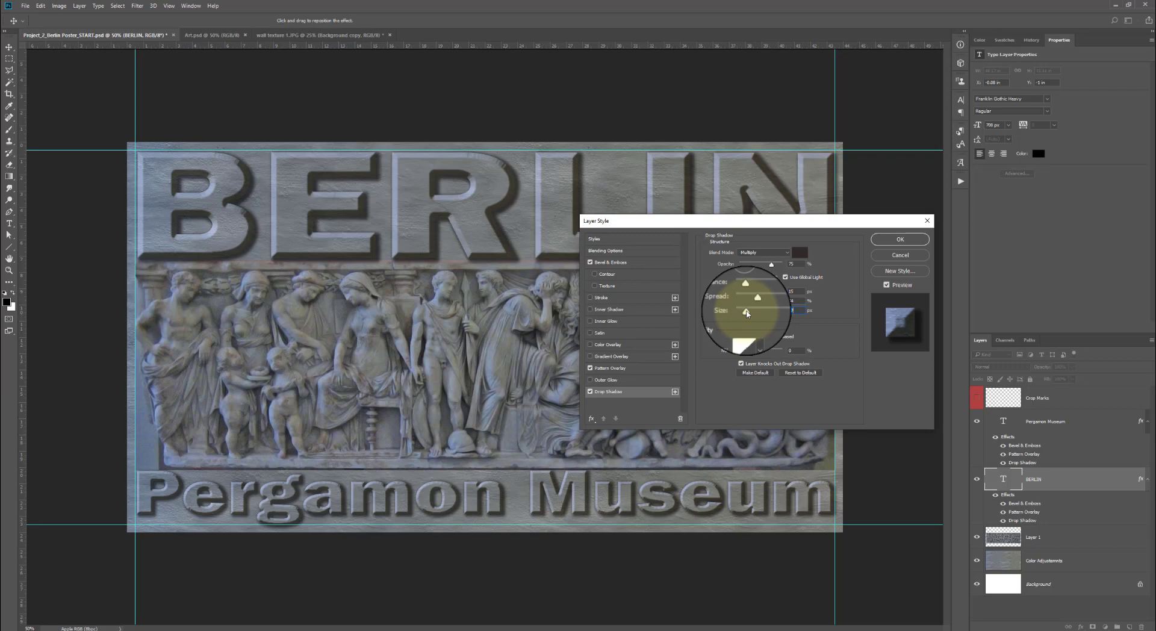
{"action": "left_click_drag", "start_coordinate": [754, 303], "coordinate": [749, 304]}
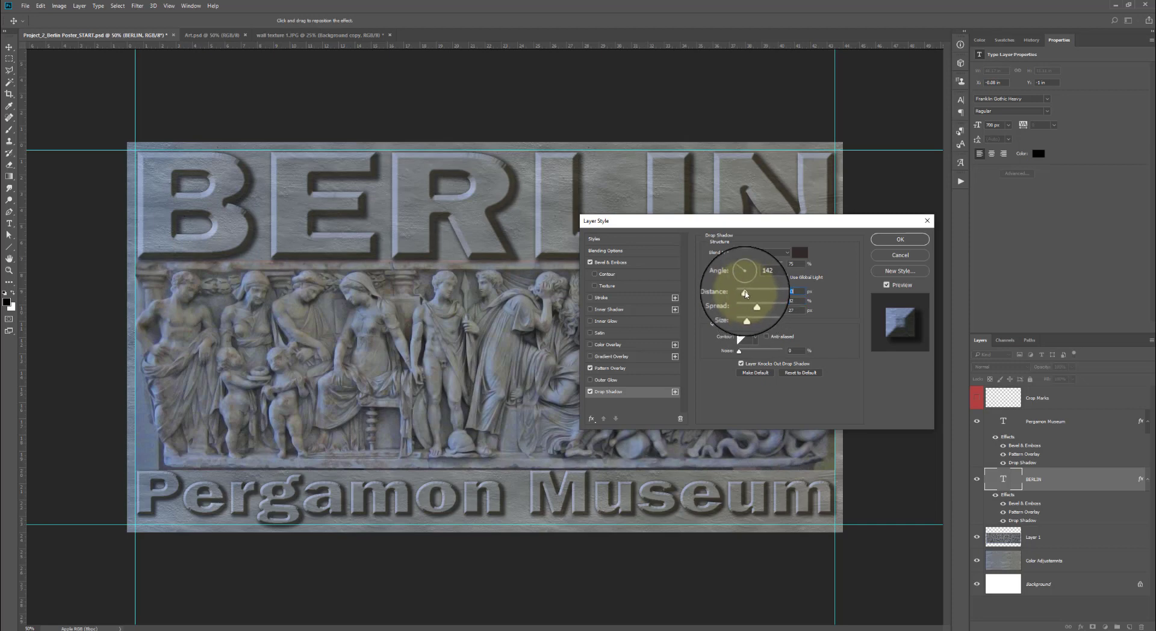
{"action": "left_click_drag", "start_coordinate": [746, 294], "coordinate": [744, 293]}
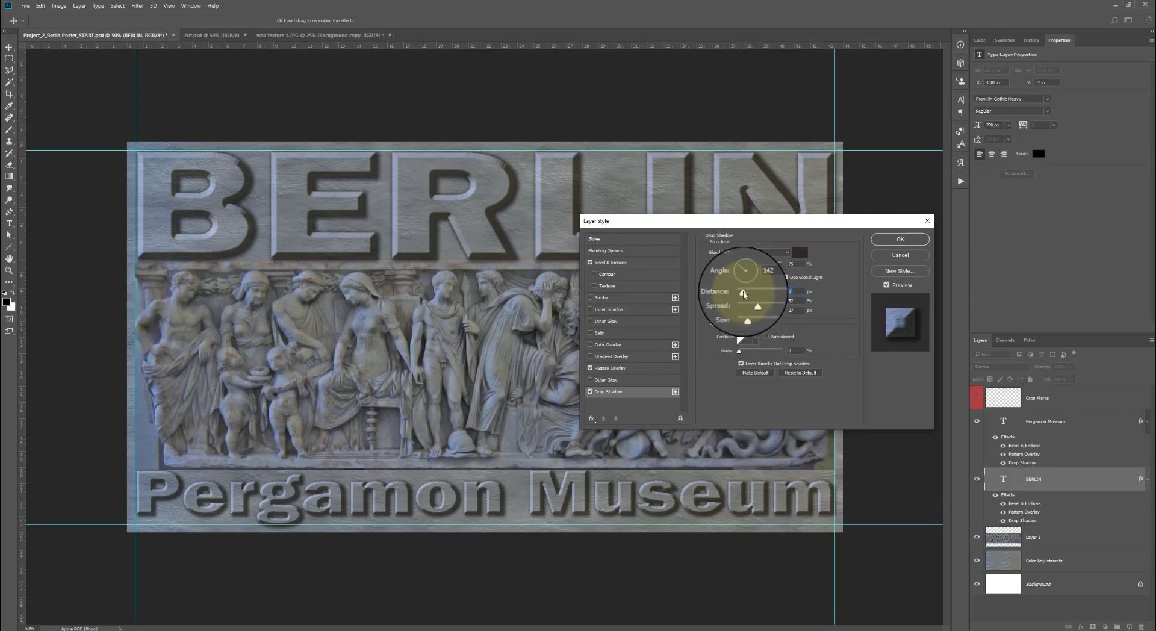
{"action": "left_click_drag", "start_coordinate": [753, 304], "coordinate": [747, 314]}
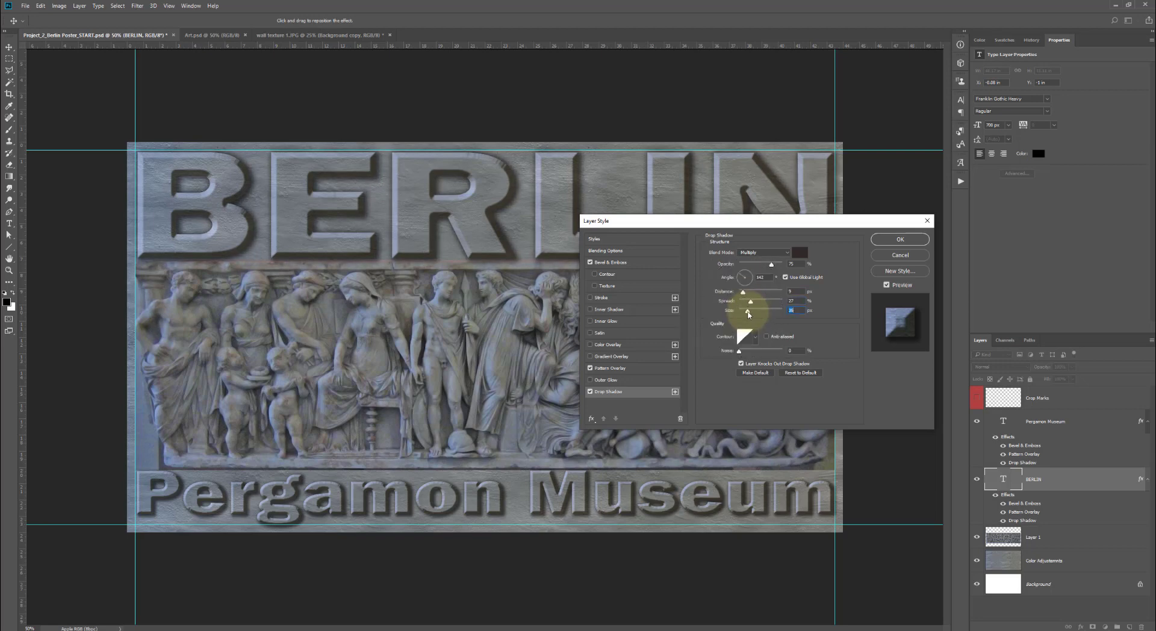
{"action": "left_click", "coordinate": [900, 239]}
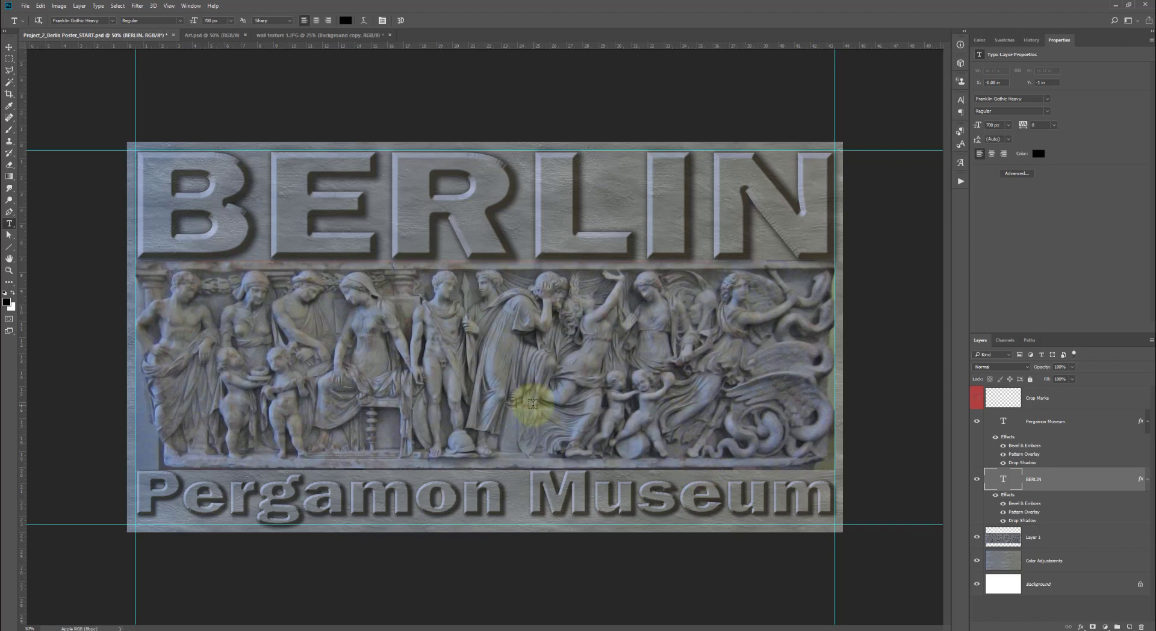
Copy the BERLIN layer style onto the relief on Layer 1, hide its Pattern Overlay, and compare with the effects off and on
{"action": "right_click", "coordinate": [1139, 478]}
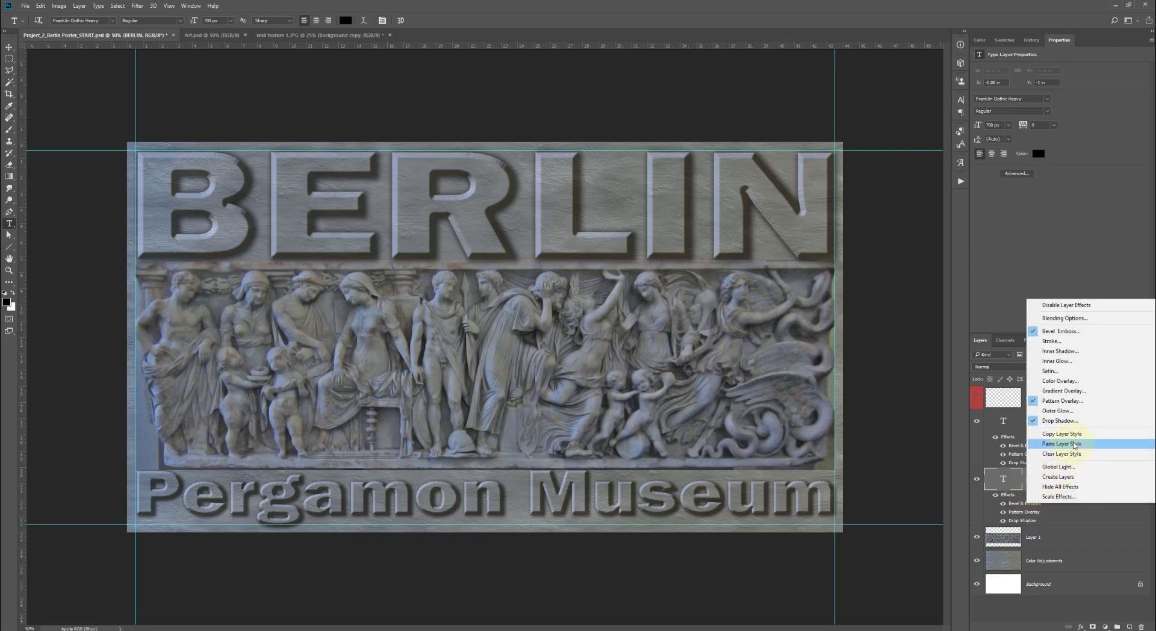
{"action": "left_click", "coordinate": [1078, 434]}
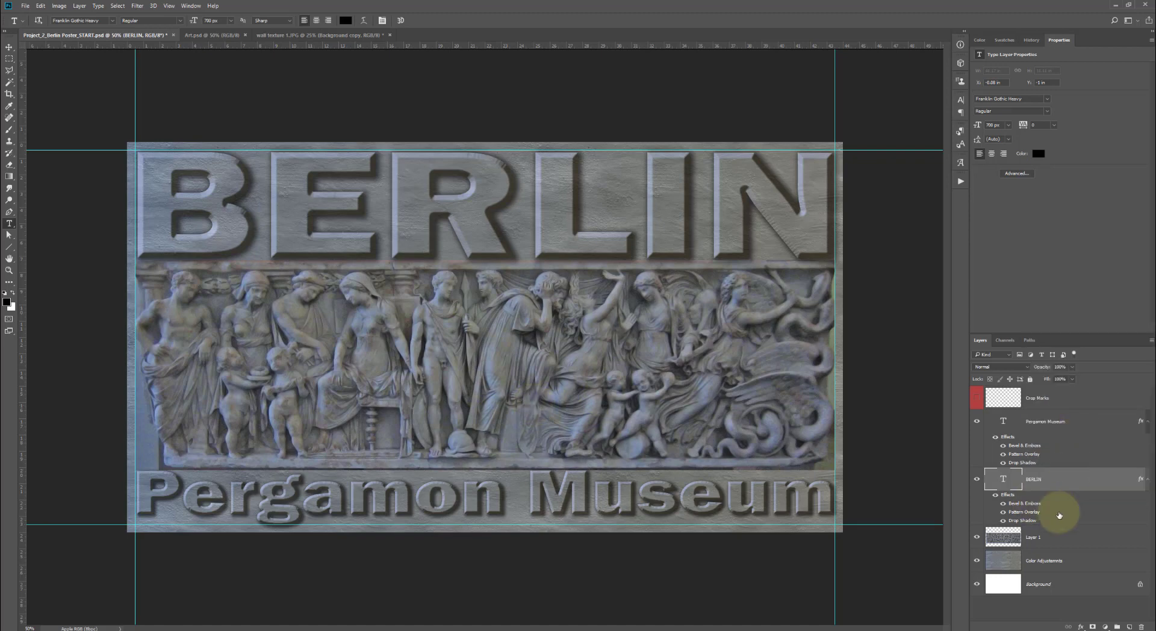
{"action": "left_click", "coordinate": [1034, 538]}
{"action": "right_click", "coordinate": [1032, 537]}
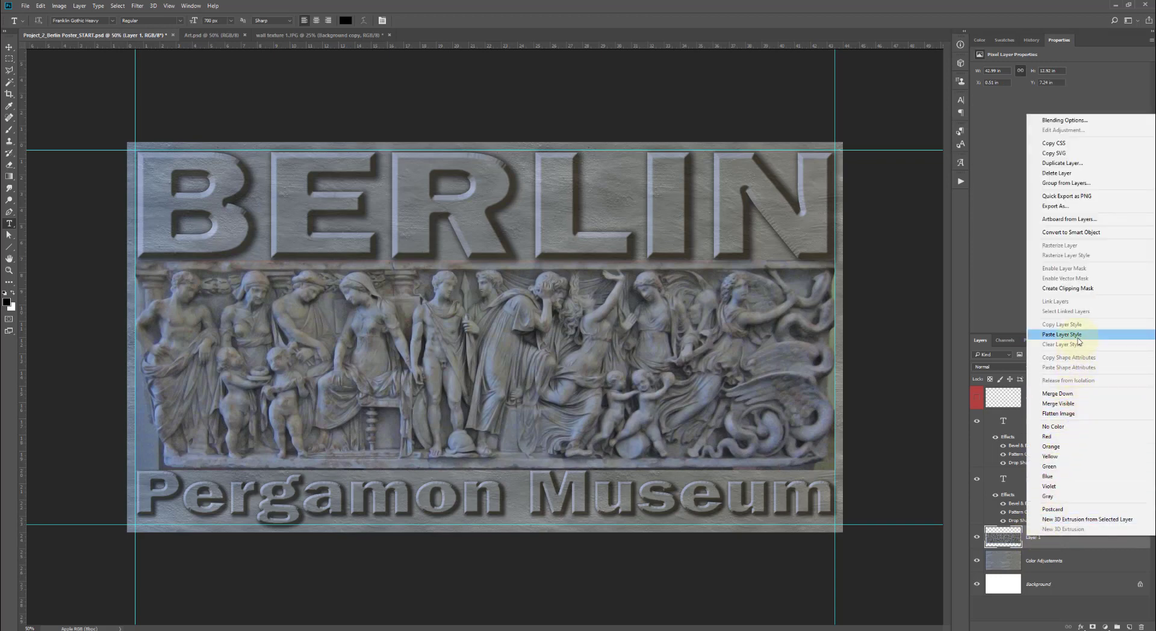
{"action": "left_click", "coordinate": [1061, 334]}
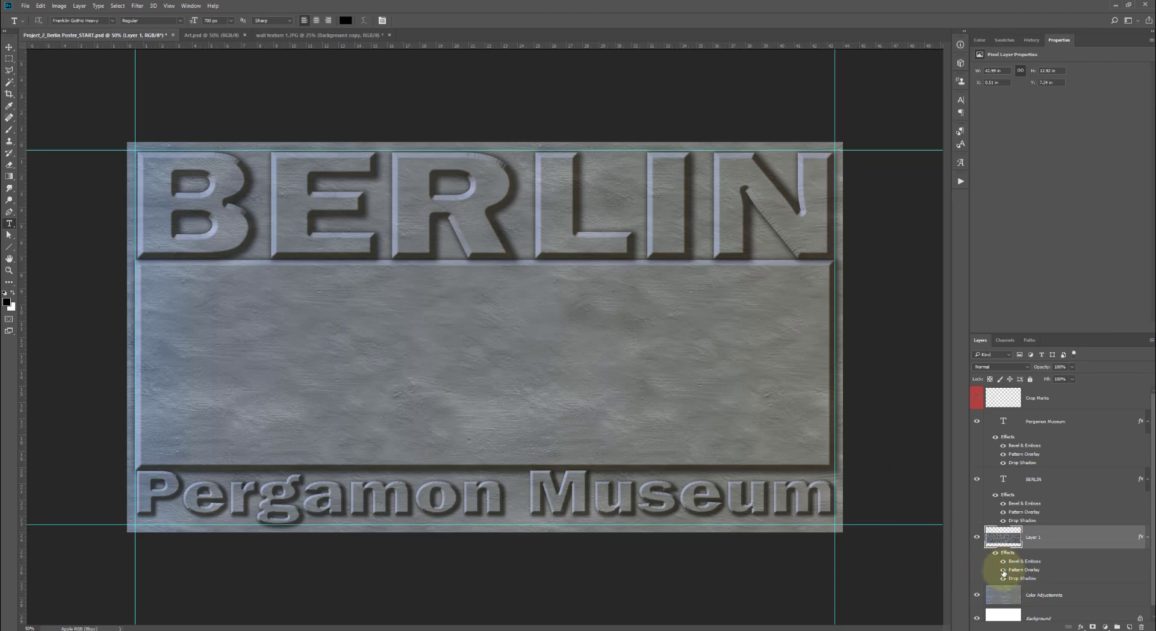
{"action": "left_click", "coordinate": [1003, 570]}
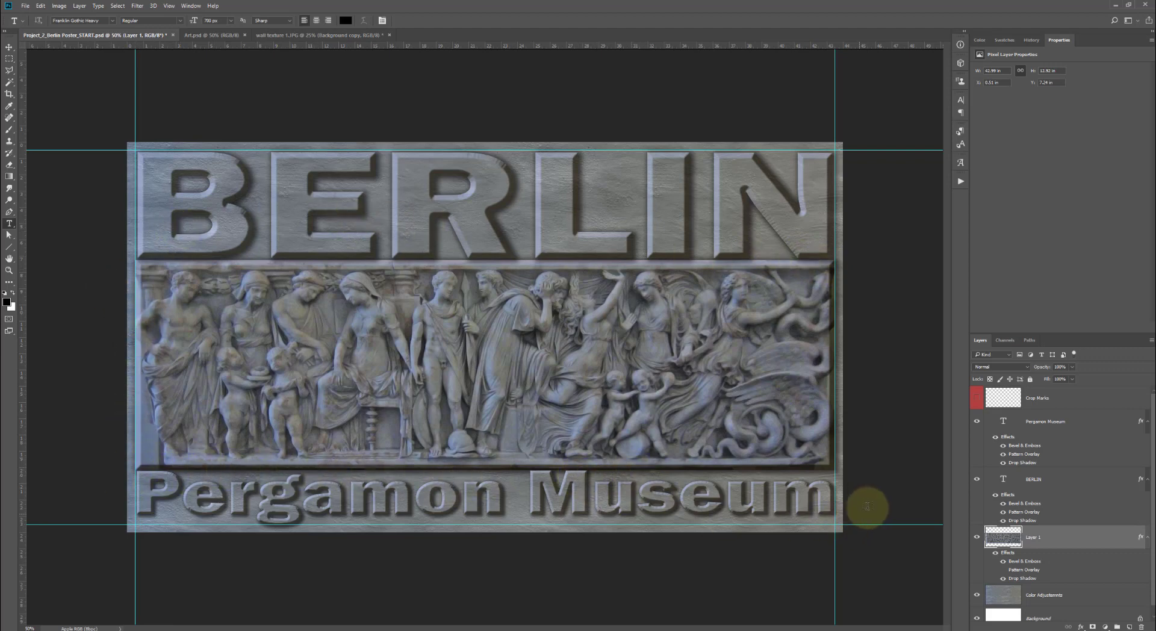
{"action": "left_click", "coordinate": [995, 553]}
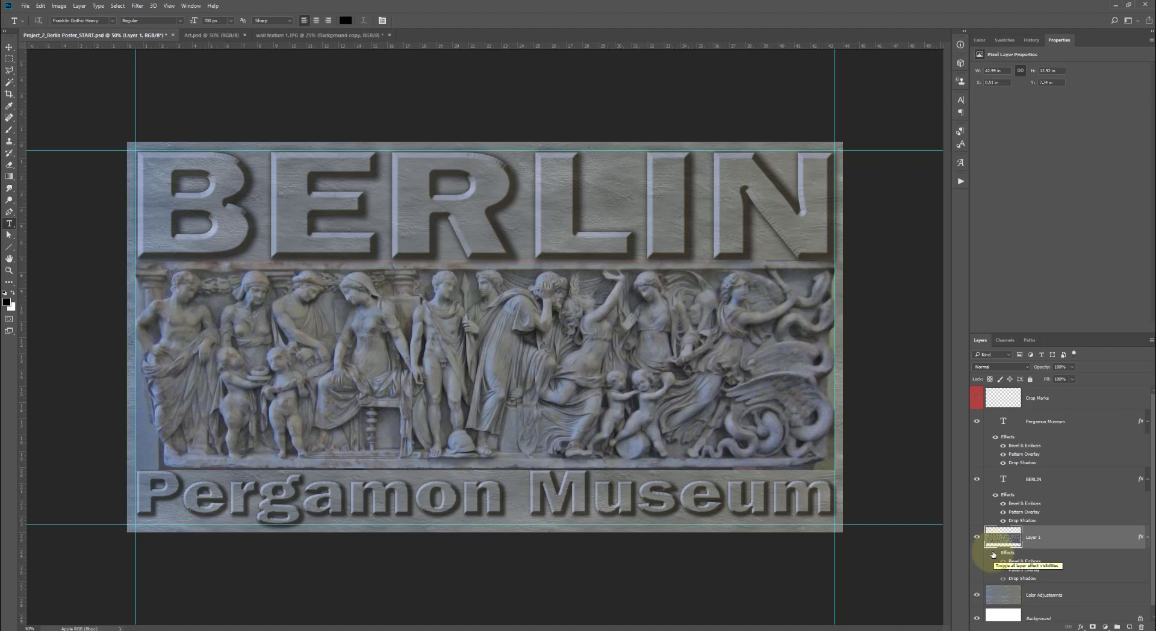
{"action": "left_click", "coordinate": [993, 553]}
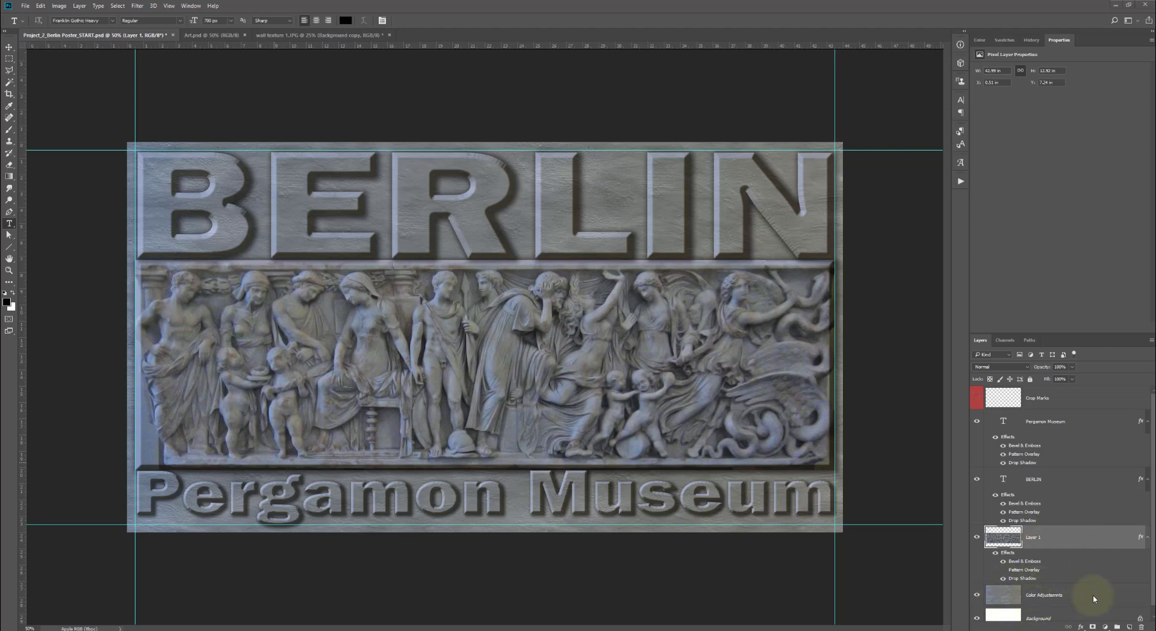
Create a new layer between Layer 1 and Color Adjustments and name it "Bumps blemishes"
{"action": "left_click", "coordinate": [1128, 627]}
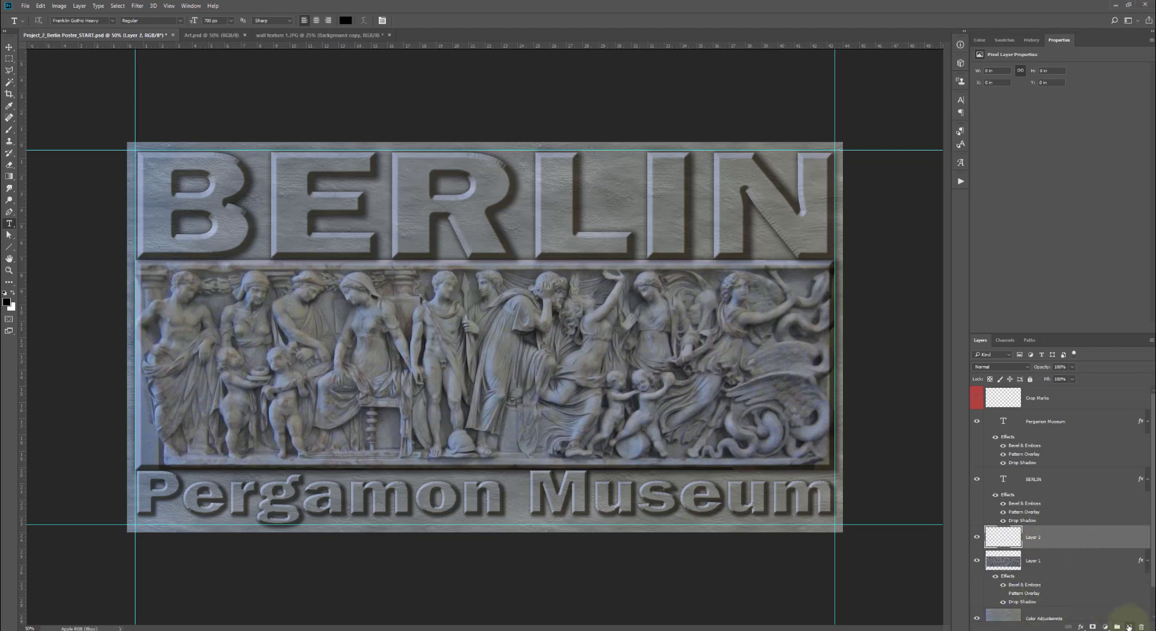
{"action": "scroll", "coordinate": [1078, 566], "scroll_direction": "down", "scroll_amount": 2}
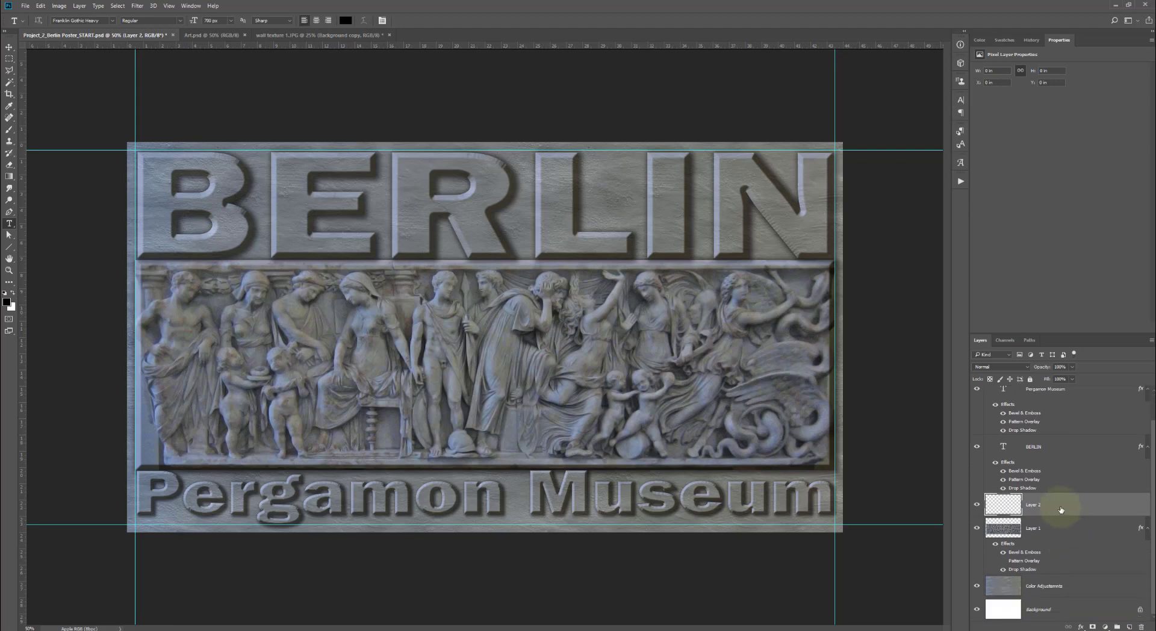
{"action": "left_click_drag", "start_coordinate": [1057, 508], "coordinate": [1064, 581]}
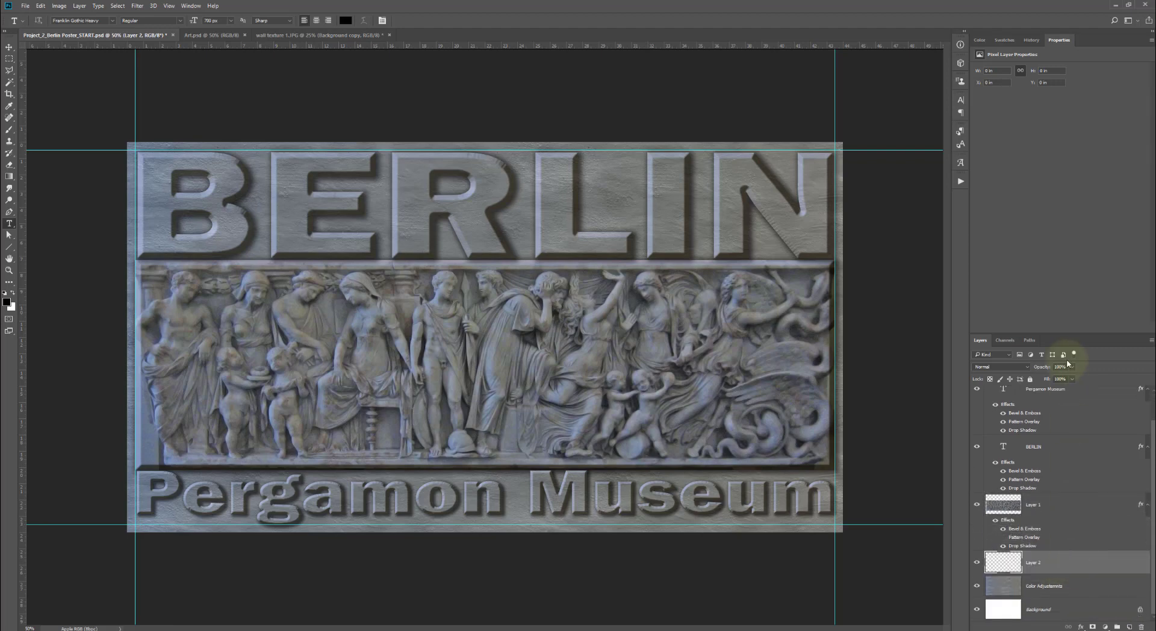
{"action": "left_click_drag", "start_coordinate": [1080, 333], "coordinate": [1042, 116]}
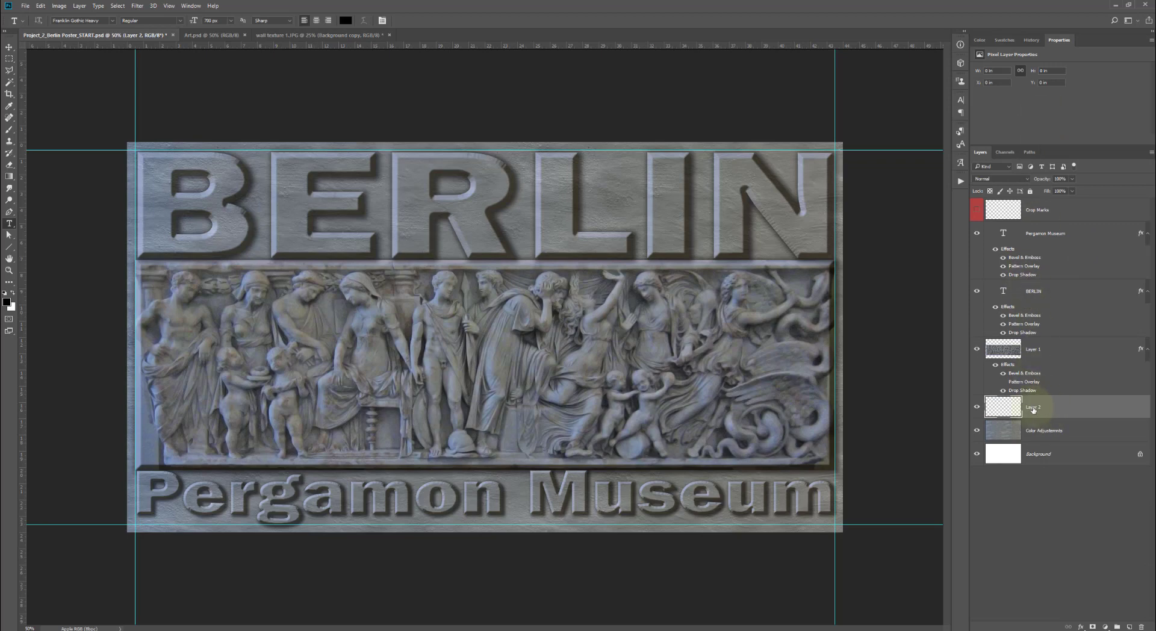
{"action": "double_click", "coordinate": [1030, 408]}
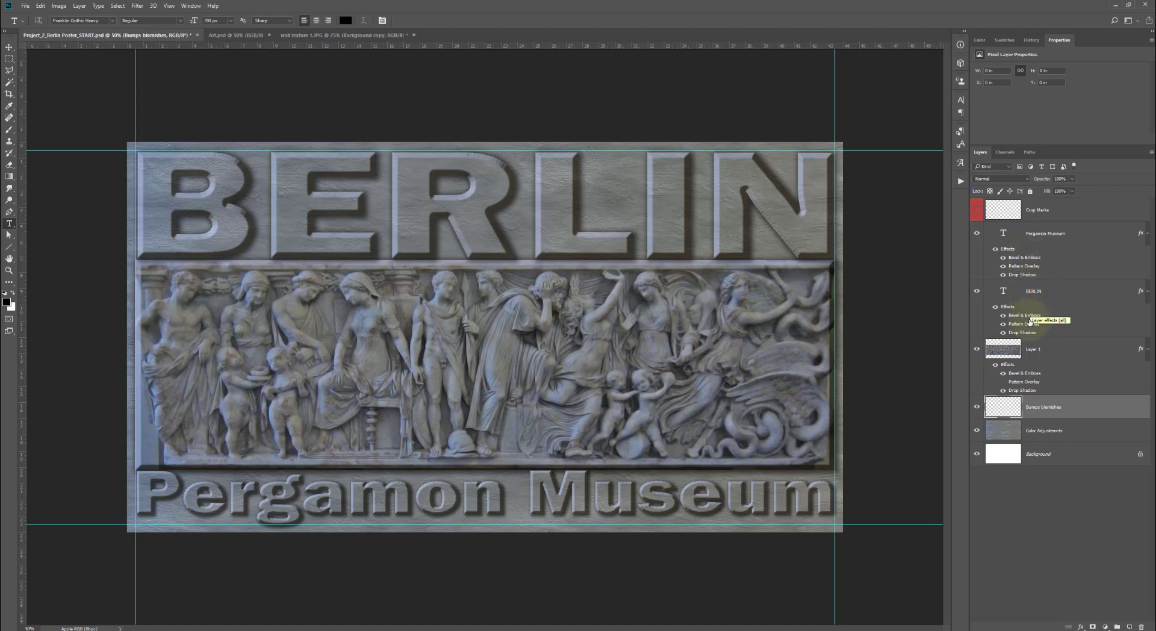
Copy the BERLIN layer style onto the Bumps blemishes layer and turn off its Drop Shadow effect
{"action": "right_click", "coordinate": [1025, 315]}
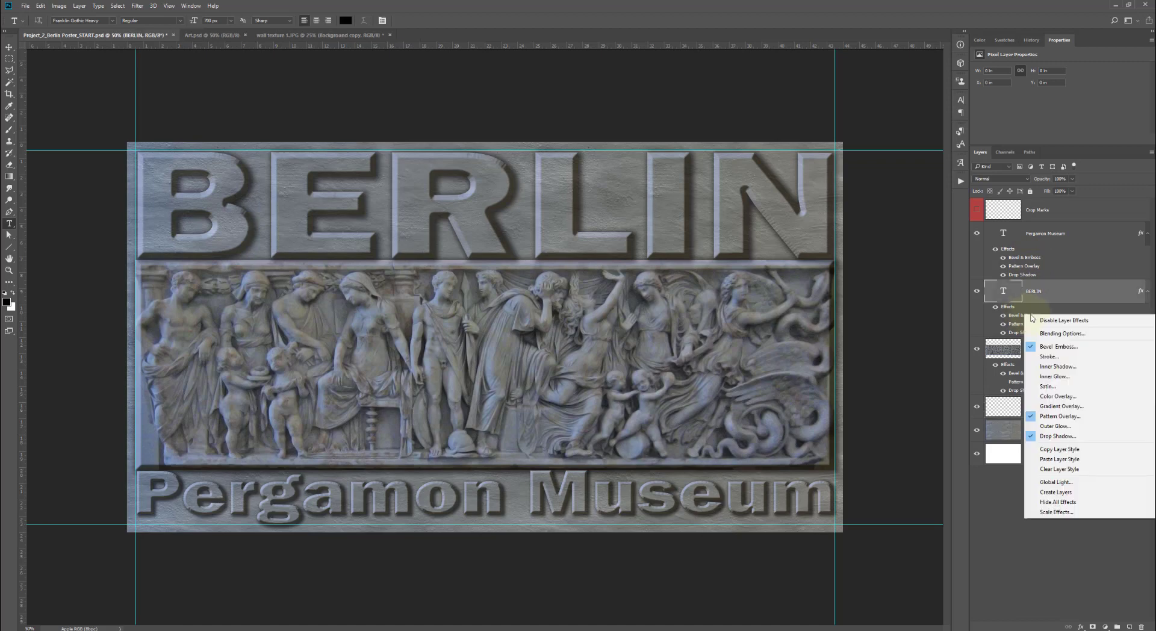
{"action": "left_click", "coordinate": [1085, 449]}
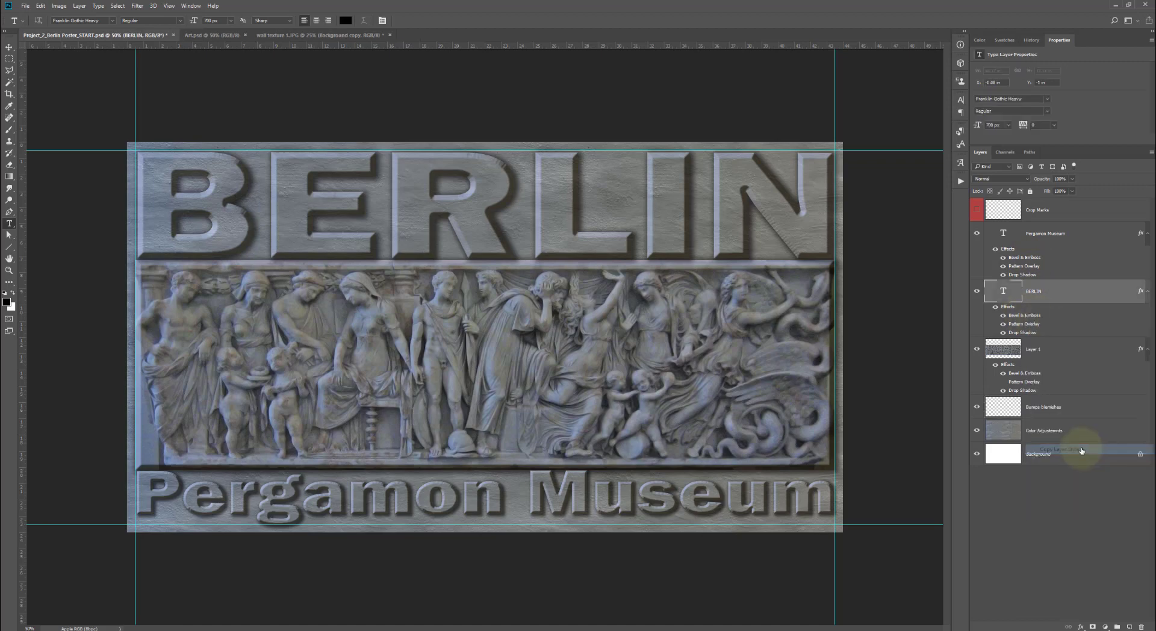
{"action": "left_click", "coordinate": [1044, 409]}
{"action": "right_click", "coordinate": [1045, 407]}
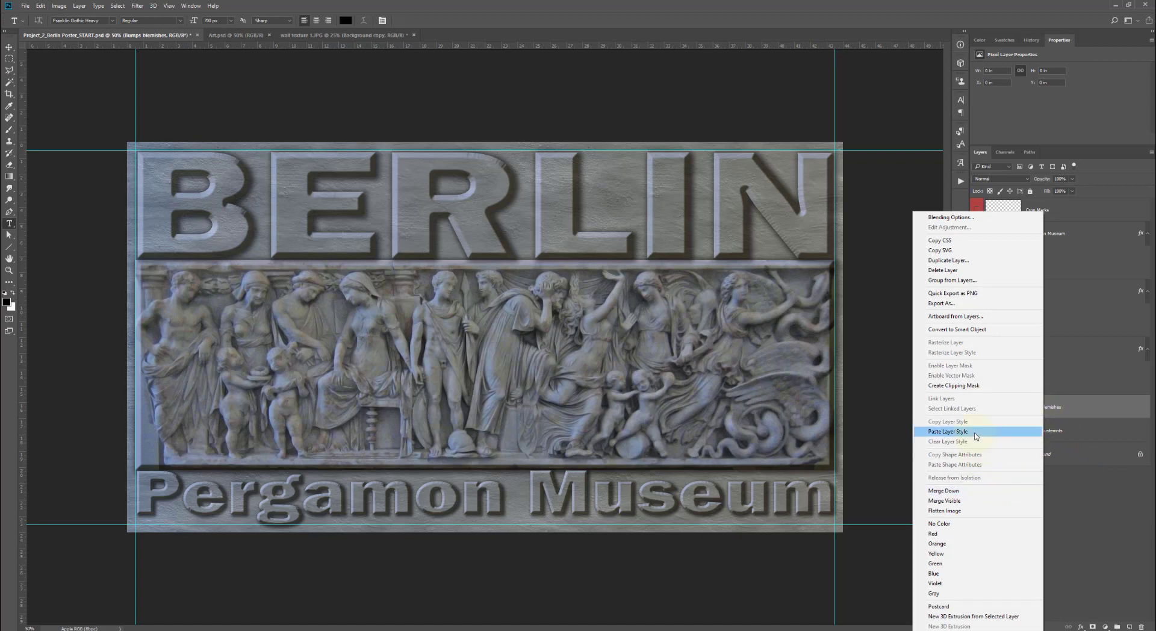
{"action": "left_click", "coordinate": [1024, 431]}
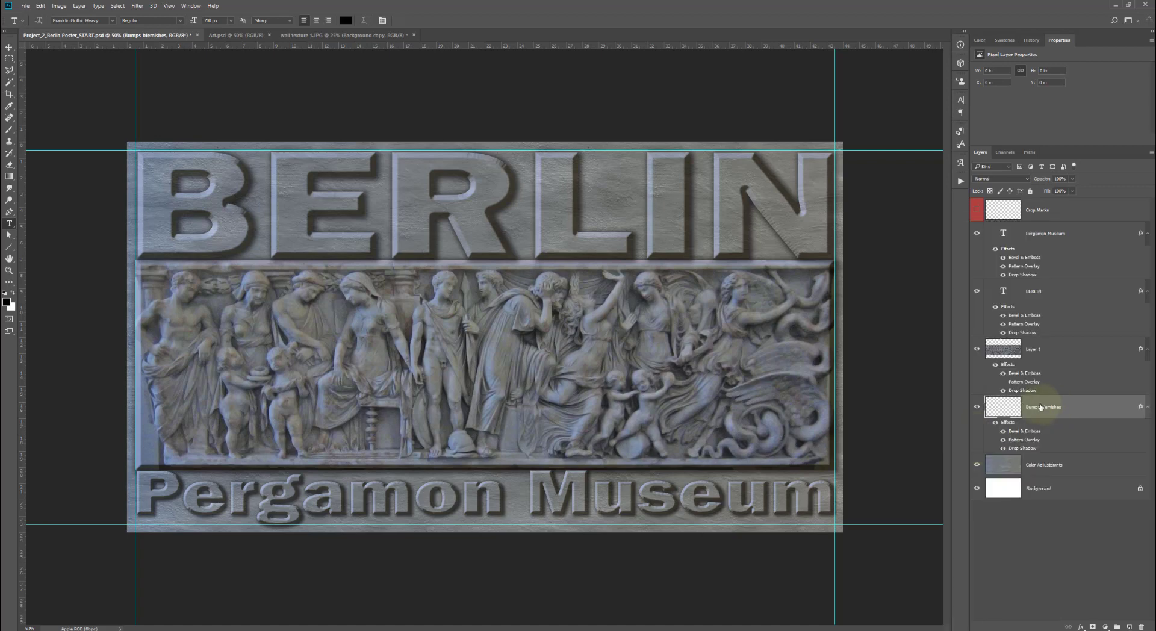
{"action": "left_click", "coordinate": [1002, 449]}
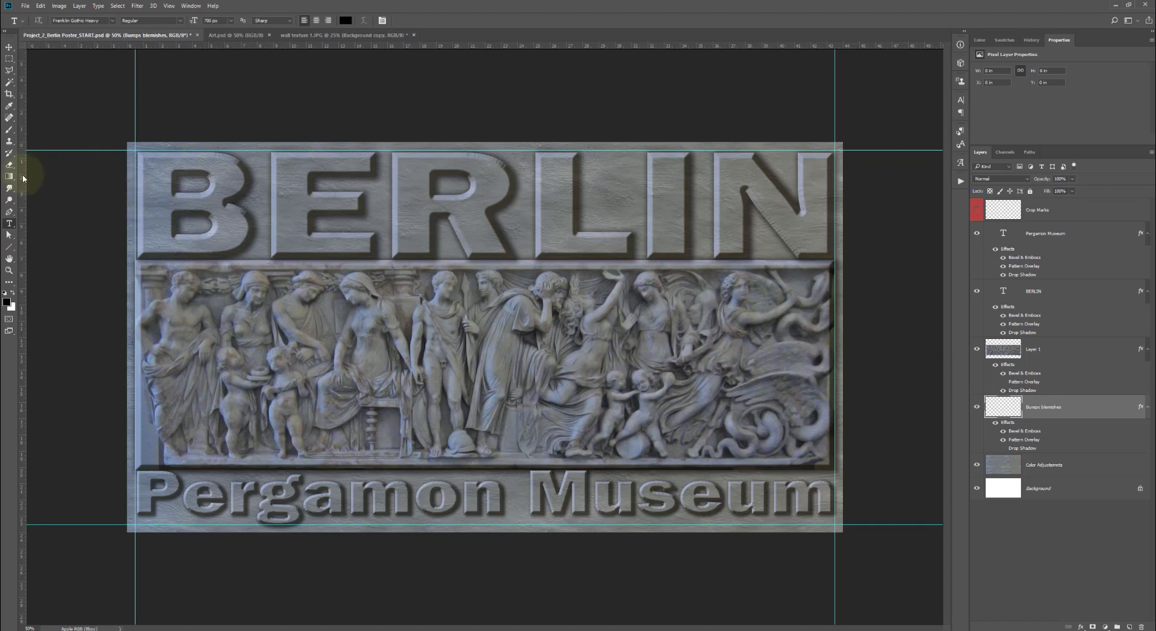
Choose the Hard Round brush for the Brush tool and set its hardness to 76%
{"action": "left_click", "coordinate": [9, 129]}
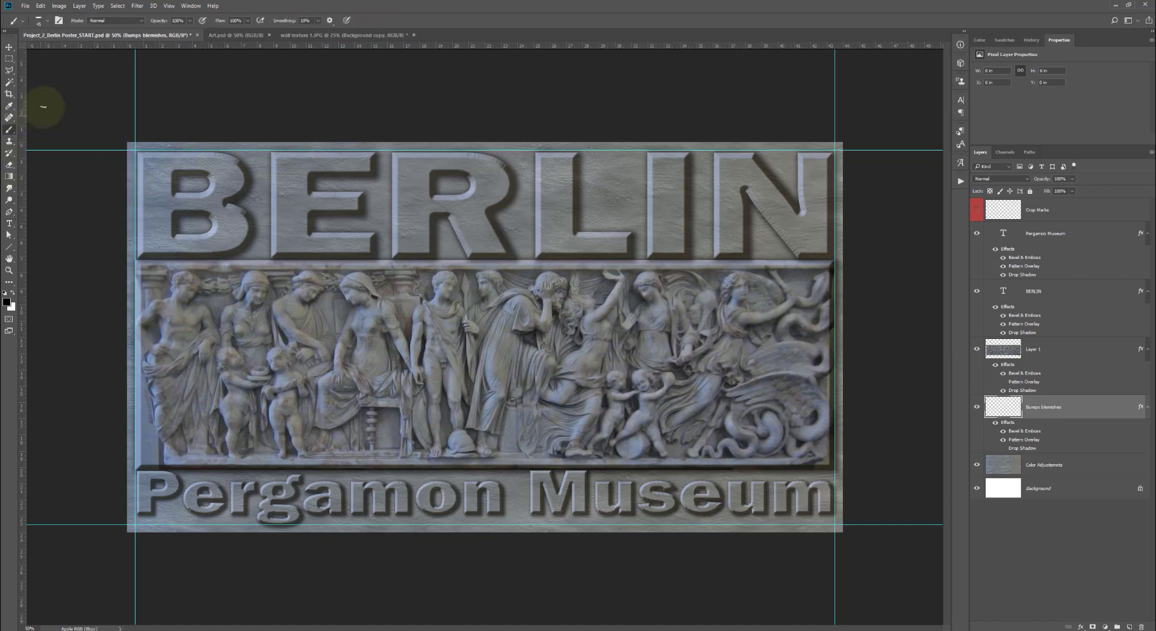
{"action": "left_click", "coordinate": [45, 23]}
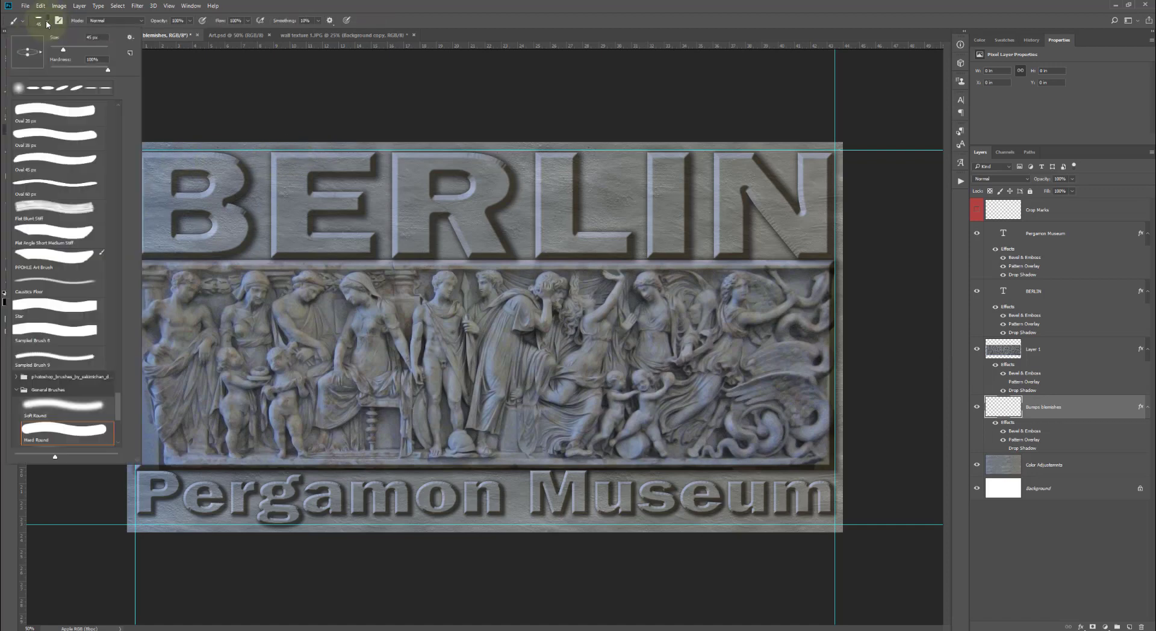
{"action": "left_click", "coordinate": [86, 431]}
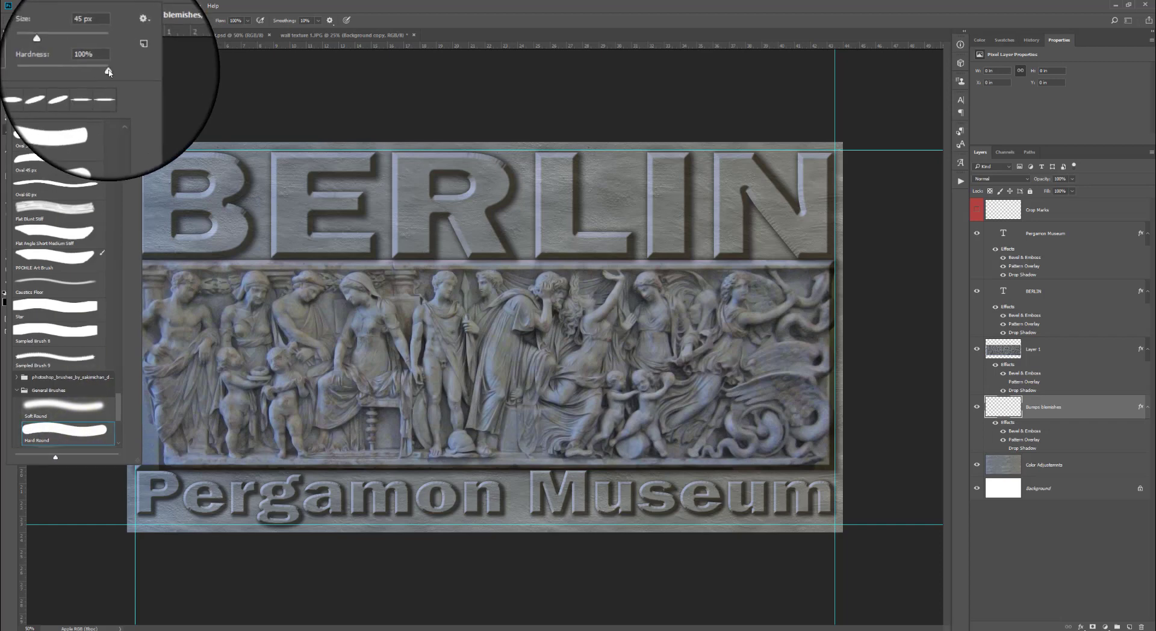
{"action": "left_click_drag", "start_coordinate": [107, 70], "coordinate": [94, 73]}
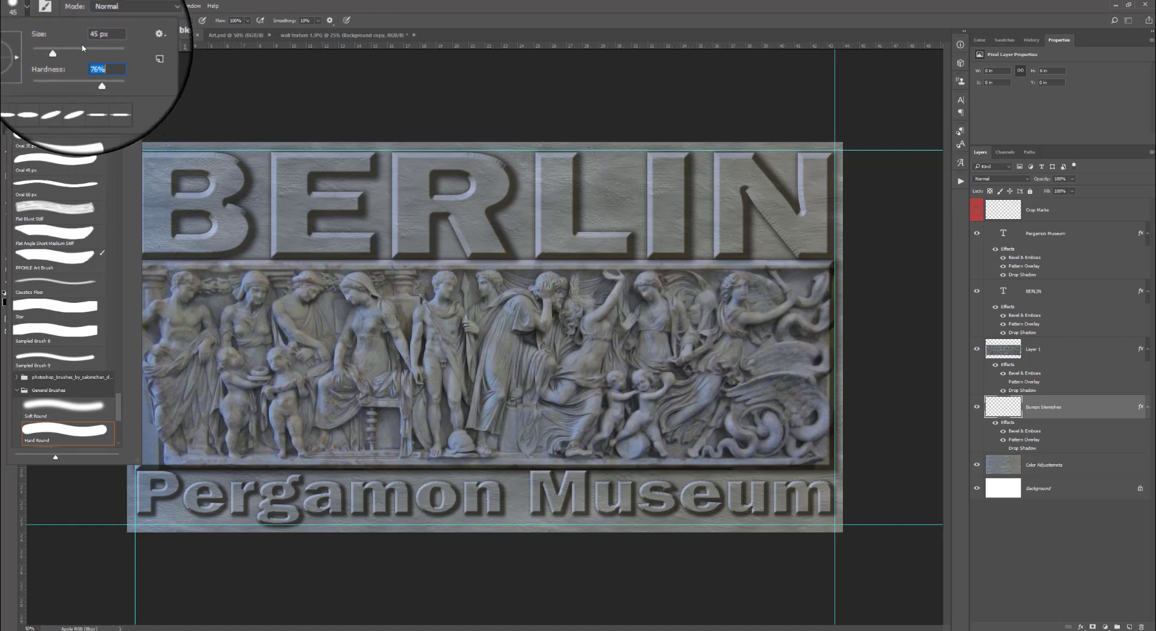
Flatten the brush tip shape to a roundness of 20% in the brush settings
{"action": "left_click", "coordinate": [59, 21]}
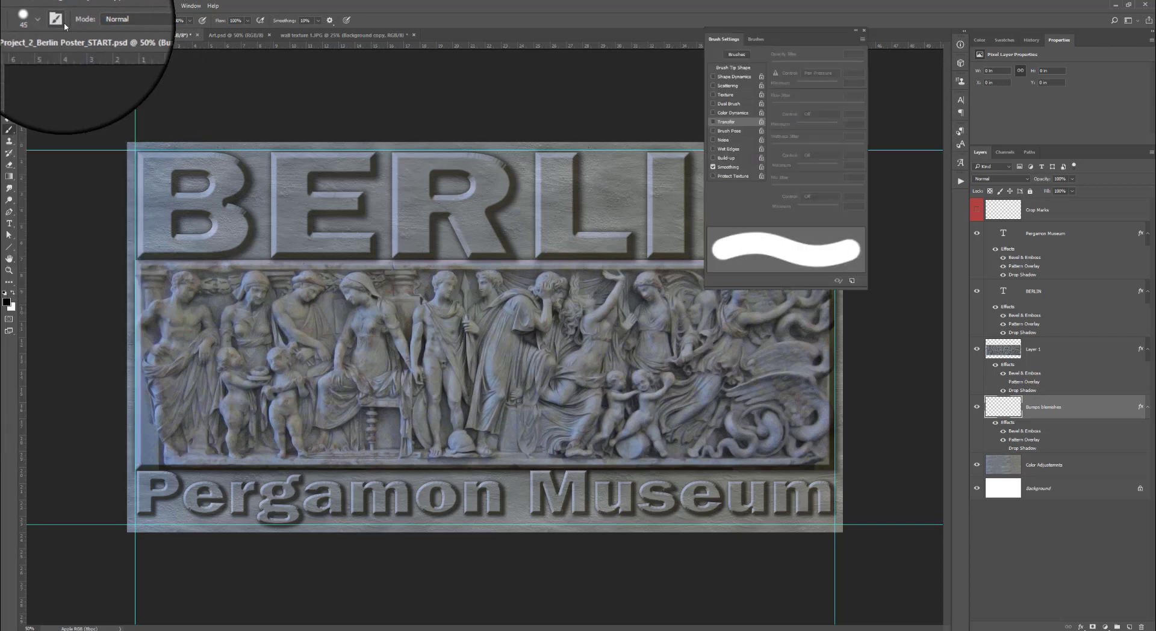
{"action": "left_click_drag", "start_coordinate": [750, 22], "coordinate": [936, 39]}
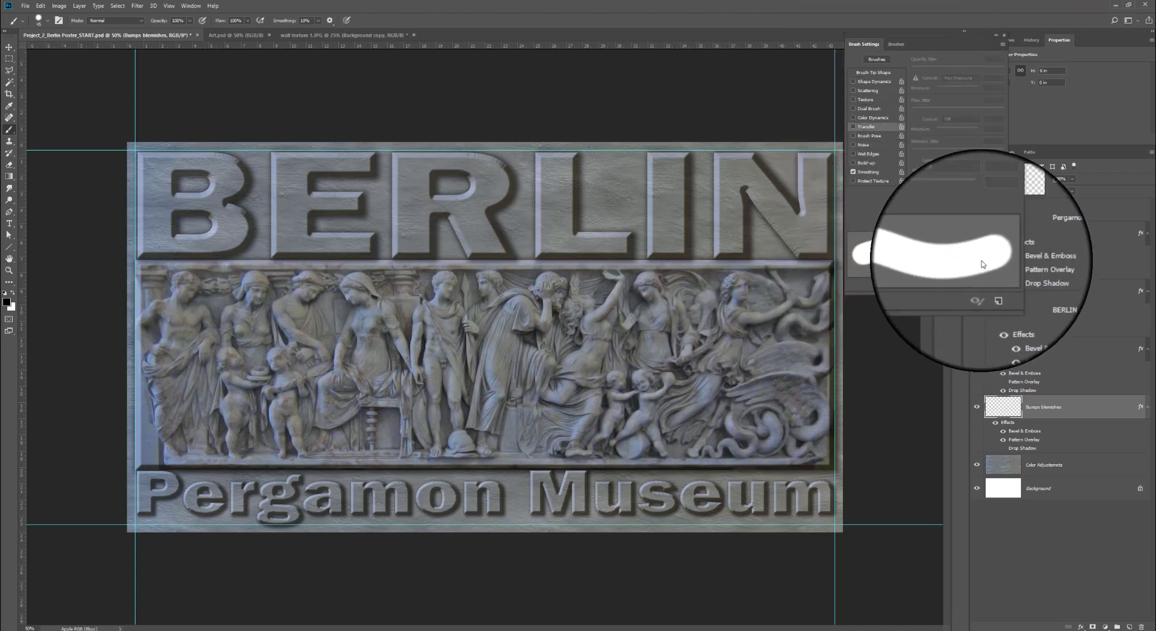
{"action": "left_click", "coordinate": [878, 75]}
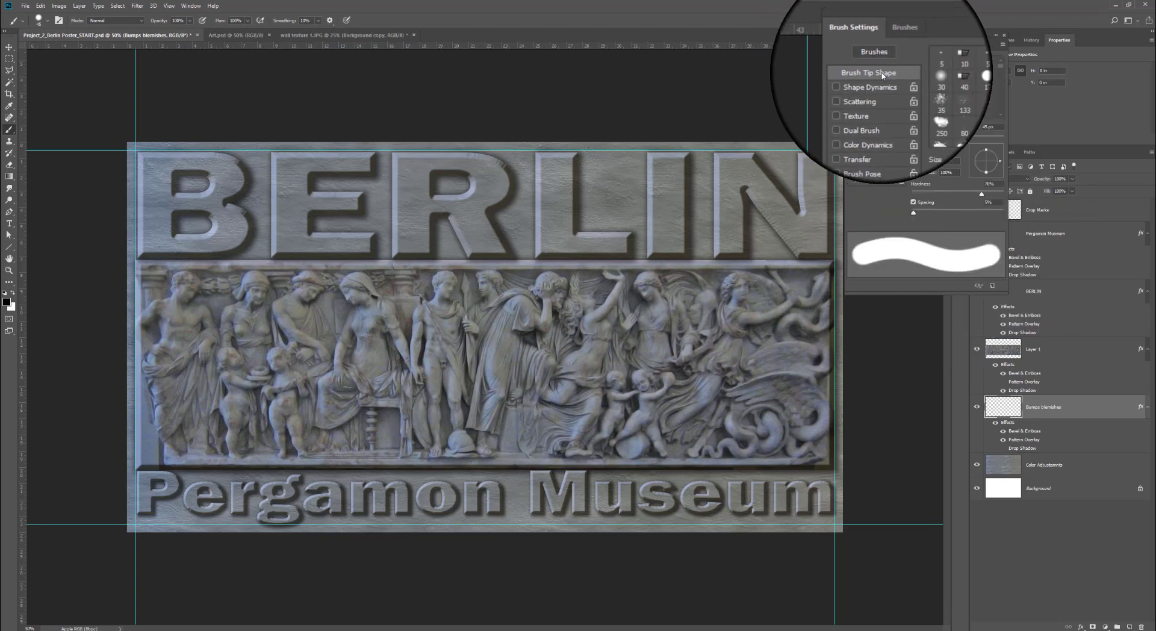
{"action": "left_click_drag", "start_coordinate": [985, 173], "coordinate": [986, 166]}
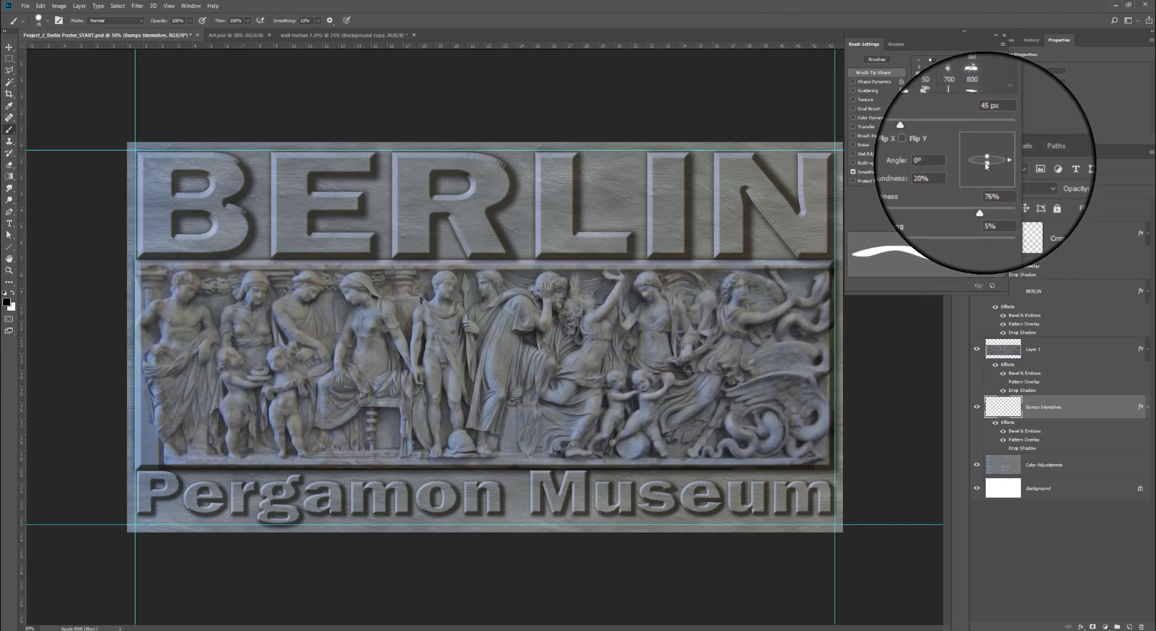
Enable Shape Dynamics for the brush with angle jitter and size jitter both at 100%
{"action": "left_click", "coordinate": [874, 82]}
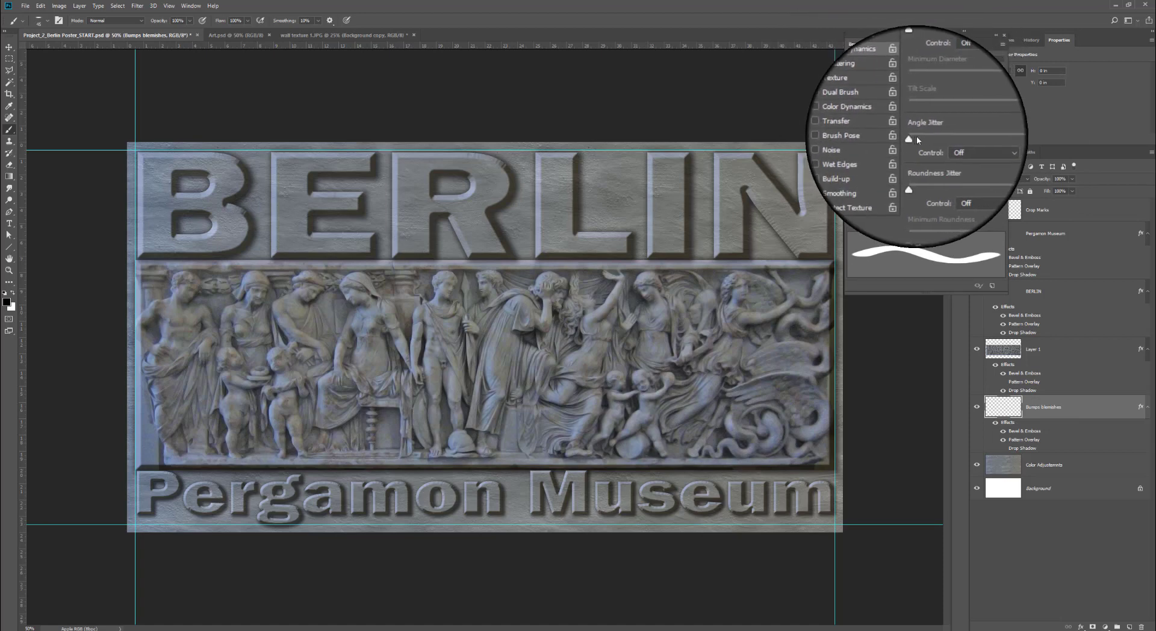
{"action": "left_click_drag", "start_coordinate": [918, 140], "coordinate": [1035, 134]}
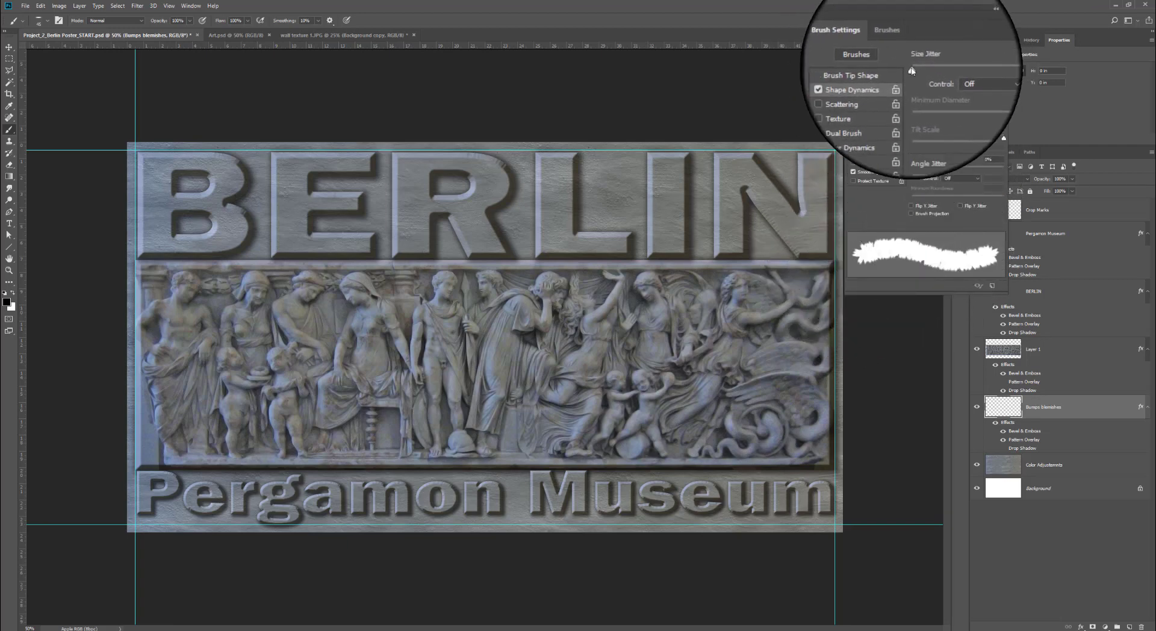
{"action": "left_click_drag", "start_coordinate": [918, 63], "coordinate": [1033, 73]}
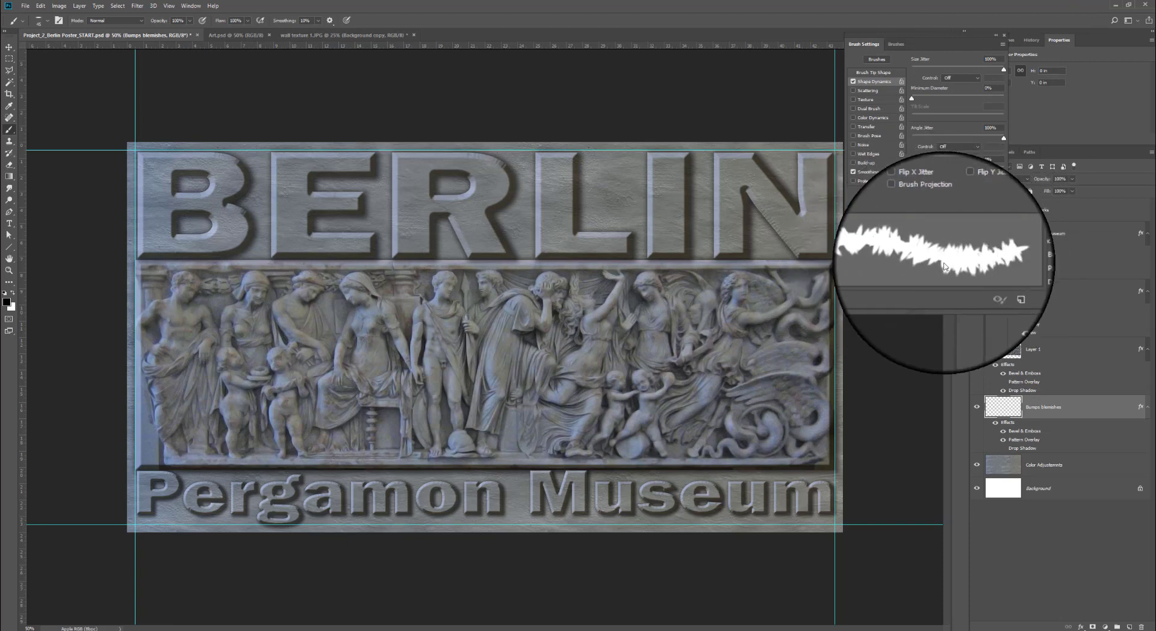
{"action": "left_click", "coordinate": [873, 73]}
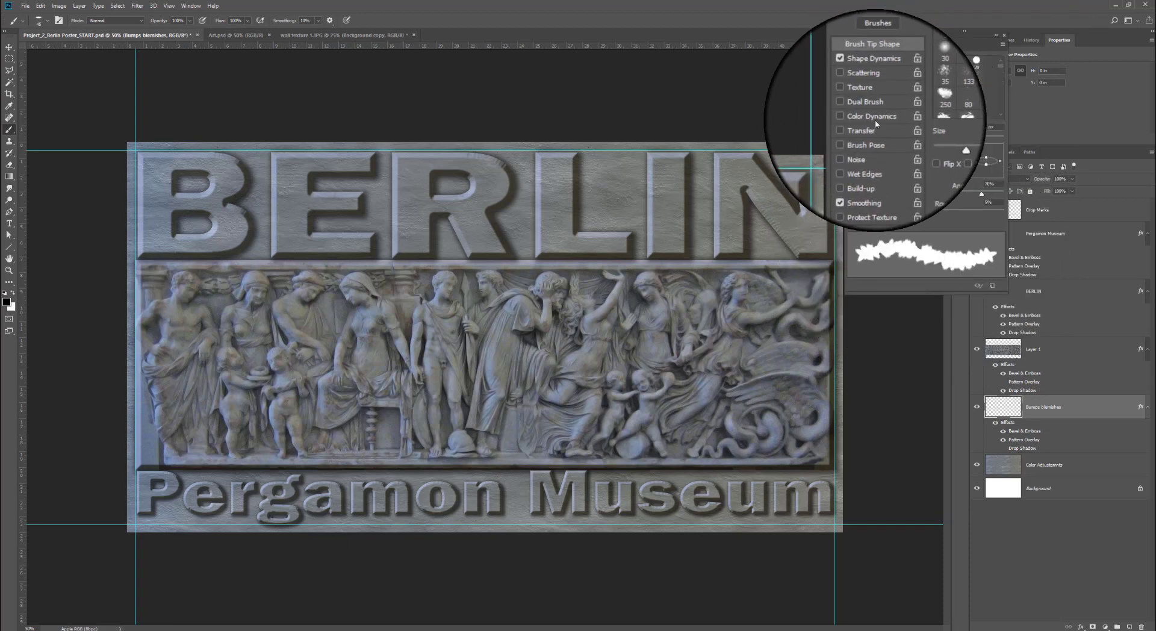
Enable Transfer for the brush with opacity and flow controlled by Pen Pressure, and close the brush settings
{"action": "left_click", "coordinate": [880, 125]}
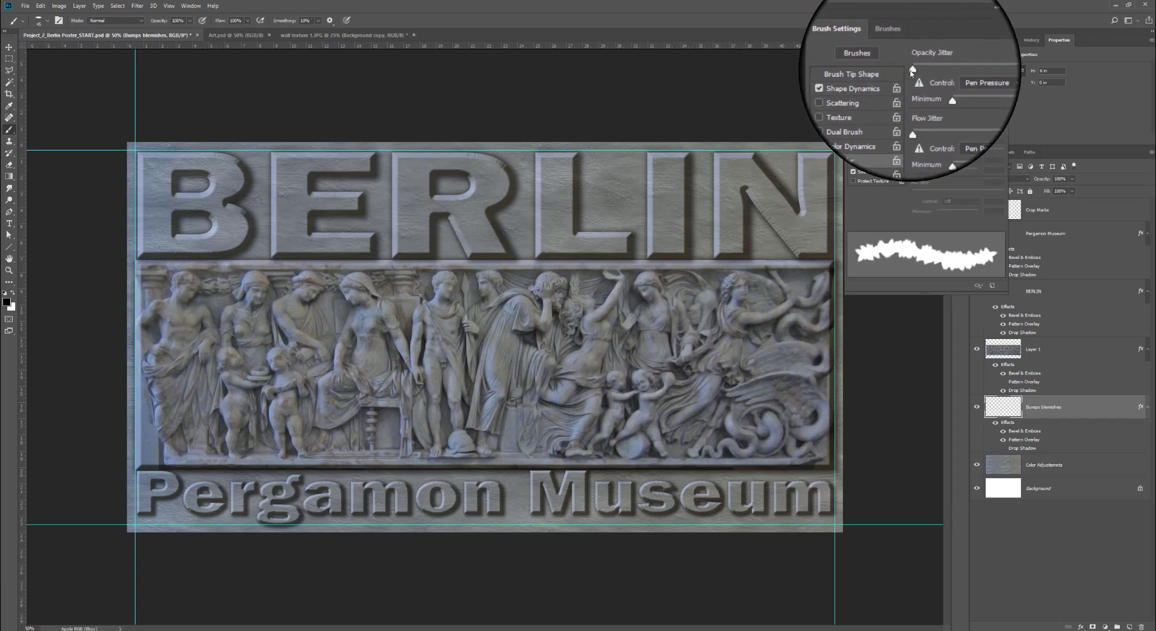
{"action": "left_click", "coordinate": [977, 79]}
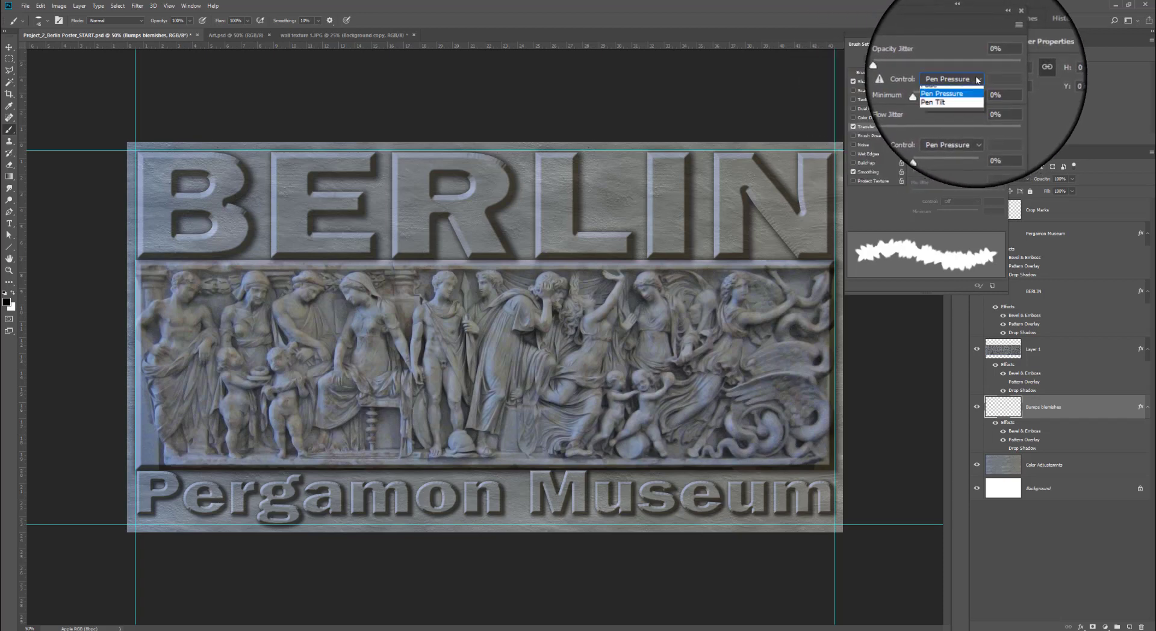
{"action": "left_click", "coordinate": [975, 99]}
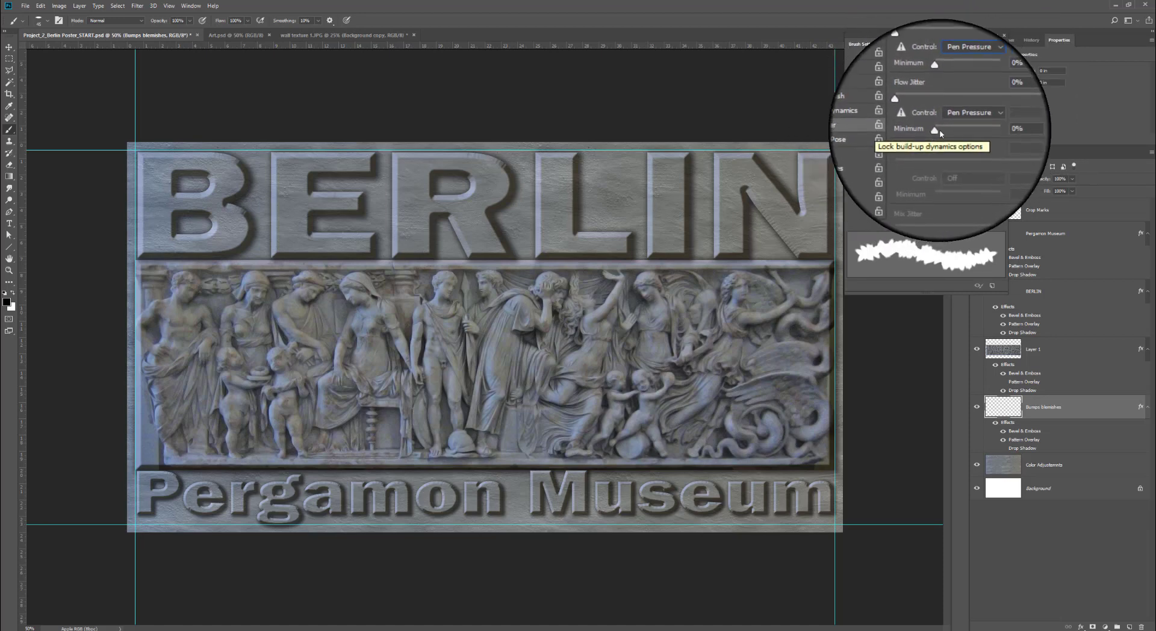
{"action": "left_click", "coordinate": [977, 120]}
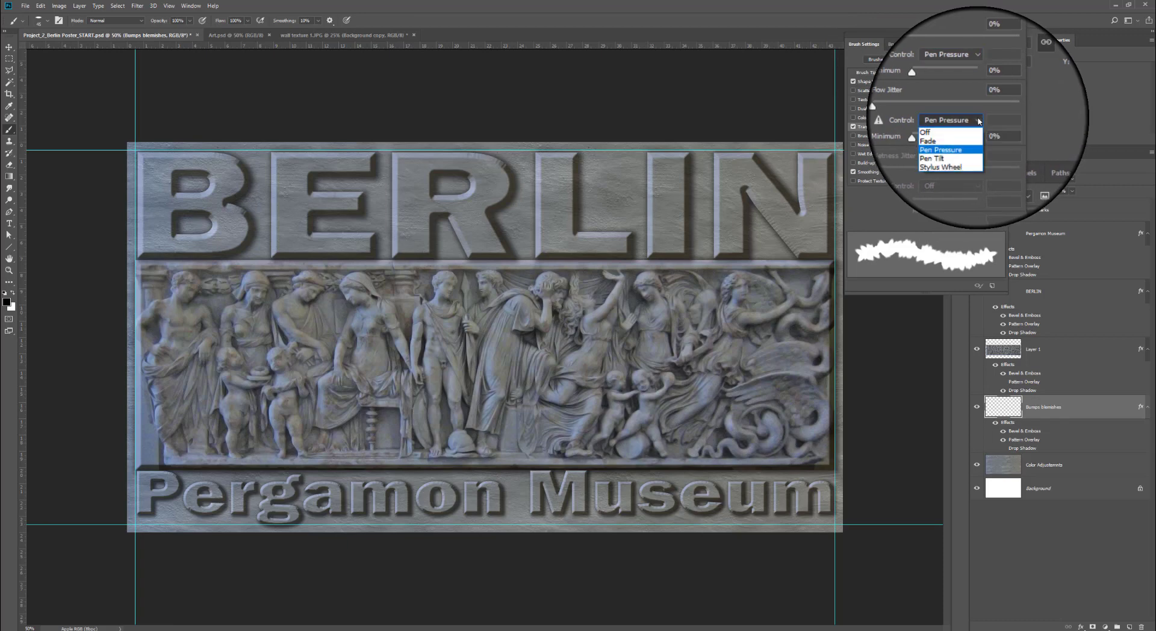
{"action": "left_click", "coordinate": [975, 139]}
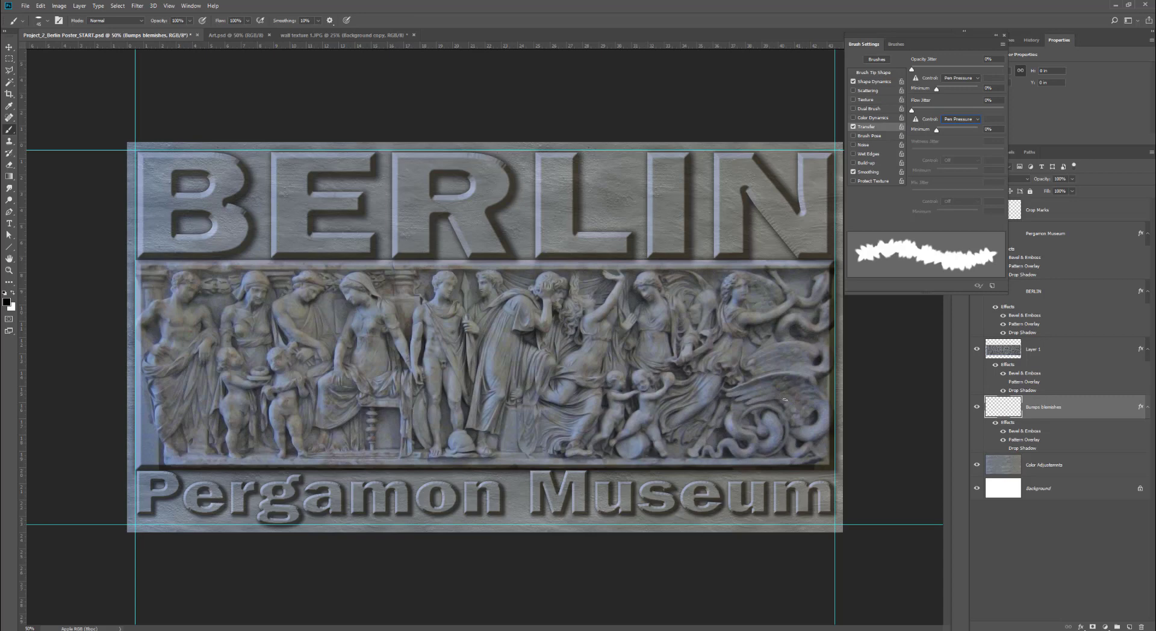
{"action": "left_click", "coordinate": [997, 36]}
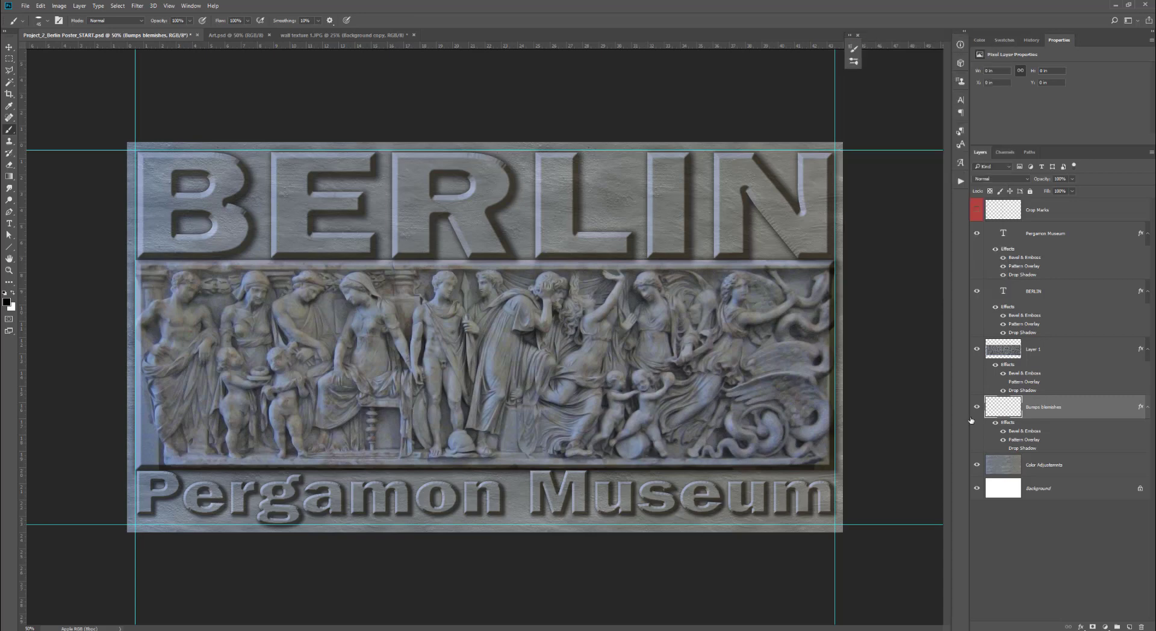
{"action": "left_click", "coordinate": [858, 36]}
Hide the effects of the Bumps blemishes layer and paint a rough black patch between the L and I of BERLIN
{"action": "left_click", "coordinate": [1003, 448]}
{"action": "mouse_move", "coordinate": [615, 208]}
{"action": "left_mouse_down"}
{"action": "mouse_move", "coordinate": [629, 184]}
{"action": "mouse_move", "coordinate": [607, 188]}
{"action": "mouse_move", "coordinate": [638, 228]}
{"action": "mouse_move", "coordinate": [619, 218]}
{"action": "left_mouse_up"}
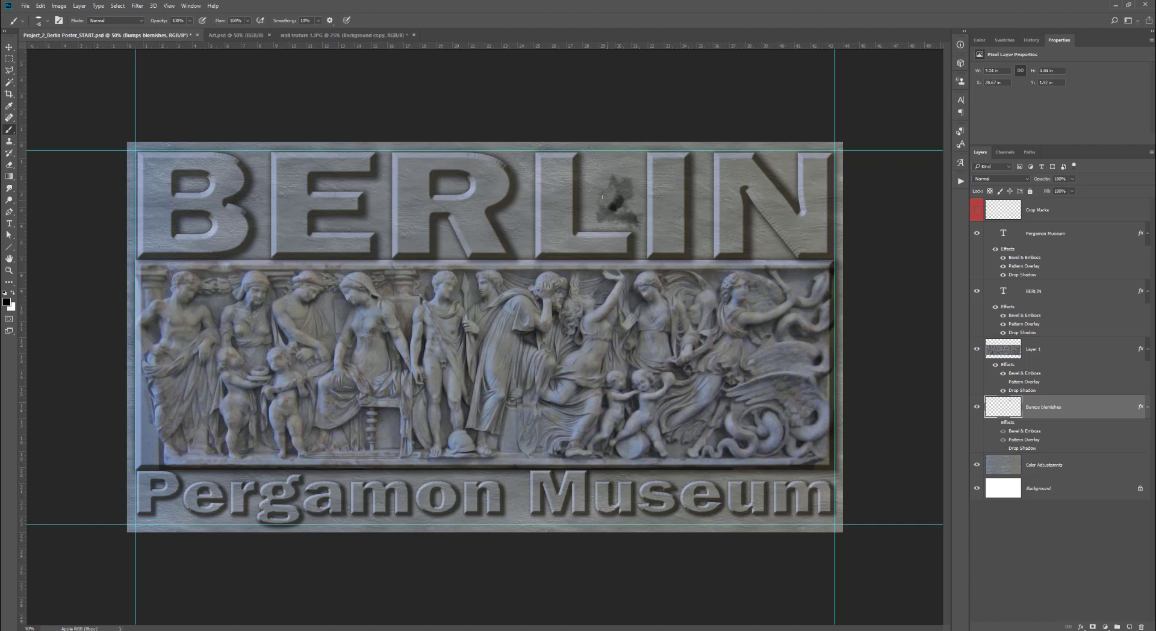
{"action": "left_click_drag", "start_coordinate": [594, 180], "coordinate": [620, 188]}
Show the Bumps blemishes effects again and compare the patch with Pattern Overlay off and on, leaving it on
{"action": "left_click", "coordinate": [1003, 439]}
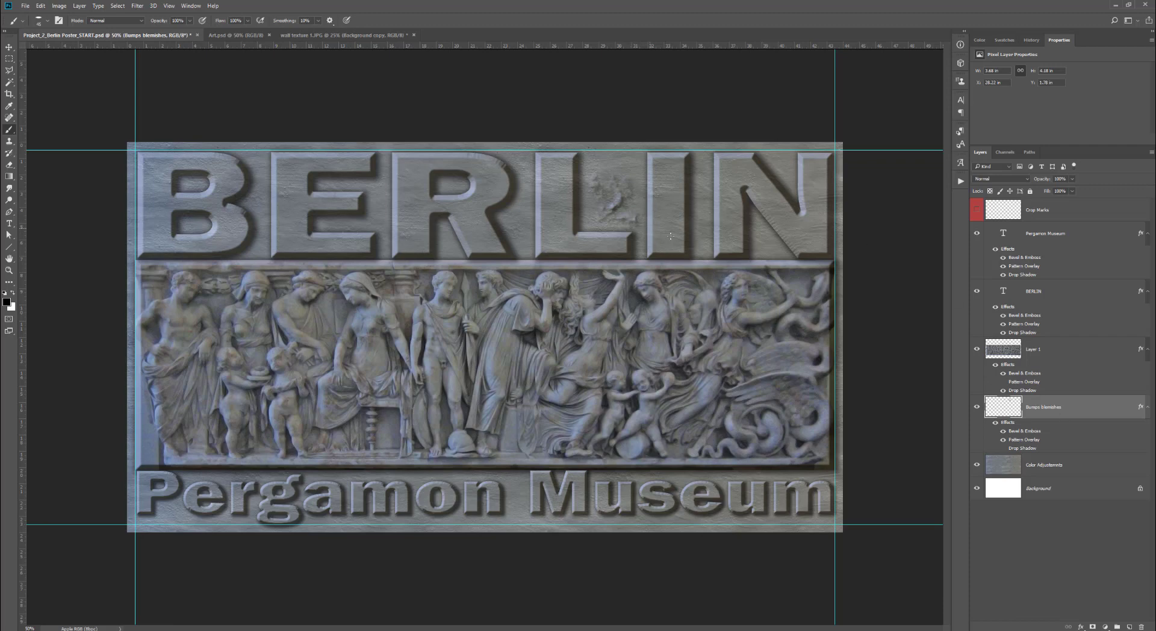
{"action": "left_click", "coordinate": [1003, 439]}
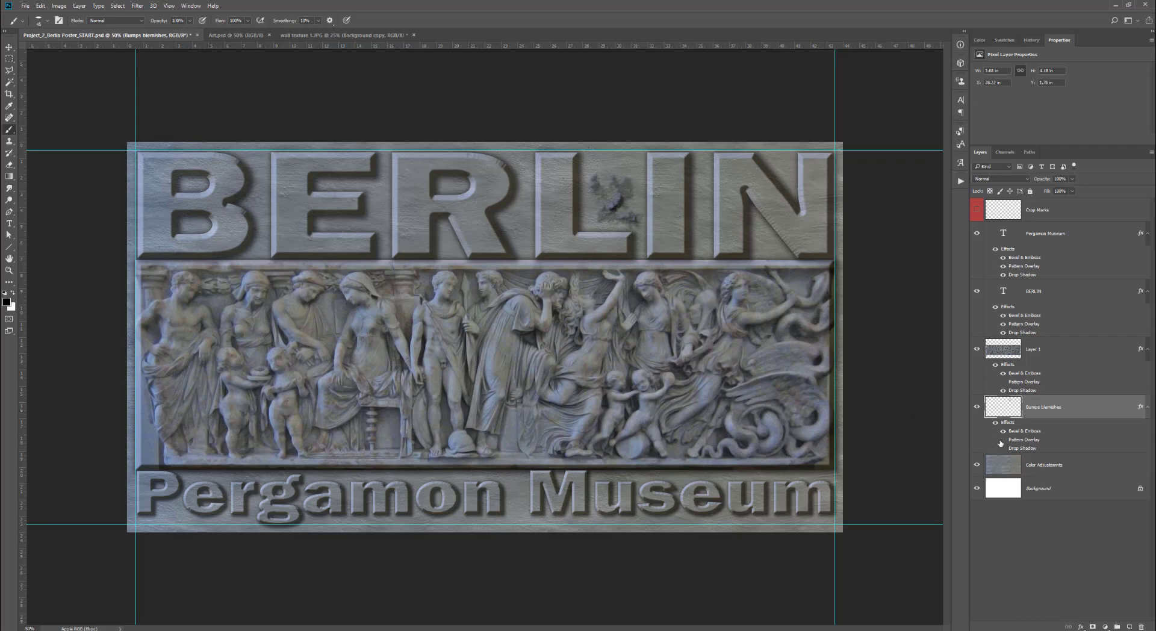
{"action": "left_click", "coordinate": [1003, 440]}
{"action": "left_click", "coordinate": [1003, 440]}
{"action": "left_click", "coordinate": [1003, 440]}
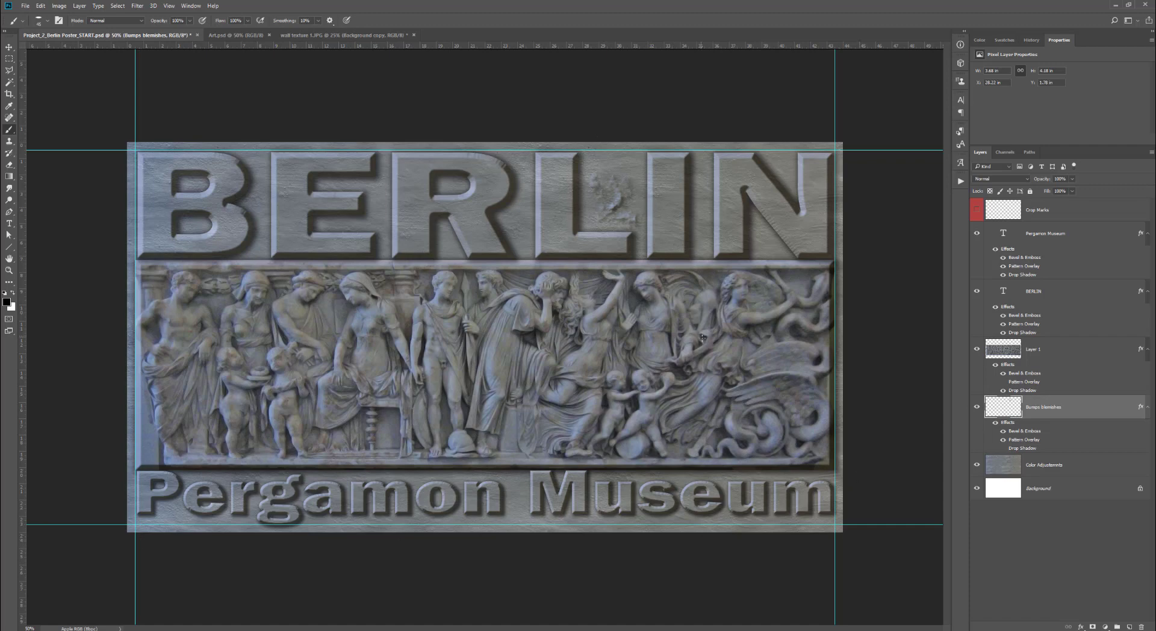
Enlarge the brush and paint more blemishes around the patch between the L and I of BERLIN
{"action": "left_click_drag", "start_coordinate": [644, 227], "coordinate": [609, 219]}
{"action": "key", "text": "]"}
{"action": "left_click_drag", "start_coordinate": [627, 168], "coordinate": [629, 199]}
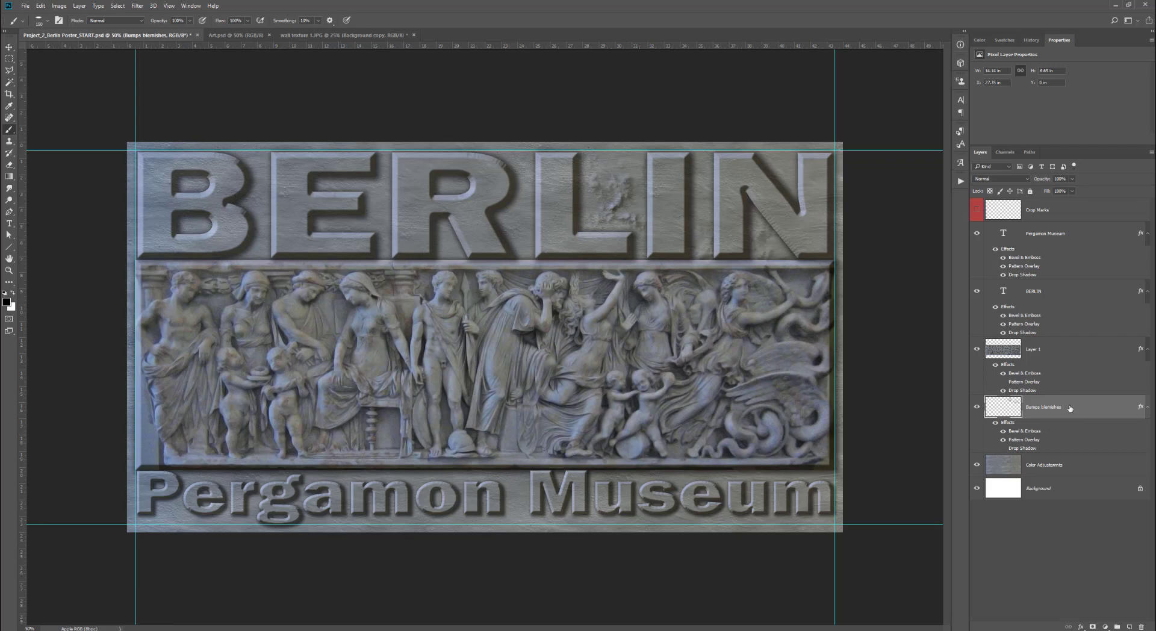
Move the Bumps blemishes layer above Layer 1, shrink the brush, and add small blemishes along the relief's lower edge
{"action": "left_click_drag", "start_coordinate": [1071, 409], "coordinate": [1073, 355]}
{"action": "key", "text": "["}
{"action": "key", "text": "["}
{"action": "key", "text": "["}
{"action": "key", "text": "["}
{"action": "key", "text": "["}
{"action": "key", "text": "["}
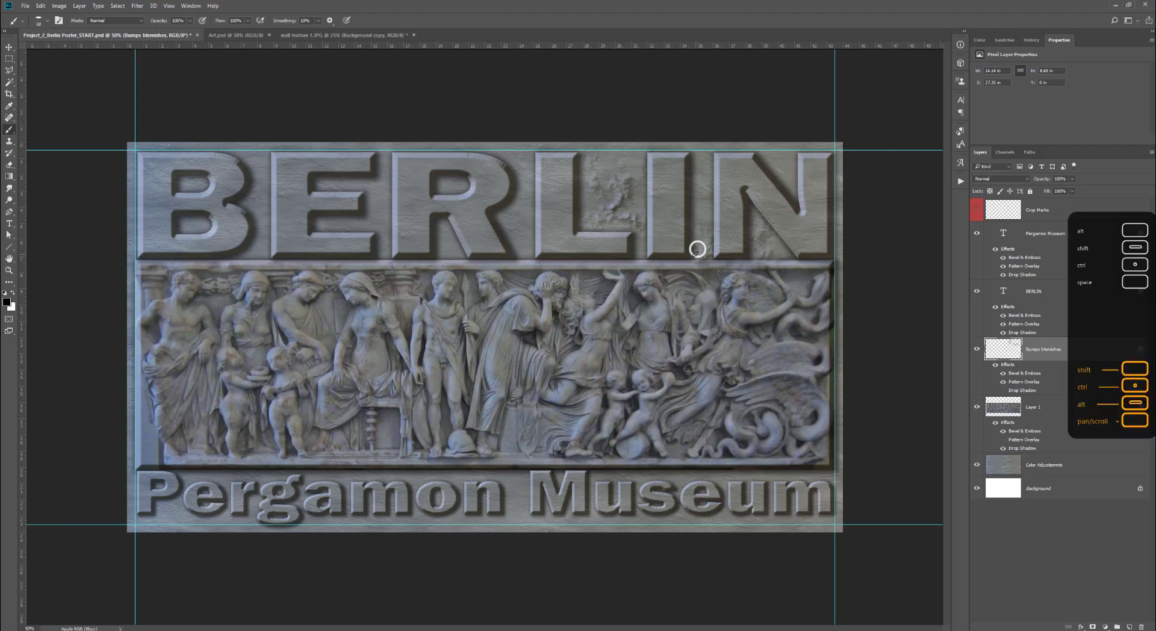
{"action": "left_click", "coordinate": [312, 455]}
{"action": "left_click", "coordinate": [266, 474]}
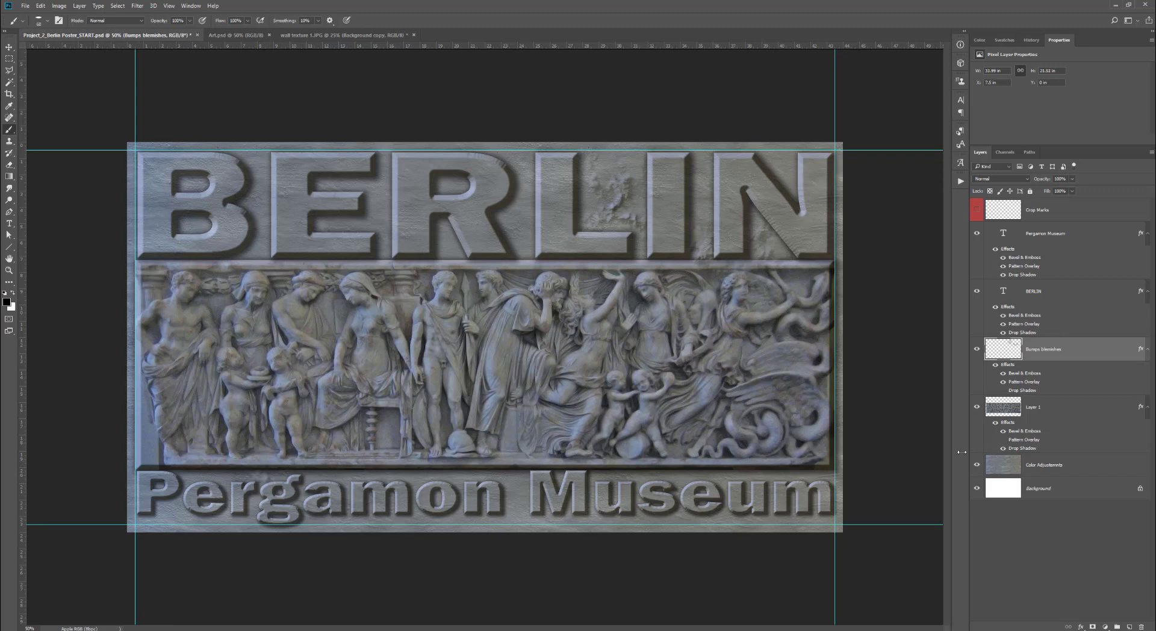
Label the Pergamon Museum and Bumps blemishes layers blue and make Bumps blemishes the active layer
{"action": "right_click", "coordinate": [976, 236]}
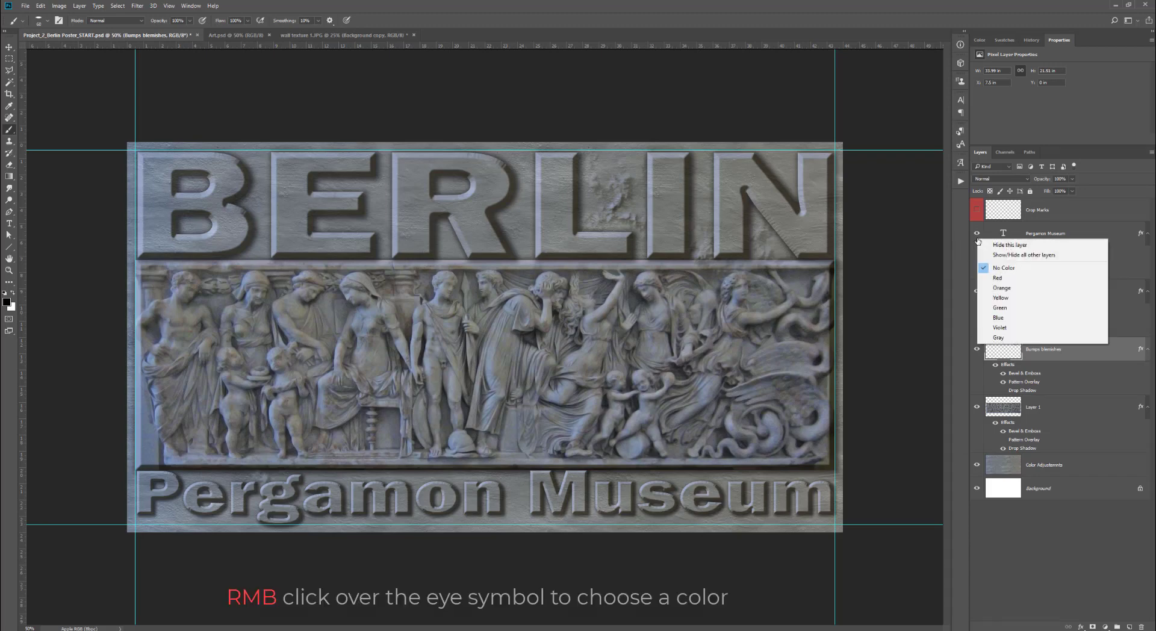
{"action": "left_click", "coordinate": [1011, 317]}
{"action": "right_click", "coordinate": [977, 358]}
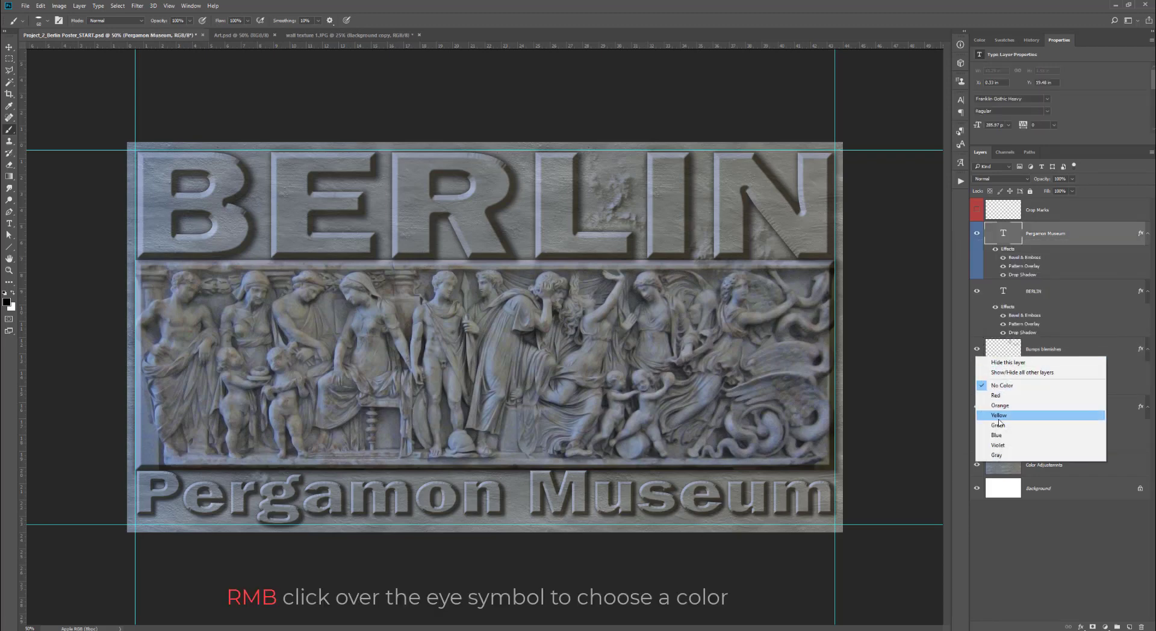
{"action": "left_click", "coordinate": [996, 434]}
{"action": "left_click", "coordinate": [1048, 355]}
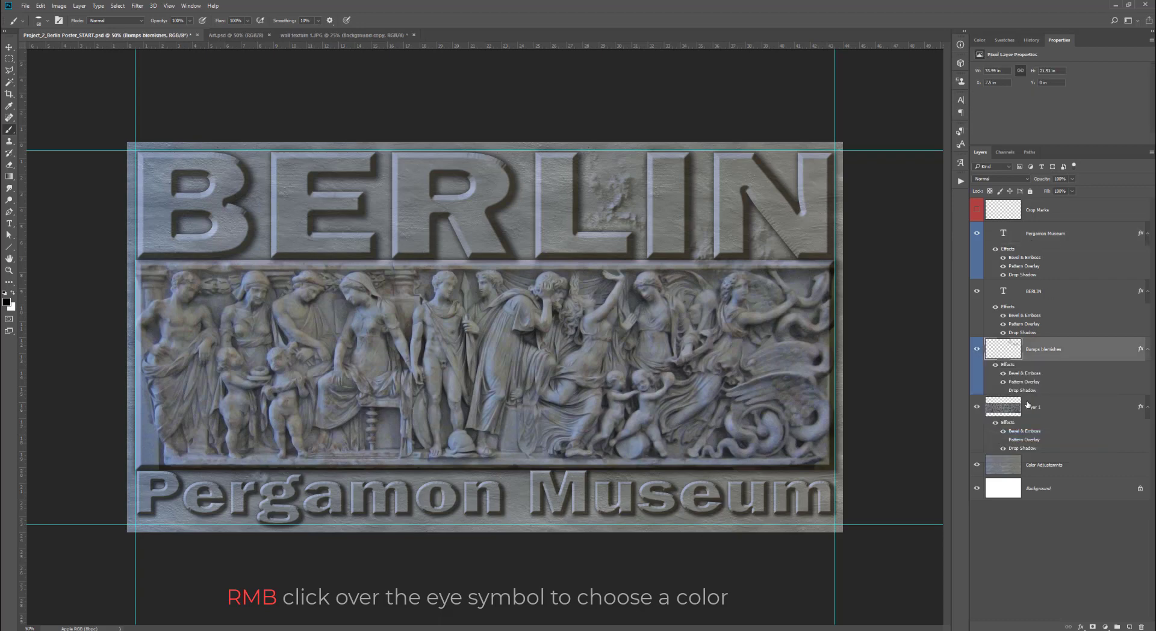
Paint more bumps around the Pergamon Museum lettering and between the E and R of BERLIN, undoing the last unwanted stroke
{"action": "mouse_move", "coordinate": [532, 511]}
{"action": "left_mouse_down"}
{"action": "mouse_move", "coordinate": [529, 522]}
{"action": "mouse_move", "coordinate": [597, 526]}
{"action": "mouse_move", "coordinate": [567, 519]}
{"action": "left_mouse_up"}
{"action": "left_click_drag", "start_coordinate": [669, 470], "coordinate": [677, 480]}
{"action": "left_click_drag", "start_coordinate": [381, 215], "coordinate": [392, 247]}
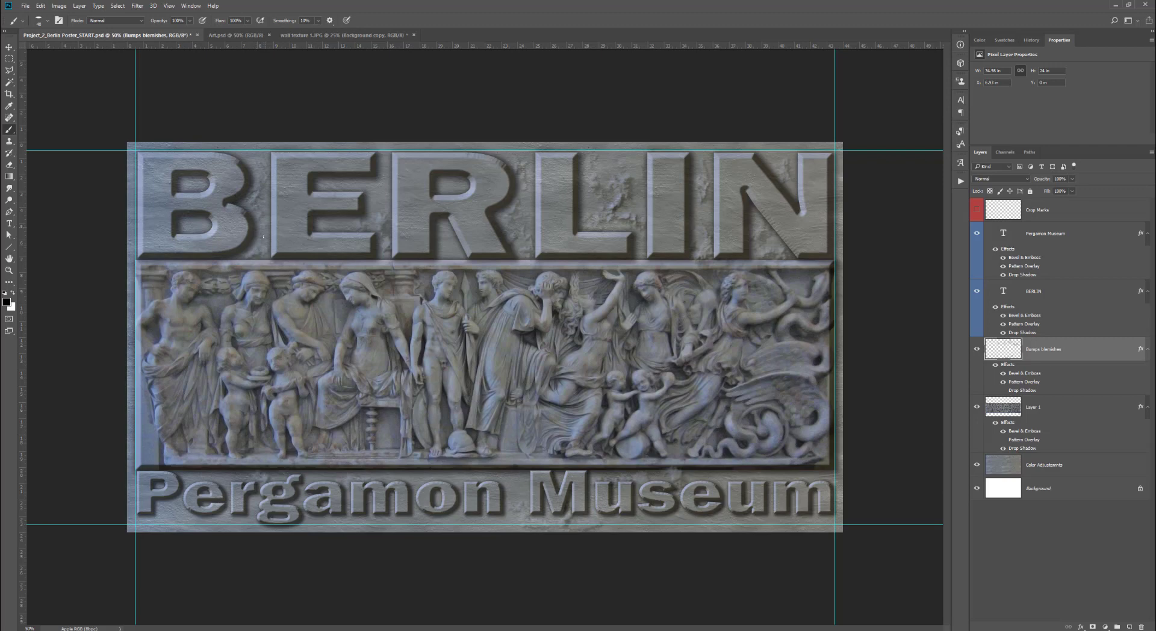
{"action": "left_click", "coordinate": [168, 511]}
{"action": "left_click", "coordinate": [186, 516]}
{"action": "left_click_drag", "start_coordinate": [224, 472], "coordinate": [199, 475]}
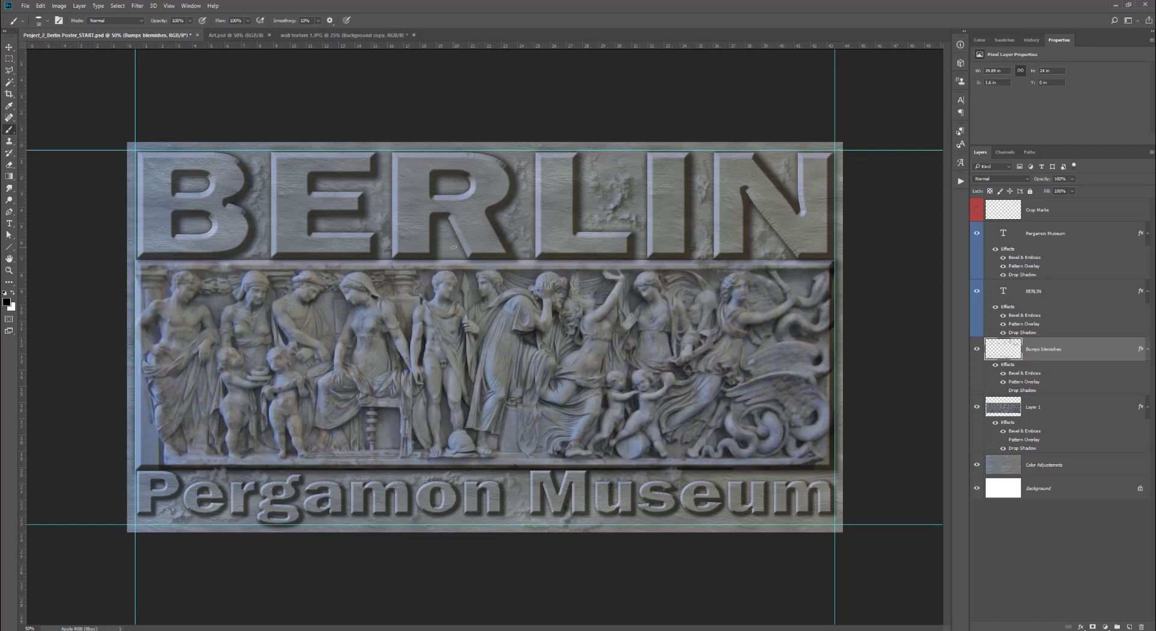
{"action": "left_click_drag", "start_coordinate": [818, 465], "coordinate": [747, 474]}
{"action": "key", "text": "ctrl+z"}
Move the Bumps blemishes layer back below Layer 1 and create a new layer above it named "Cracks"
{"action": "left_click_drag", "start_coordinate": [1073, 350], "coordinate": [1033, 414]}
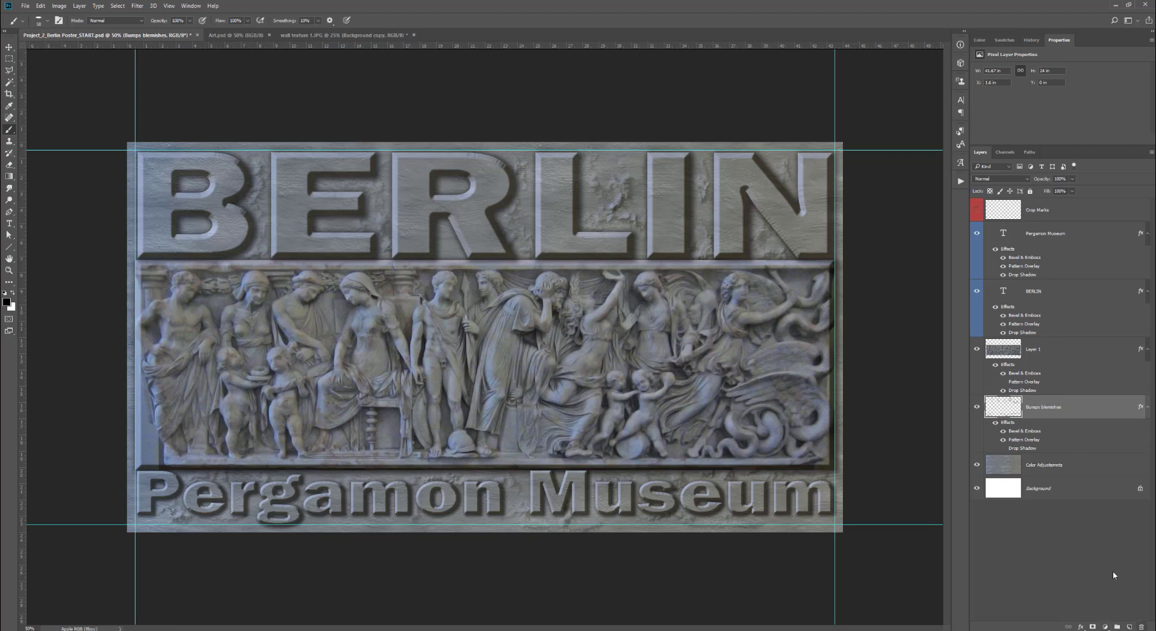
{"action": "left_click", "coordinate": [1129, 626]}
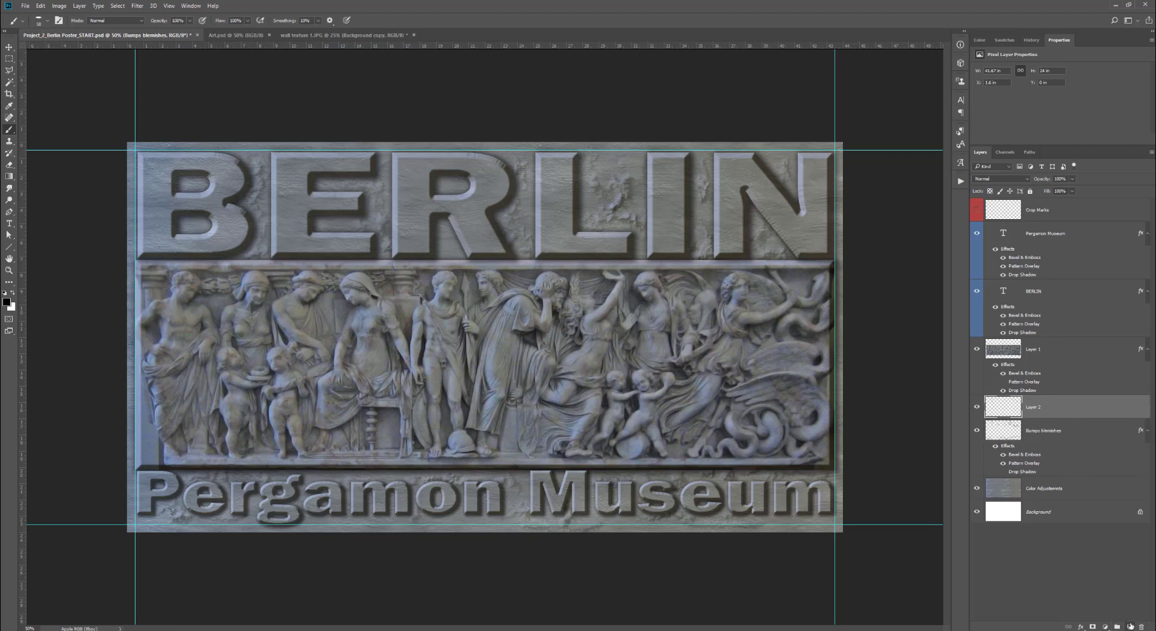
{"action": "double_click", "coordinate": [1033, 408]}
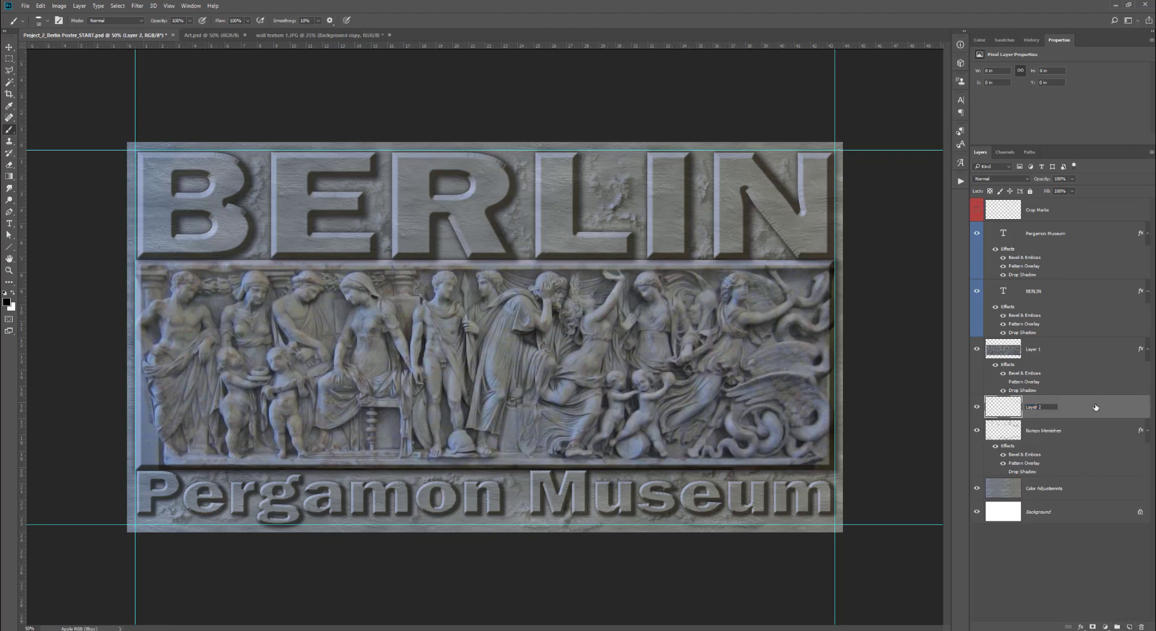
{"action": "type", "text": "Cracks"}
{"action": "key", "text": "Return"}
Copy the layer style of the Bumps blemishes layer and paste it onto the Cracks layer
{"action": "right_click", "coordinate": [1021, 456]}
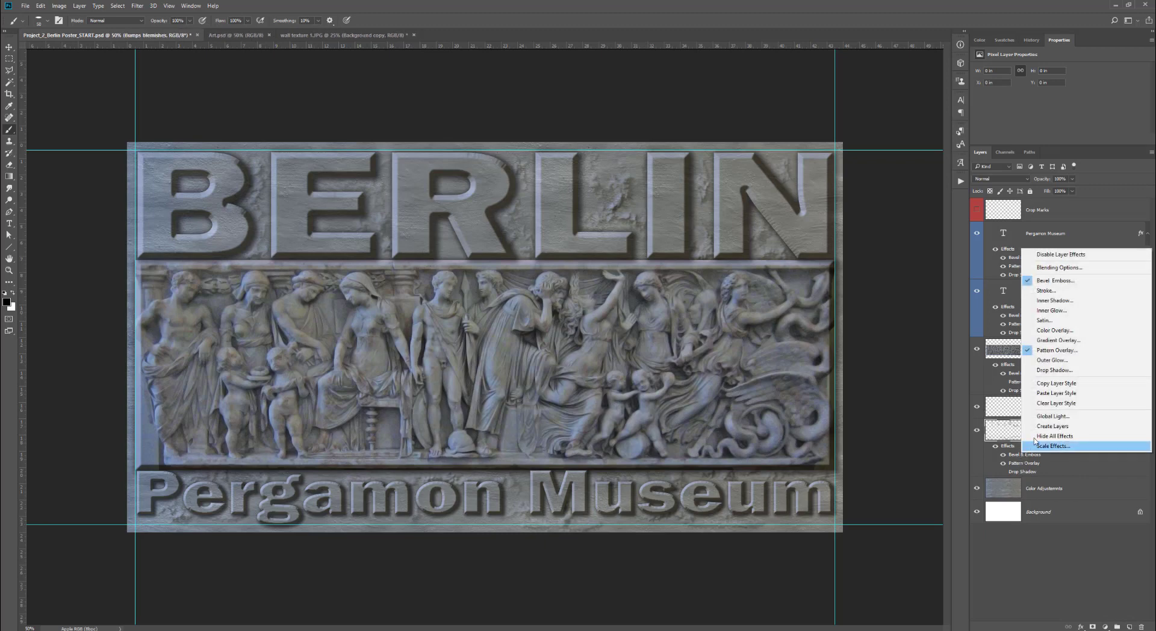
{"action": "left_click", "coordinate": [1058, 385]}
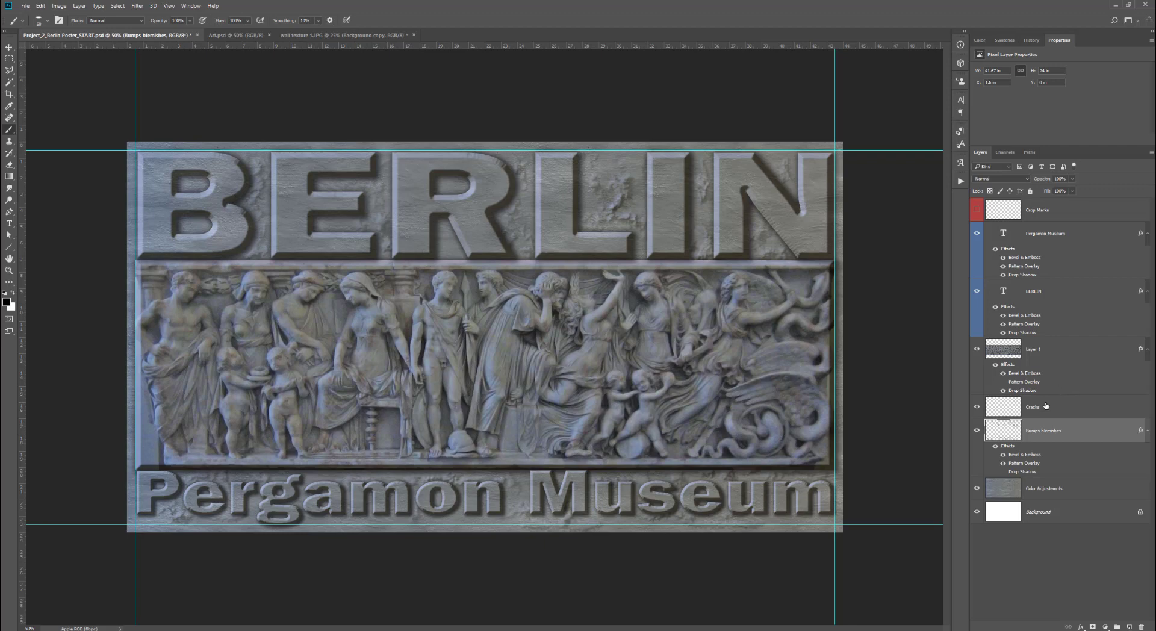
{"action": "left_click", "coordinate": [1048, 409]}
{"action": "right_click", "coordinate": [1048, 410]}
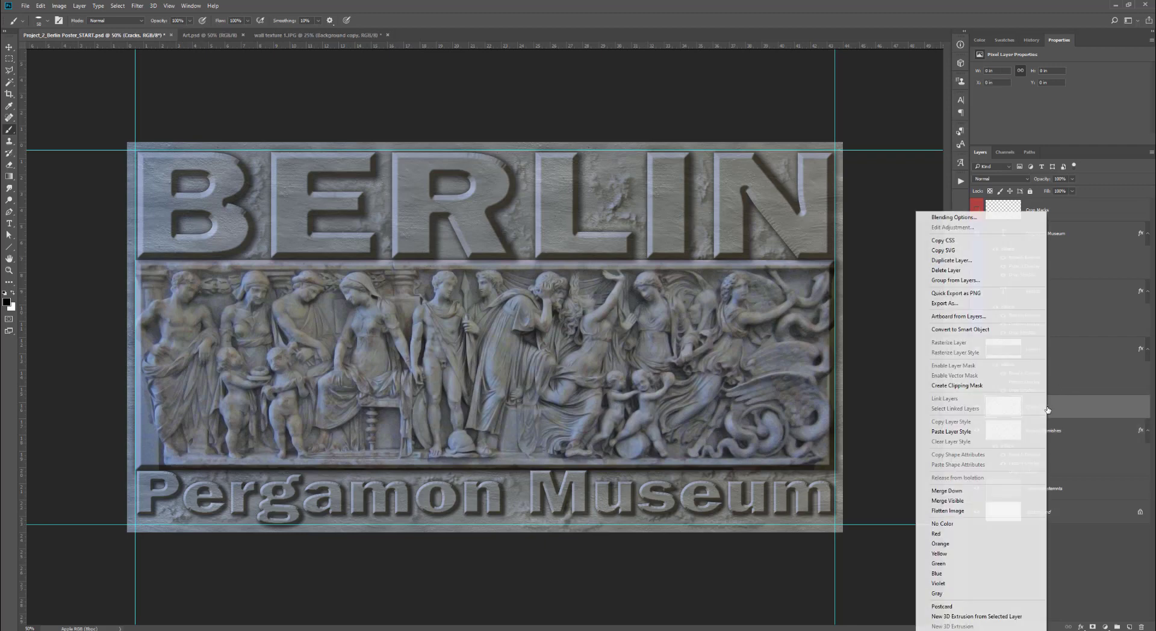
{"action": "left_click", "coordinate": [968, 431]}
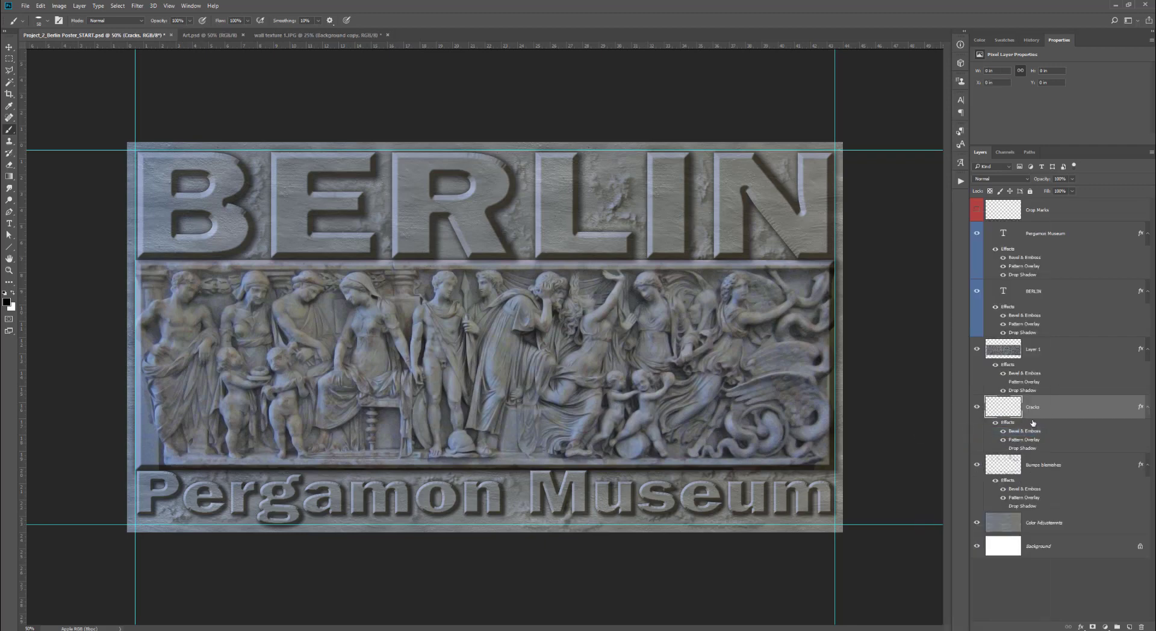
Change the Bevel & Emboss direction of the Cracks layer to Down
{"action": "left_click", "coordinate": [1000, 448]}
{"action": "double_click", "coordinate": [1031, 431]}
{"action": "left_click_drag", "start_coordinate": [838, 220], "coordinate": [860, 115]}
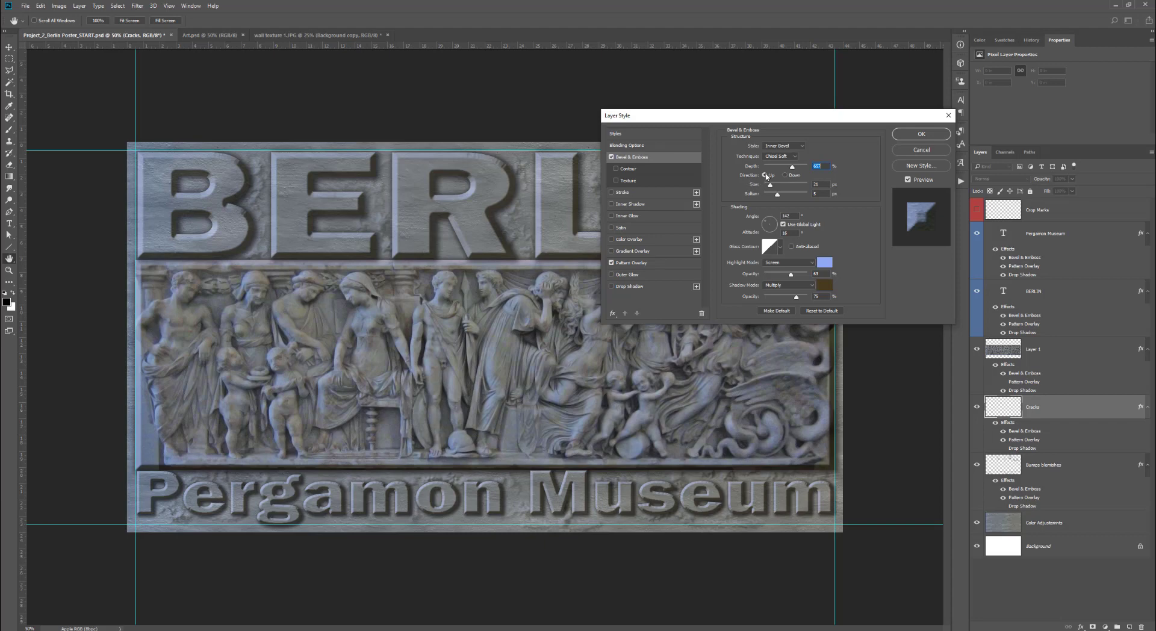
{"action": "left_click", "coordinate": [785, 175]}
{"action": "left_click", "coordinate": [922, 134]}
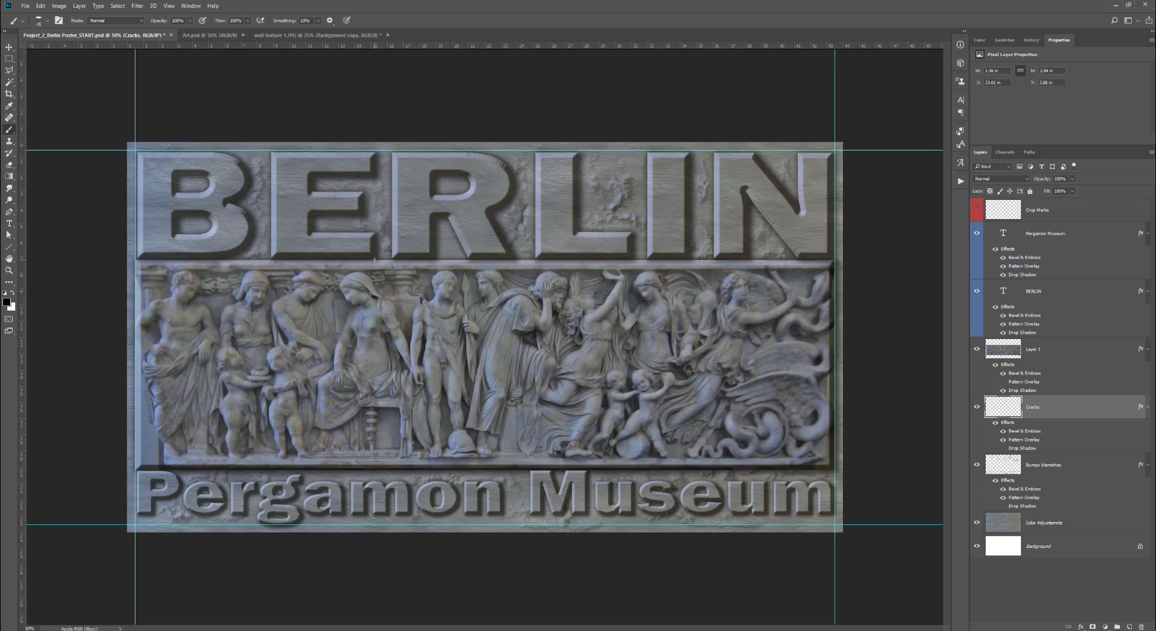
Set the brush hardness to 100% and flatten the brush tip to 12% roundness
{"action": "left_click", "coordinate": [47, 20]}
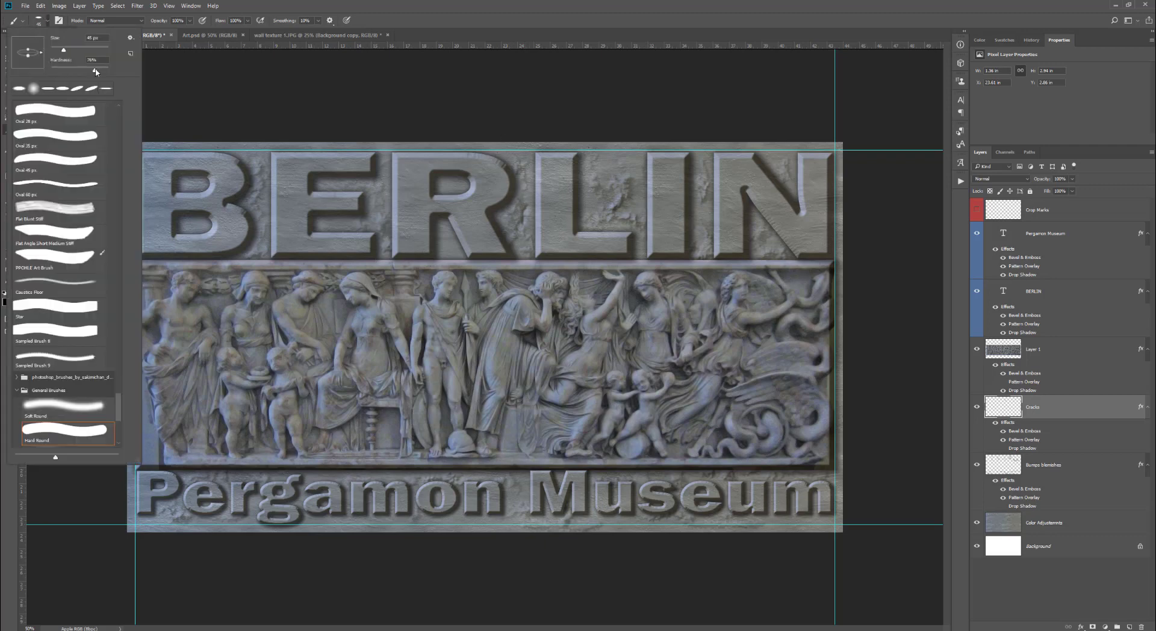
{"action": "left_click_drag", "start_coordinate": [95, 70], "coordinate": [112, 71]}
{"action": "left_click", "coordinate": [416, 27]}
{"action": "key", "text": "F5"}
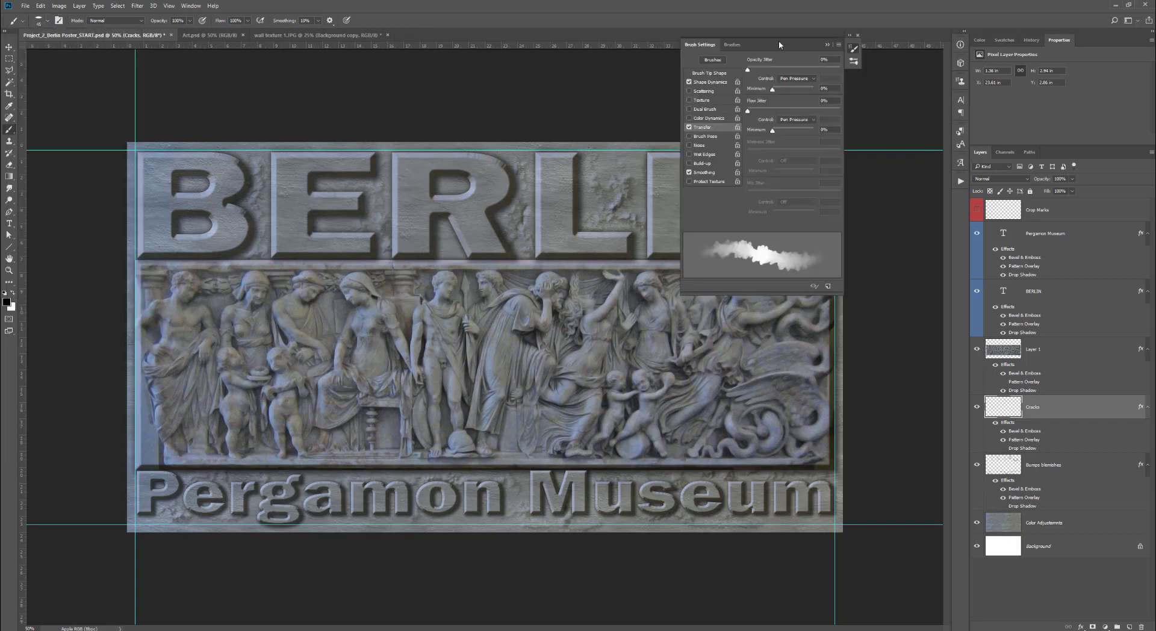
{"action": "left_click_drag", "start_coordinate": [778, 41], "coordinate": [885, 37]}
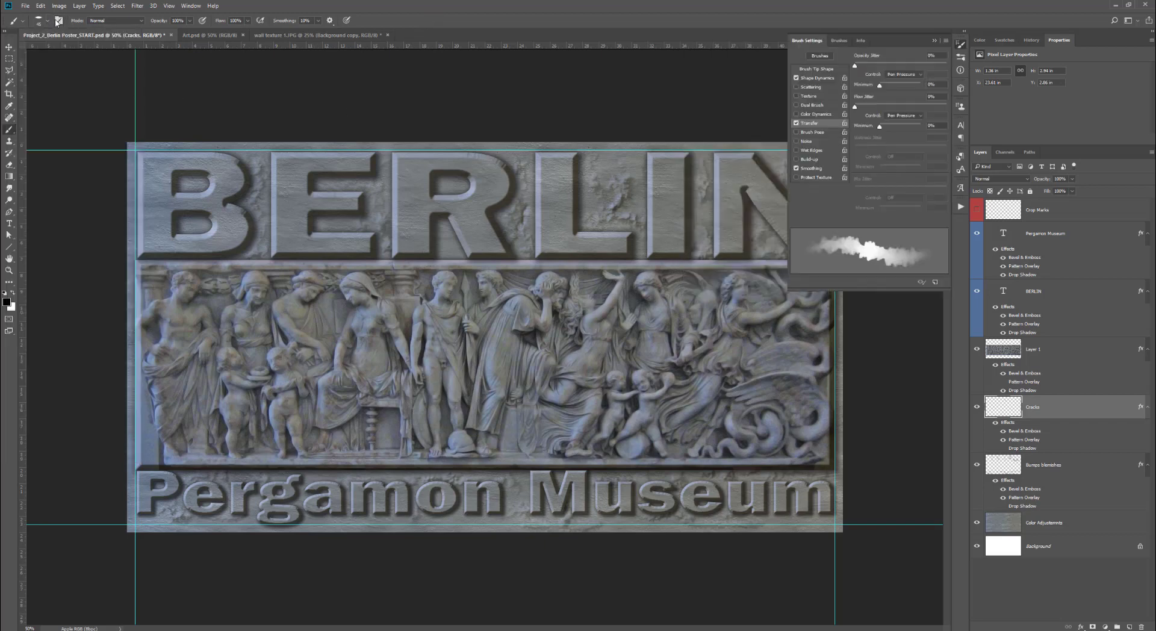
{"action": "left_click", "coordinate": [817, 70]}
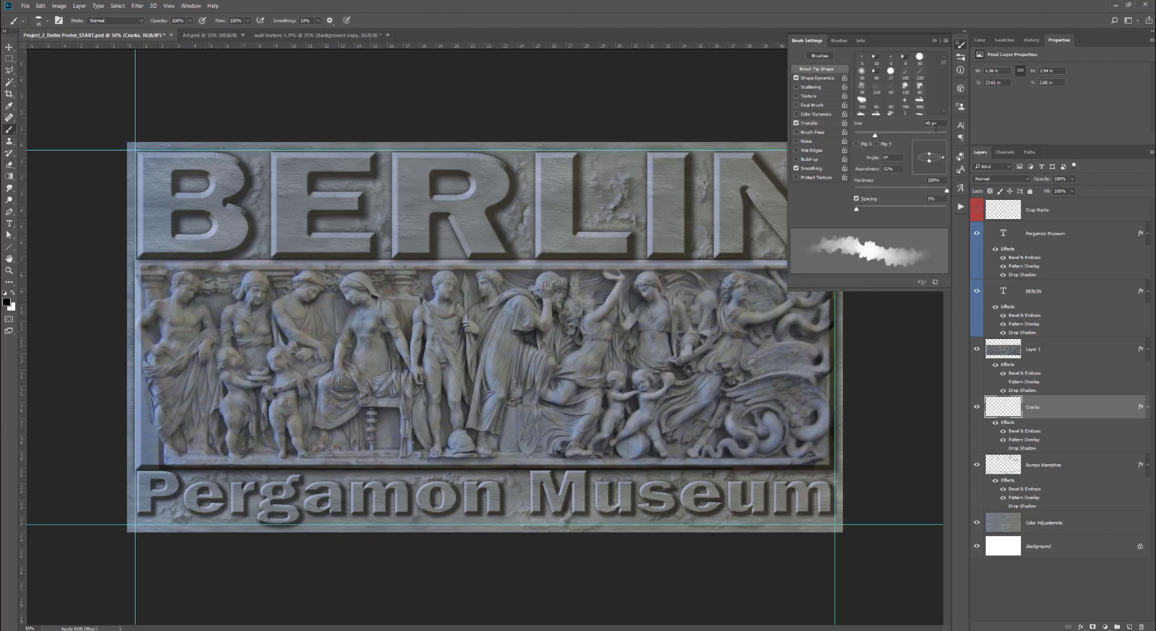
{"action": "left_click_drag", "start_coordinate": [929, 161], "coordinate": [930, 158]}
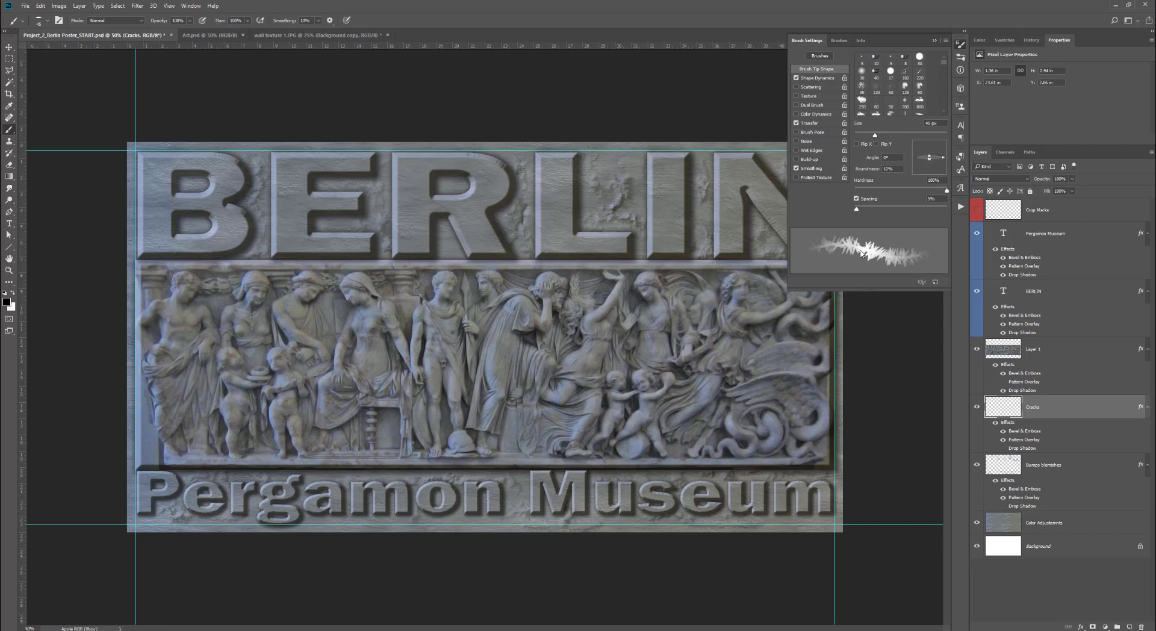
{"action": "left_click", "coordinate": [934, 41]}
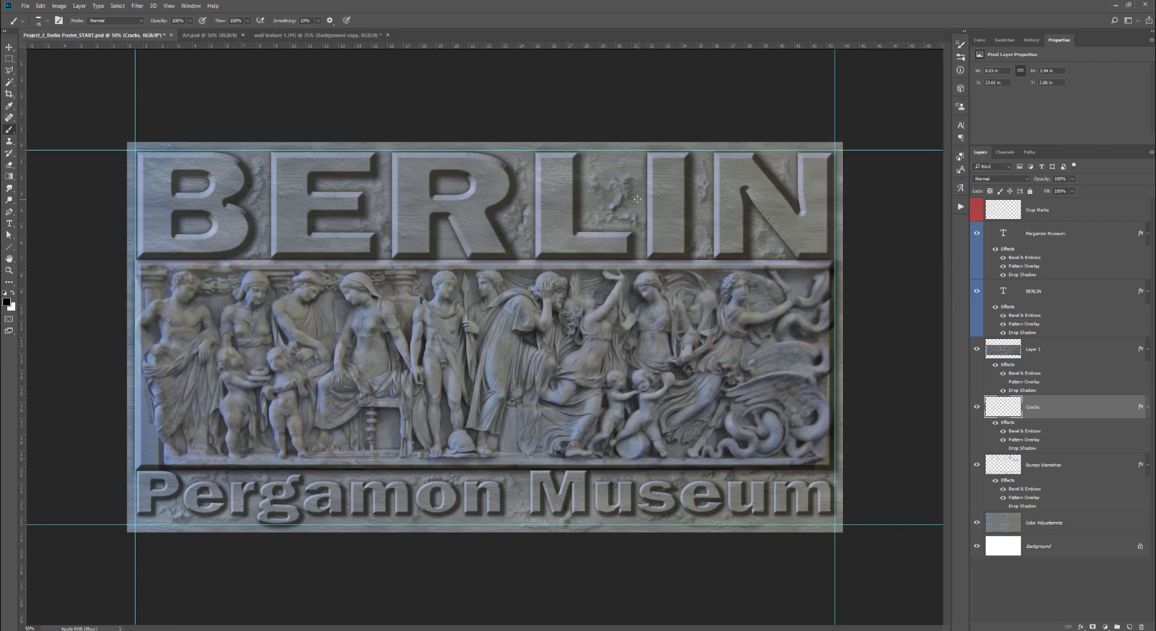
Paint jagged cracks on the Cracks layer between the BERLIN letters and around the end of the Pergamon Museum lettering
{"action": "left_click_drag", "start_coordinate": [637, 200], "coordinate": [636, 224]}
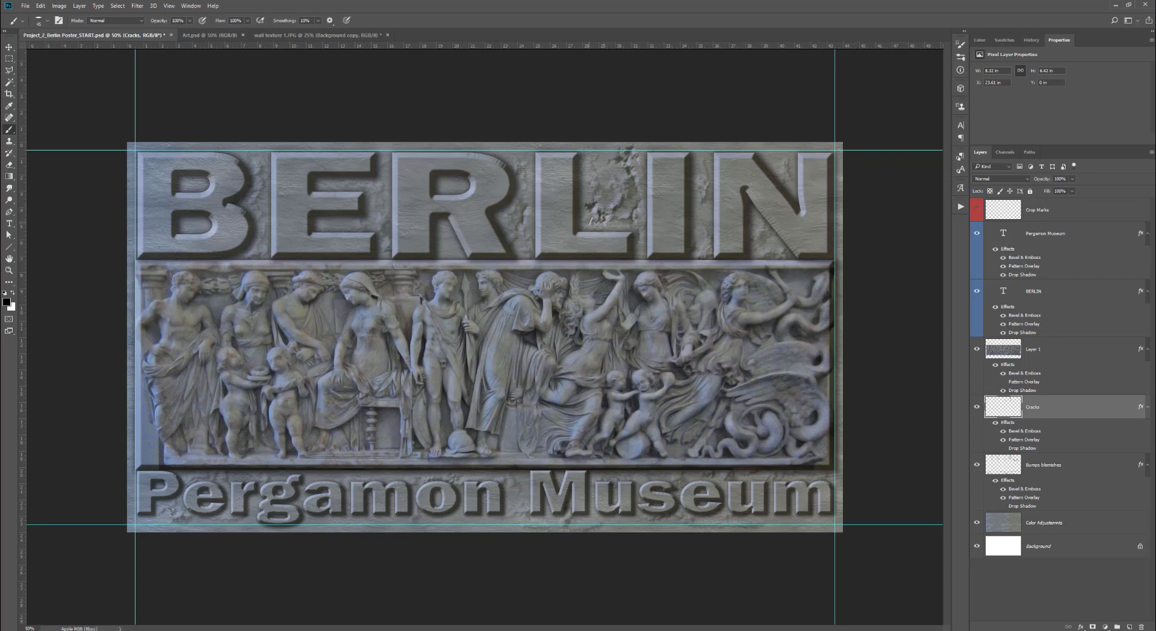
{"action": "left_click_drag", "start_coordinate": [590, 221], "coordinate": [602, 215]}
{"action": "left_click_drag", "start_coordinate": [722, 477], "coordinate": [682, 479]}
{"action": "left_click_drag", "start_coordinate": [719, 522], "coordinate": [736, 516]}
{"action": "left_click_drag", "start_coordinate": [711, 228], "coordinate": [701, 240]}
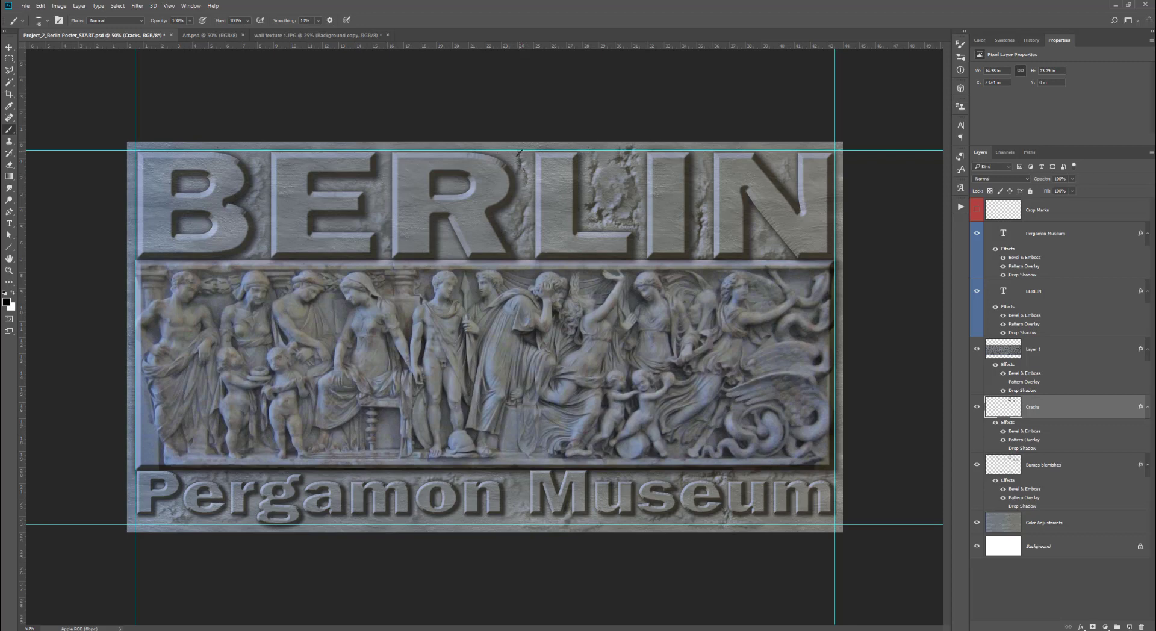
{"action": "mouse_move", "coordinate": [374, 185]}
{"action": "left_mouse_down"}
{"action": "mouse_move", "coordinate": [383, 208]}
{"action": "mouse_move", "coordinate": [329, 226]}
{"action": "mouse_move", "coordinate": [337, 229]}
{"action": "left_mouse_up"}
{"action": "left_click_drag", "start_coordinate": [253, 248], "coordinate": [241, 255]}
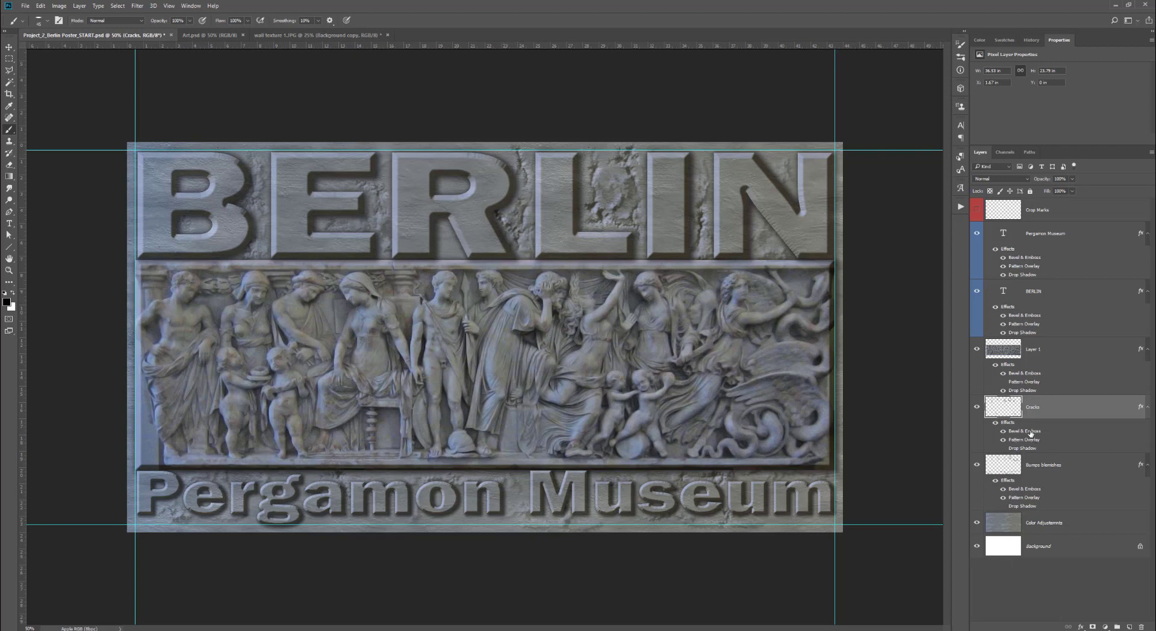
Reduce the Soften value of the Cracks layer's Bevel & Emboss effect for sharper crack edges
{"action": "double_click", "coordinate": [1030, 431]}
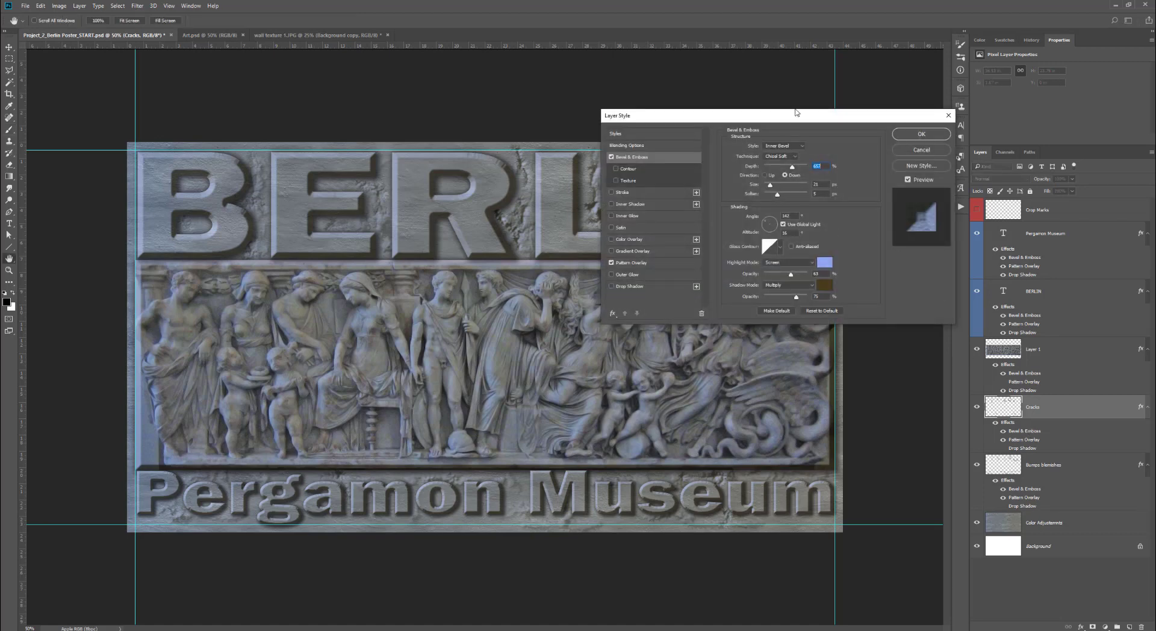
{"action": "left_click_drag", "start_coordinate": [797, 114], "coordinate": [962, 86]}
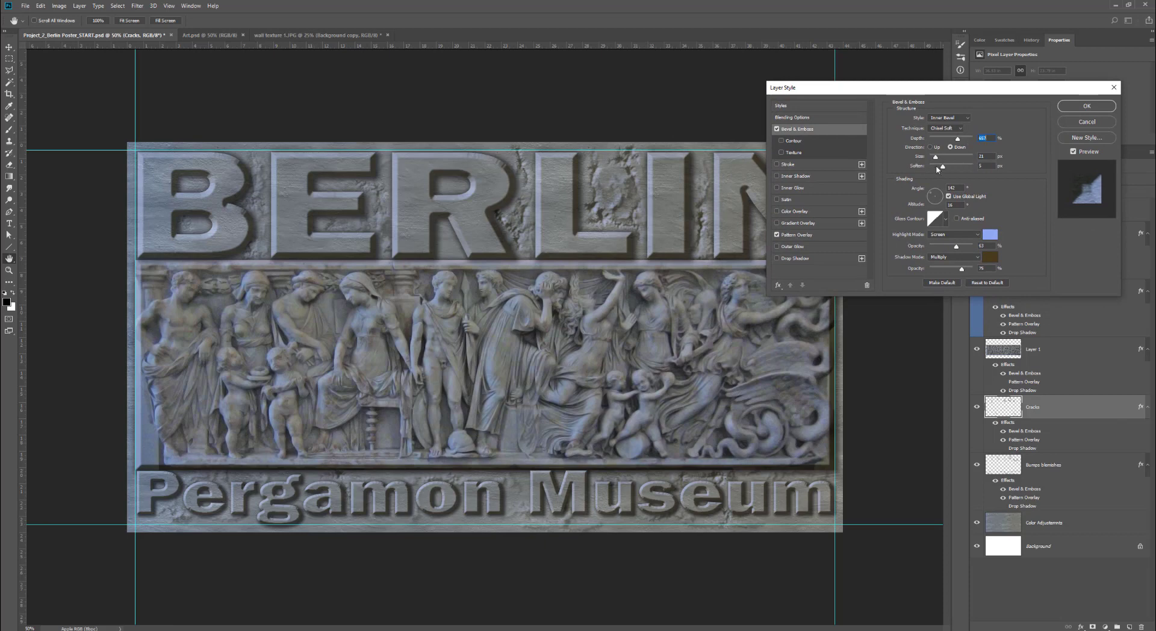
{"action": "left_click_drag", "start_coordinate": [942, 167], "coordinate": [934, 168]}
{"action": "left_click", "coordinate": [1087, 106]}
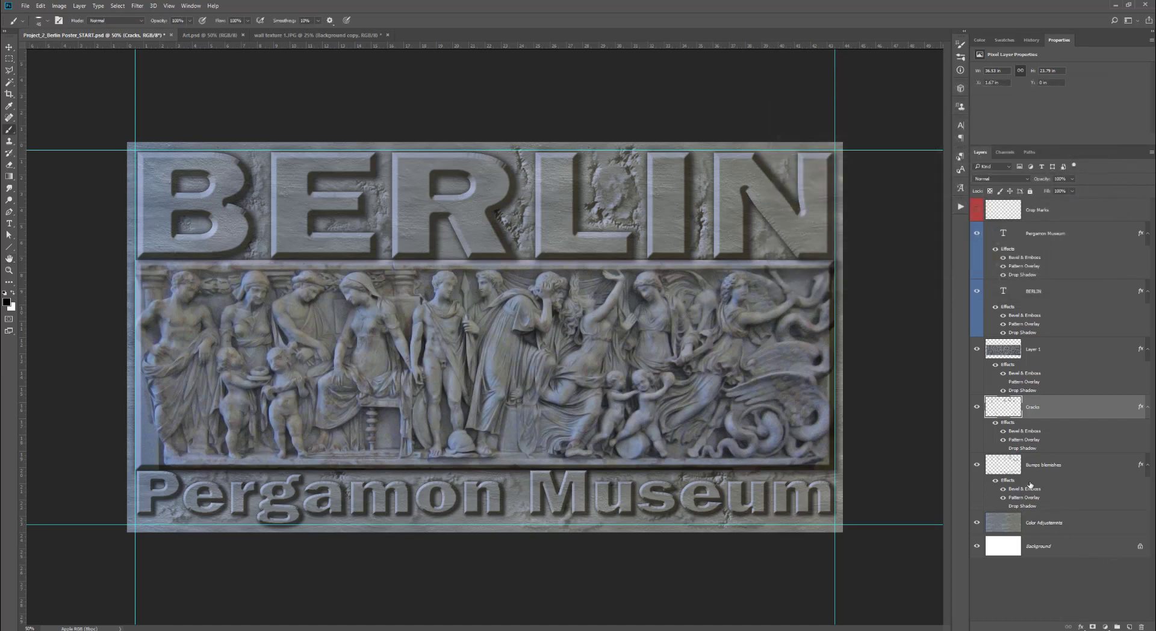
Reduce the Soften value of the Bumps blemishes layer's Bevel & Emboss effect
{"action": "double_click", "coordinate": [1029, 488]}
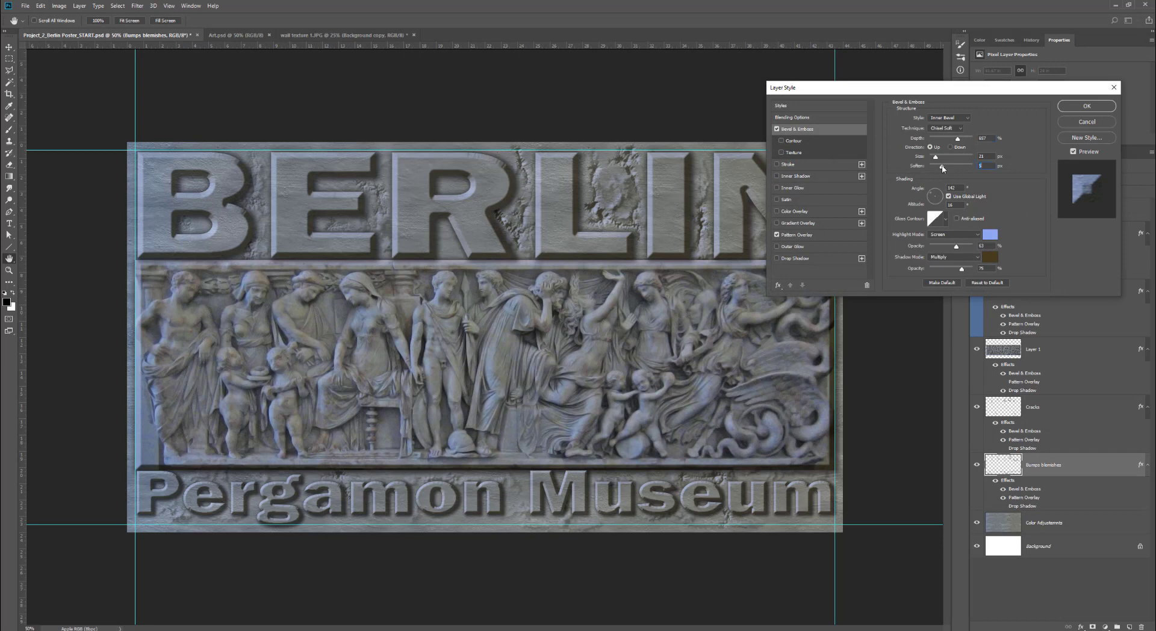
{"action": "left_click_drag", "start_coordinate": [943, 168], "coordinate": [936, 168]}
{"action": "key", "text": "Return"}
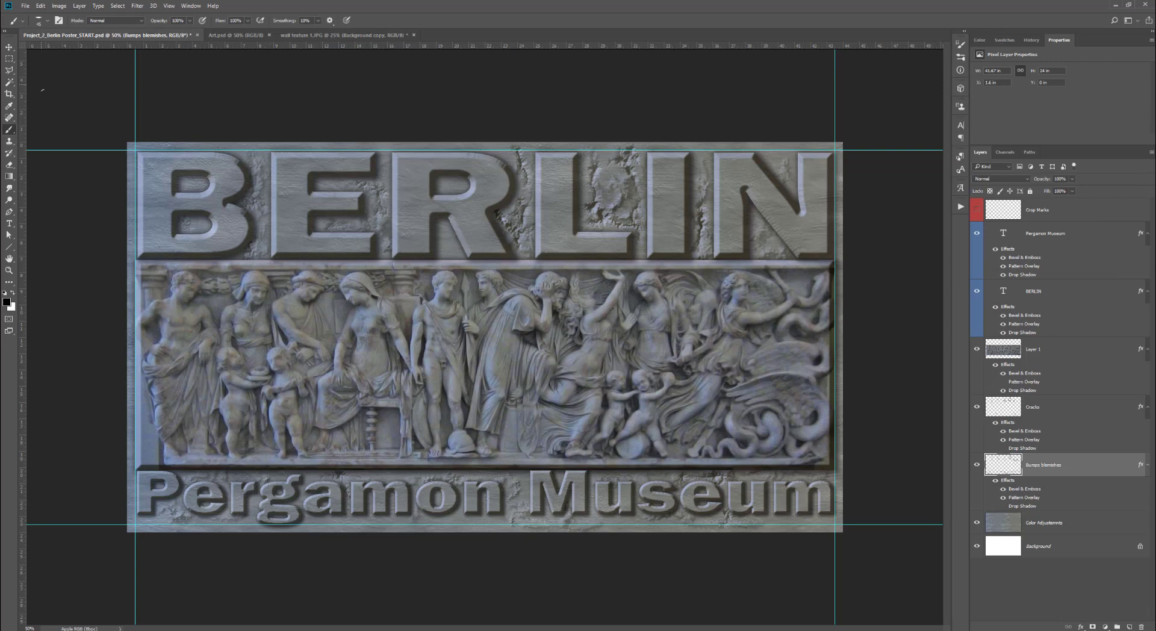
Turn off the brush's Shape Dynamics and Transfer, then rotate the tip and widen its roundness to about 64%
{"action": "left_click", "coordinate": [59, 20]}
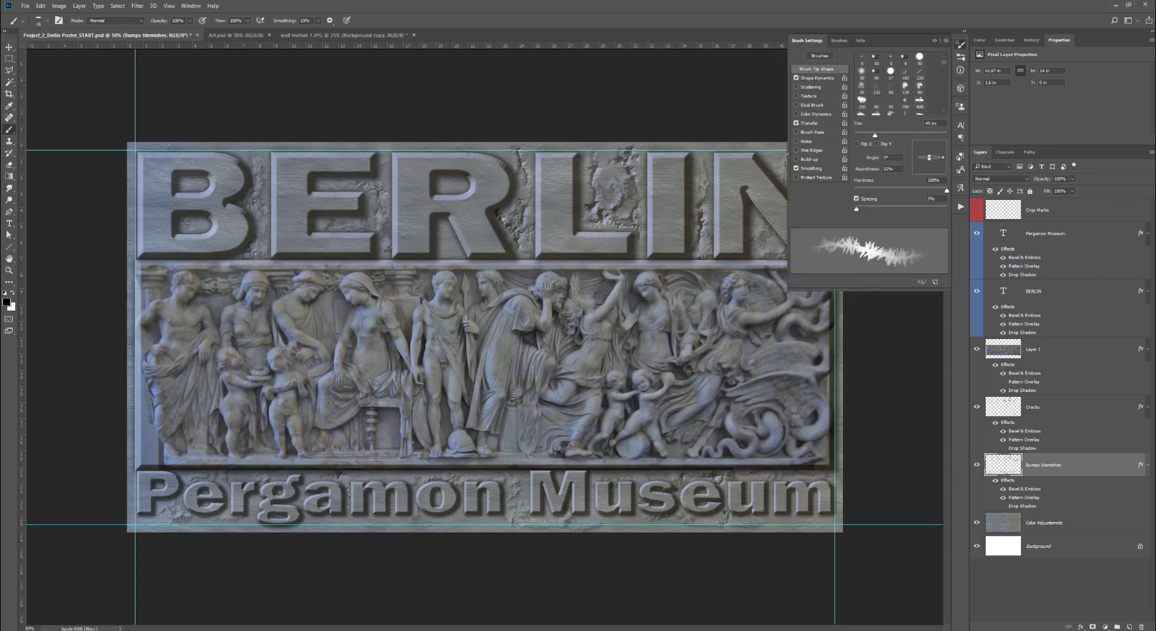
{"action": "left_click", "coordinate": [796, 77]}
{"action": "left_click", "coordinate": [796, 122]}
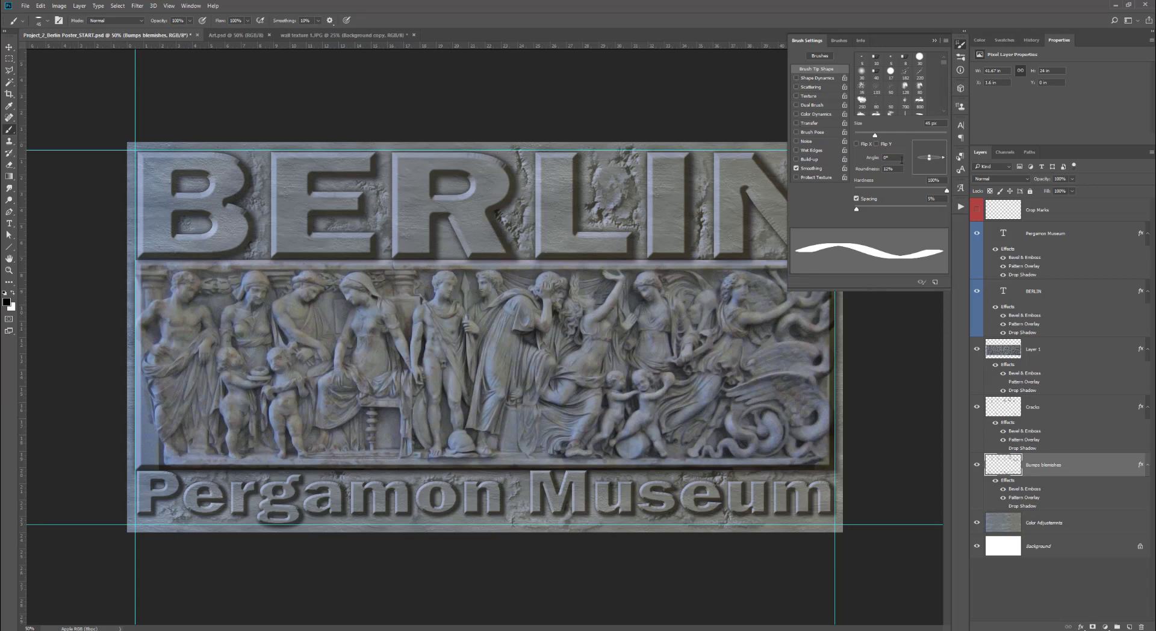
{"action": "left_click_drag", "start_coordinate": [929, 155], "coordinate": [938, 160]}
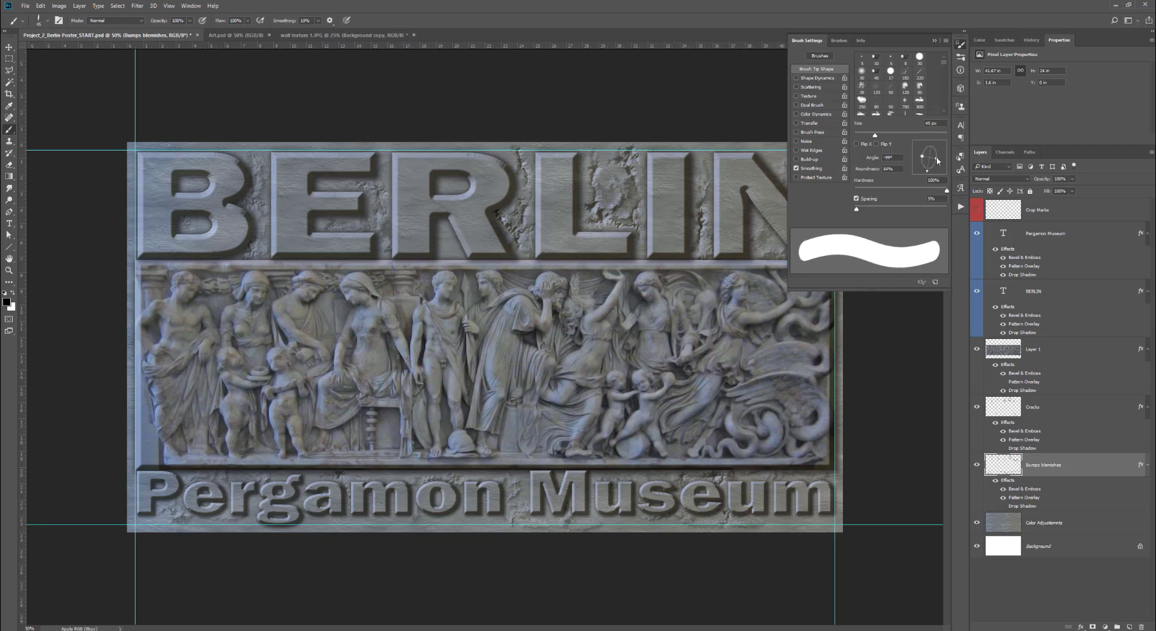
{"action": "left_click", "coordinate": [934, 40]}
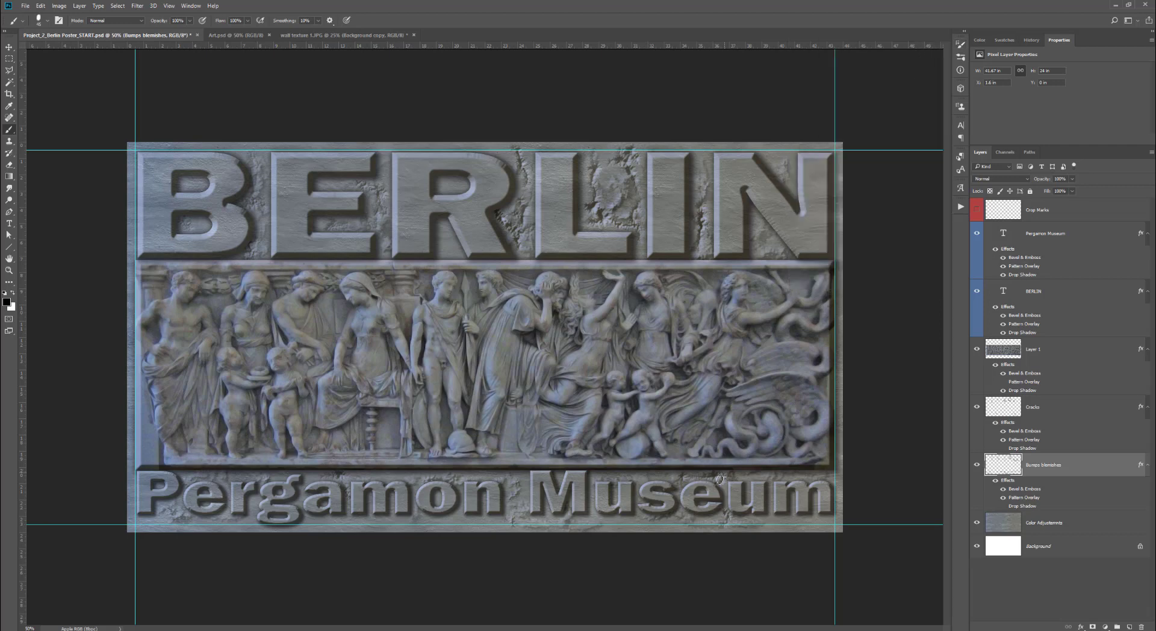
Paint blemishes on the Bumps blemishes layer between Pergamon and Museum, shrink the brush, and add another beneath the Pergamon lettering
{"action": "left_click_drag", "start_coordinate": [516, 499], "coordinate": [518, 504]}
{"action": "key", "text": "bracketleft"}
{"action": "key", "text": "bracketleft"}
{"action": "key", "text": "bracketleft"}
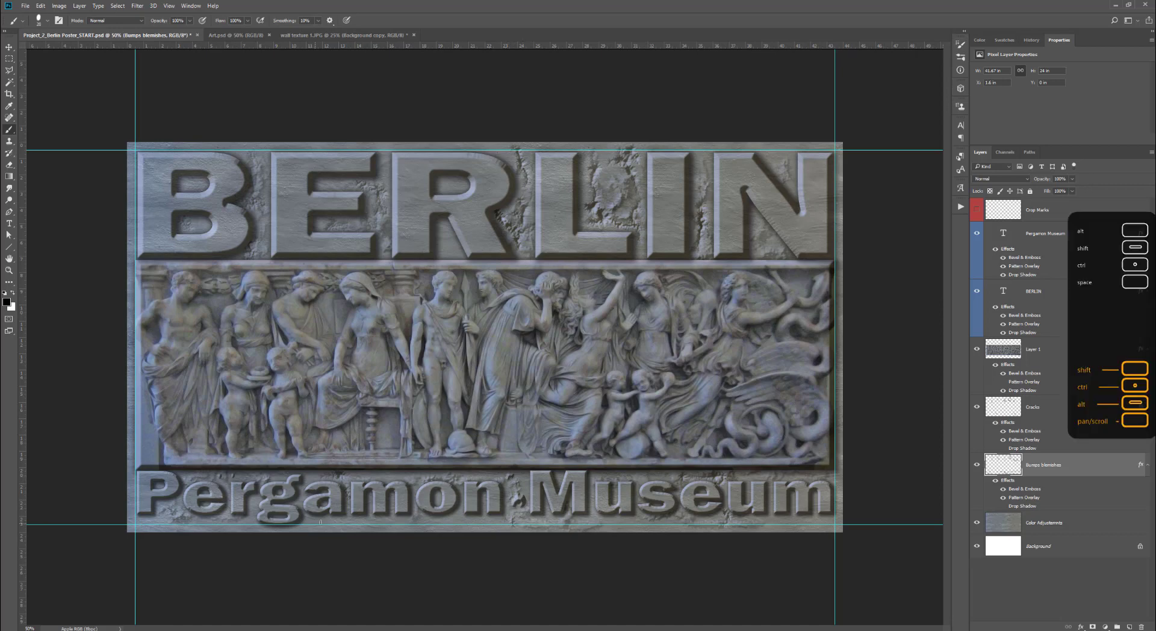
{"action": "left_click_drag", "start_coordinate": [398, 526], "coordinate": [411, 523]}
Toggle the brush's Shape Dynamics on and off to compare the stroke preview
{"action": "key", "text": "F5"}
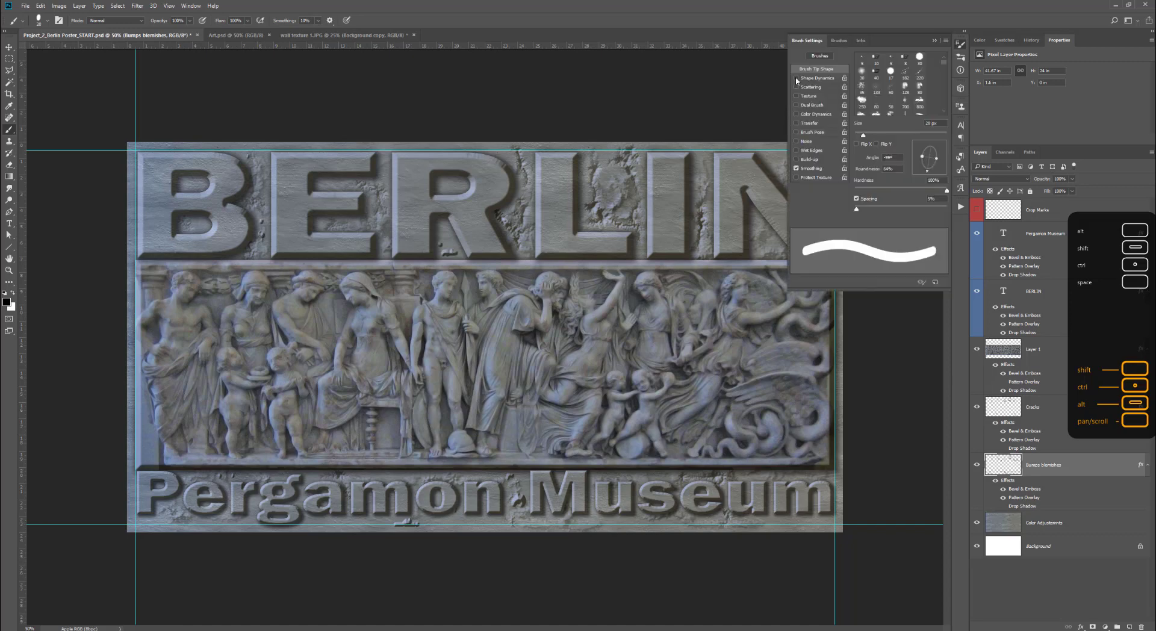
{"action": "left_click", "coordinate": [797, 78]}
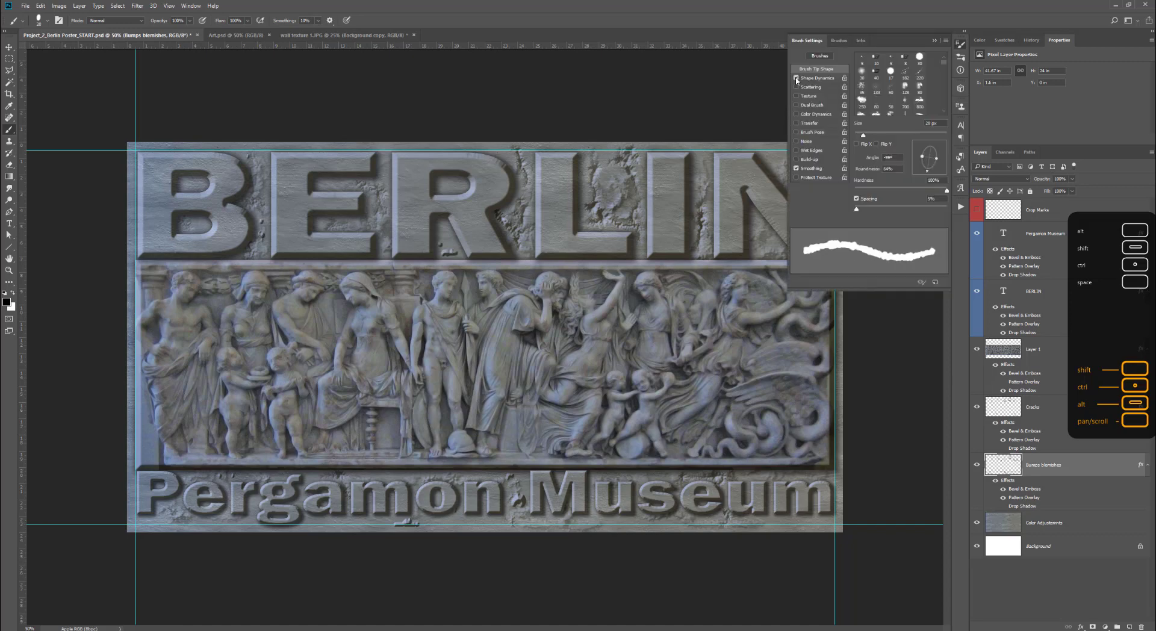
{"action": "left_click", "coordinate": [796, 79]}
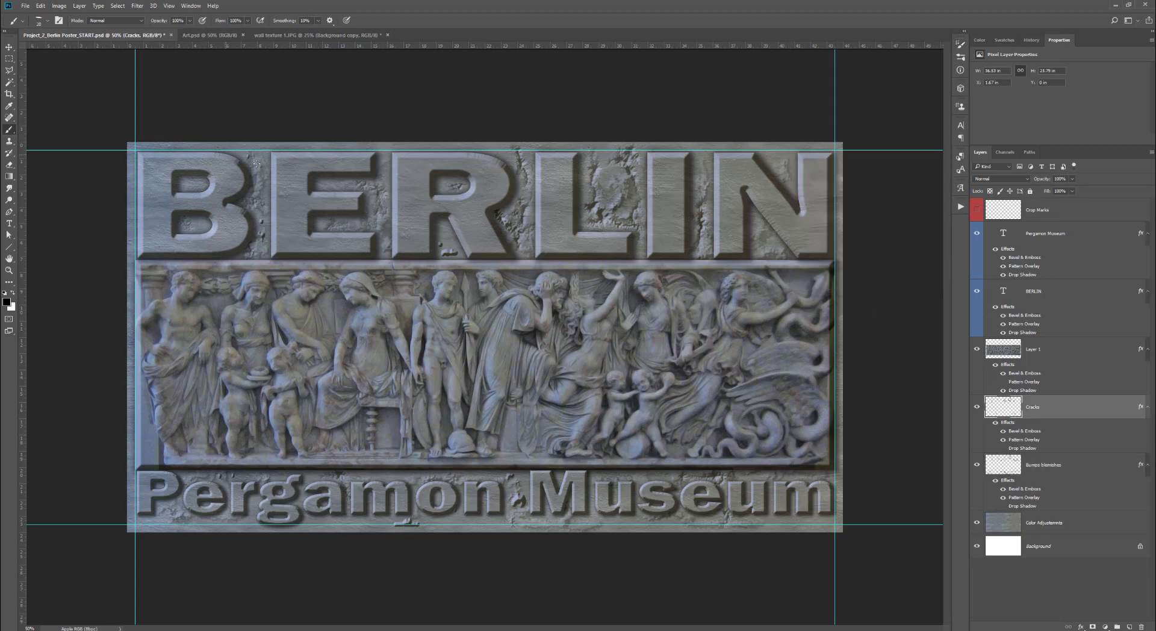
Save the poster as a new Photoshop file named "Berlin Pergamon 1" in the Pergamon Poster folder
{"action": "key", "text": "ctrl+shift+s"}
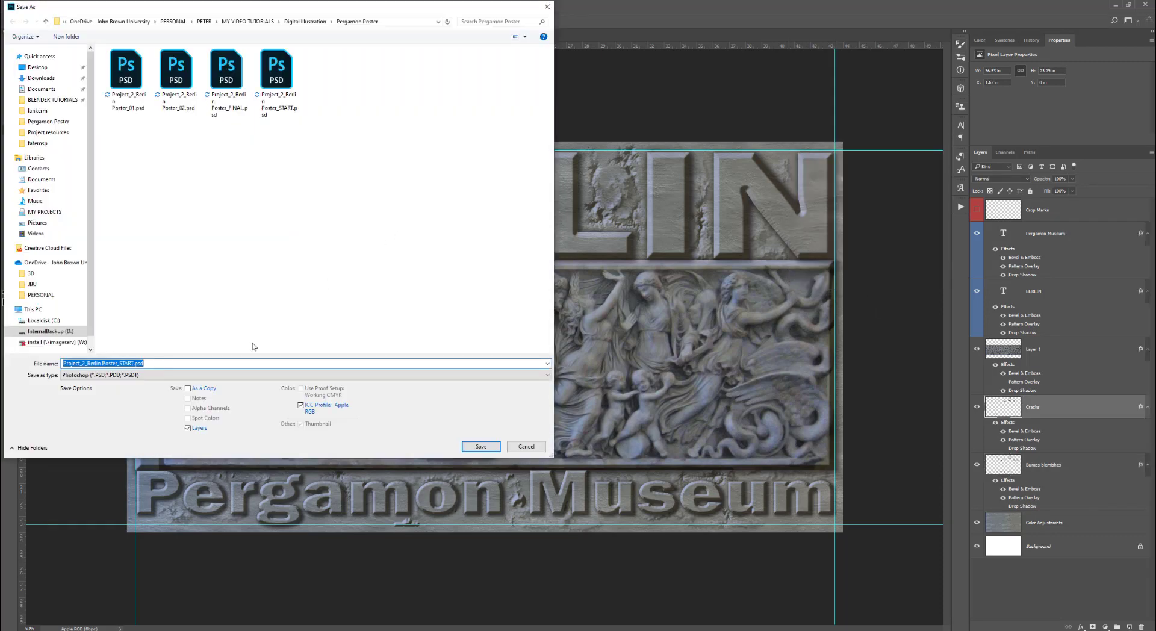
{"action": "type", "text": "Berlin Pergamon 1"}
{"action": "key", "text": "Return"}
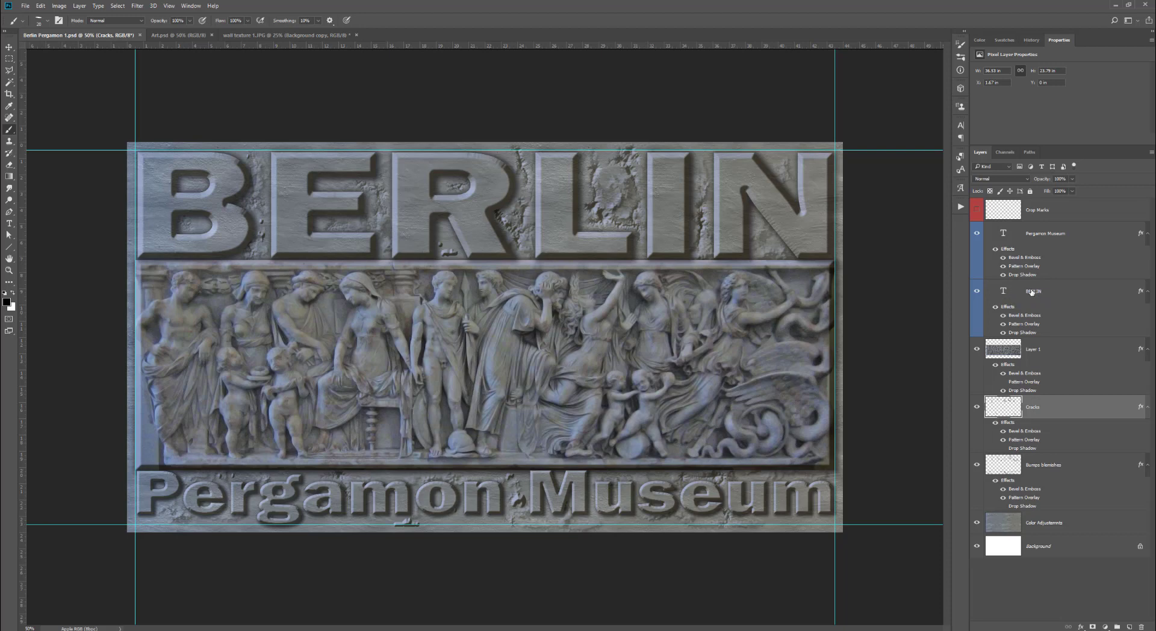
Save another copy of the poster as "Berlin Pergamon 2" in the same folder
{"action": "left_click", "coordinate": [25, 8]}
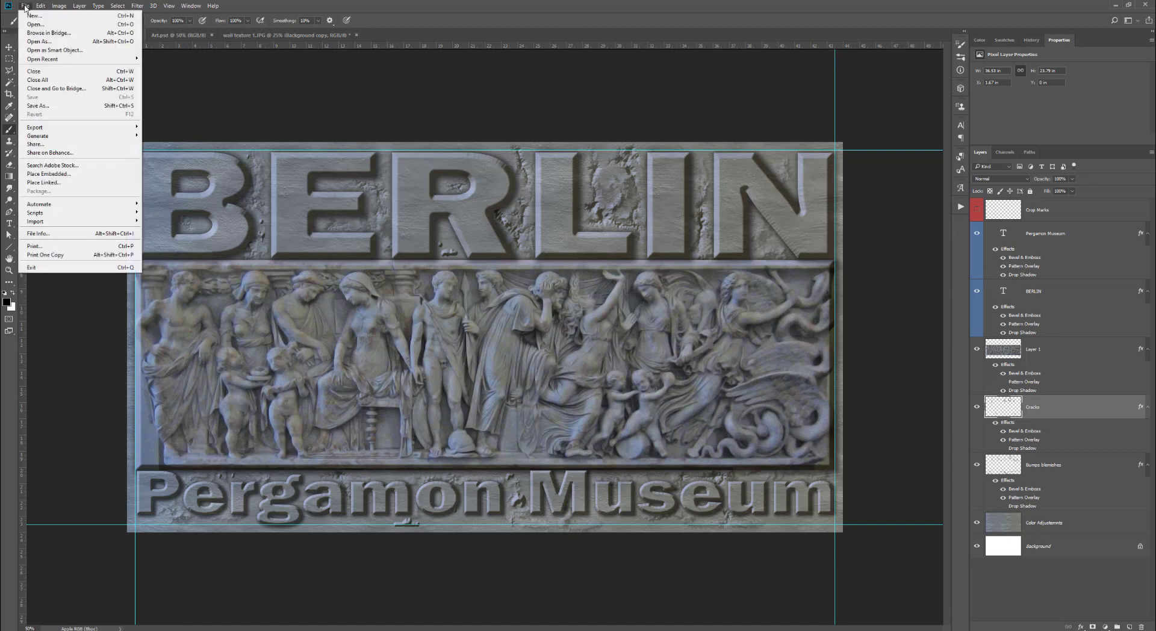
{"action": "left_click", "coordinate": [48, 107]}
{"action": "left_click_drag", "start_coordinate": [126, 364], "coordinate": [105, 363]}
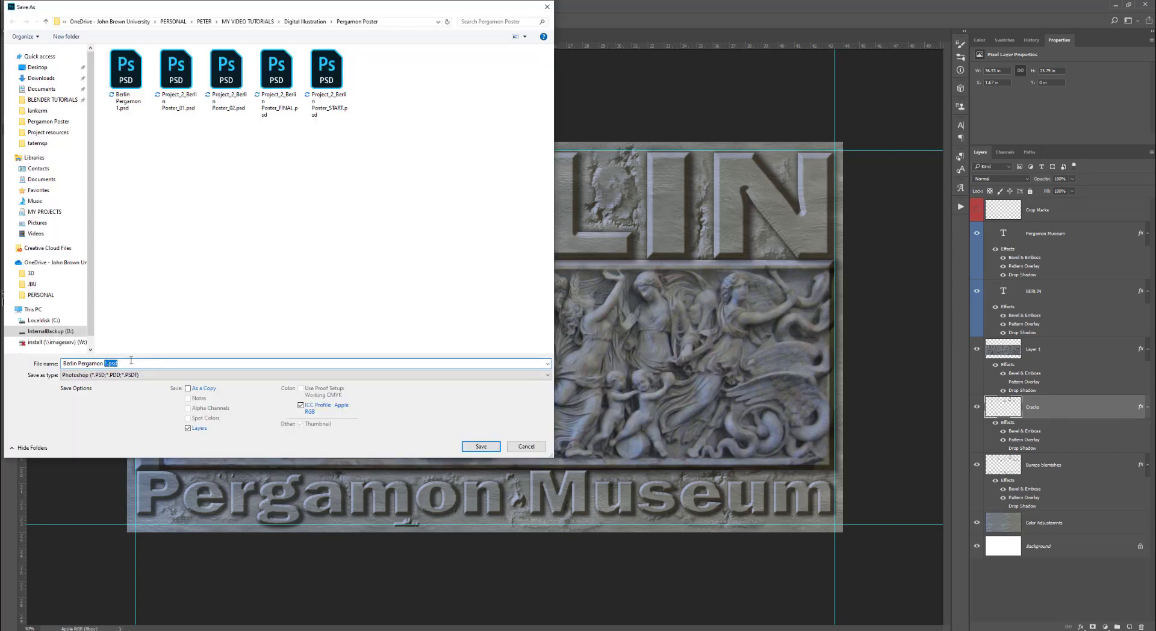
{"action": "type", "text": "2"}
{"action": "left_click", "coordinate": [481, 447]}
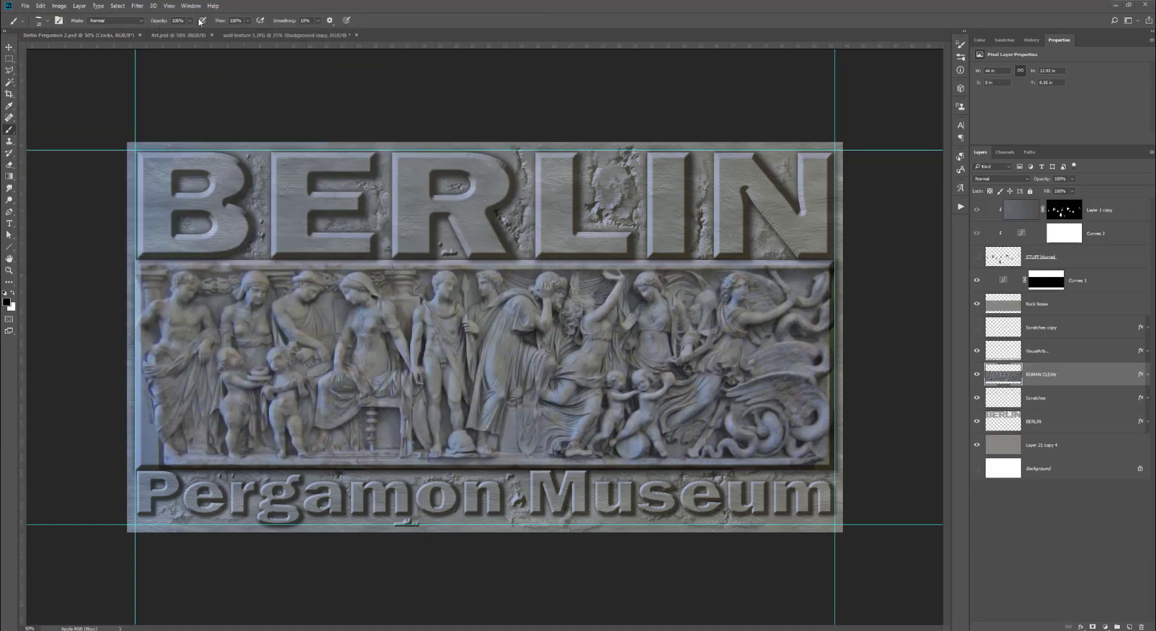
In the Berlin Pergamon 2 document, rasterize the type of the Pergamon Museum and BERLIN layers
{"action": "left_click", "coordinate": [78, 34]}
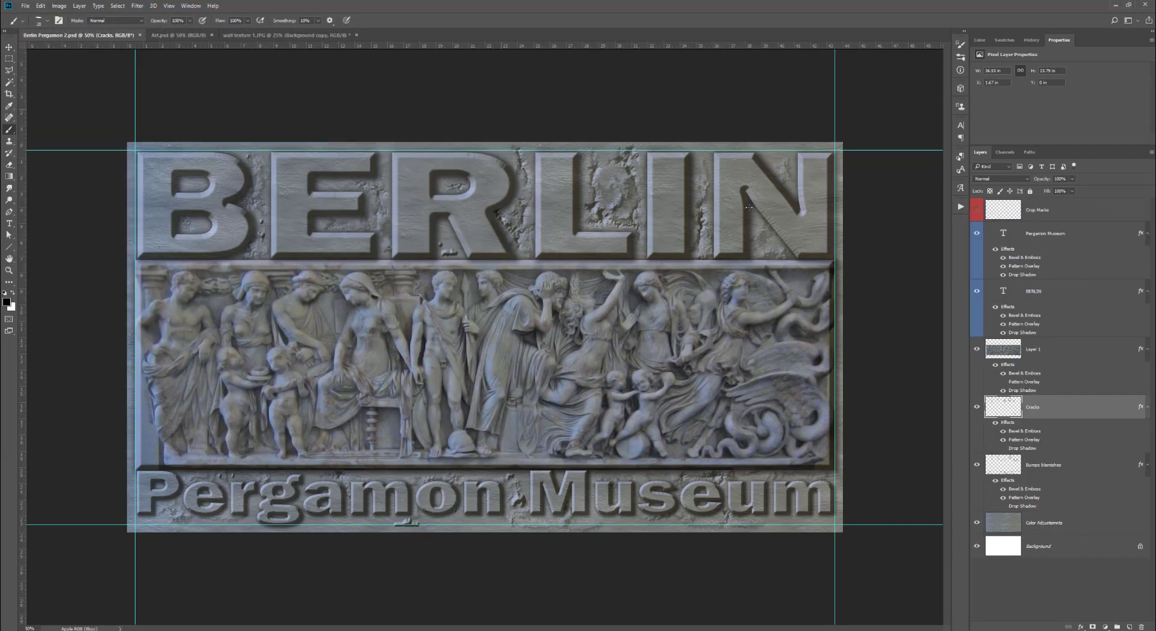
{"action": "left_click", "coordinate": [1036, 234]}
{"action": "right_click", "coordinate": [1036, 235]}
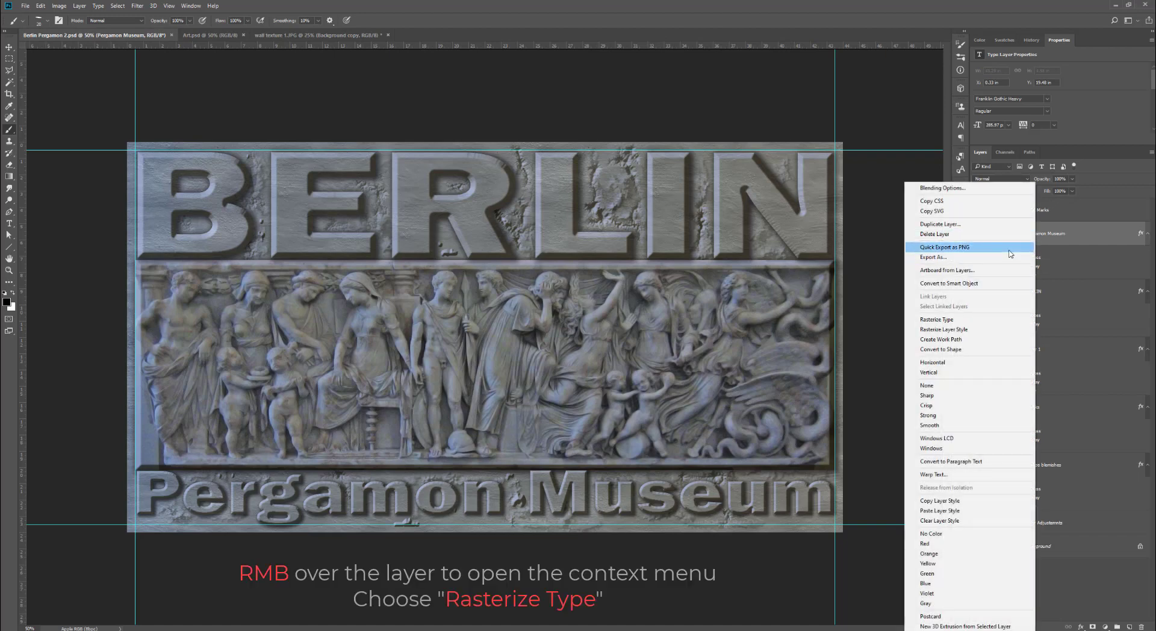
{"action": "left_click", "coordinate": [998, 319]}
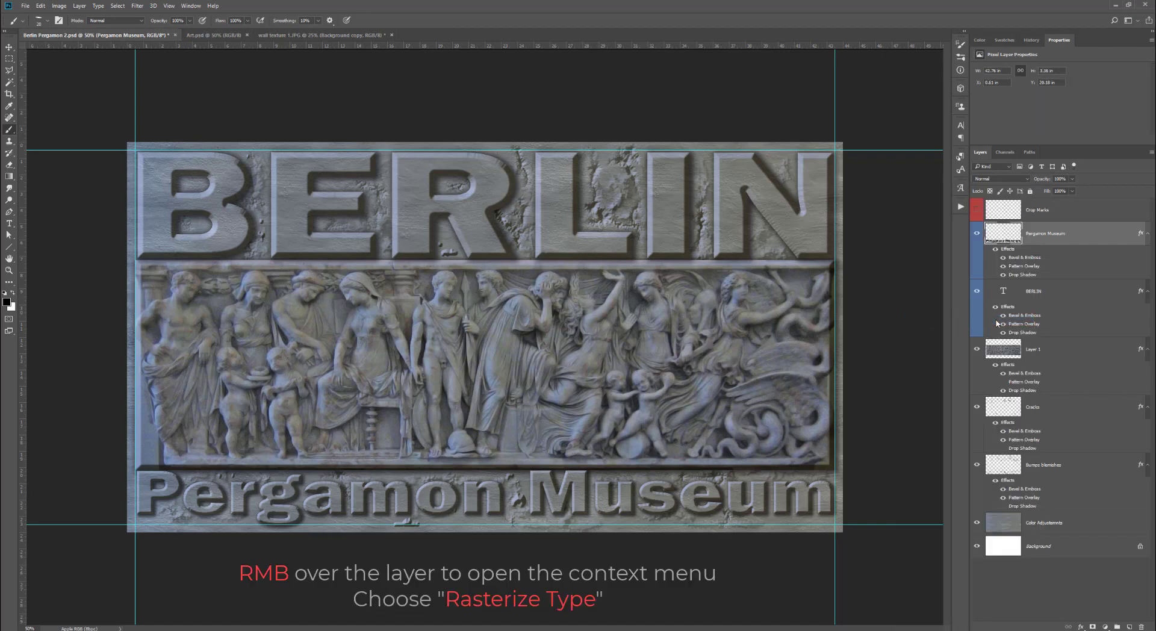
{"action": "left_click", "coordinate": [1051, 291]}
{"action": "right_click", "coordinate": [1050, 292]}
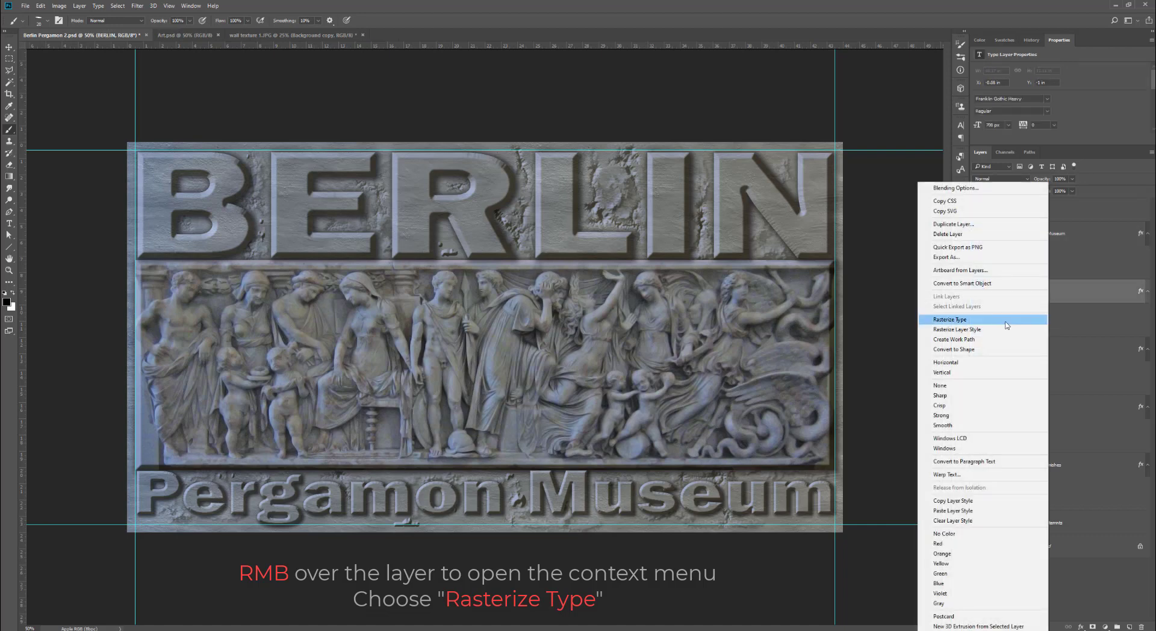
{"action": "left_click", "coordinate": [1030, 319]}
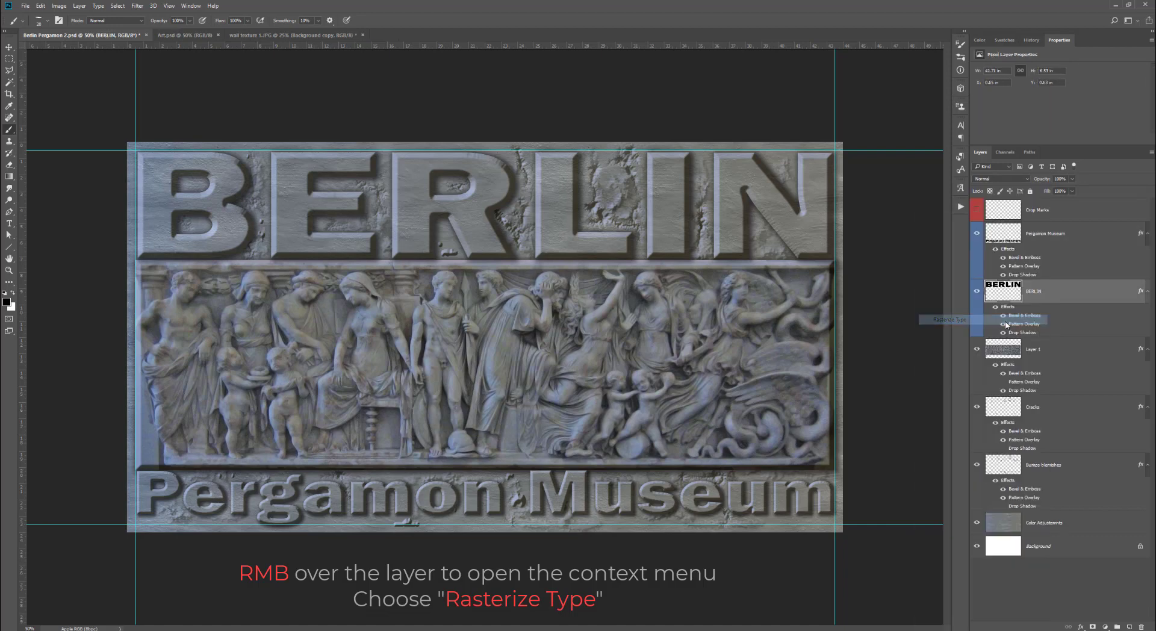
Make the BERLIN layer active and switch to the Eraser tool
{"action": "left_click", "coordinate": [1039, 234]}
{"action": "left_click", "coordinate": [1044, 293]}
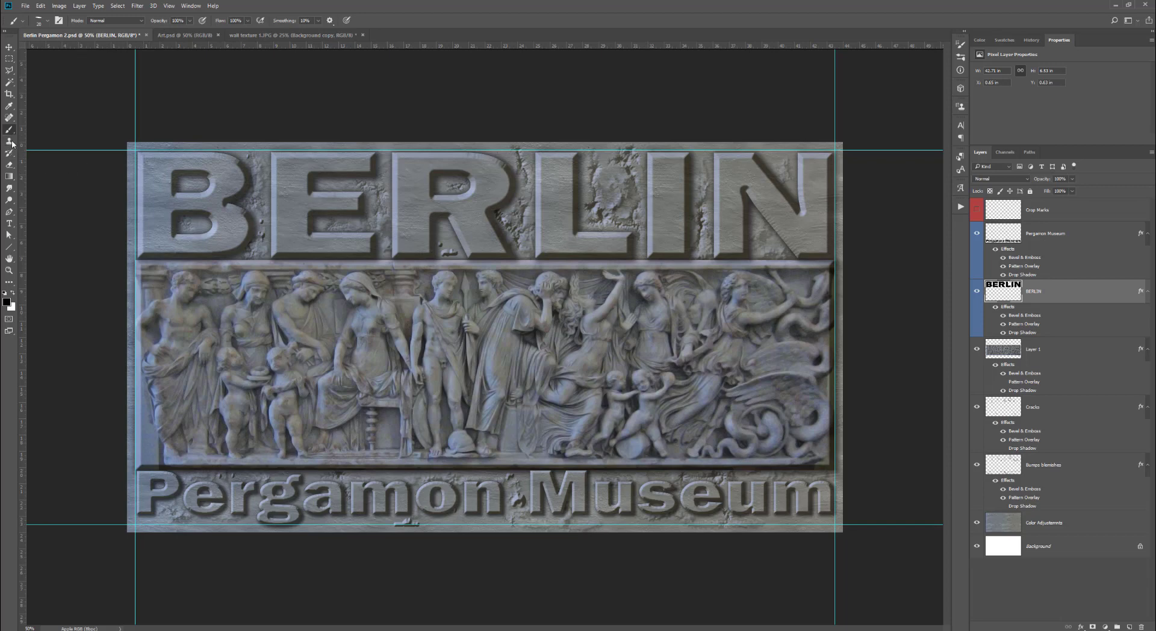
{"action": "left_click", "coordinate": [10, 167]}
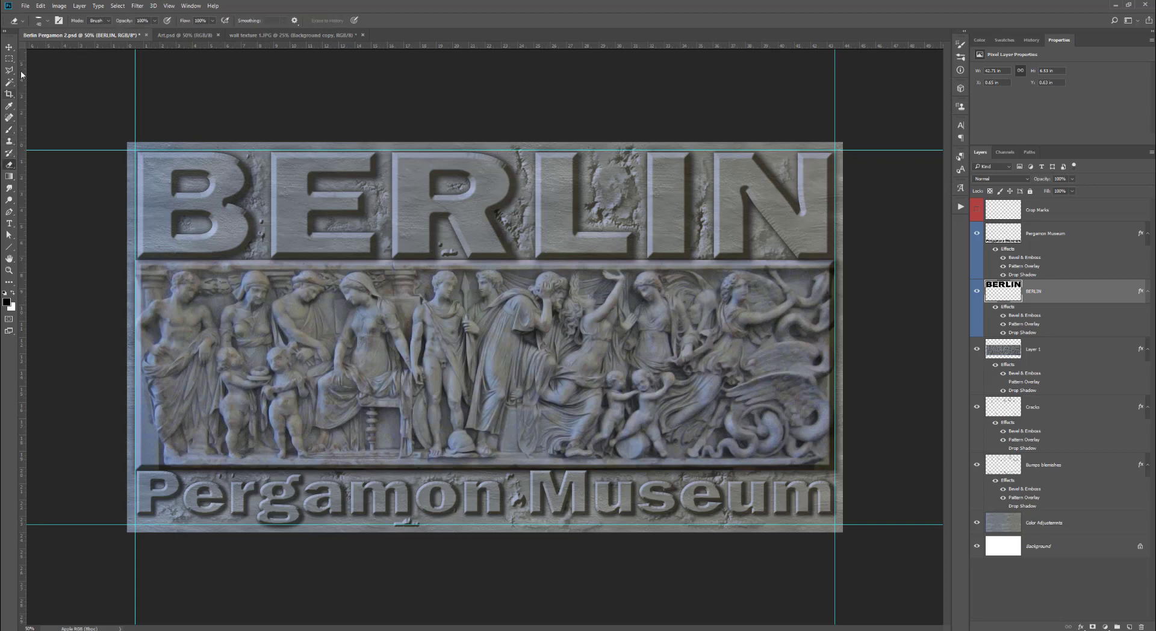
Review the eraser's tip shape, Shape Dynamics and Transfer brush settings
{"action": "left_click", "coordinate": [61, 22]}
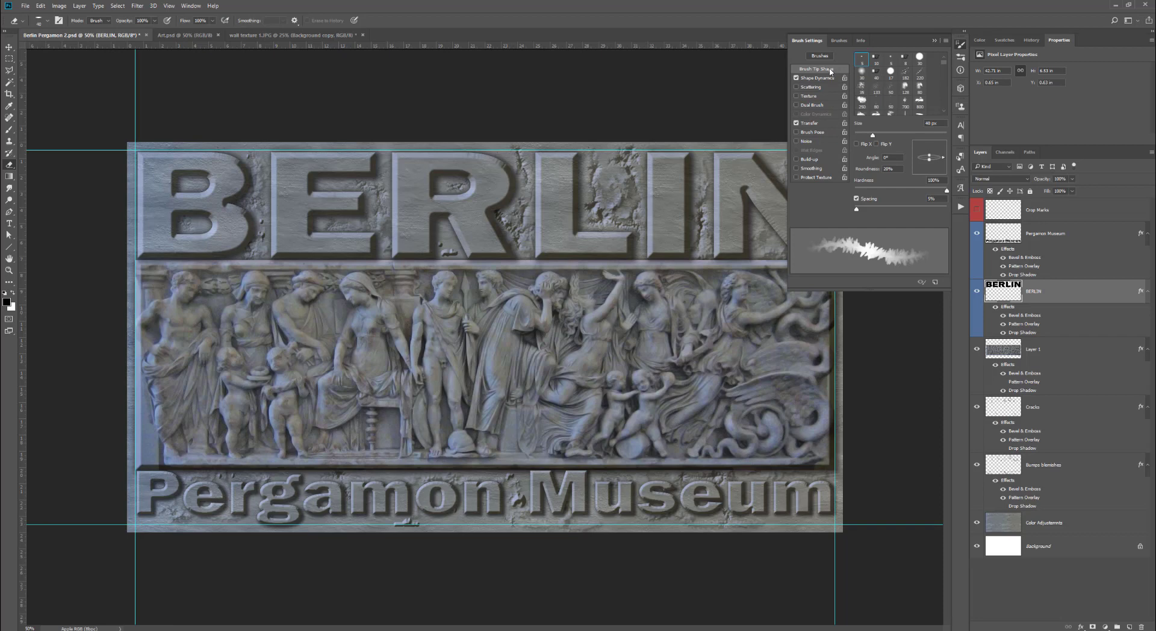
{"action": "left_click_drag", "start_coordinate": [929, 163], "coordinate": [930, 163]}
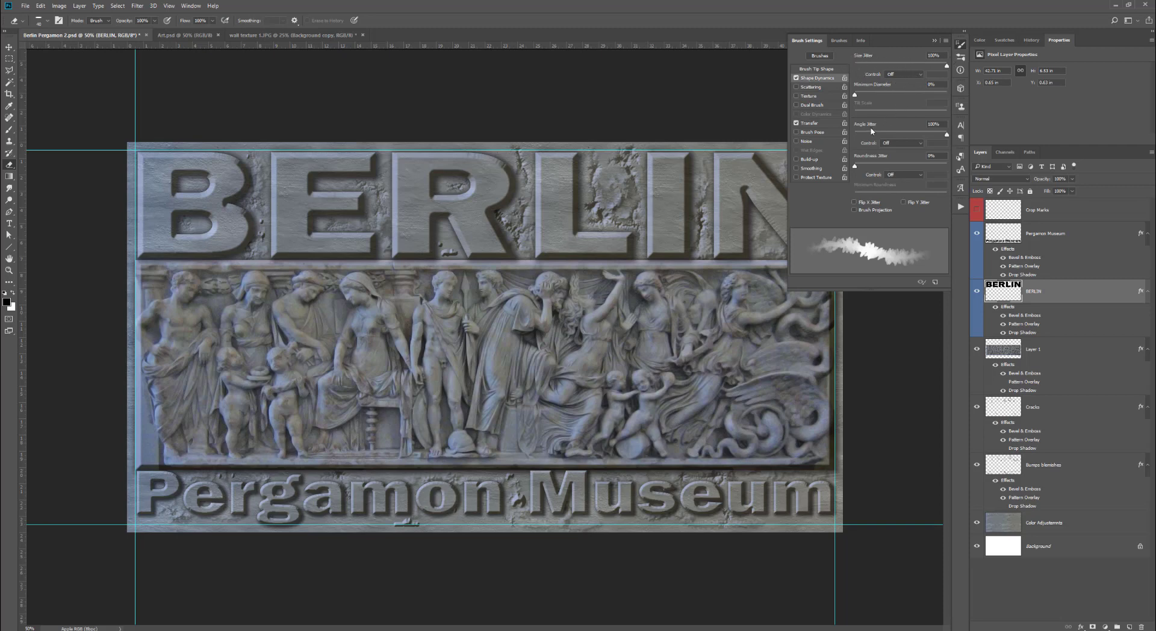
{"action": "mouse_move", "coordinate": [947, 136]}
{"action": "left_mouse_down"}
{"action": "mouse_move", "coordinate": [926, 135]}
{"action": "mouse_move", "coordinate": [947, 135]}
{"action": "left_mouse_up"}
{"action": "mouse_move", "coordinate": [946, 66]}
{"action": "left_mouse_down"}
{"action": "mouse_move", "coordinate": [936, 72]}
{"action": "mouse_move", "coordinate": [956, 82]}
{"action": "left_mouse_up"}
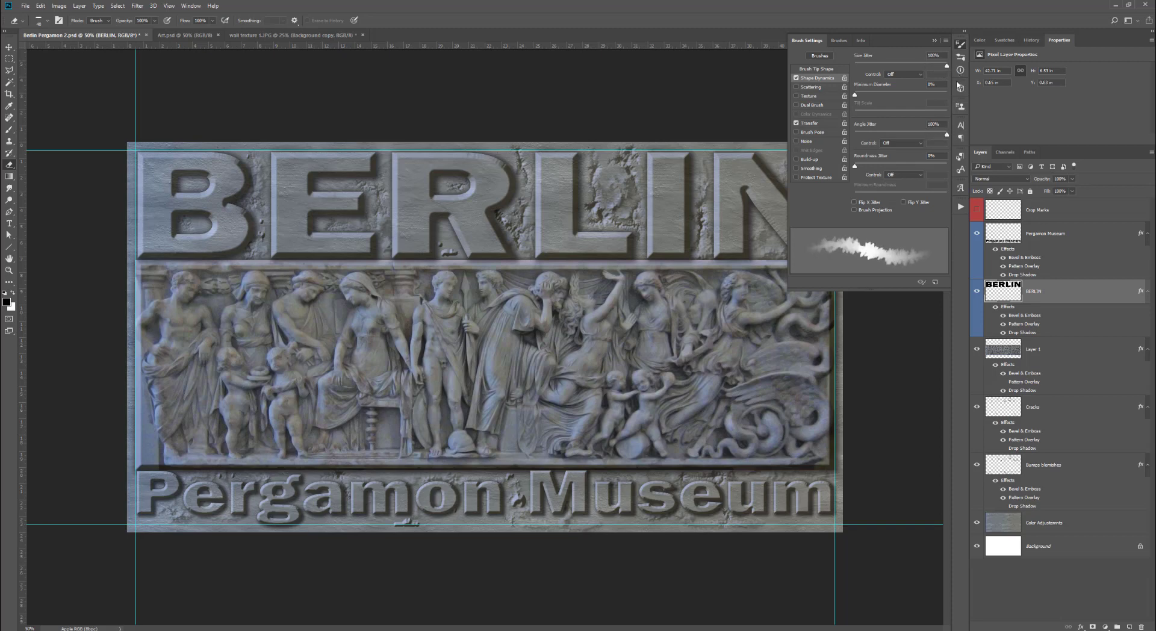
{"action": "left_click", "coordinate": [812, 123]}
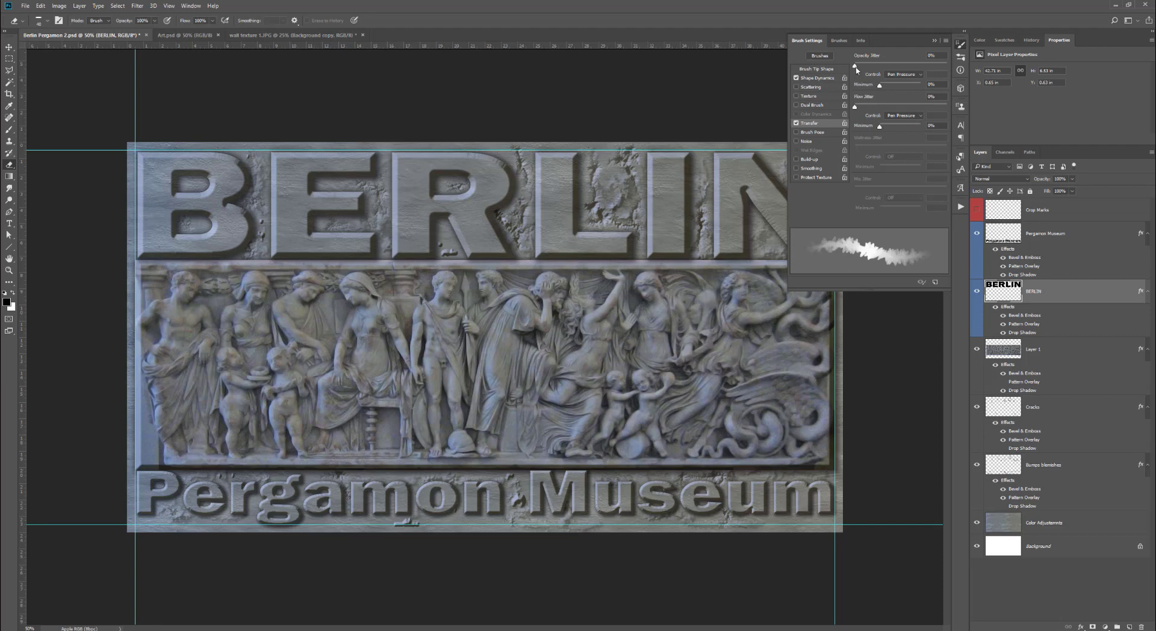
{"action": "left_click", "coordinate": [934, 41]}
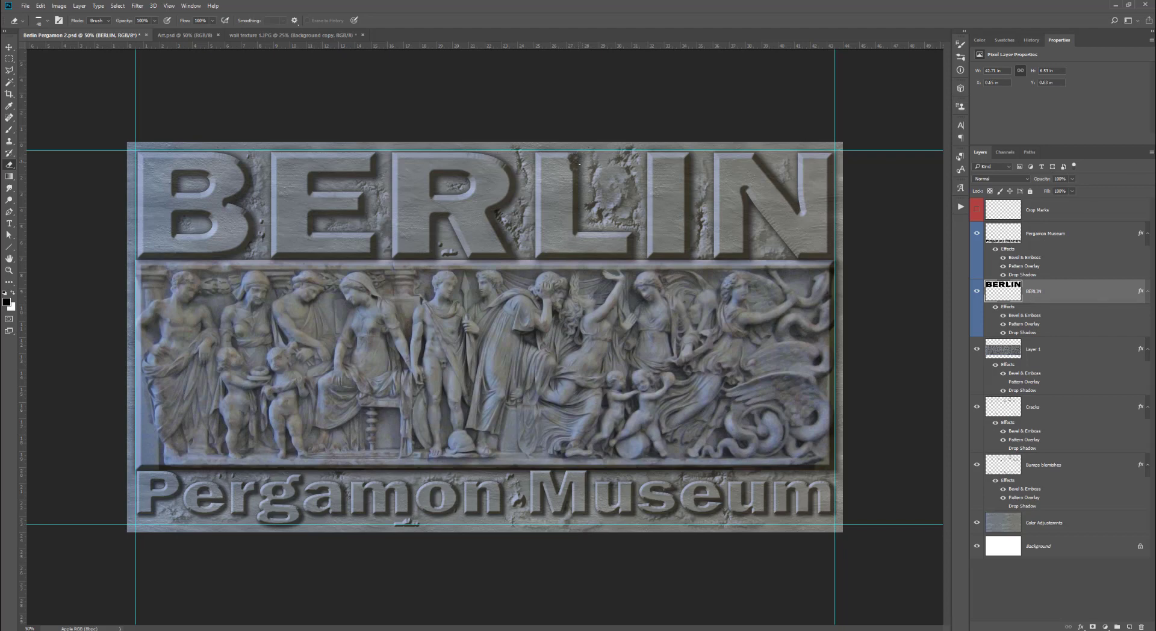
Erase chips from the upper and lower edges of the L and the right edges of the R in BERLIN, resizing the eraser as needed
{"action": "left_click_drag", "start_coordinate": [576, 158], "coordinate": [565, 158]}
{"action": "key", "text": "]"}
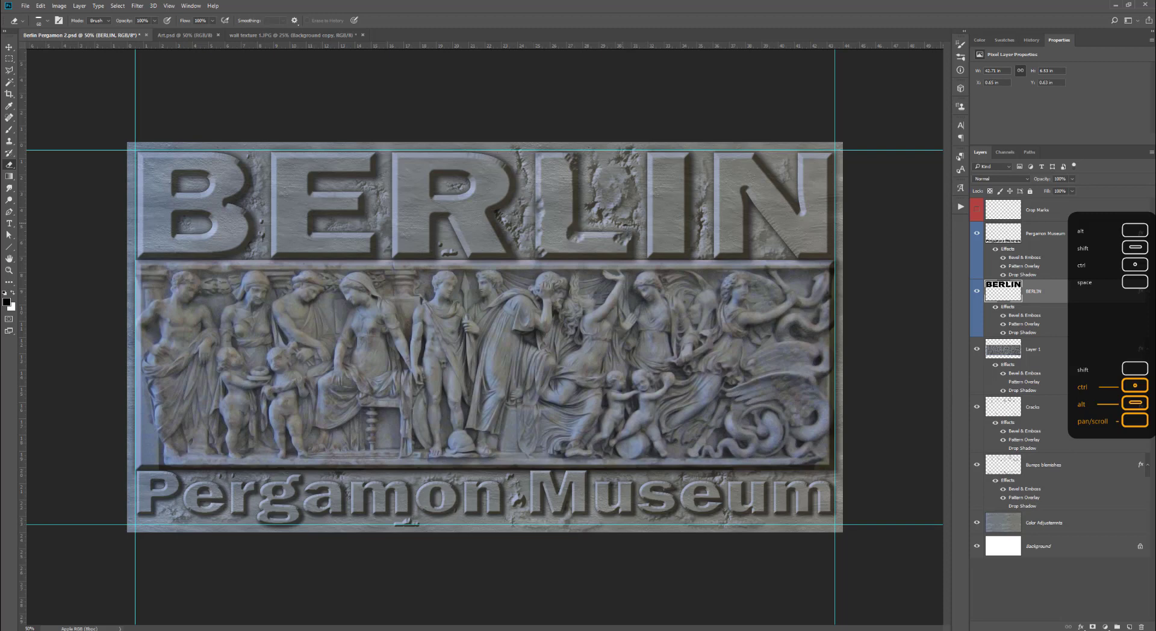
{"action": "left_click", "coordinate": [631, 255]}
{"action": "left_click", "coordinate": [628, 251]}
{"action": "key", "text": "bracketleft"}
{"action": "key", "text": "bracketleft"}
{"action": "left_click", "coordinate": [510, 255]}
{"action": "left_click", "coordinate": [488, 208]}
{"action": "left_click", "coordinate": [492, 226]}
{"action": "left_click", "coordinate": [497, 241]}
{"action": "left_click", "coordinate": [496, 202]}
{"action": "left_click", "coordinate": [504, 194]}
Erase more chips from the edges of the I and N and from the upper left corner of the R in BERLIN
{"action": "left_click", "coordinate": [649, 161]}
{"action": "left_click", "coordinate": [686, 157]}
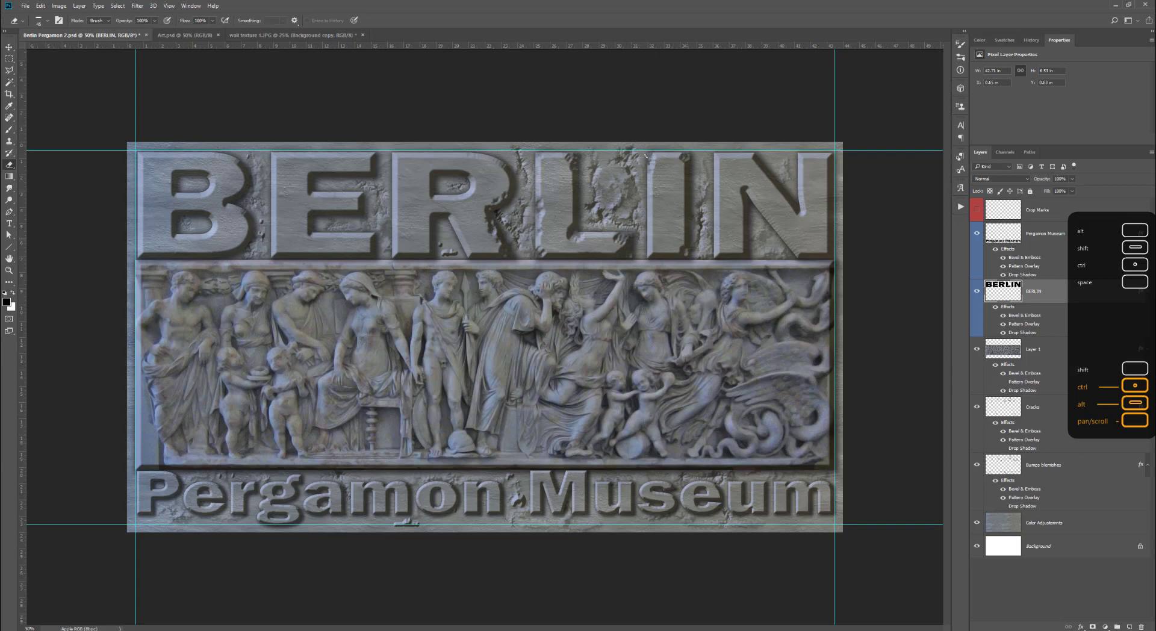
{"action": "left_click", "coordinate": [685, 226]}
{"action": "left_click", "coordinate": [651, 254]}
{"action": "left_click", "coordinate": [716, 255]}
{"action": "left_click", "coordinate": [742, 251]}
{"action": "left_click", "coordinate": [750, 187]}
{"action": "right_click", "coordinate": [814, 142]}
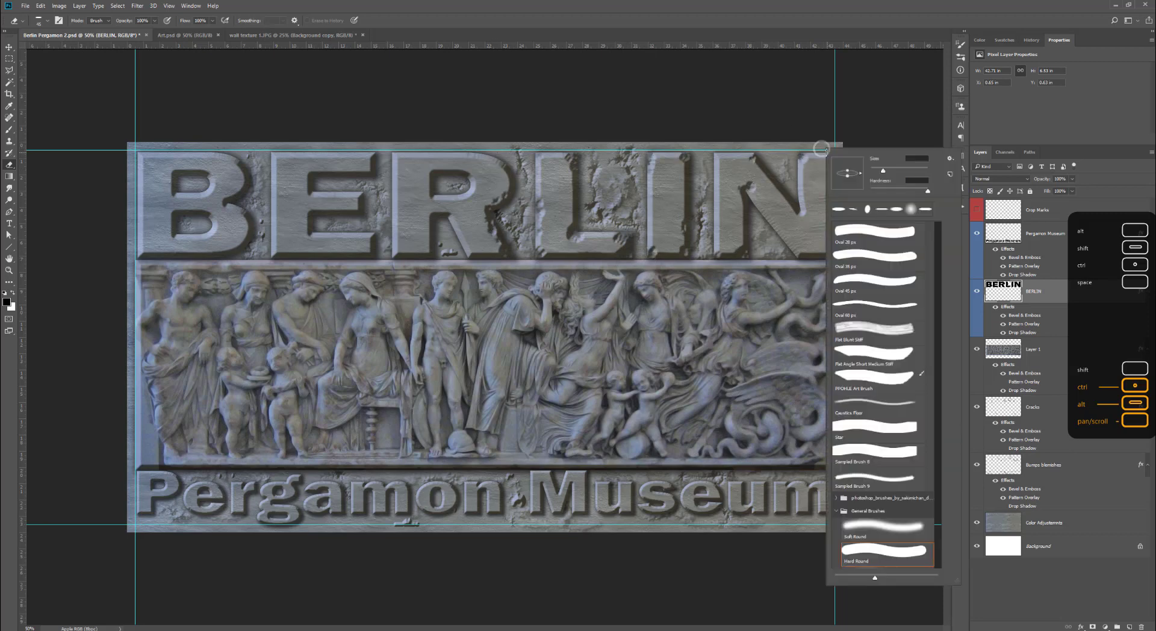
{"action": "key", "text": "Escape"}
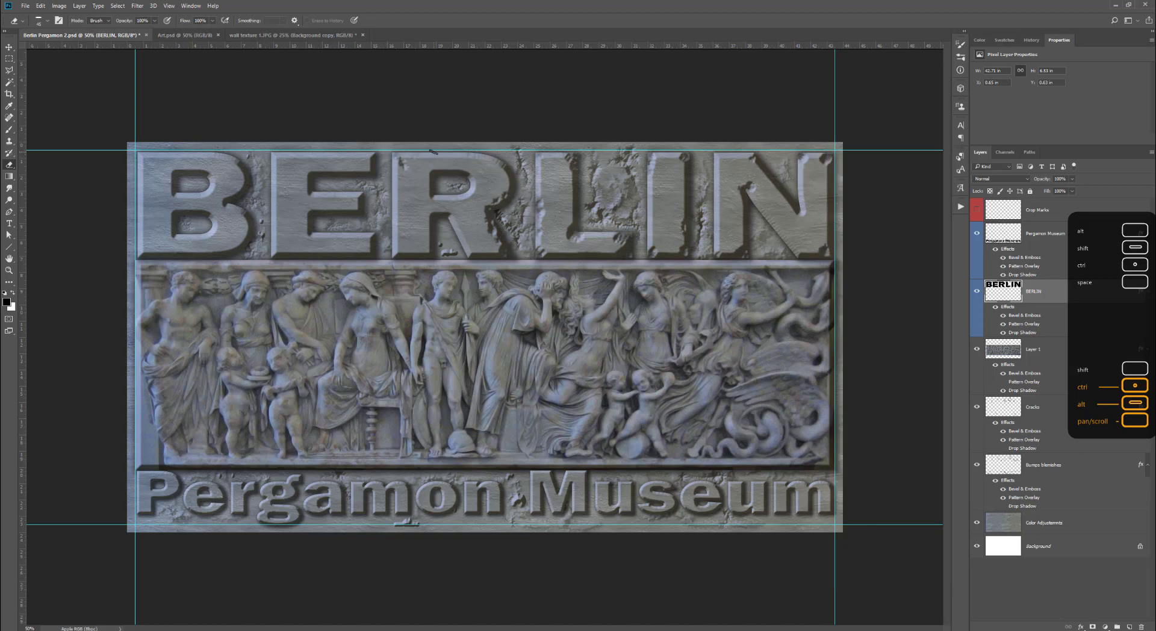
{"action": "left_click_drag", "start_coordinate": [424, 153], "coordinate": [393, 173]}
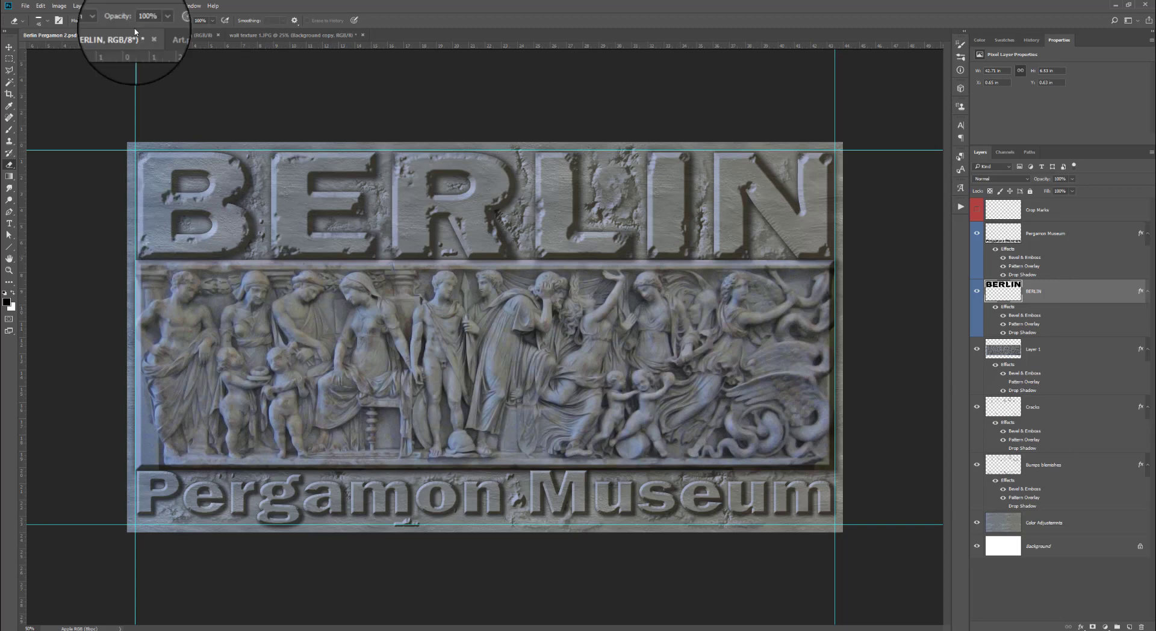
Try light erasing on the face of the letter E in BERLIN at 25% eraser opacity
{"action": "left_click", "coordinate": [155, 21]}
{"action": "left_click_drag", "start_coordinate": [153, 31], "coordinate": [127, 31]}
{"action": "left_click", "coordinate": [287, 183]}
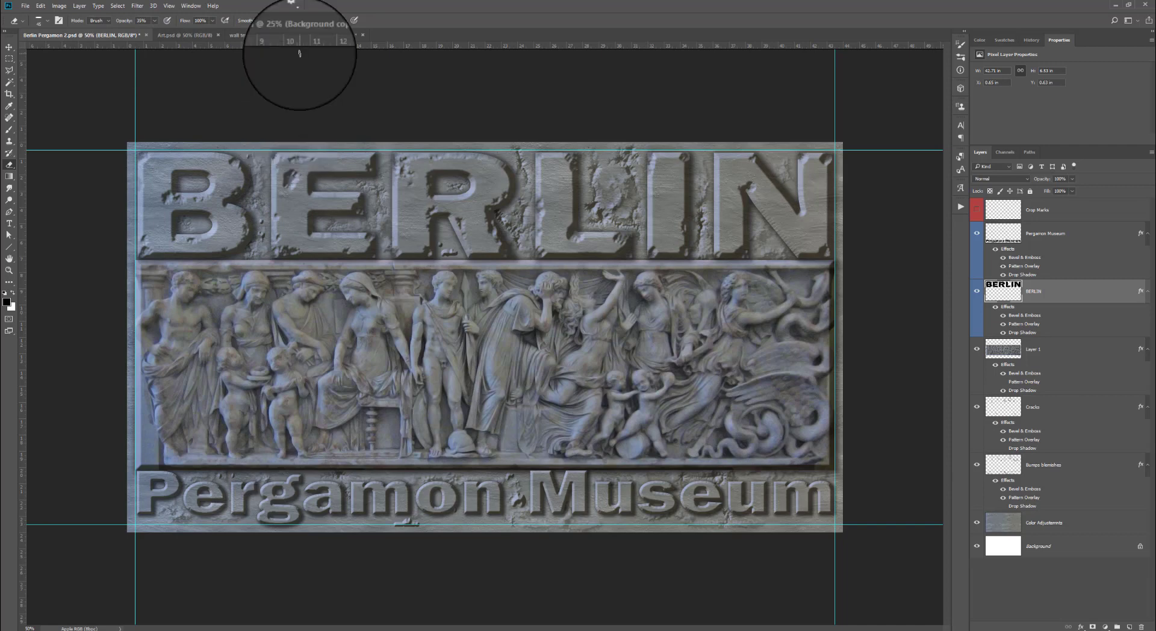
{"action": "left_click", "coordinate": [315, 101], "text": "ctrl"}
{"action": "key", "text": "ctrl+z"}
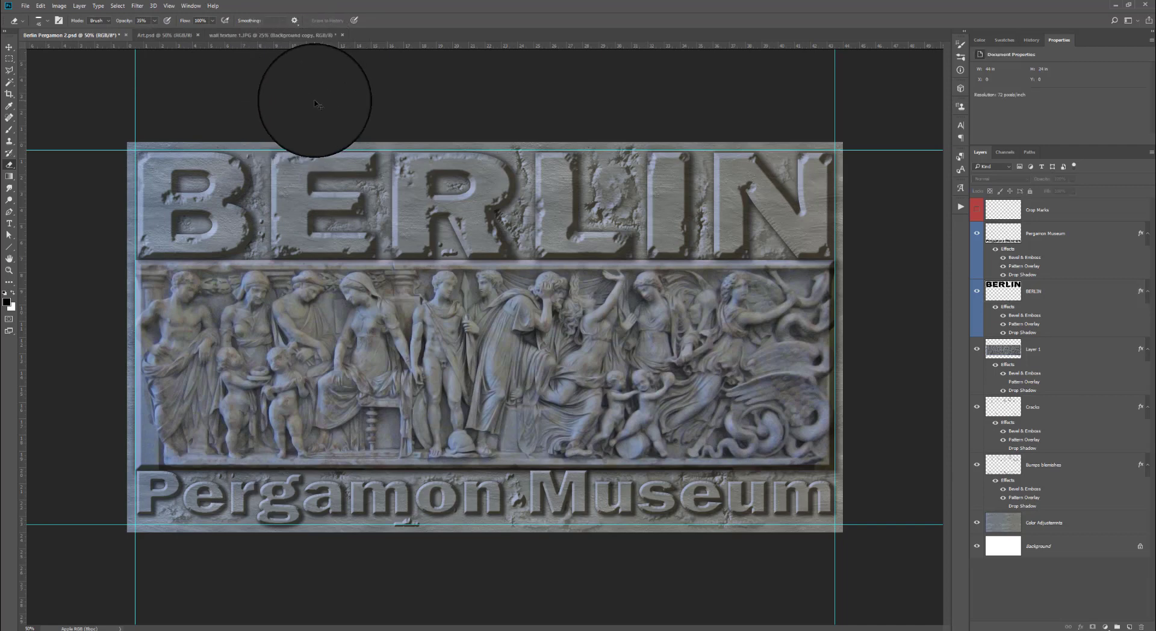
Lower the eraser's opacity to just a few percent and reselect the BERLIN layer for wearing down the letter faces
{"action": "left_click", "coordinate": [155, 20]}
{"action": "left_click_drag", "start_coordinate": [155, 31], "coordinate": [144, 33]}
{"action": "left_click", "coordinate": [304, 228]}
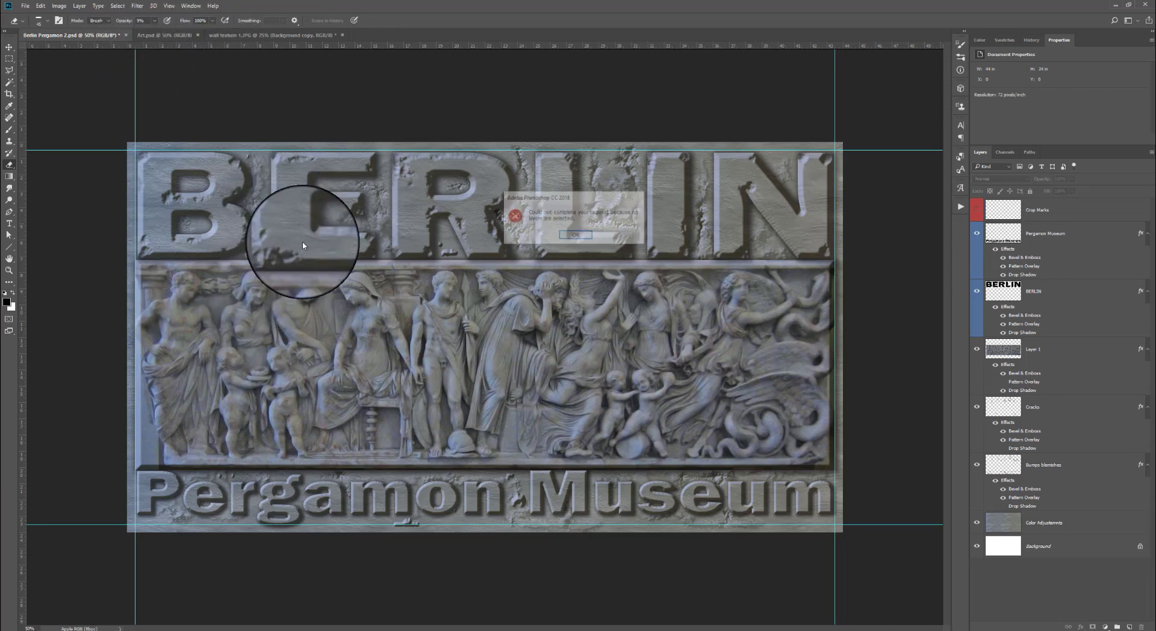
{"action": "left_click", "coordinate": [575, 235]}
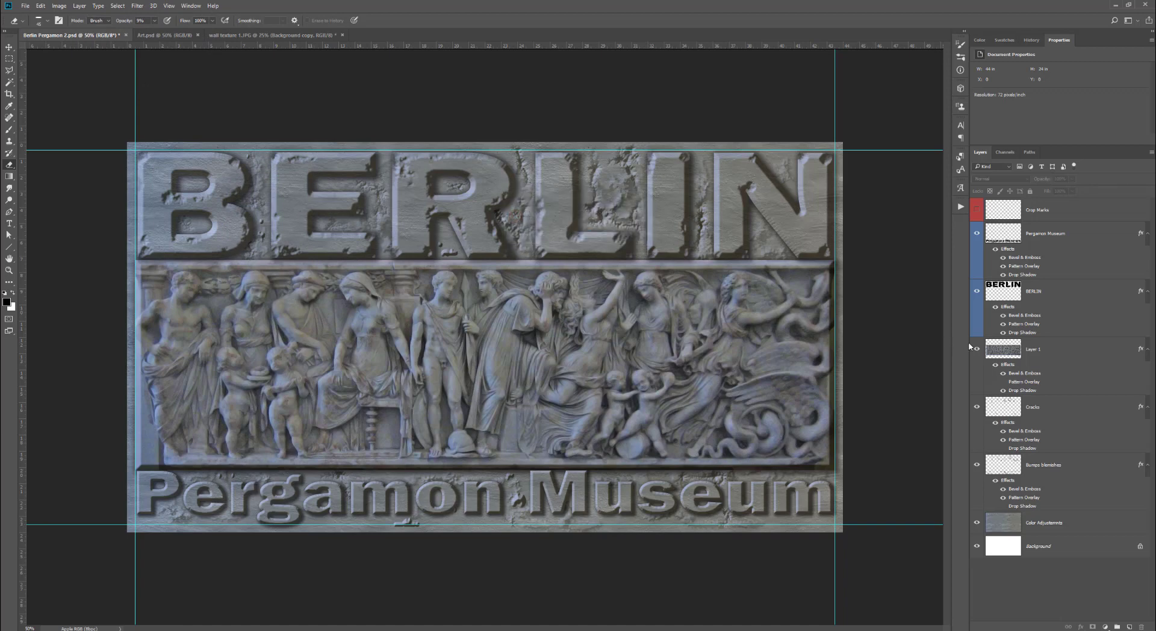
{"action": "left_click", "coordinate": [1037, 292]}
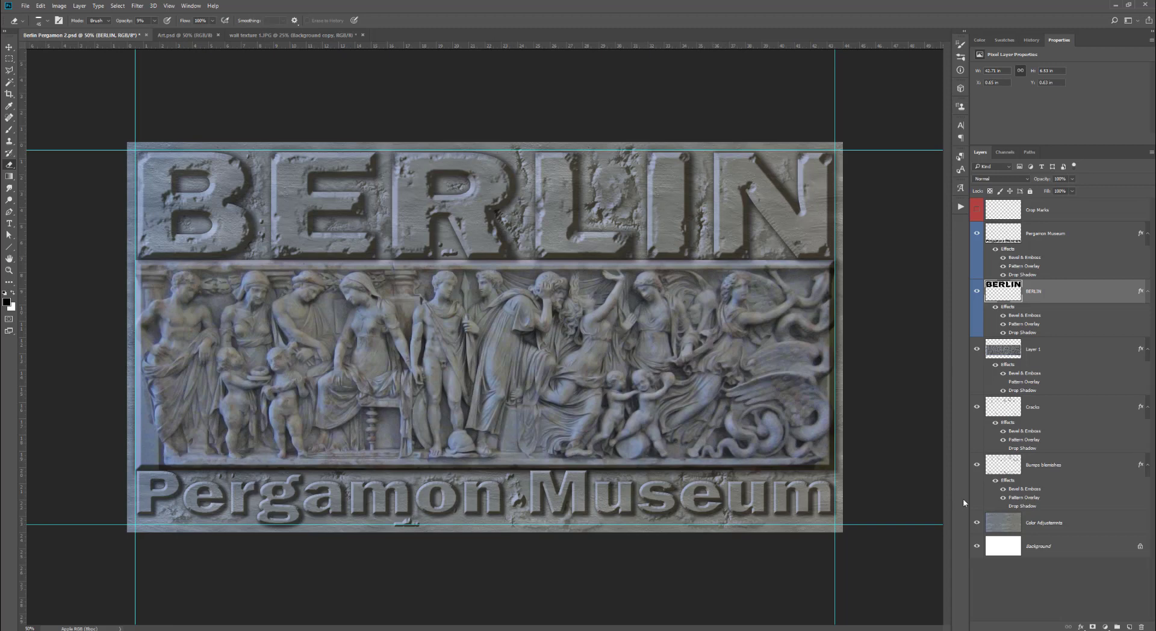
Make the Pergamon Museum layer active and raise the eraser's opacity to about 50% for chipping its lettering
{"action": "key", "text": "alt+bracketright"}
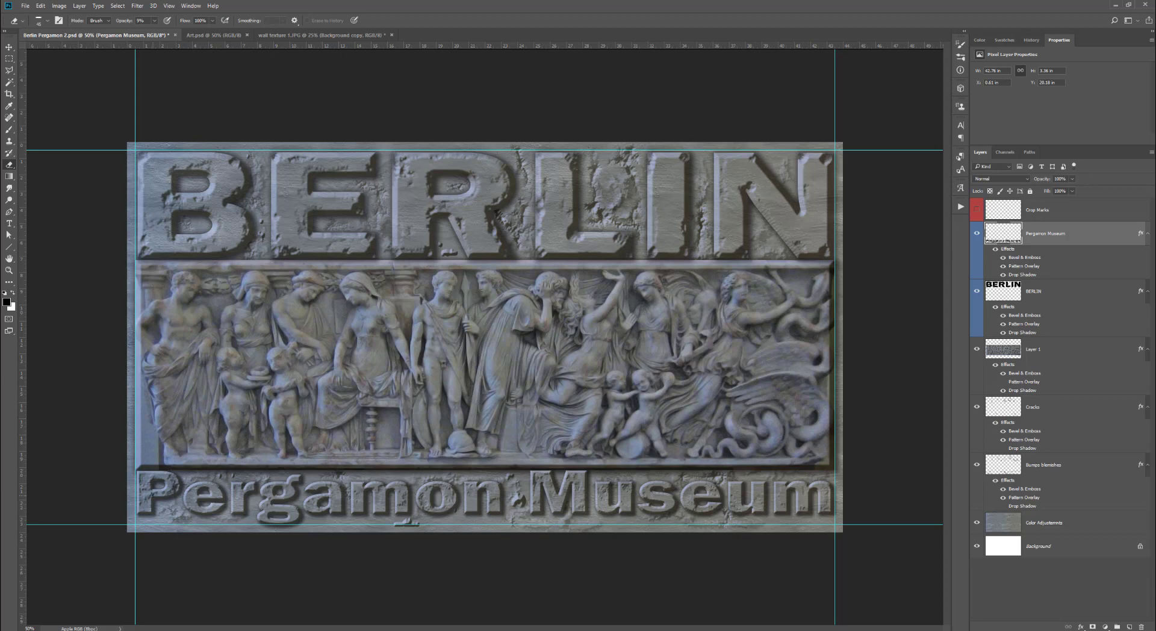
{"action": "left_click", "coordinate": [155, 21]}
{"action": "left_click", "coordinate": [155, 31]}
{"action": "left_click", "coordinate": [175, 30]}
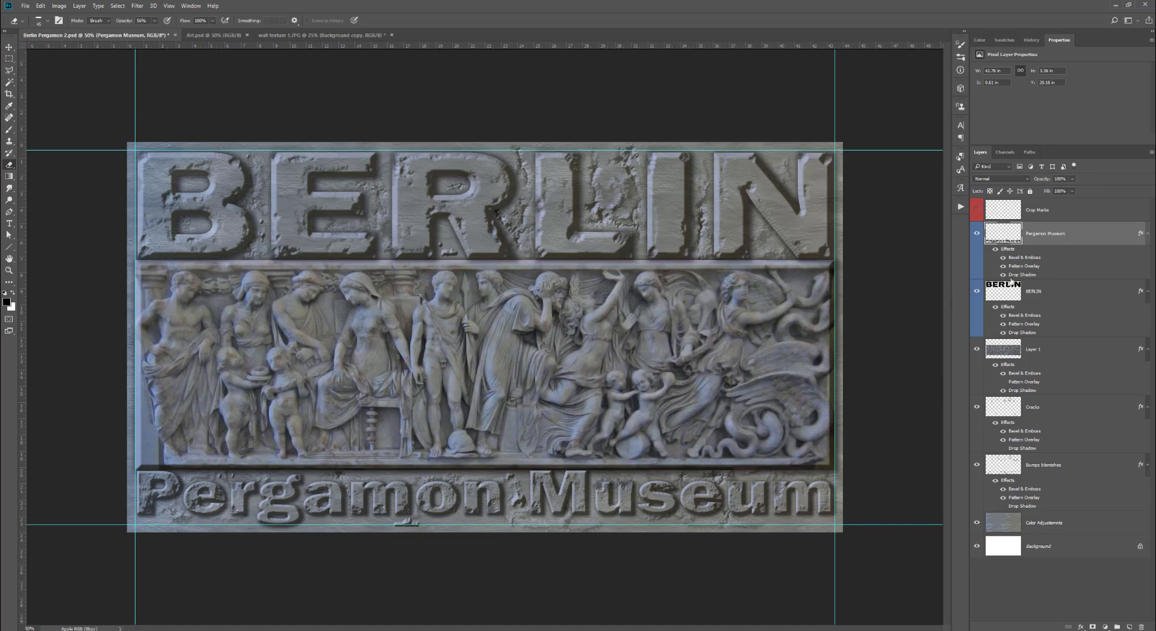
Duplicate the Bumps blemishes layer and place the copy above the Pergamon Museum layer
{"action": "left_click", "coordinate": [1035, 288]}
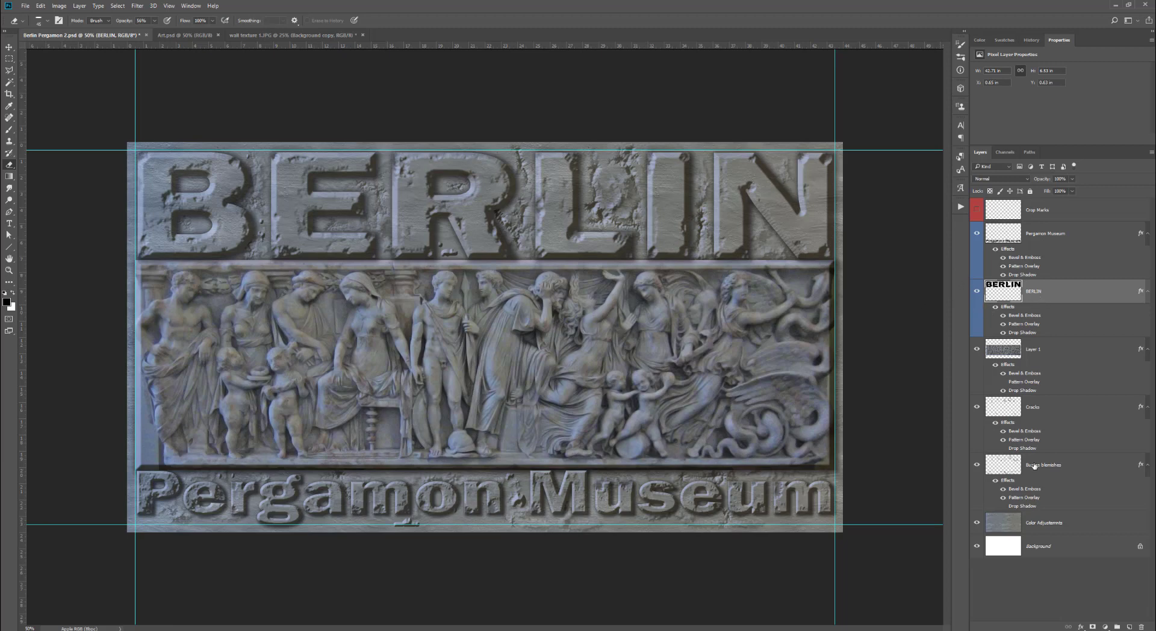
{"action": "left_click", "coordinate": [1037, 465]}
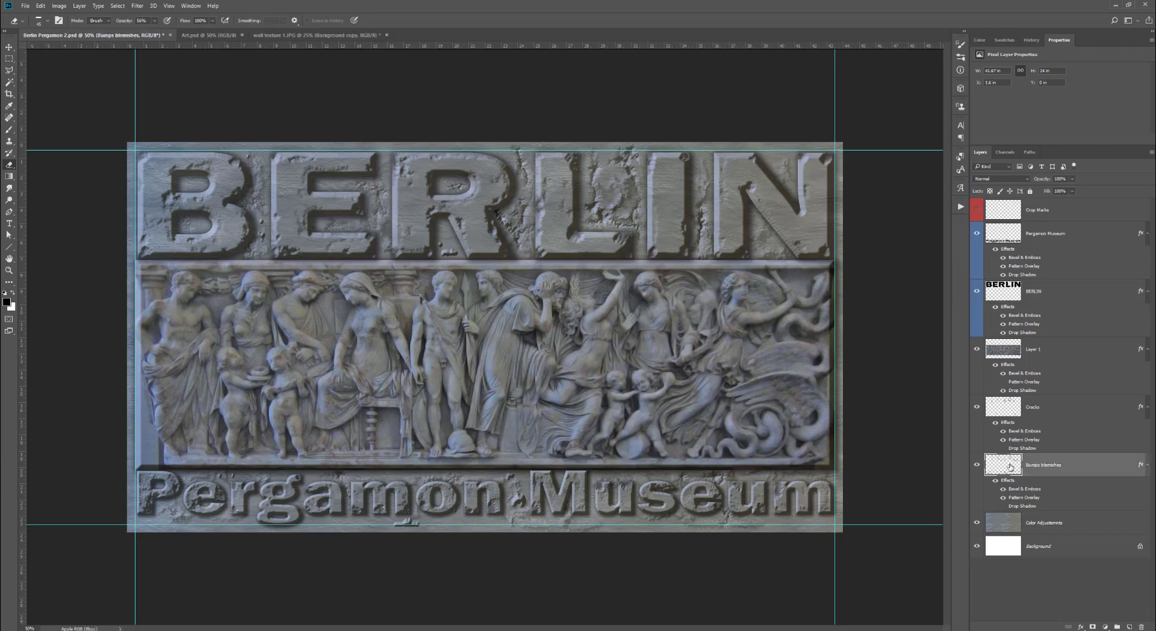
{"action": "right_click", "coordinate": [1042, 465]}
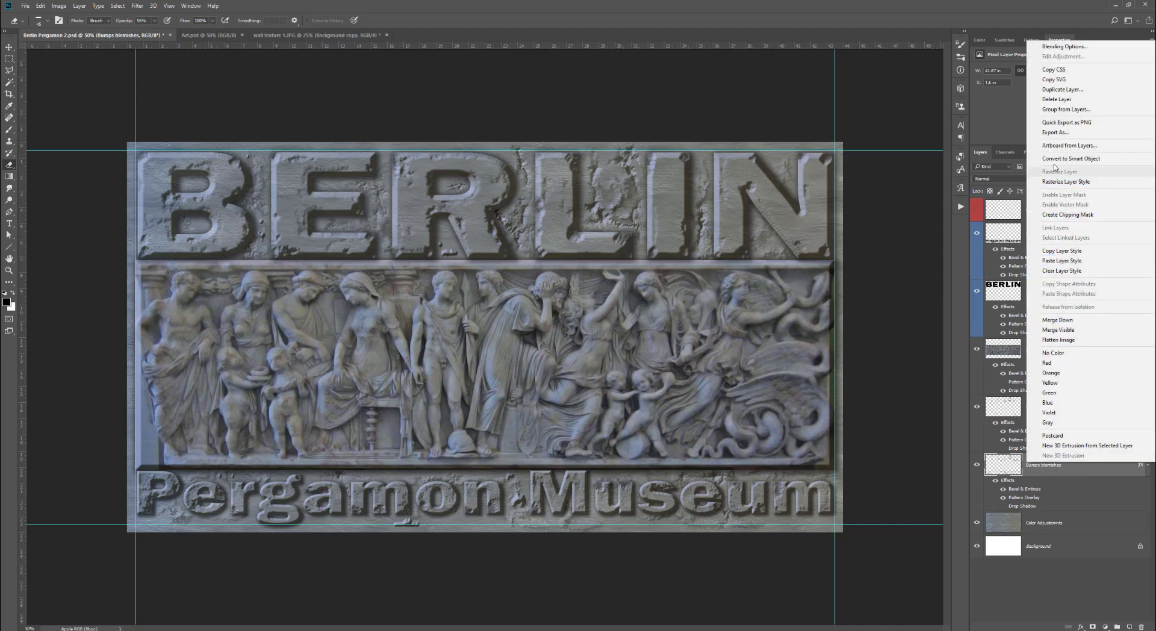
{"action": "left_click", "coordinate": [1063, 89]}
{"action": "left_click", "coordinate": [666, 201]}
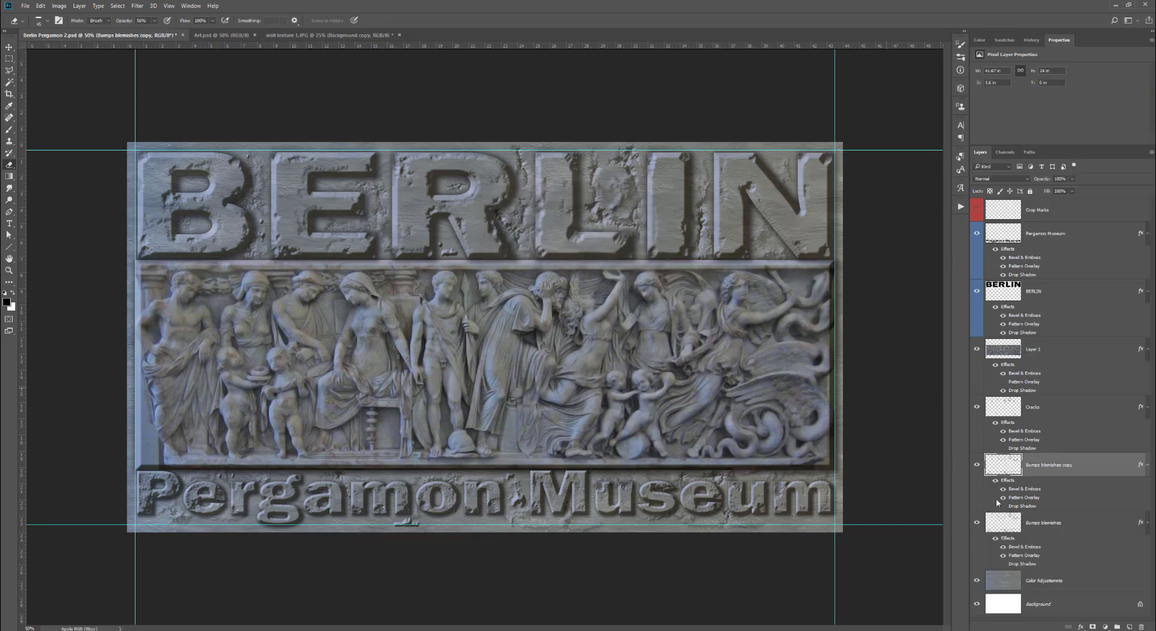
{"action": "left_click_drag", "start_coordinate": [1044, 466], "coordinate": [1051, 218]}
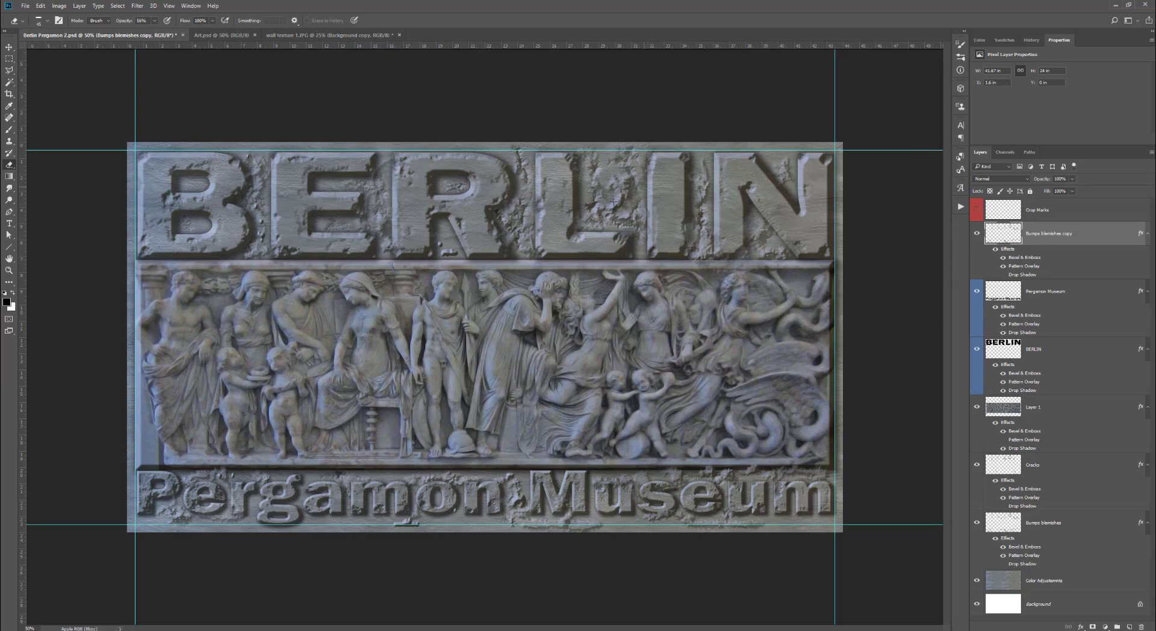
Clear all painted content from the Bumps blemishes copy layer and switch to the Brush tool
{"action": "key", "text": "ctrl+a"}
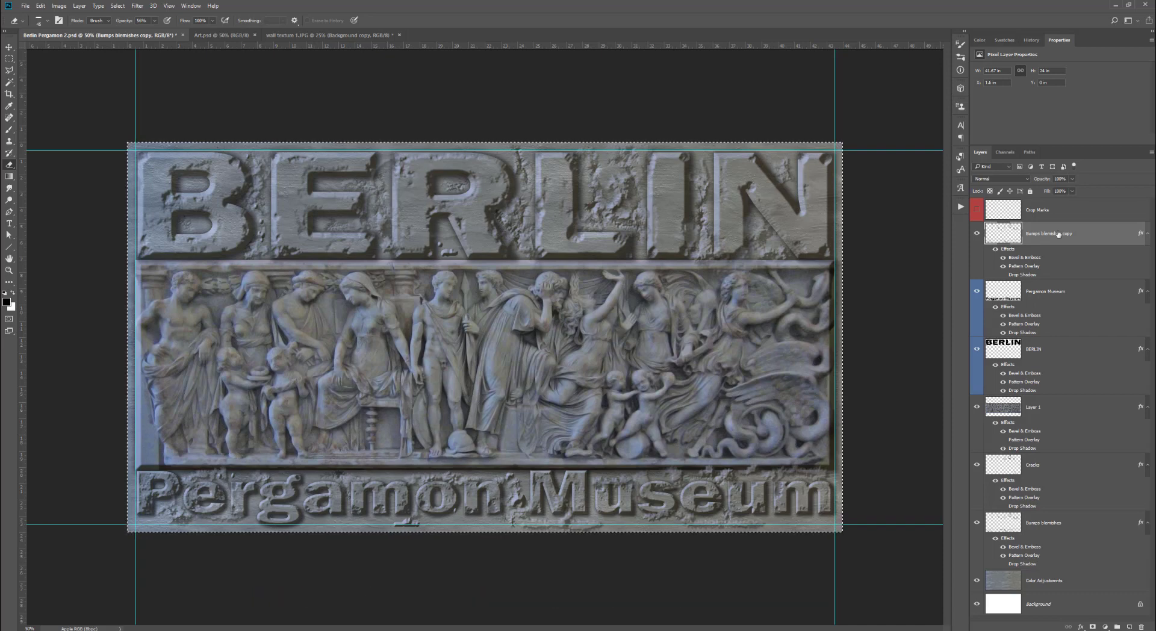
{"action": "key", "text": "Delete"}
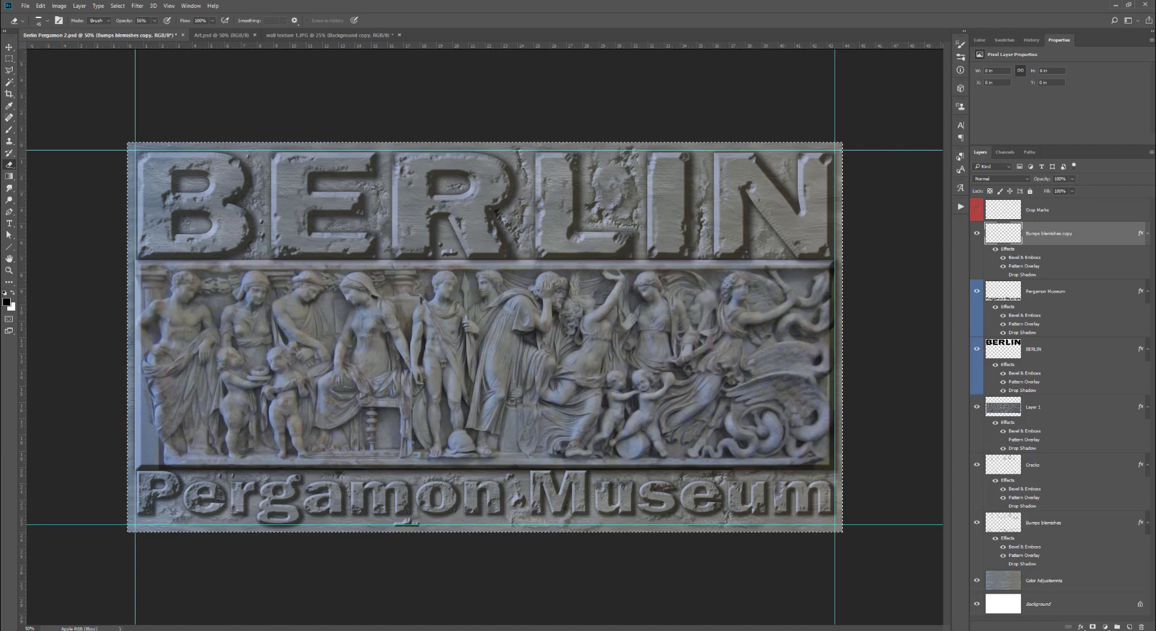
{"action": "left_click", "coordinate": [10, 130]}
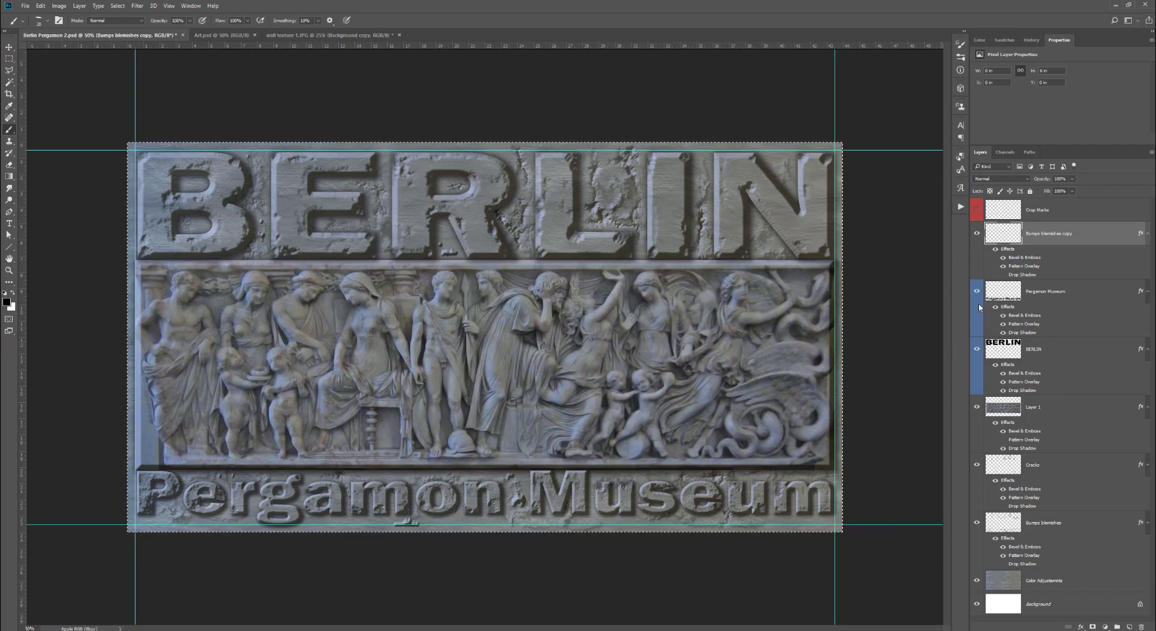
Paint blemishes on the faces of the N and I in BERLIN on the copied layer, enlarging the brush along the way
{"action": "left_click", "coordinate": [802, 230]}
{"action": "key", "text": "bracketright"}
{"action": "key", "text": "bracketright"}
{"action": "key", "text": "bracketright"}
{"action": "key", "text": "bracketright"}
{"action": "key", "text": "bracketright"}
{"action": "left_click", "coordinate": [756, 181]}
{"action": "left_click", "coordinate": [679, 213]}
{"action": "left_click", "coordinate": [680, 187]}
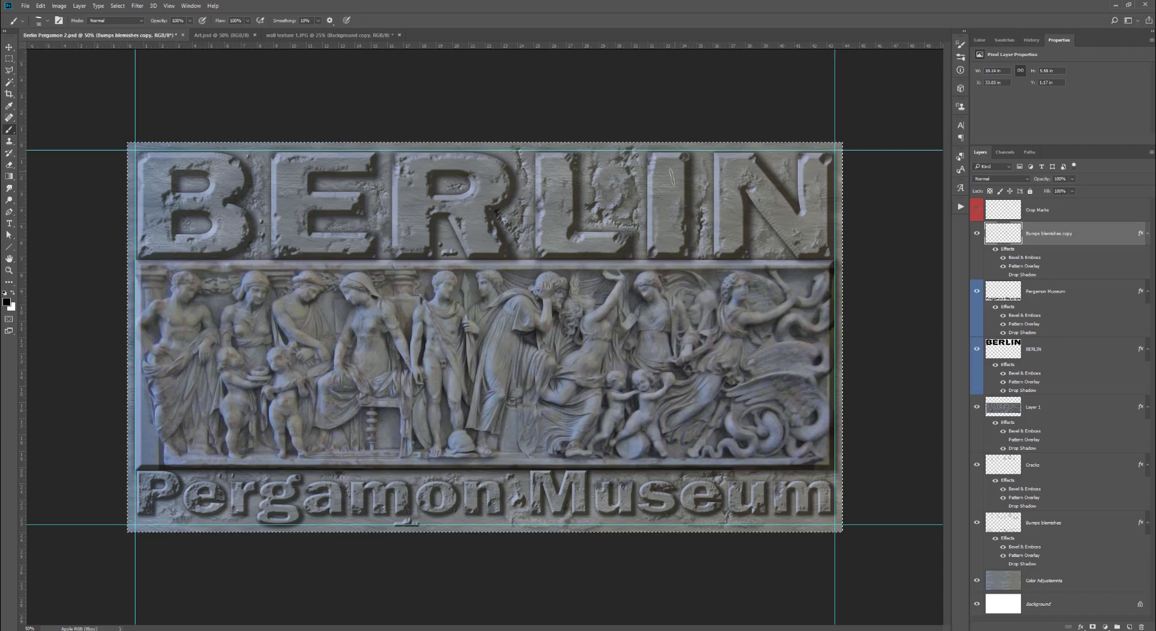
{"action": "left_click", "coordinate": [668, 180]}
{"action": "left_click", "coordinate": [659, 198]}
Enlarge the brush further and paint blemishes on the lower parts of the L and R in BERLIN
{"action": "key", "text": "bracketright"}
{"action": "key", "text": "bracketright"}
{"action": "key", "text": "bracketright"}
{"action": "key", "text": "bracketright"}
{"action": "key", "text": "bracketright"}
{"action": "left_click", "coordinate": [556, 240]}
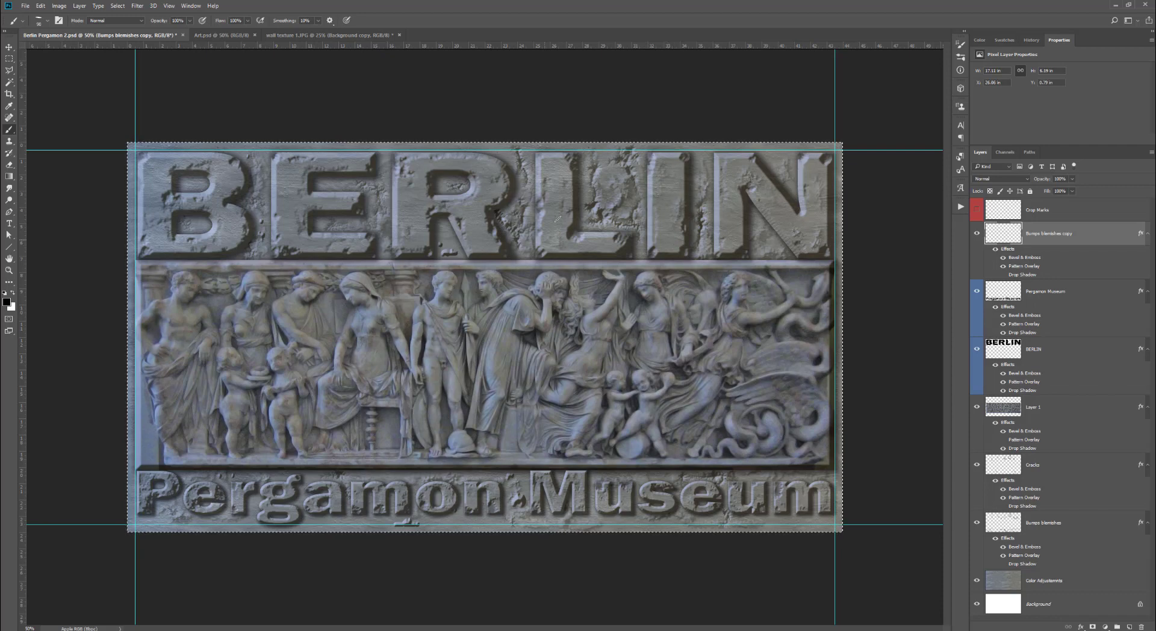
{"action": "left_click", "coordinate": [471, 246]}
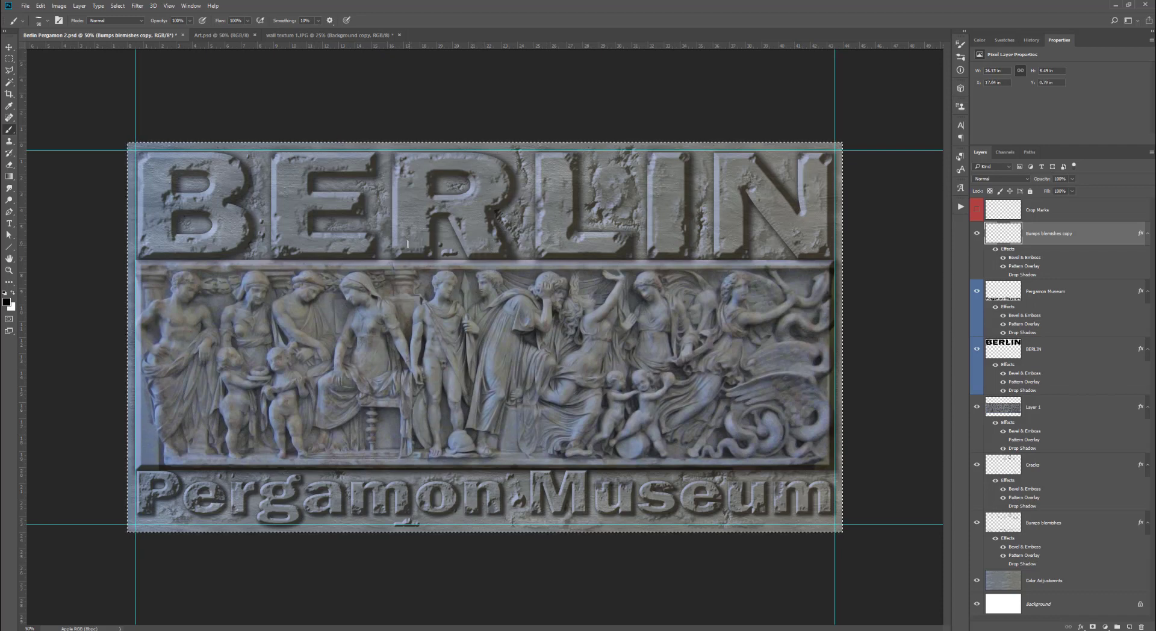
Copy the Cracks layer's style to the new Cracks on Berlin layer and paint cracks across the lettering
{"action": "left_click", "coordinate": [404, 213]}
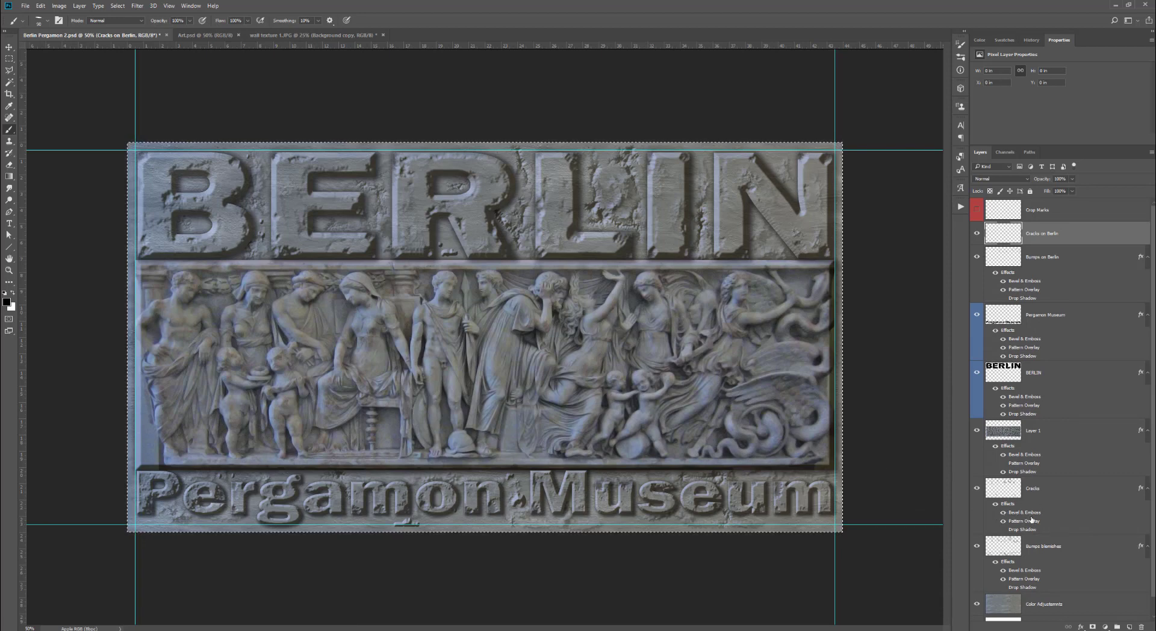
{"action": "right_click", "coordinate": [1030, 513]}
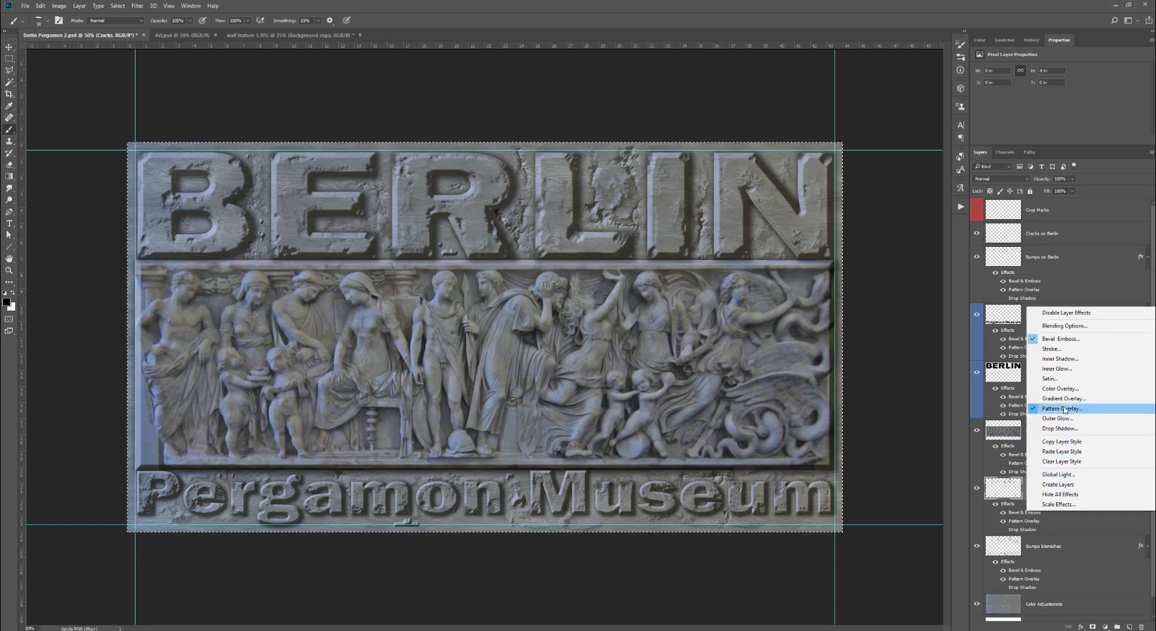
{"action": "left_click", "coordinate": [1074, 444]}
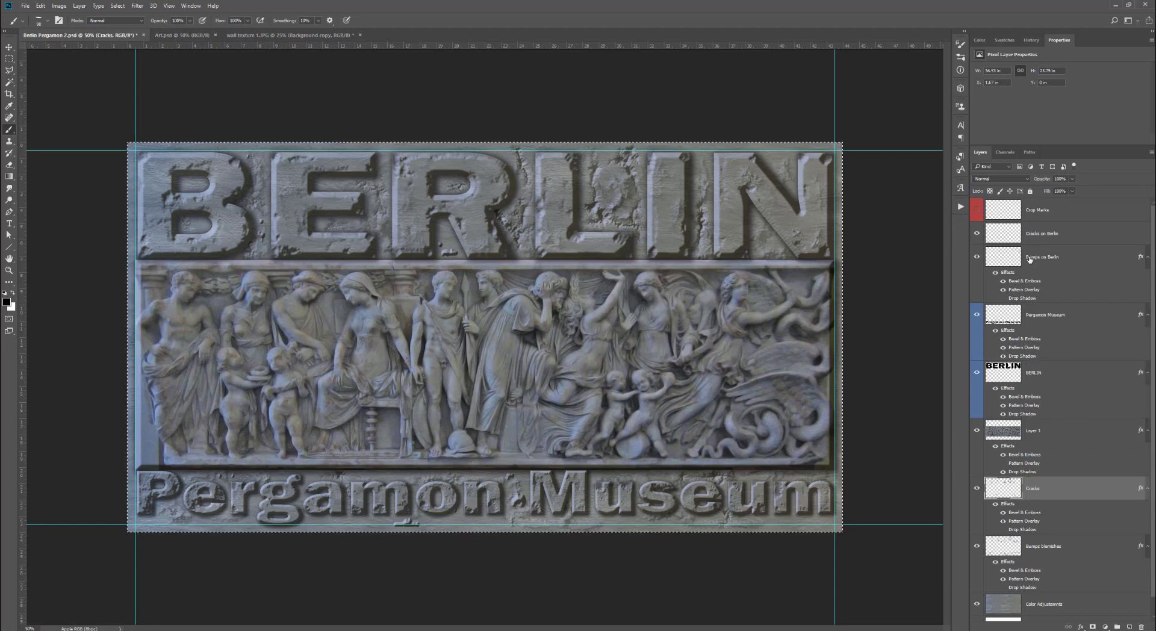
{"action": "left_click", "coordinate": [1044, 238]}
{"action": "right_click", "coordinate": [1044, 237]}
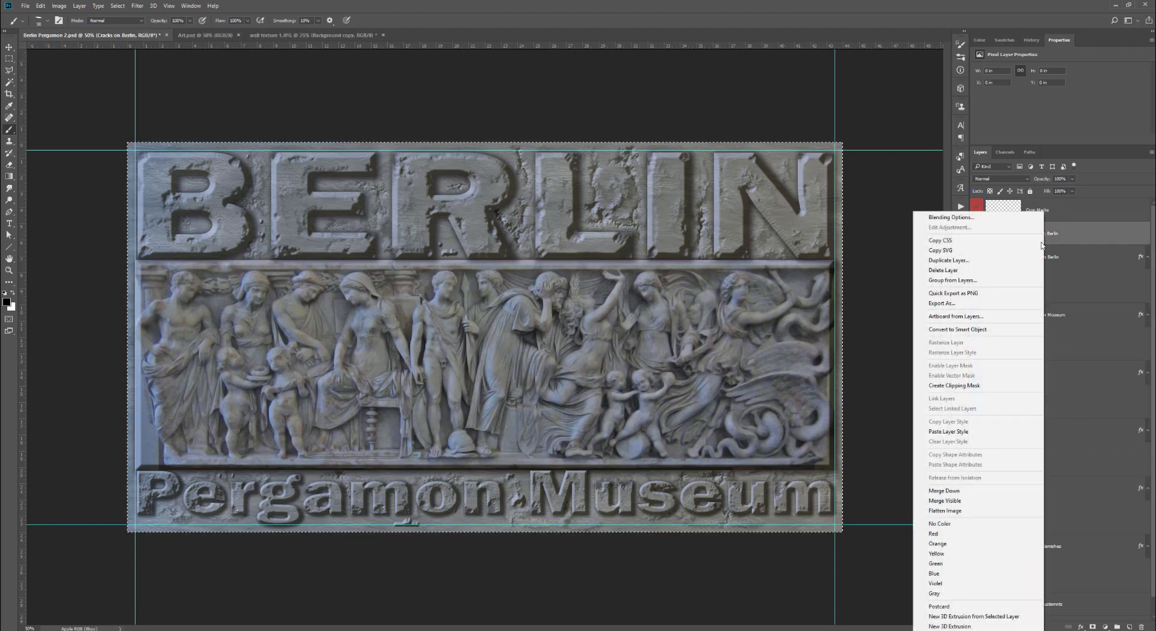
{"action": "left_click", "coordinate": [974, 432]}
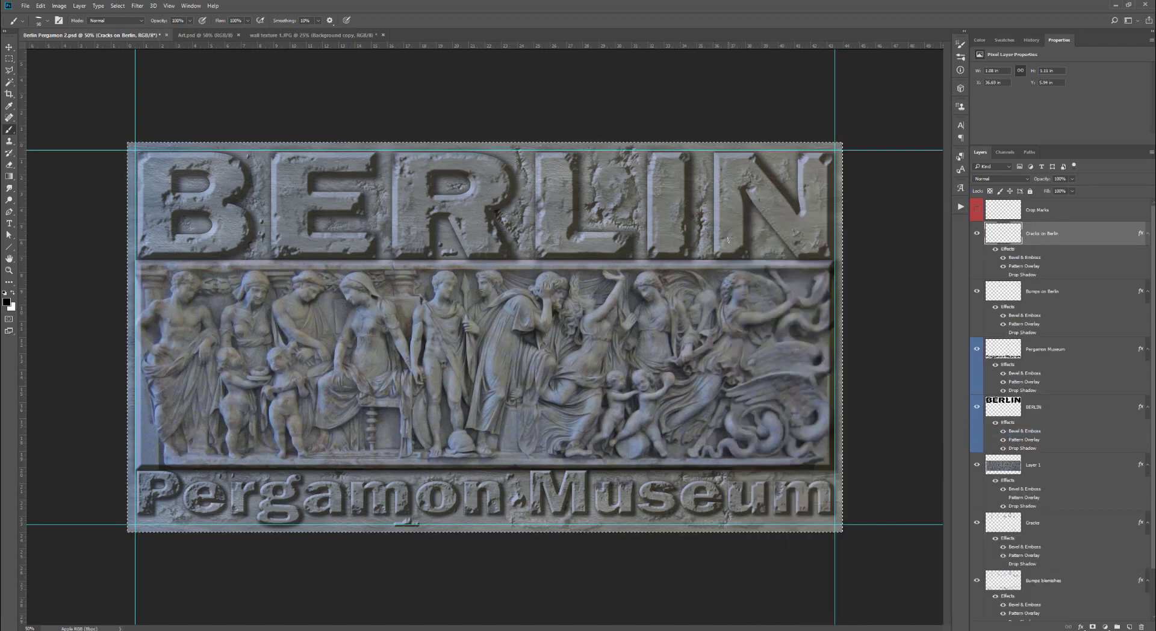
{"action": "key", "text": "alt"}
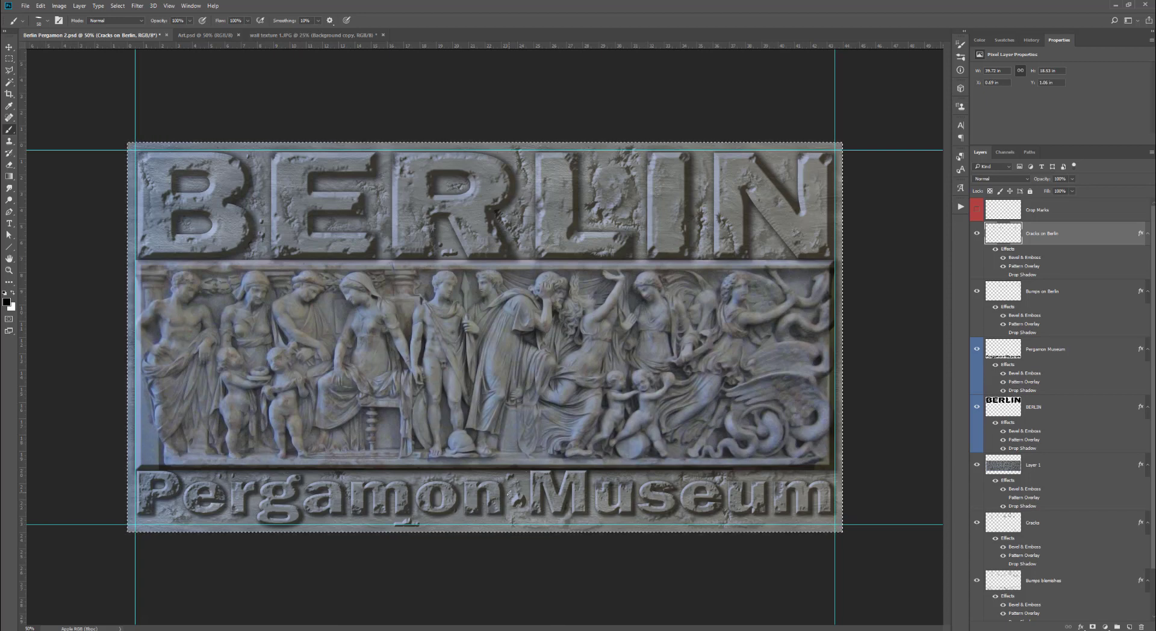
{"action": "key", "text": "ctrl+d"}
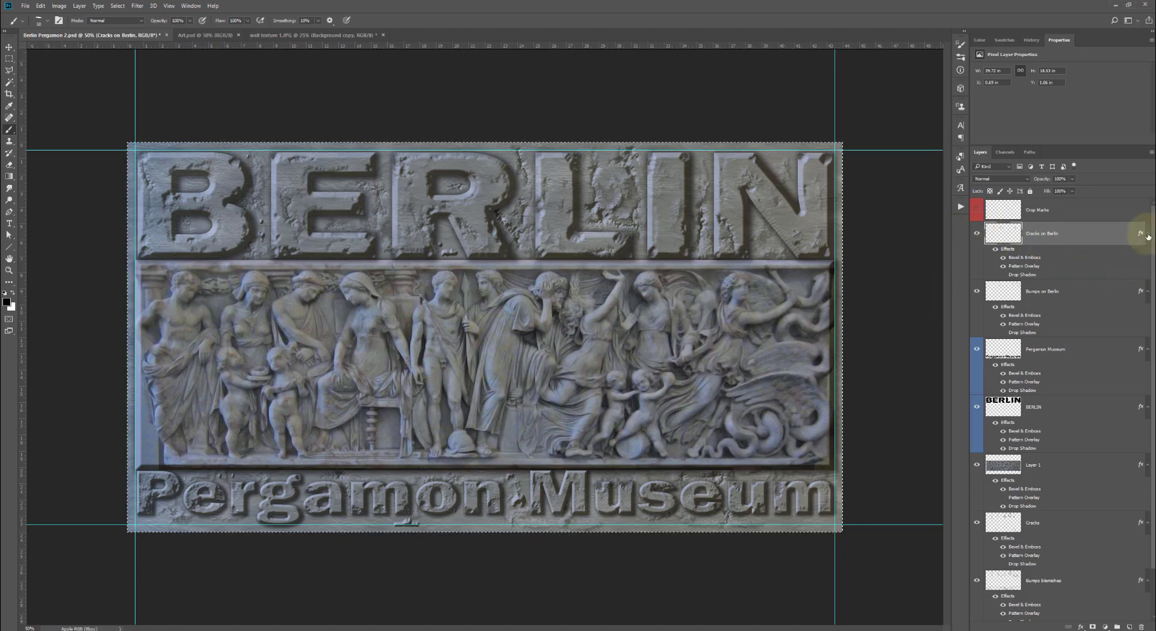
Collapse the effects lists of all styled layers from Cracks on Berlin down to Bumps blemishes
{"action": "left_click", "coordinate": [1149, 234]}
{"action": "left_click", "coordinate": [1148, 257]}
{"action": "left_click", "coordinate": [1149, 281]}
{"action": "left_click", "coordinate": [1149, 304]}
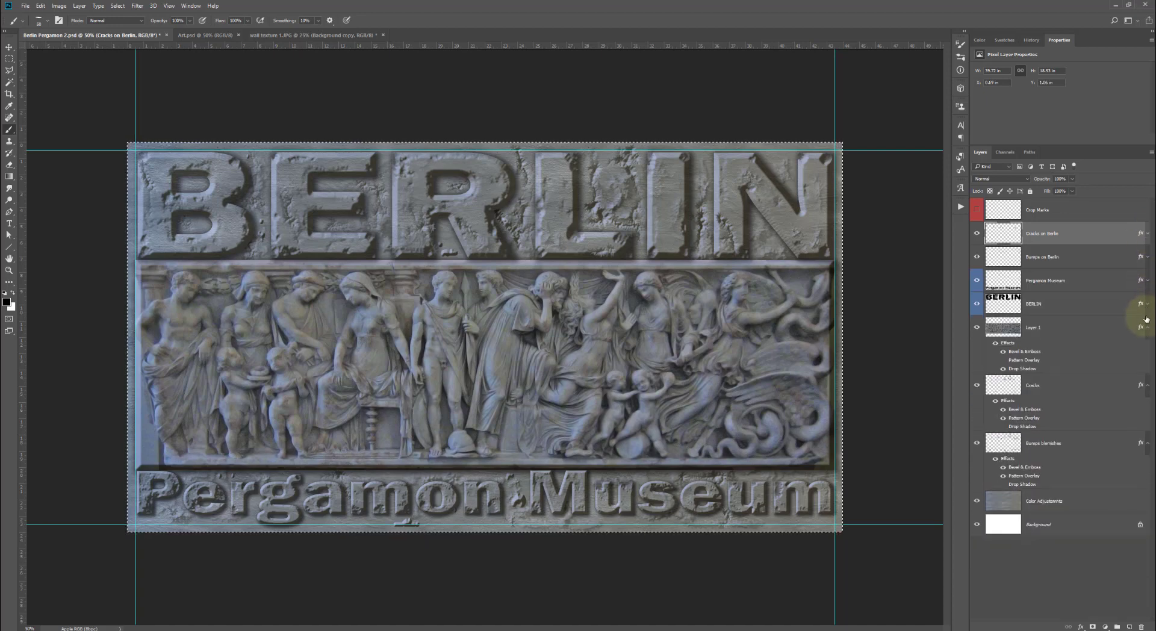
{"action": "left_click", "coordinate": [1147, 328]}
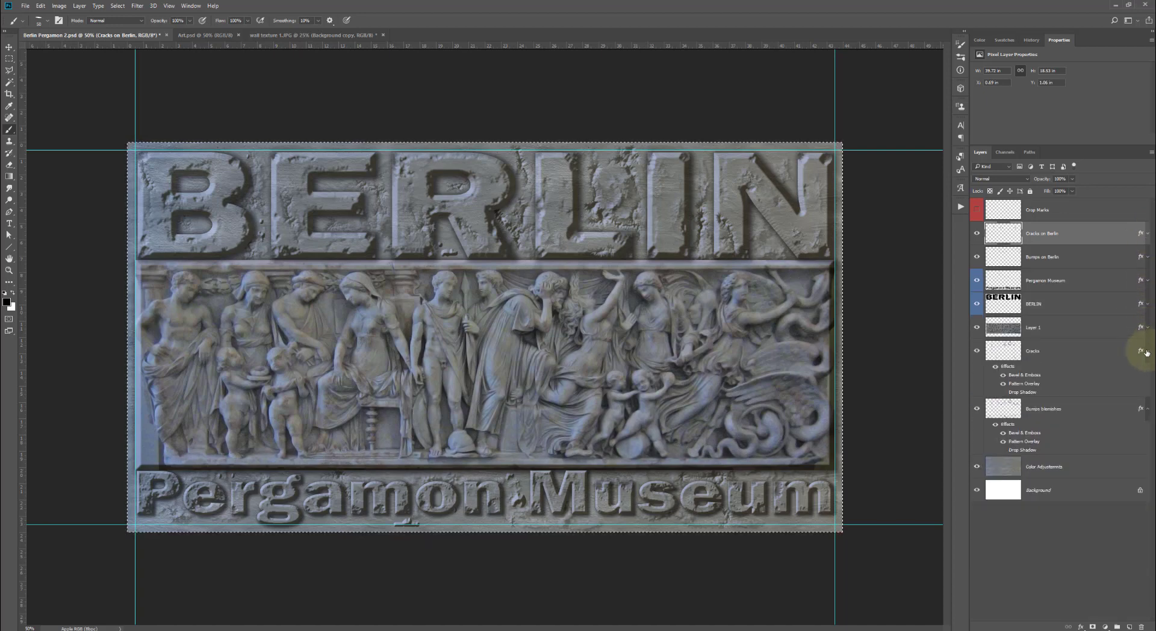
{"action": "left_click", "coordinate": [1147, 351]}
{"action": "left_click", "coordinate": [1148, 375]}
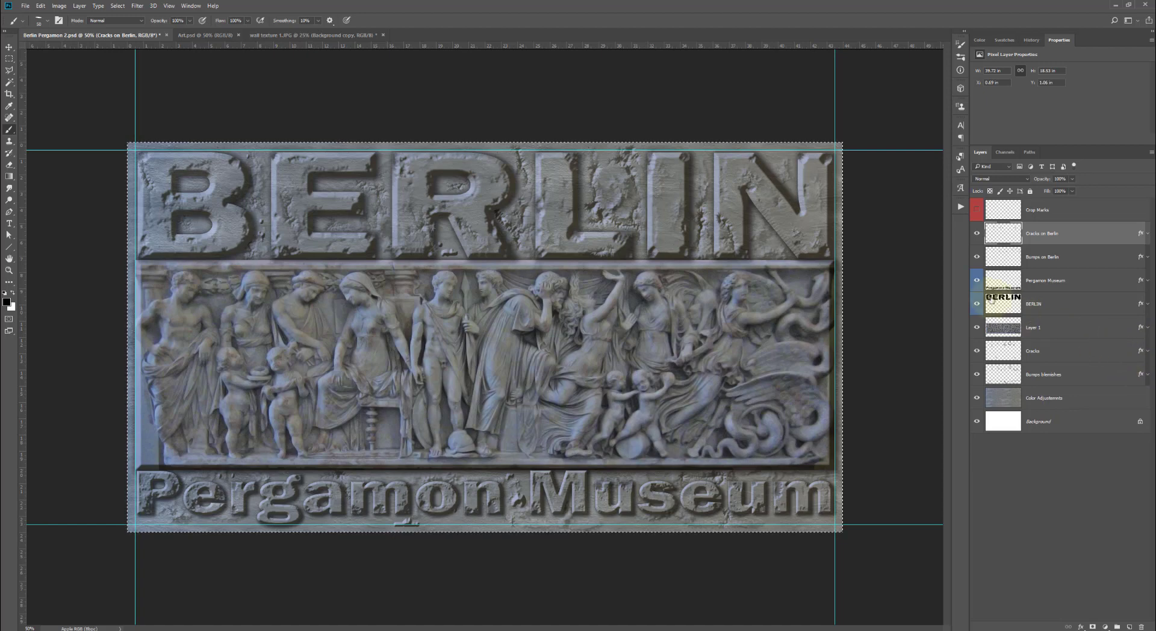
Hide the Cracks on Berlin, Bumps on Berlin, Pergamon Museum, BERLIN, Cracks and Bumps blemishes layers
{"action": "left_click_drag", "start_coordinate": [974, 238], "coordinate": [974, 297]}
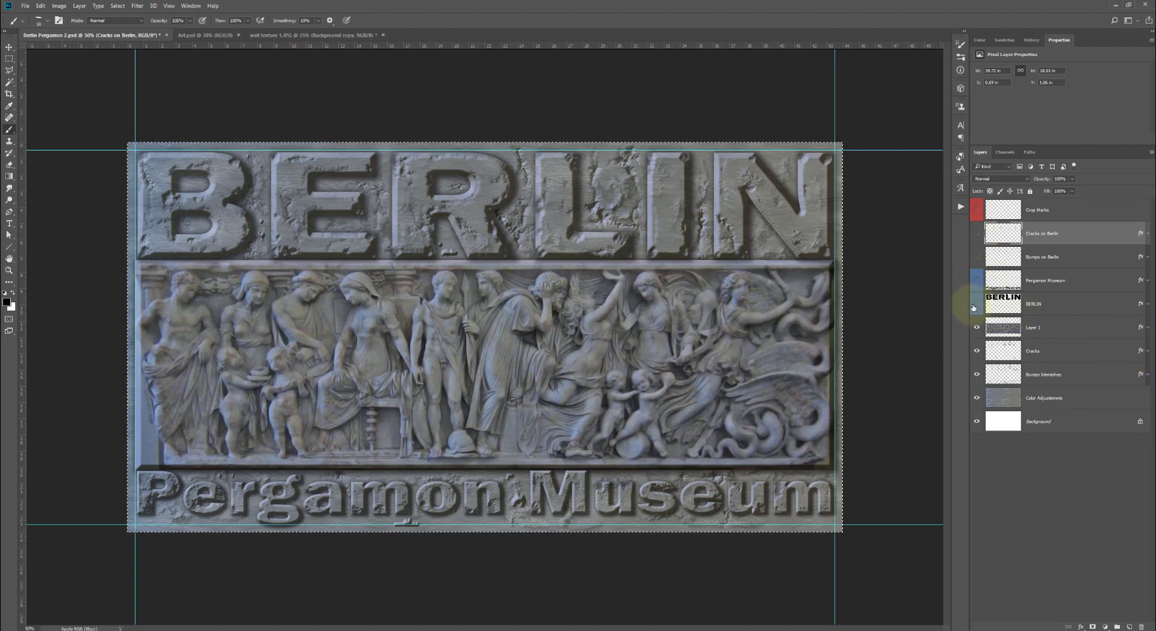
{"action": "left_click", "coordinate": [977, 351]}
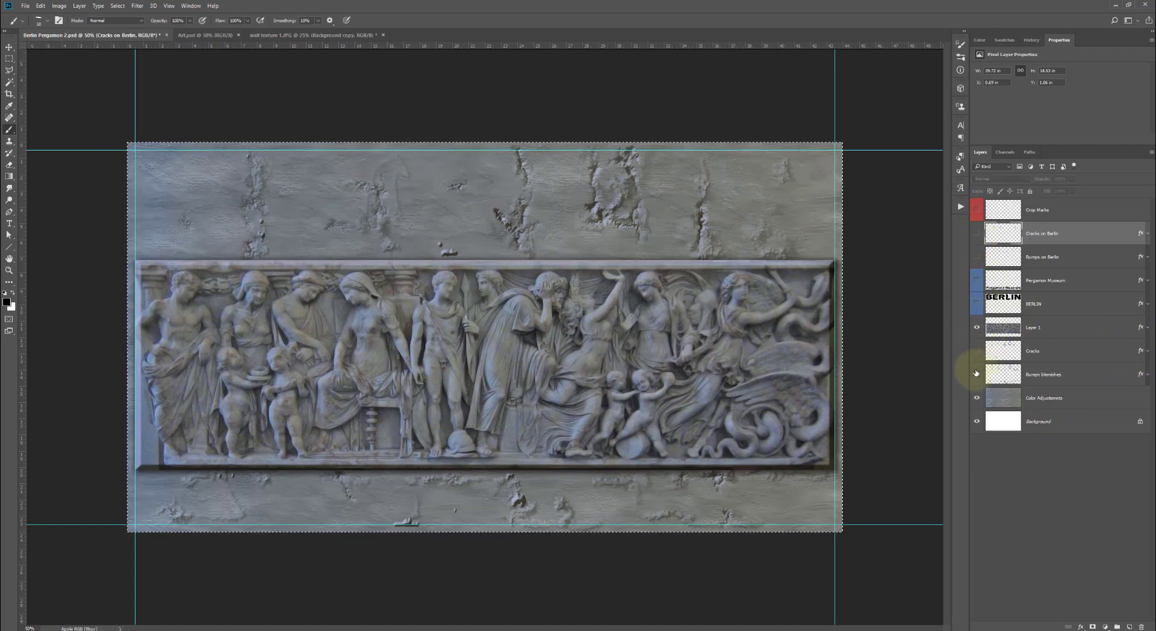
{"action": "left_click", "coordinate": [976, 374]}
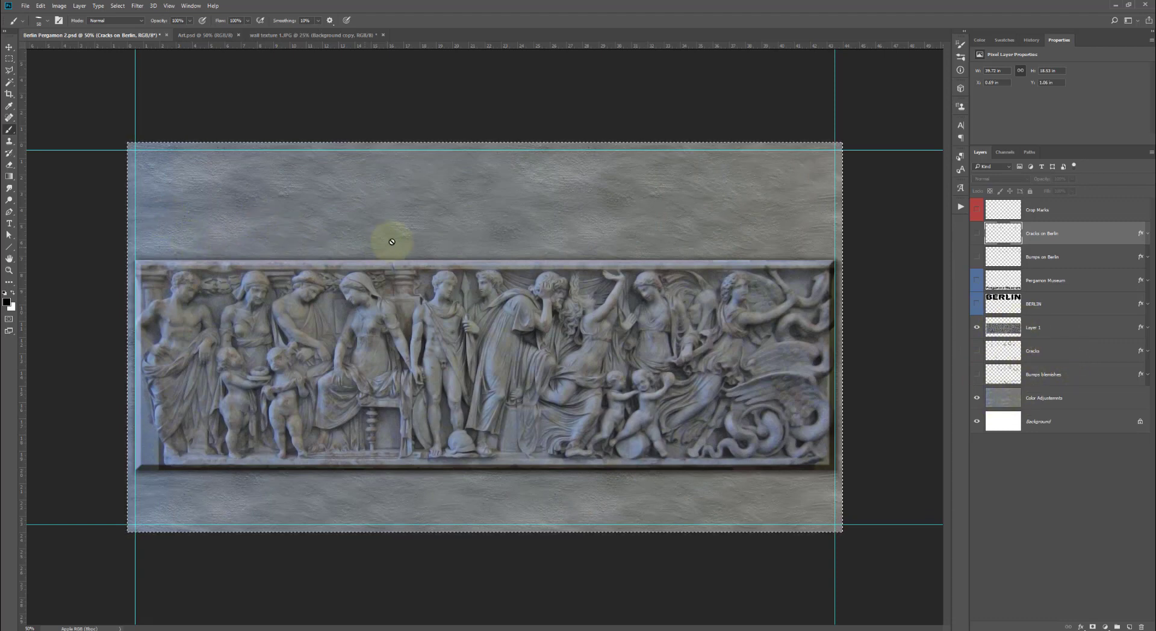
Define the selected relief and wall artwork as a relief pattern and show the lettering, cracks and bumps layers again
{"action": "left_click", "coordinate": [40, 6]}
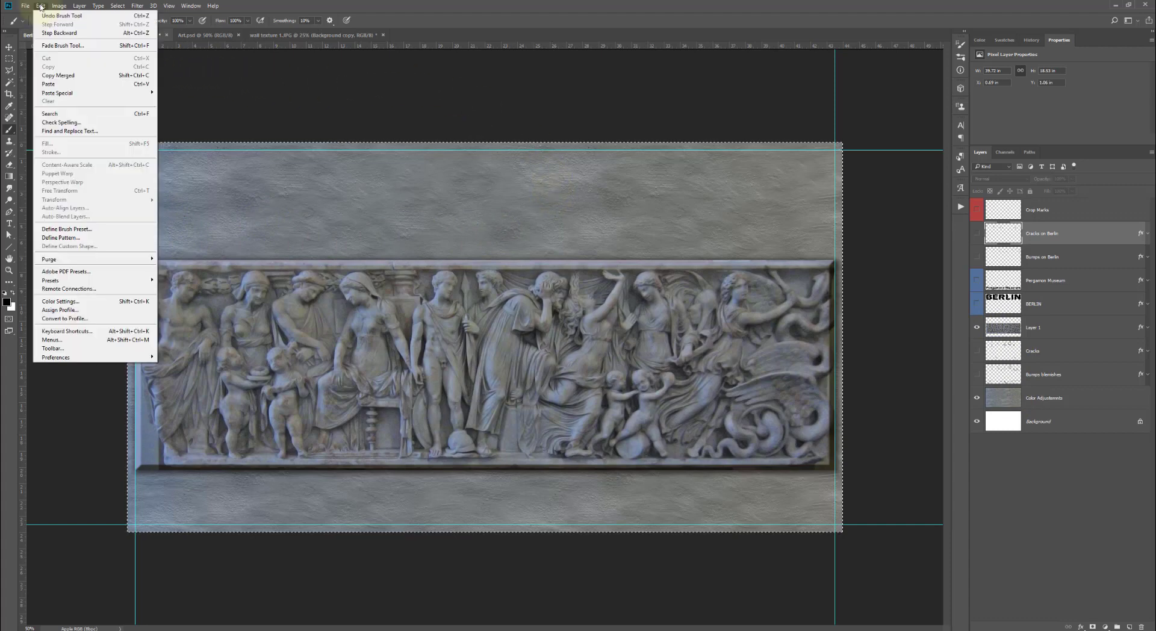
{"action": "left_click", "coordinate": [81, 237]}
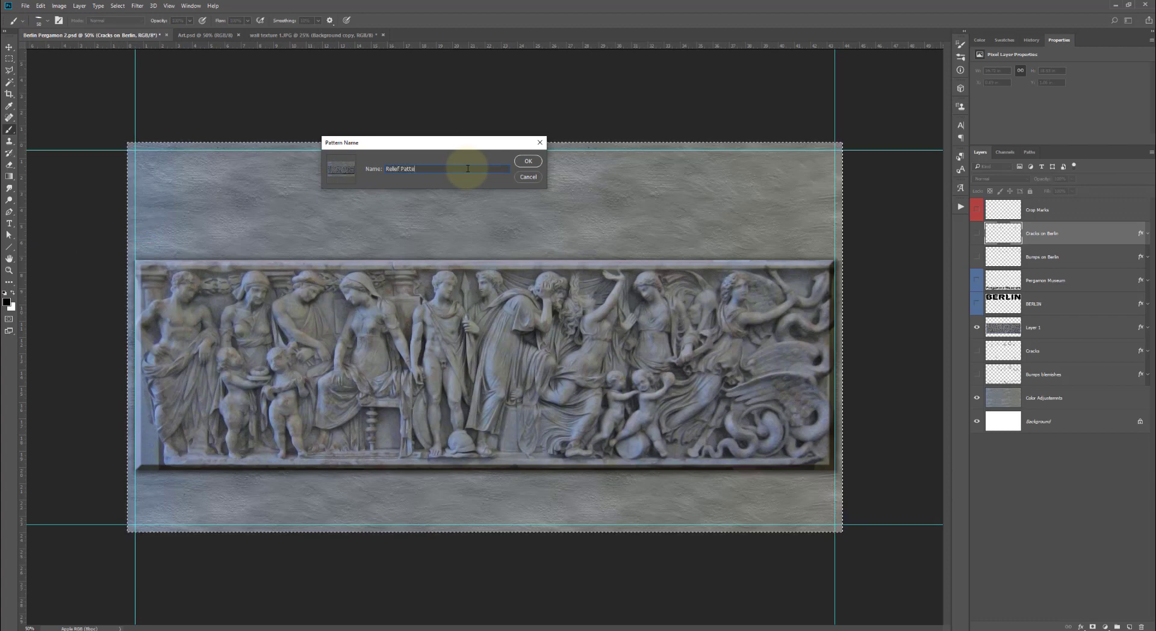
{"action": "key", "text": "Return"}
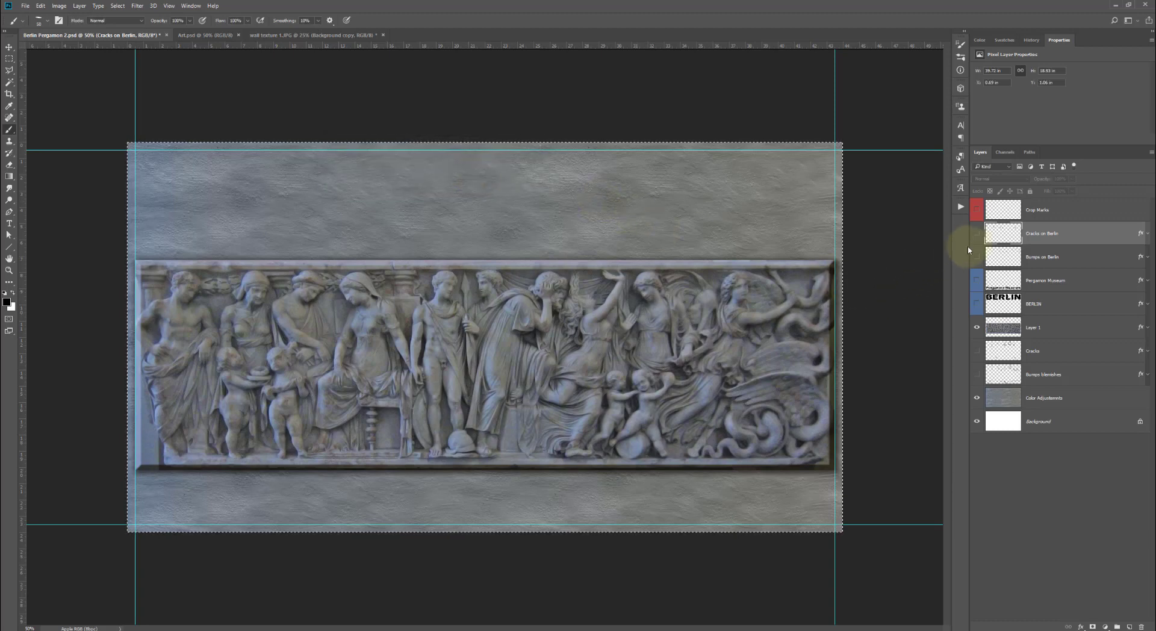
{"action": "left_click_drag", "start_coordinate": [976, 237], "coordinate": [976, 313]}
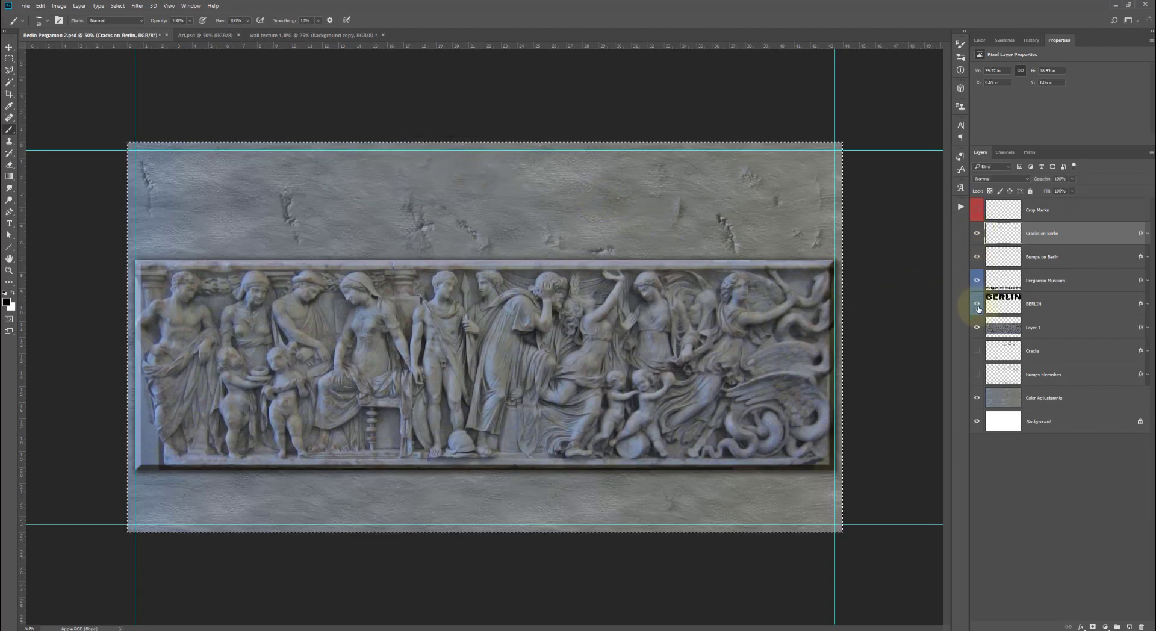
{"action": "left_click_drag", "start_coordinate": [982, 367], "coordinate": [980, 344]}
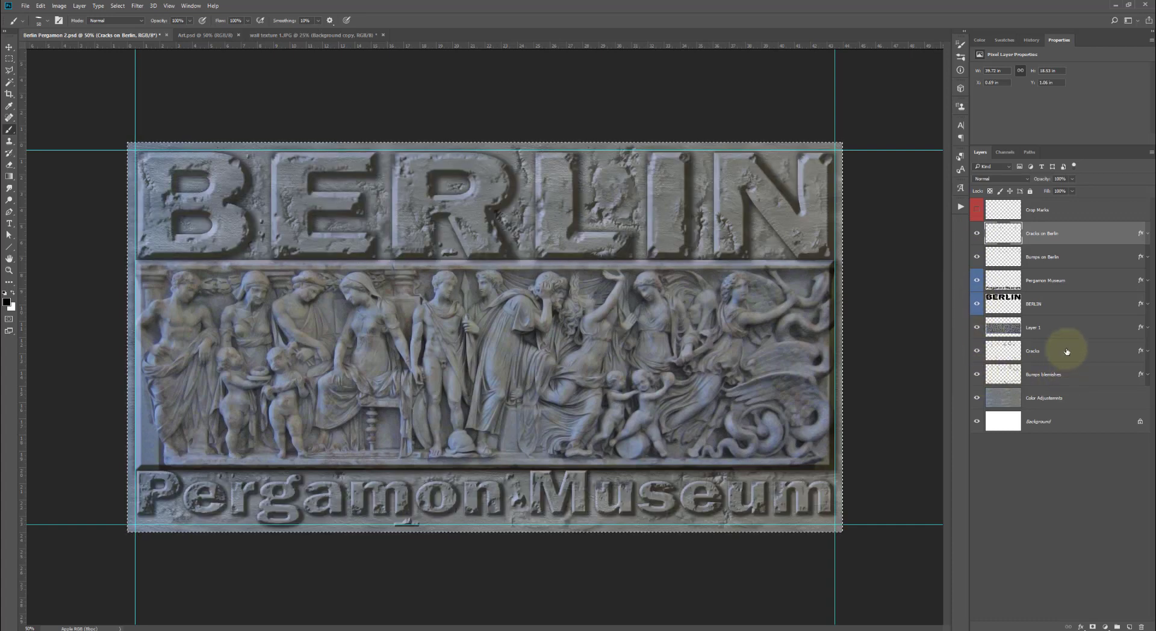
Add the new relief pattern as a Bevel & Emboss texture on Layer 1 and line it up with the relief image
{"action": "left_click", "coordinate": [1084, 329]}
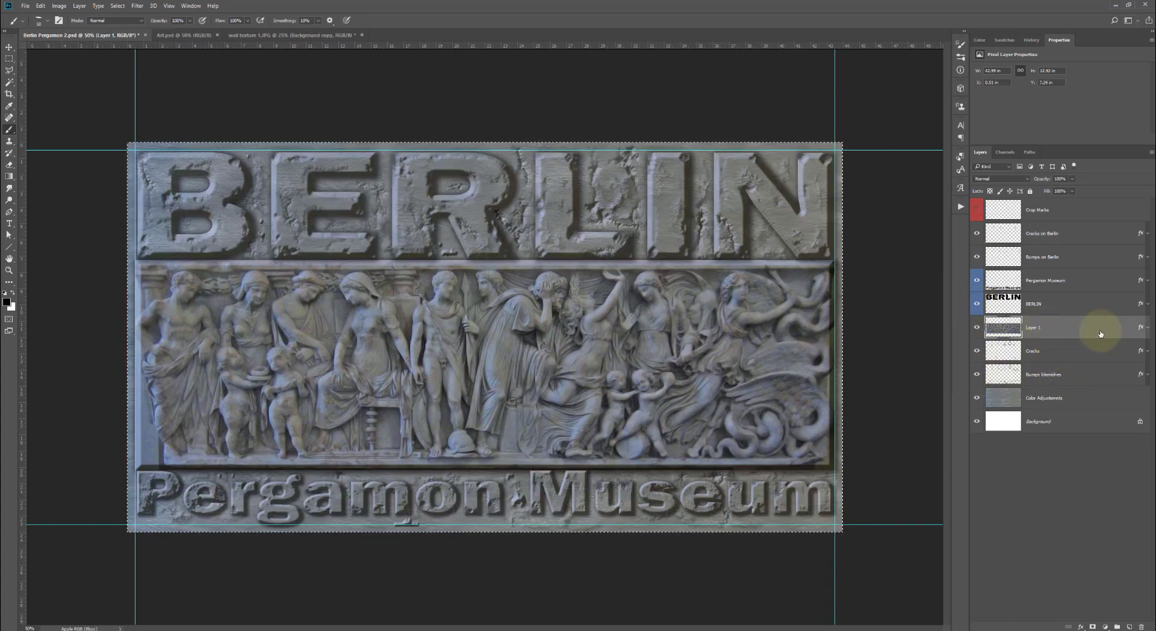
{"action": "left_click", "coordinate": [1147, 329]}
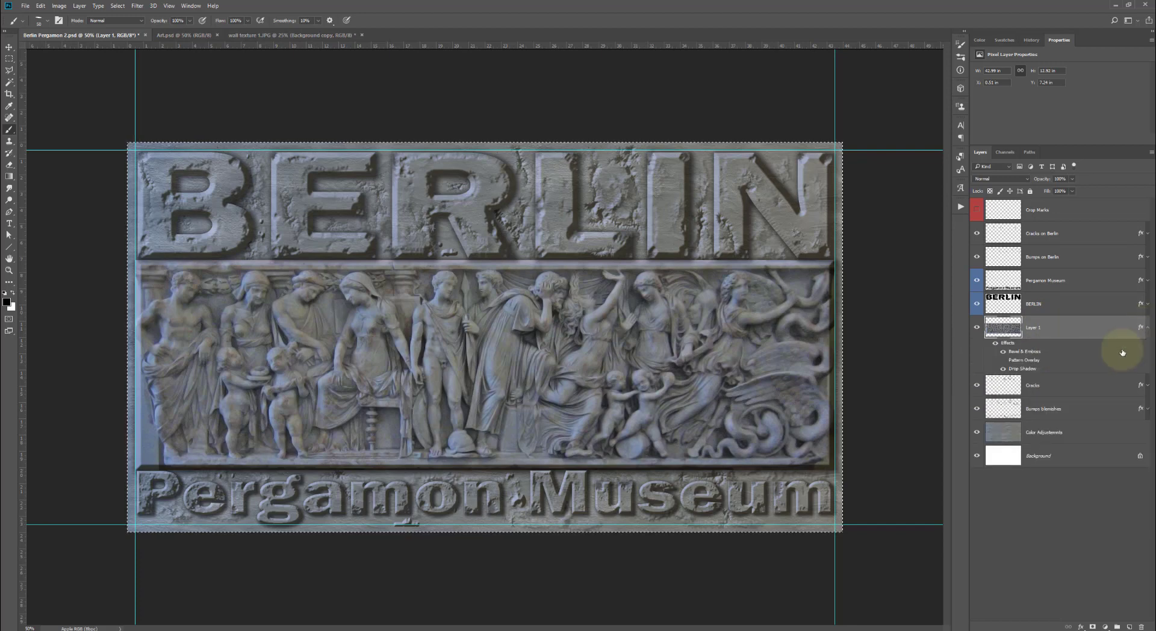
{"action": "double_click", "coordinate": [1021, 352]}
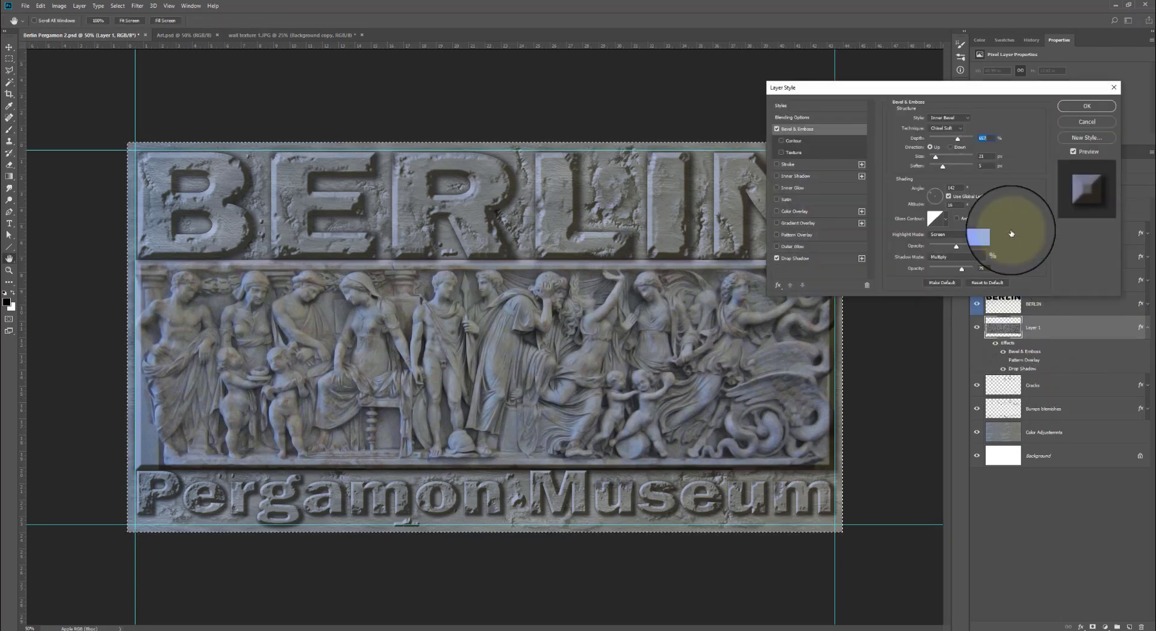
{"action": "left_click_drag", "start_coordinate": [959, 91], "coordinate": [897, 337]}
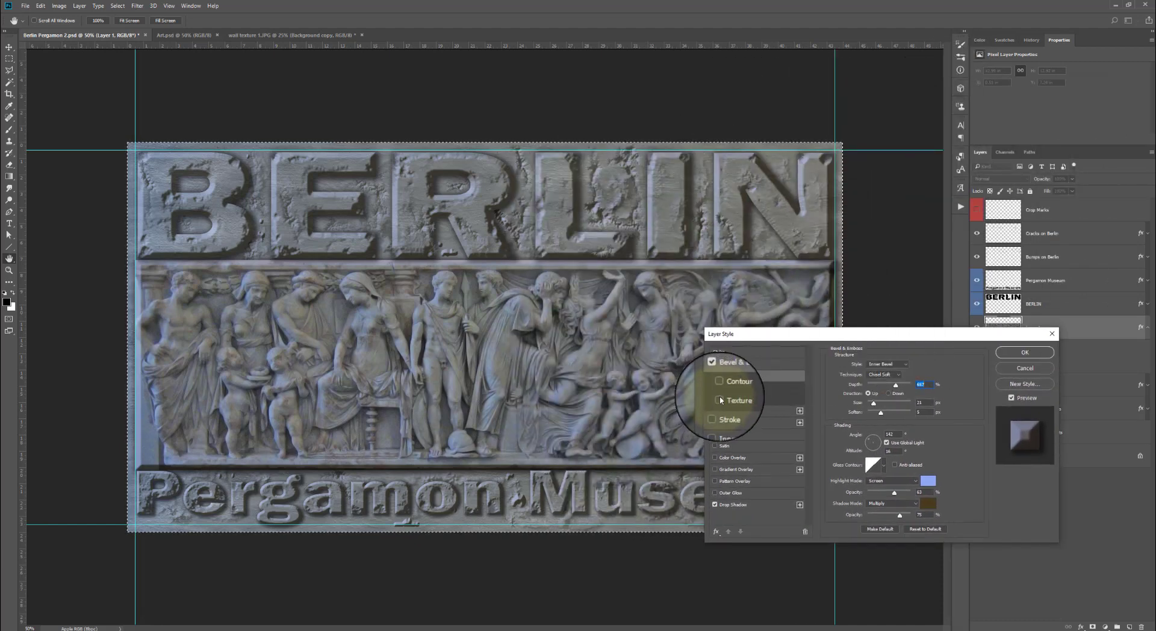
{"action": "left_click", "coordinate": [735, 399]}
{"action": "left_click", "coordinate": [732, 398]}
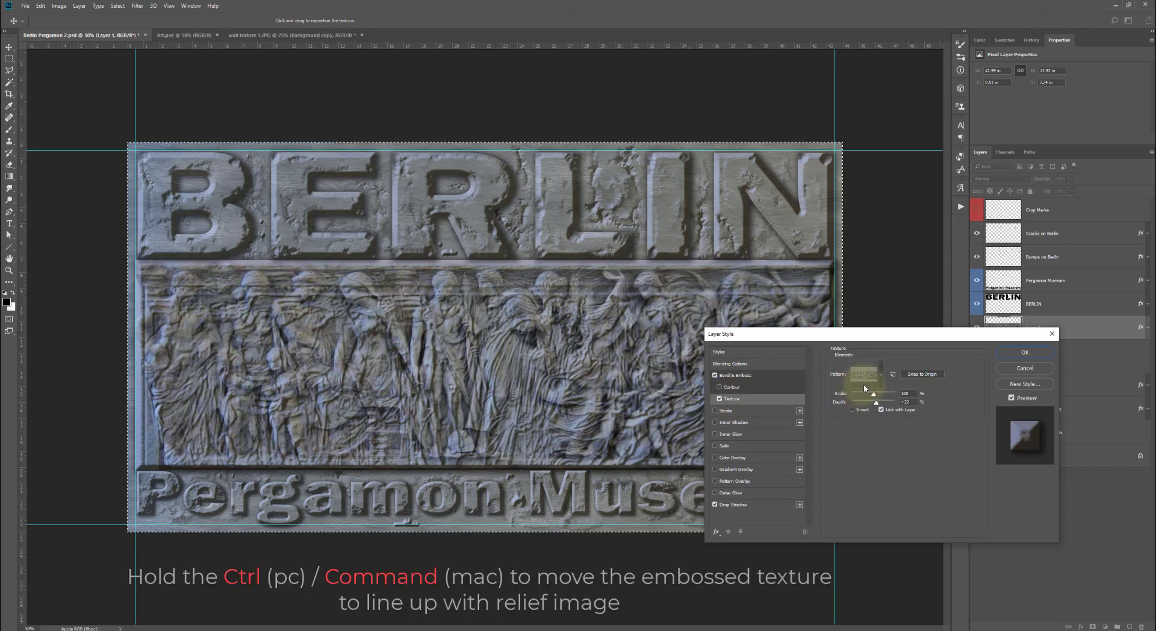
{"action": "left_click", "coordinate": [881, 374]}
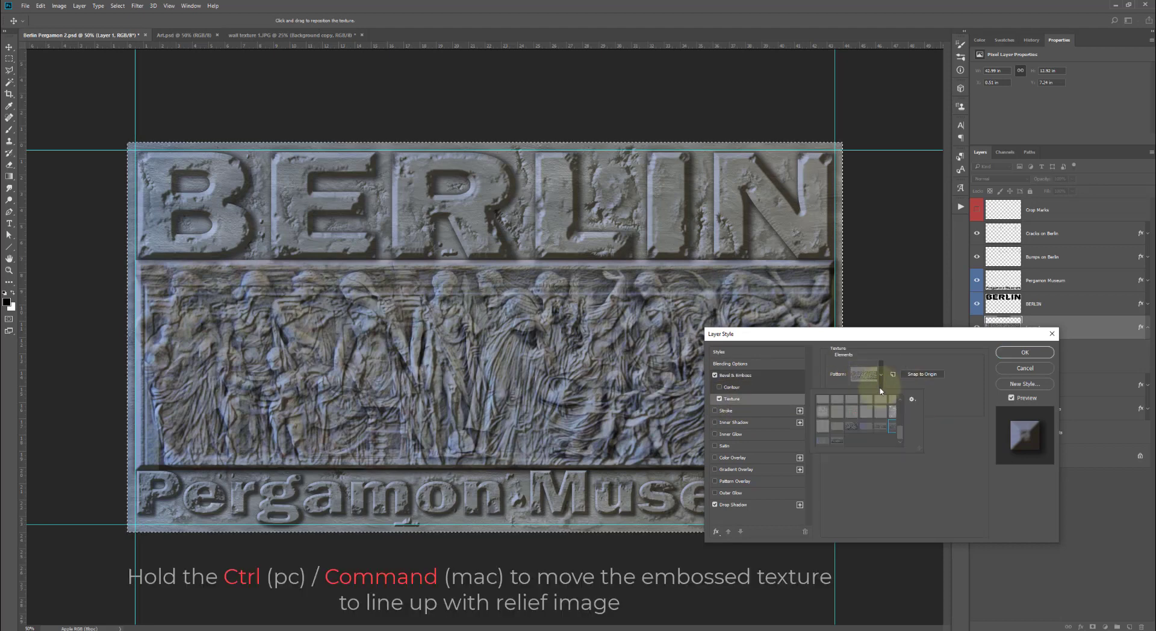
{"action": "left_click", "coordinate": [837, 441]}
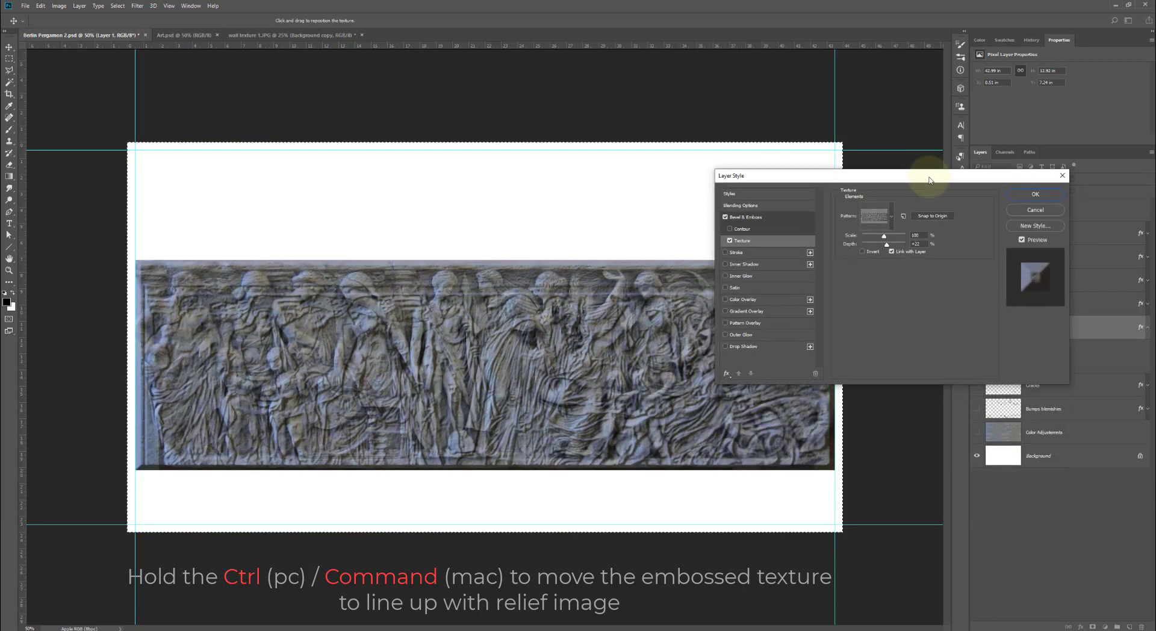
{"action": "left_click_drag", "start_coordinate": [602, 452], "coordinate": [599, 413]}
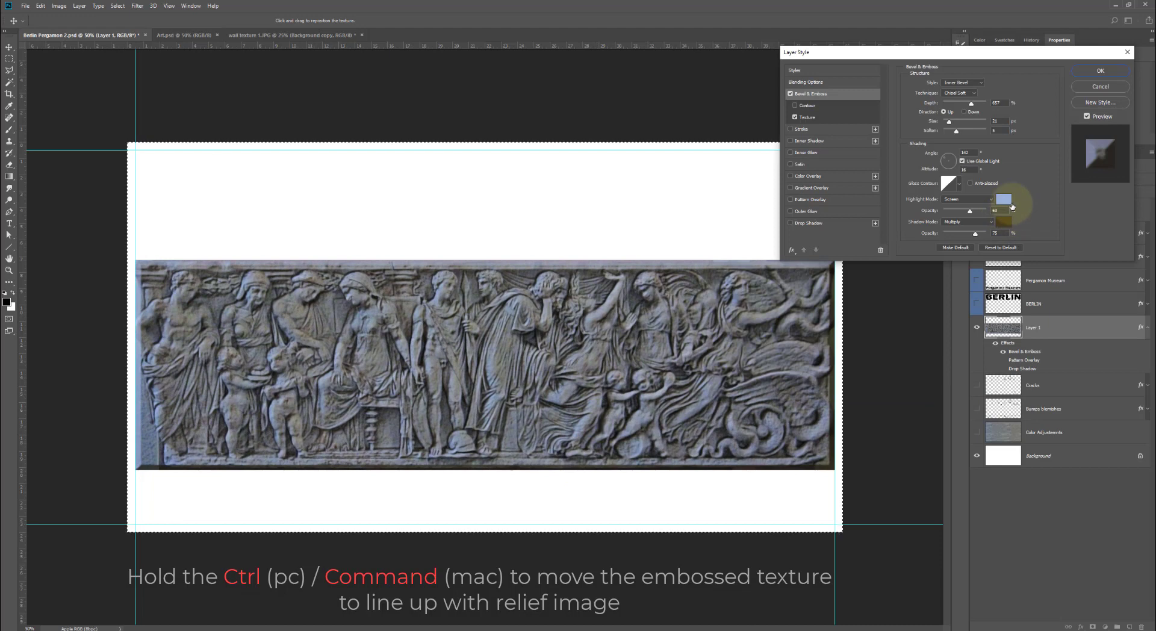
{"action": "left_click", "coordinate": [1100, 71]}
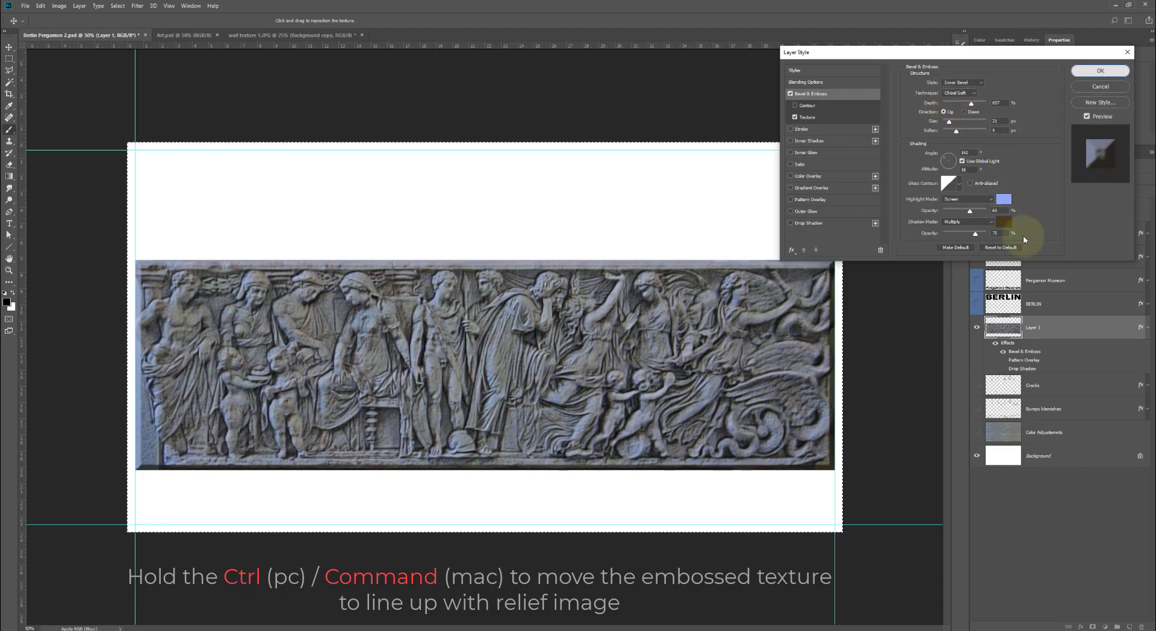
Show the hidden lettering, cracks, bumps and Color Adjustments layers and turn Layer 1's Drop Shadow back on
{"action": "left_click_drag", "start_coordinate": [976, 232], "coordinate": [976, 435]}
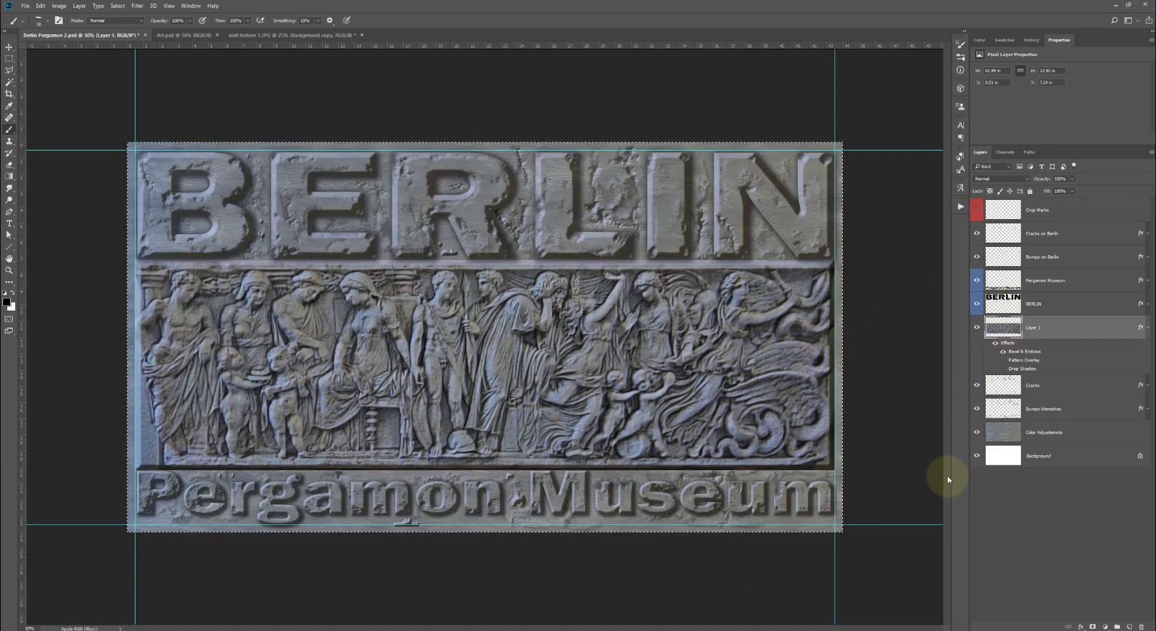
{"action": "left_click", "coordinate": [1004, 369]}
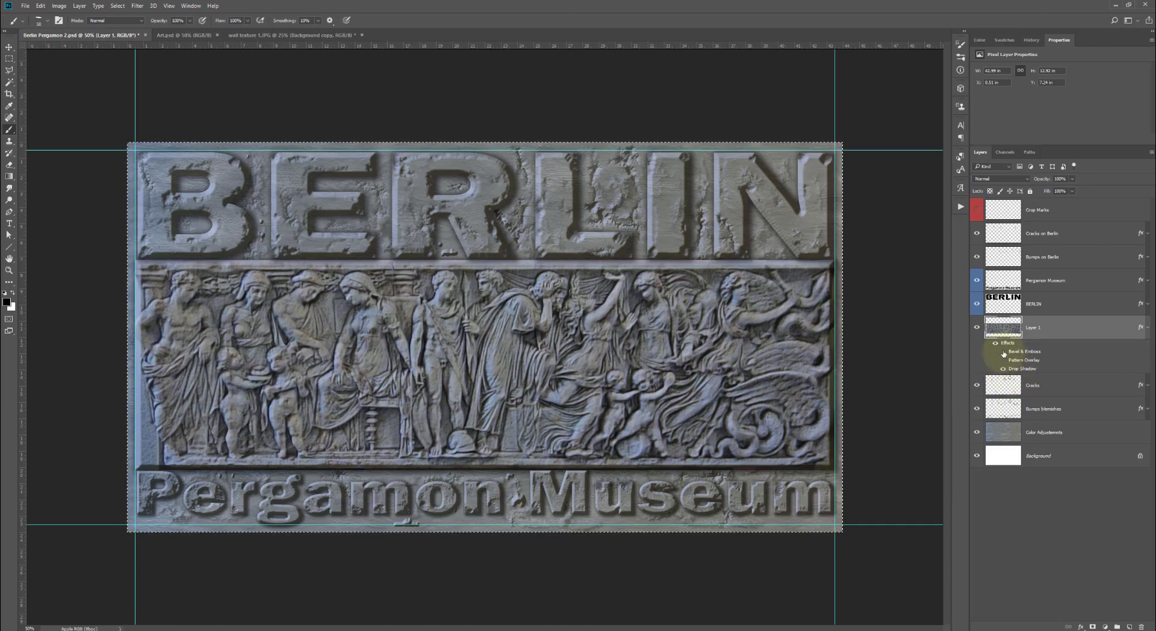
{"action": "left_click", "coordinate": [1003, 351]}
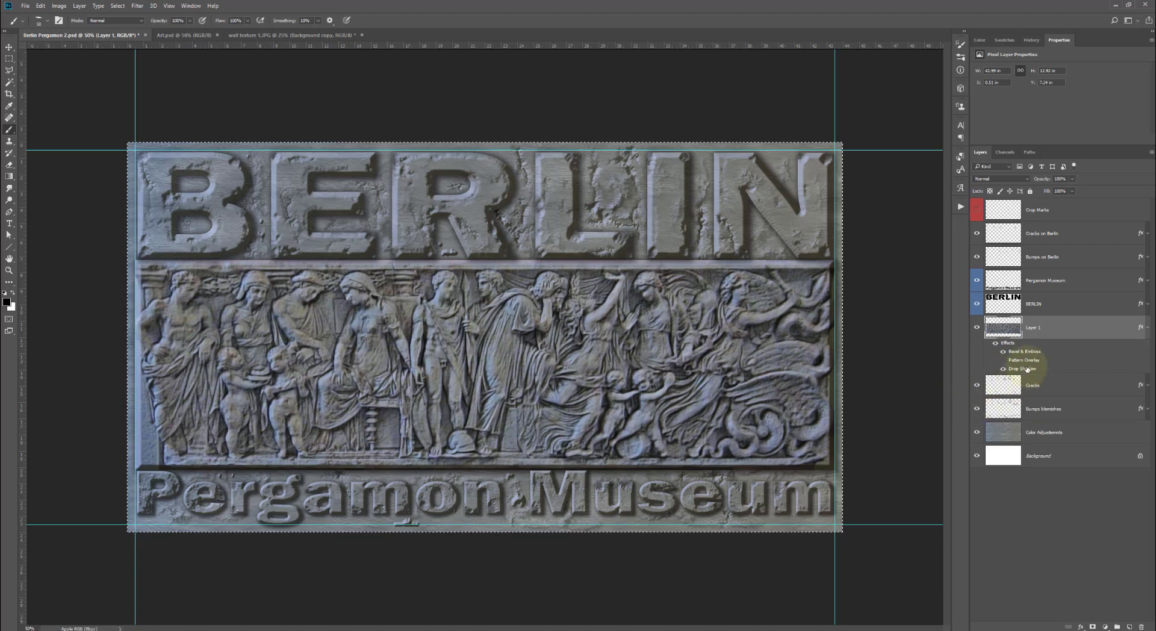
Reduce the depth of the Bevel & Emboss texture on Layer 1 to soften the relief's carving
{"action": "double_click", "coordinate": [1023, 352]}
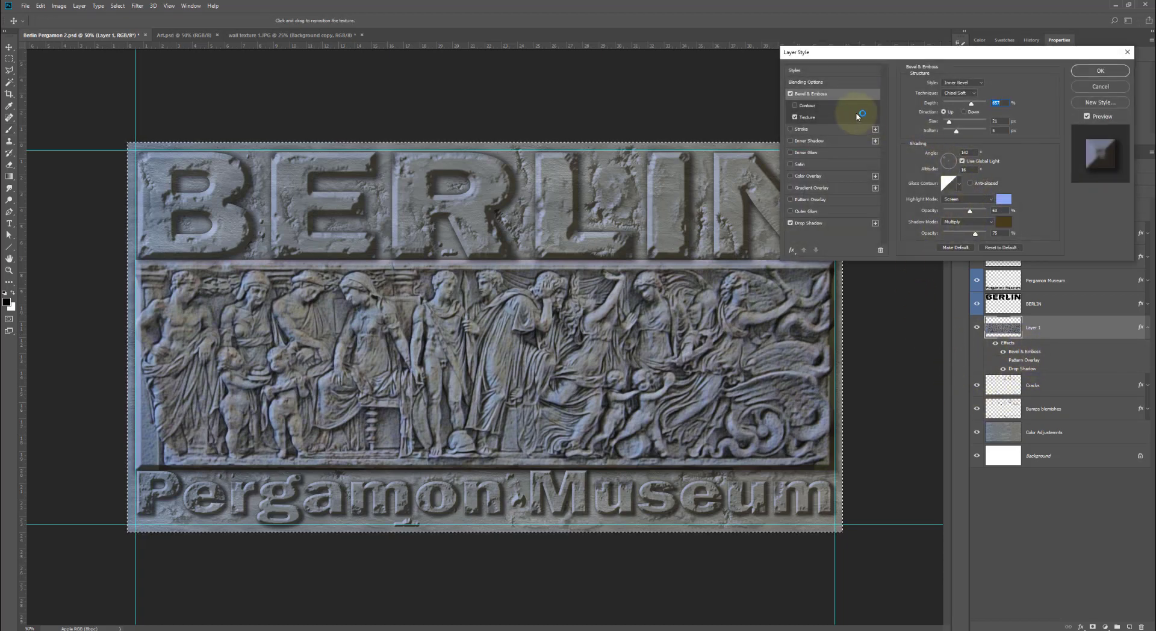
{"action": "left_click", "coordinate": [816, 95]}
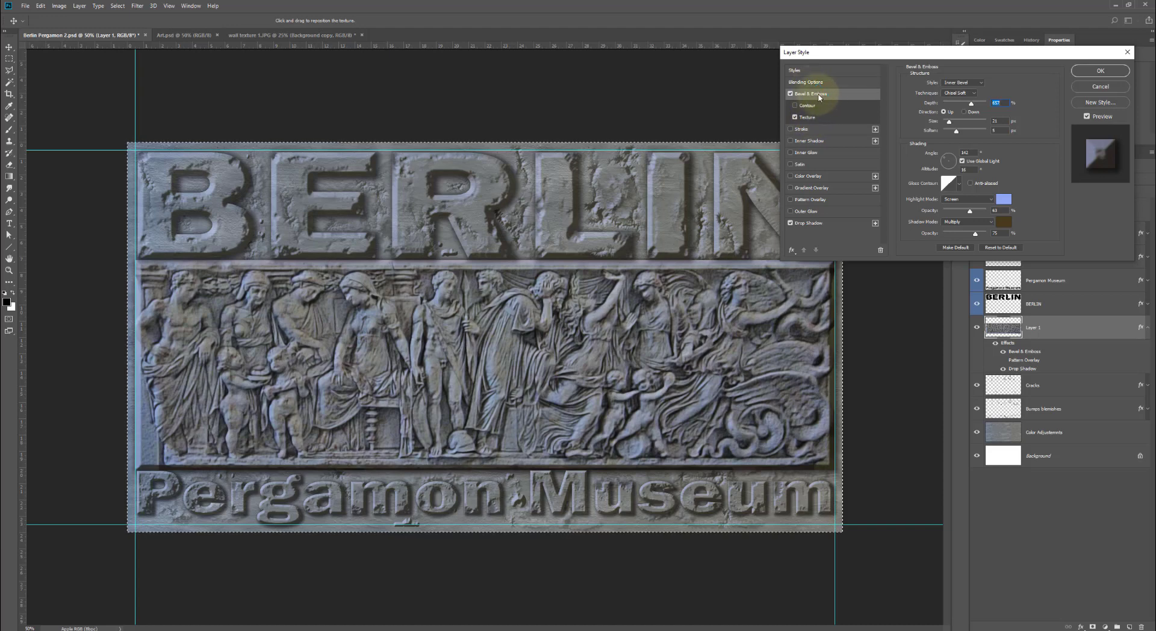
{"action": "left_click", "coordinate": [808, 118]}
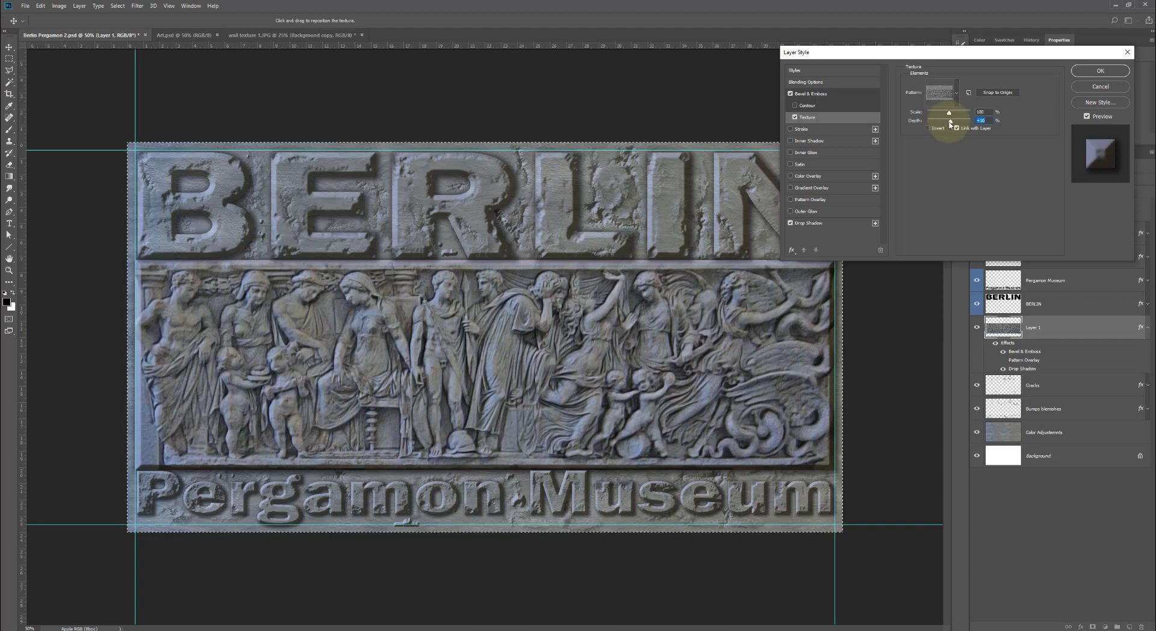
{"action": "key", "text": "Return"}
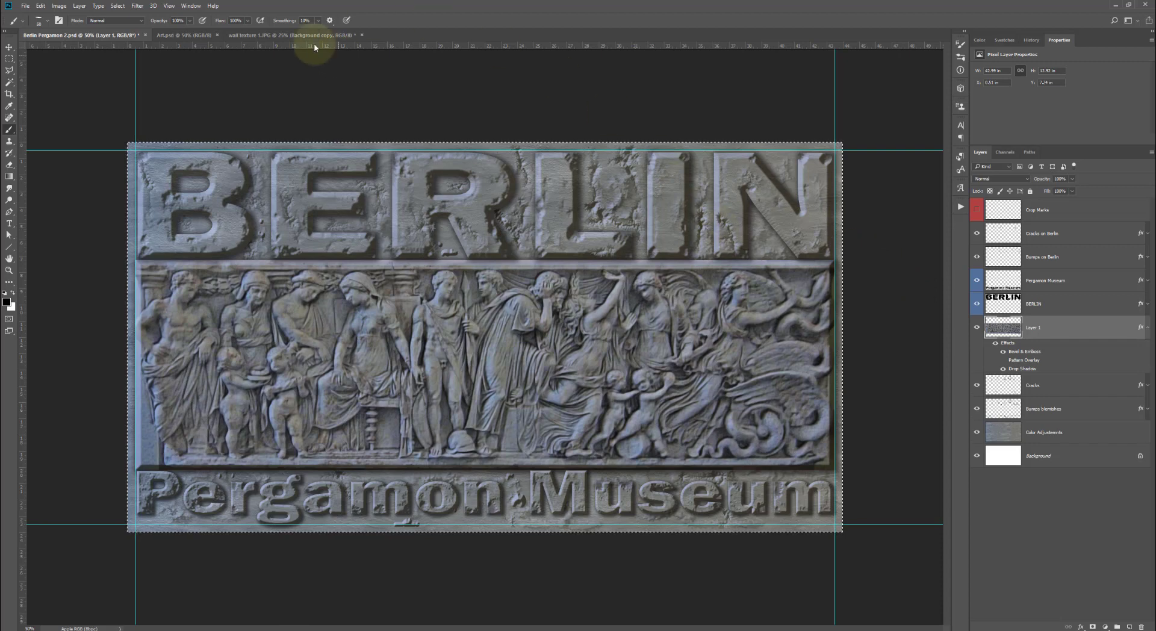
Review the relief artwork in Art.psd and the wall texture 1.JPG document, and return to the Berlin Pergamon 2 poster
{"action": "left_click", "coordinate": [193, 36]}
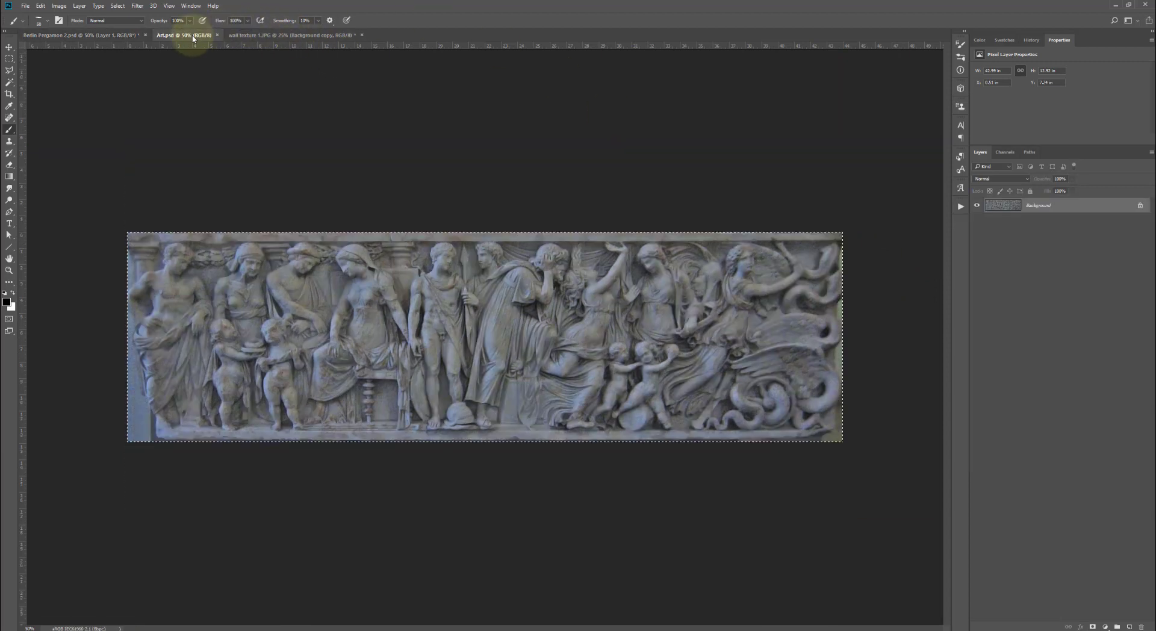
{"action": "left_click", "coordinate": [268, 36]}
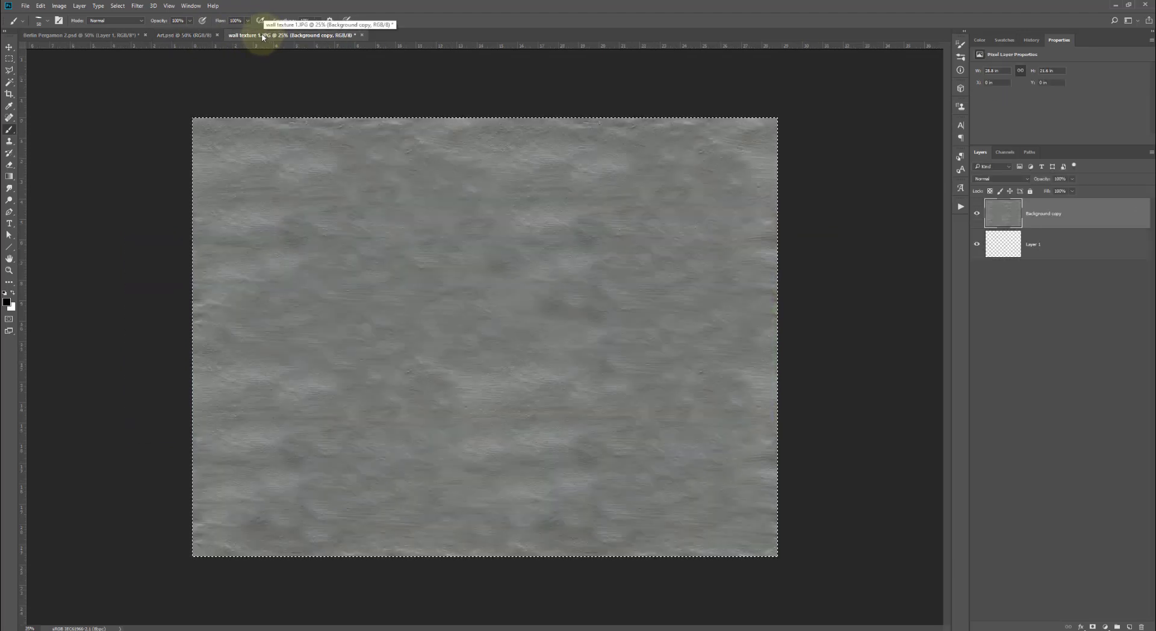
{"action": "left_click", "coordinate": [111, 36]}
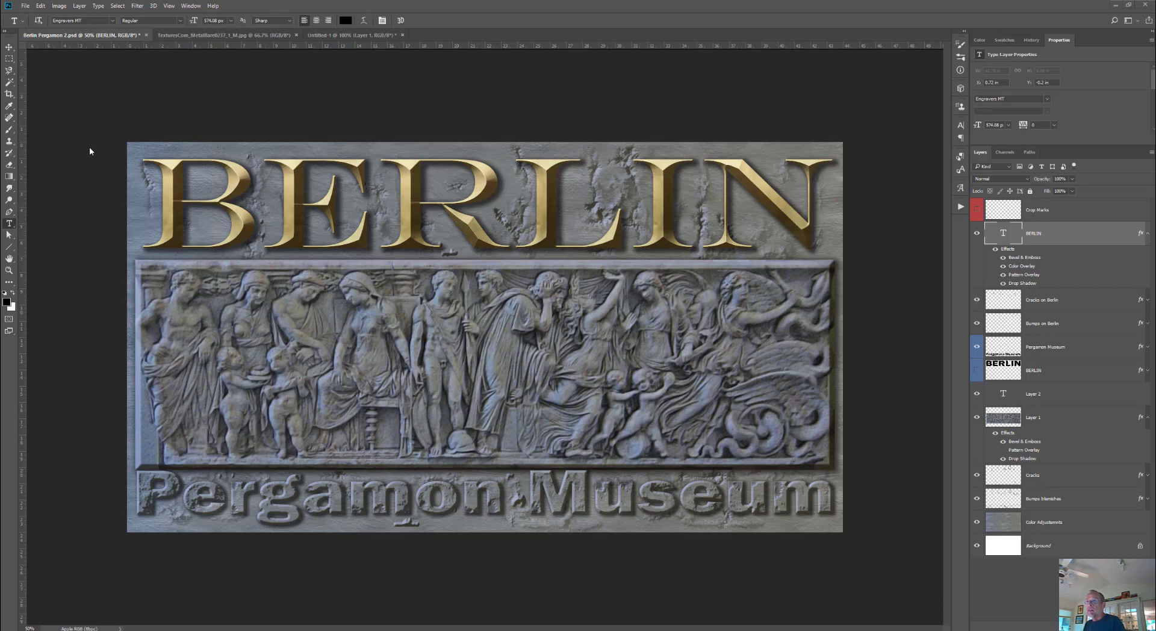
Switch to the browser and browse the Bare subcategory of Metal photo textures on textures.com
{"action": "key", "text": "alt+Tab"}
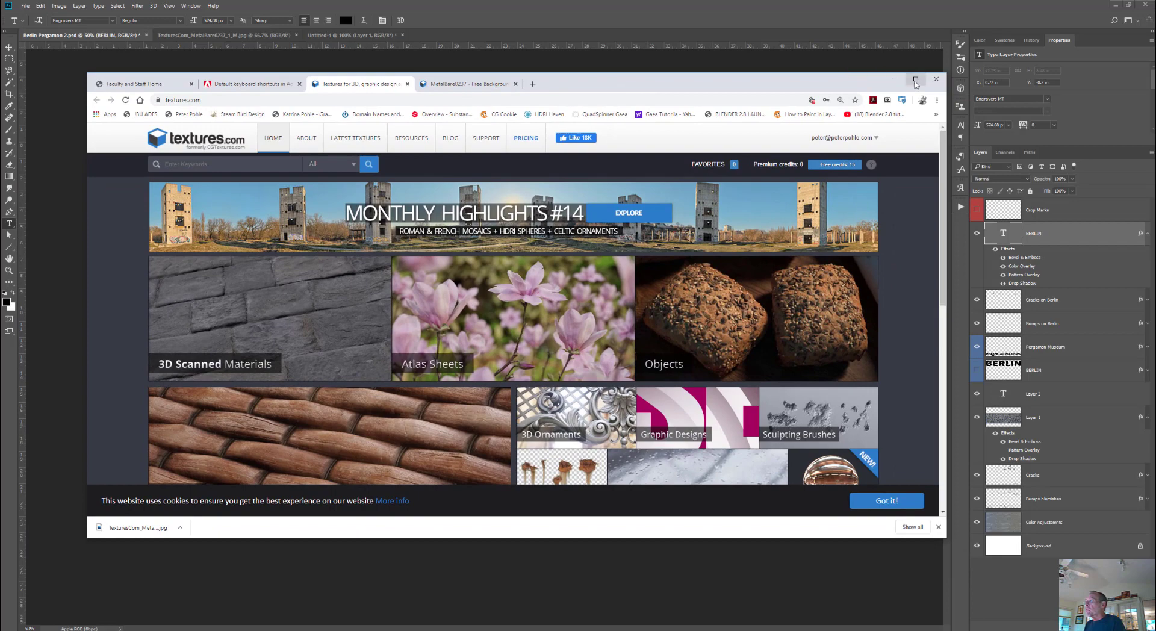
{"action": "left_click", "coordinate": [915, 81]}
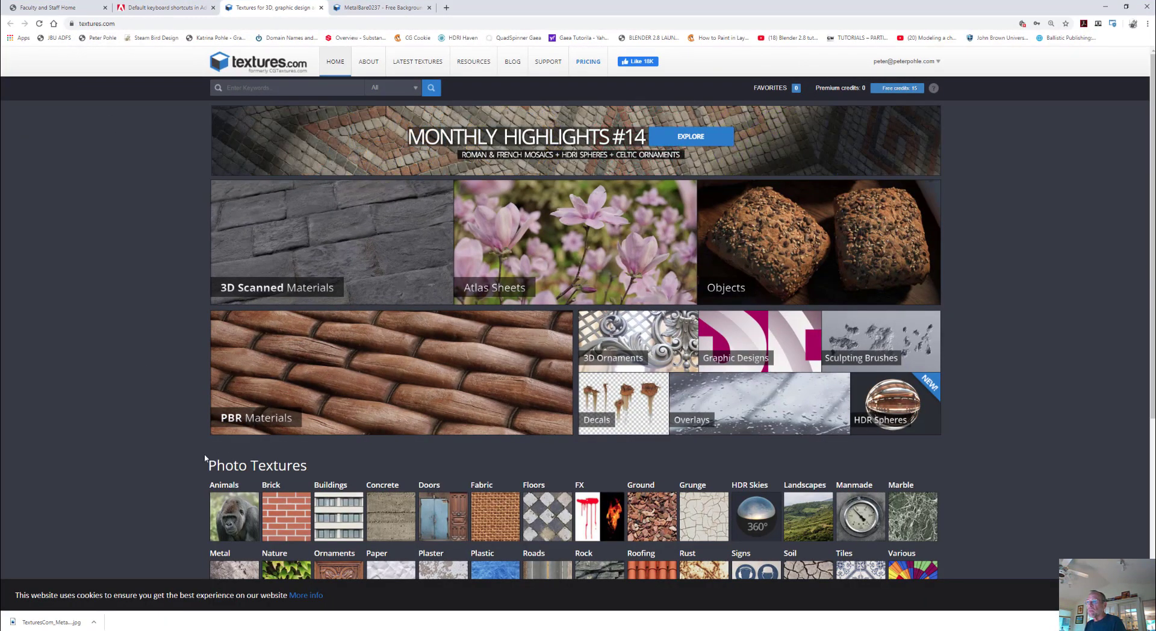
{"action": "scroll", "coordinate": [162, 452], "scroll_direction": "down", "scroll_amount": 2}
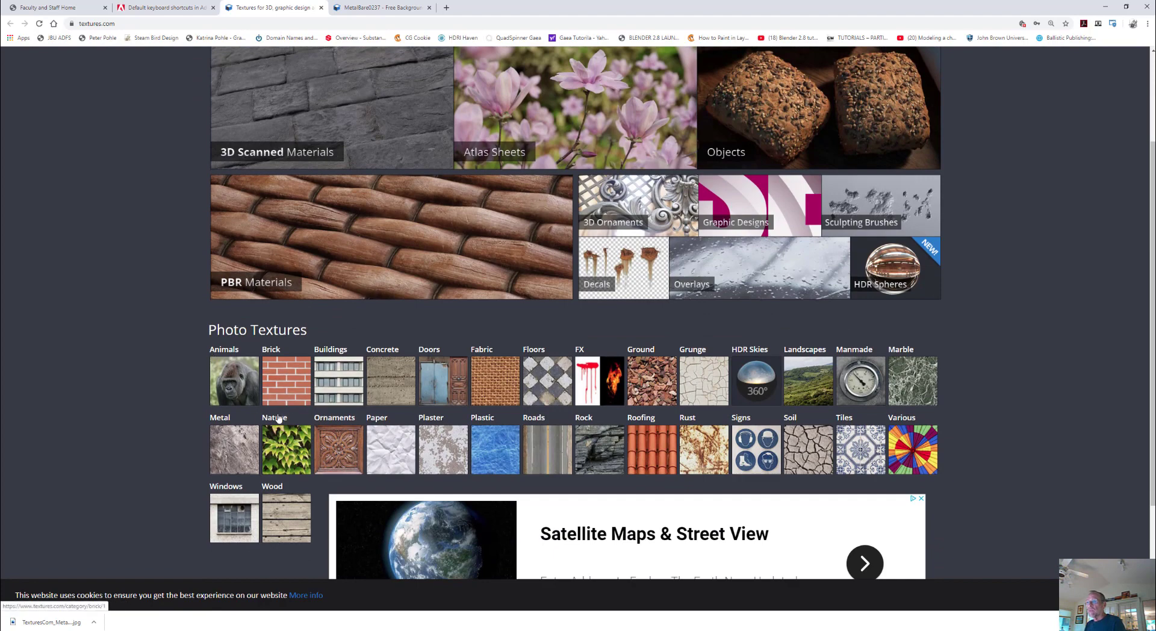
{"action": "left_click", "coordinate": [221, 421]}
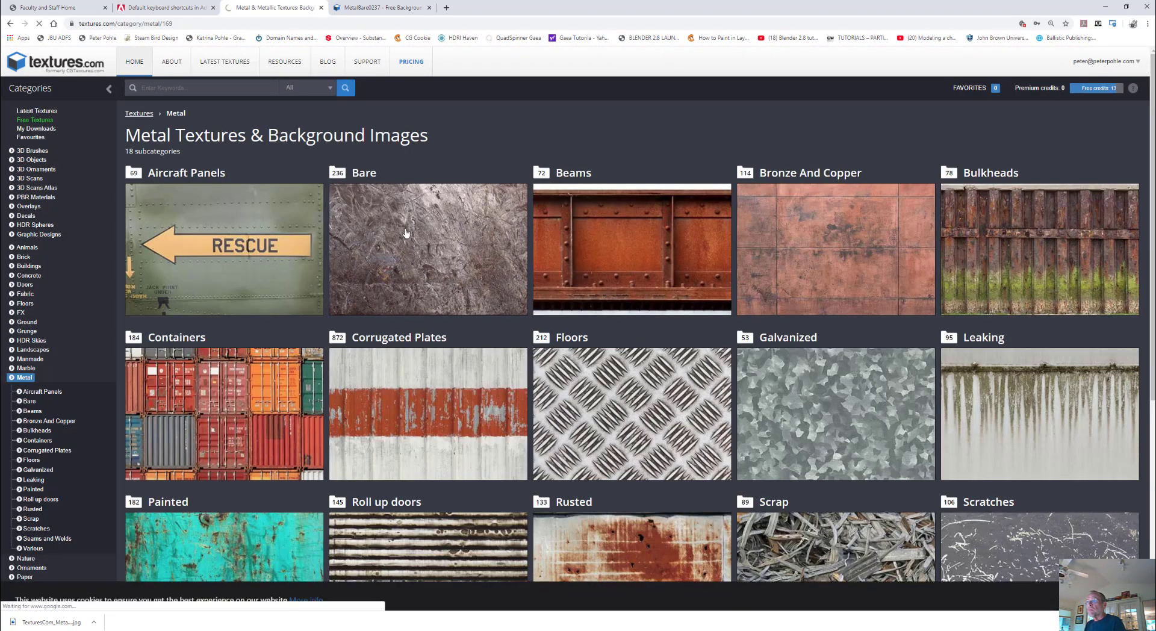
{"action": "left_click", "coordinate": [406, 234]}
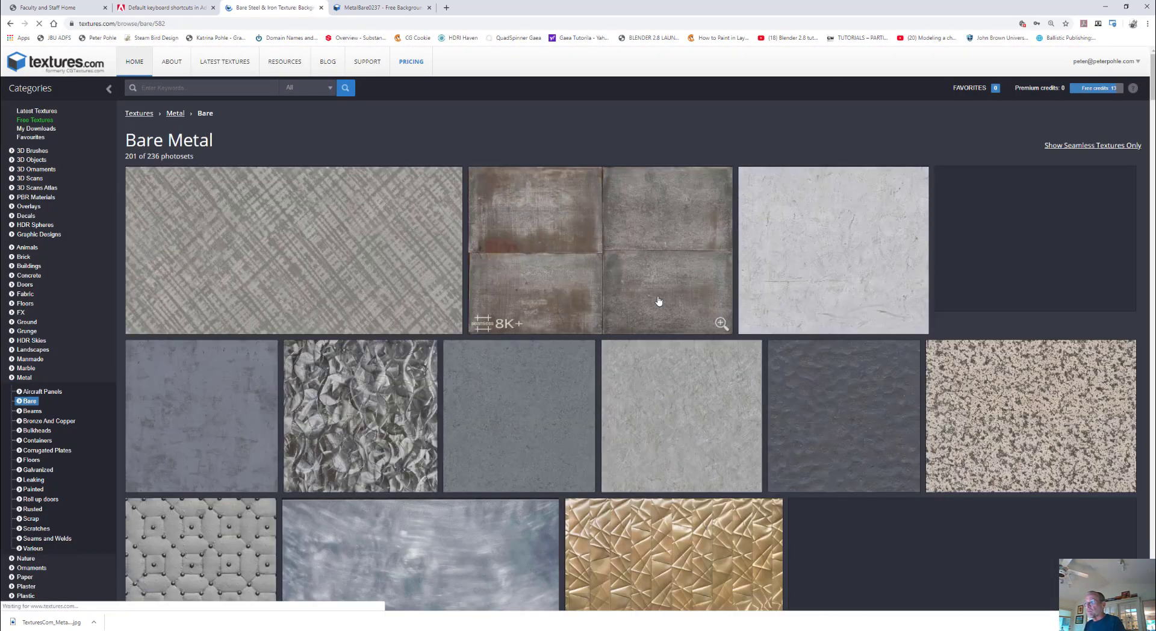
{"action": "scroll", "coordinate": [658, 301], "scroll_direction": "down", "scroll_amount": 4}
{"action": "scroll", "coordinate": [659, 301], "scroll_direction": "down", "scroll_amount": 11}
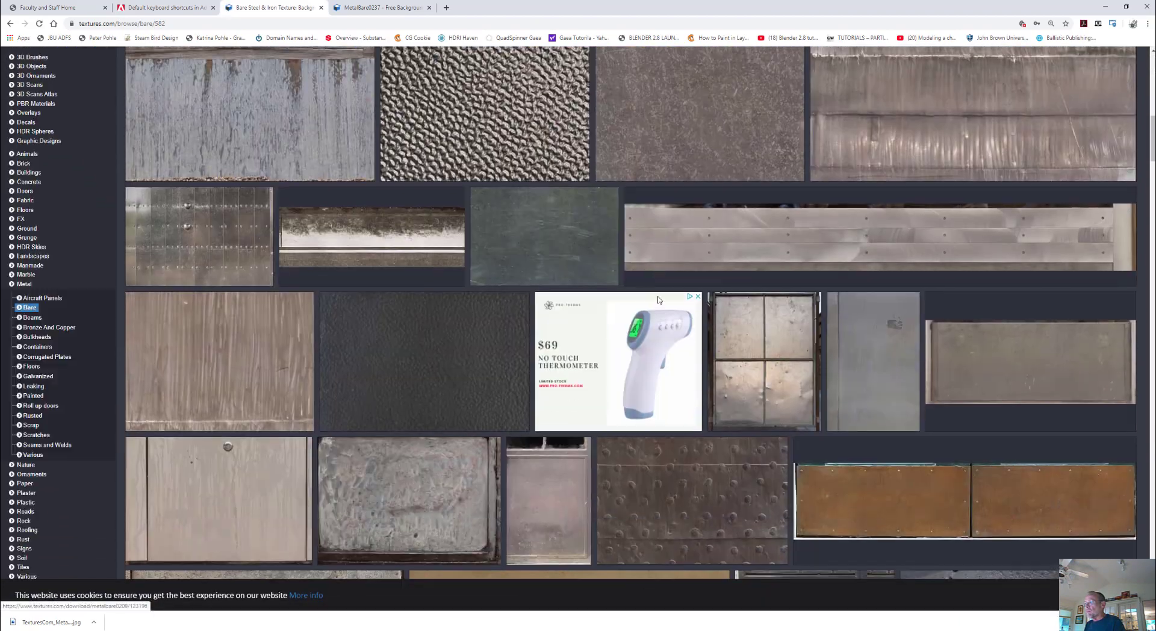
{"action": "scroll", "coordinate": [658, 301], "scroll_direction": "down", "scroll_amount": 11}
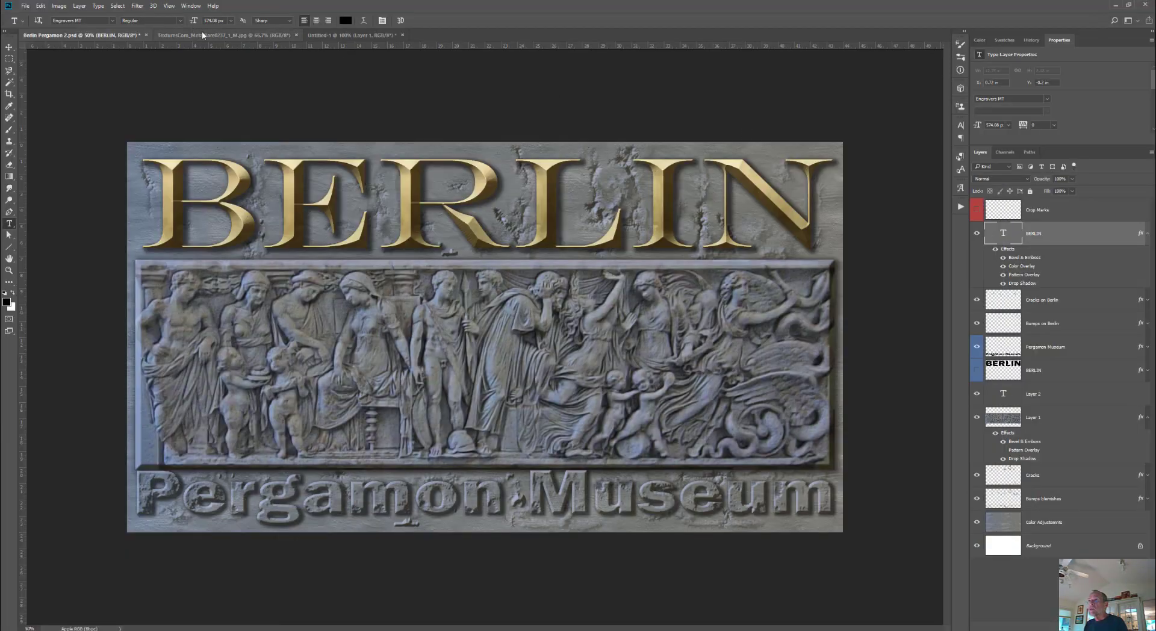
Examine the downloaded bare-metal photo, the square metal tile in Untitled-1, and the Offset filter and pattern commands used to prepare it
{"action": "left_click", "coordinate": [197, 35]}
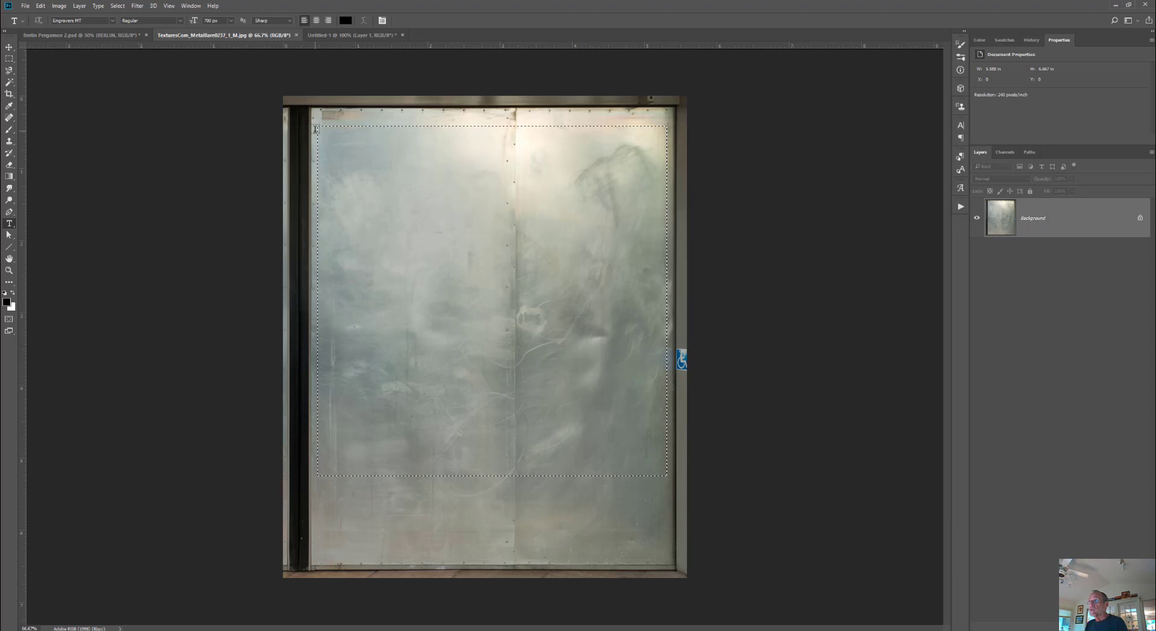
{"action": "left_click", "coordinate": [340, 36]}
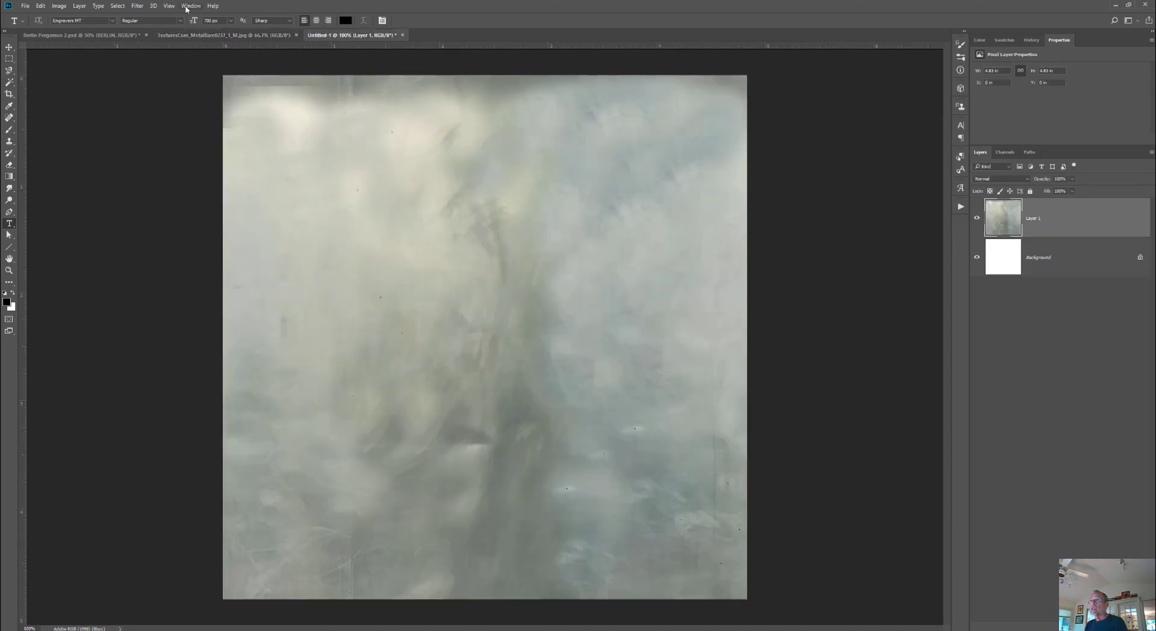
{"action": "left_click", "coordinate": [138, 6]}
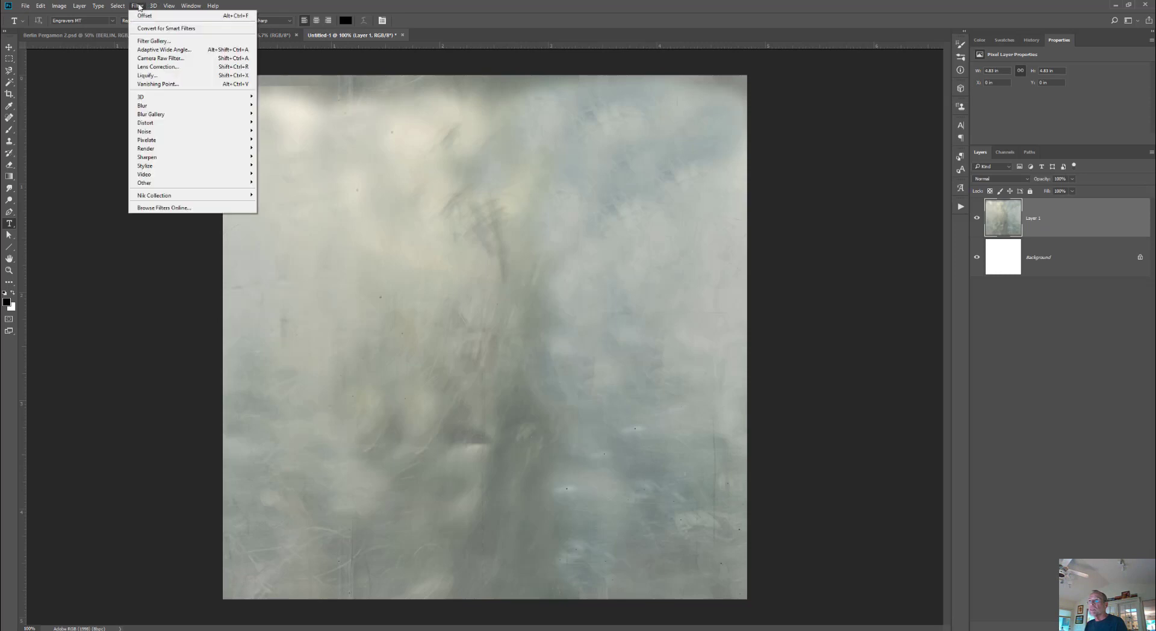
{"action": "mouse_move", "coordinate": [195, 188]}
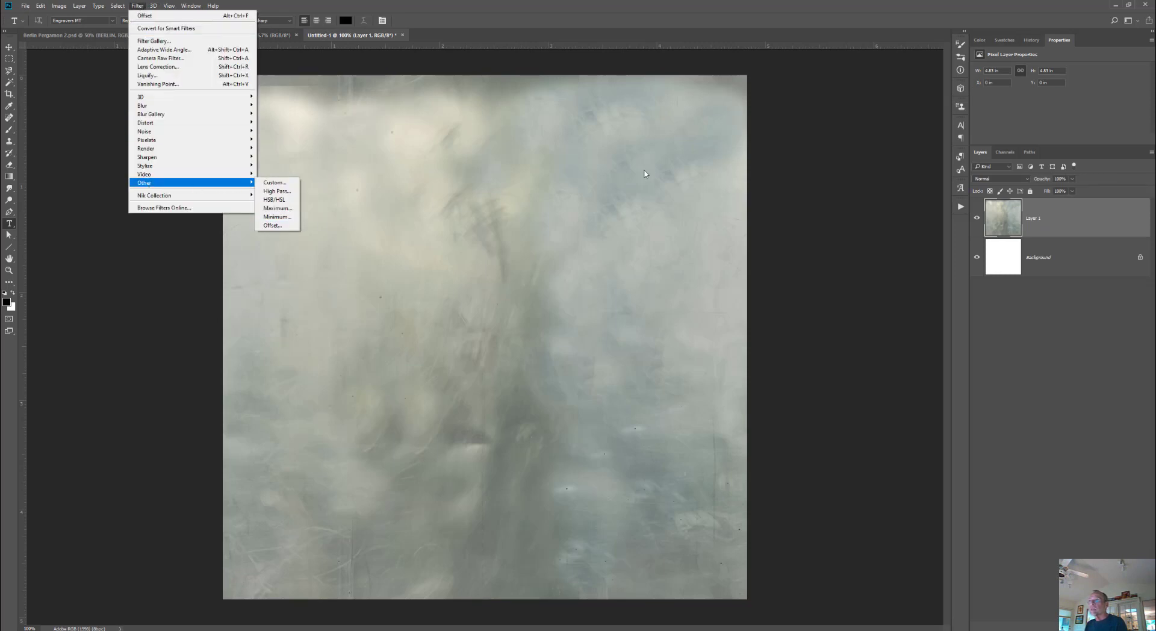
{"action": "left_click", "coordinate": [386, 78]}
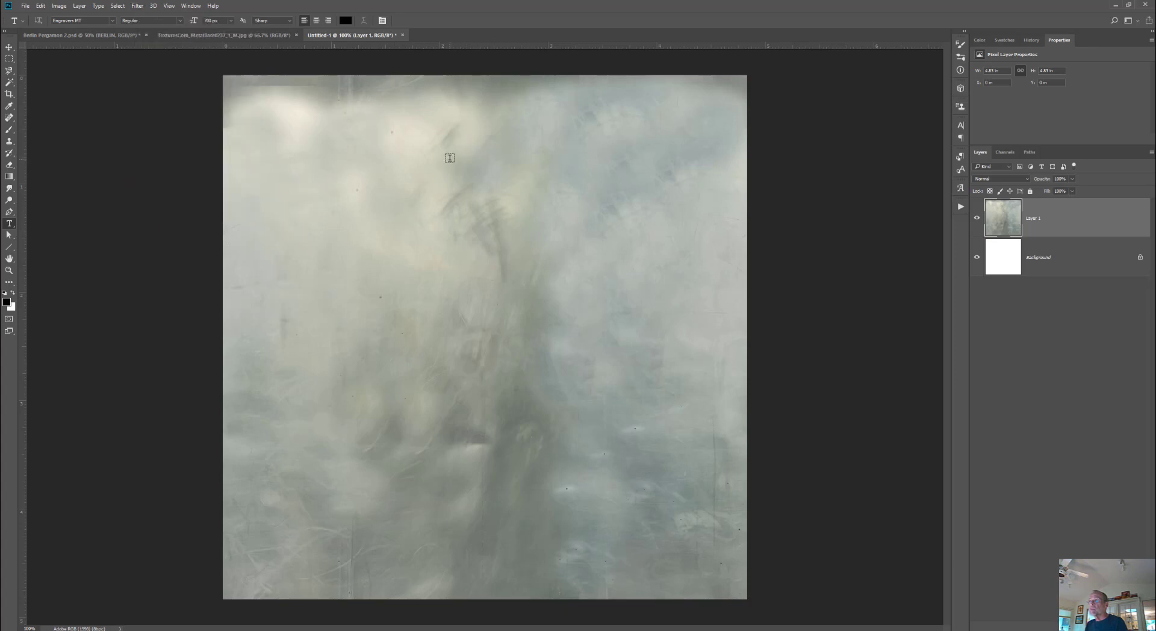
{"action": "left_click", "coordinate": [99, 34]}
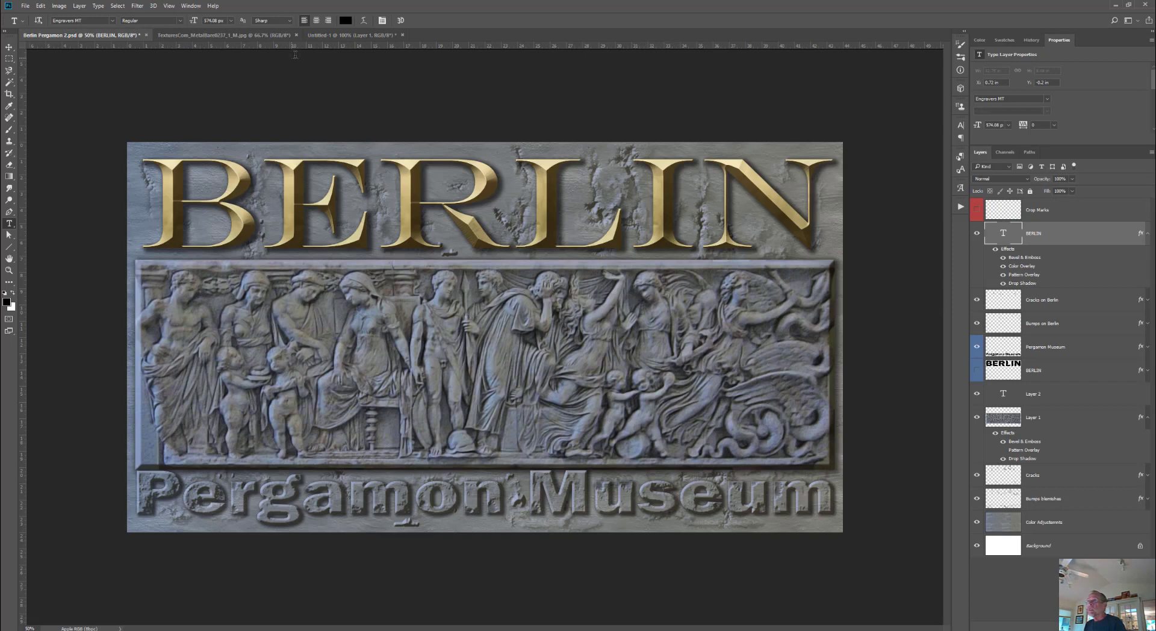
{"action": "left_click", "coordinate": [337, 35]}
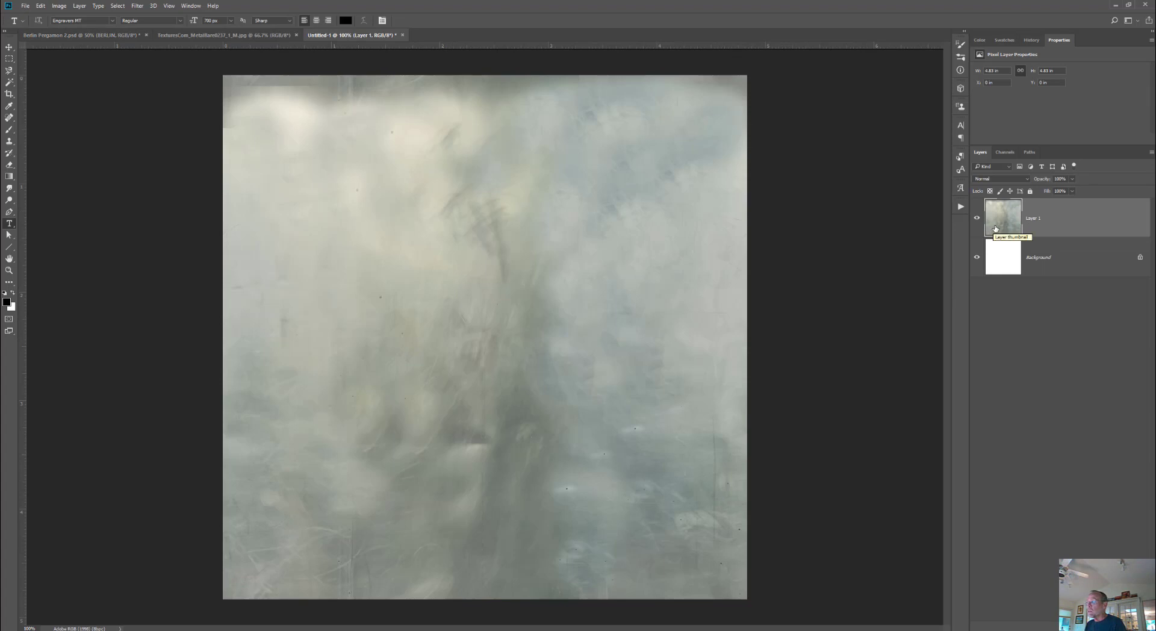
{"action": "left_click", "coordinate": [40, 7]}
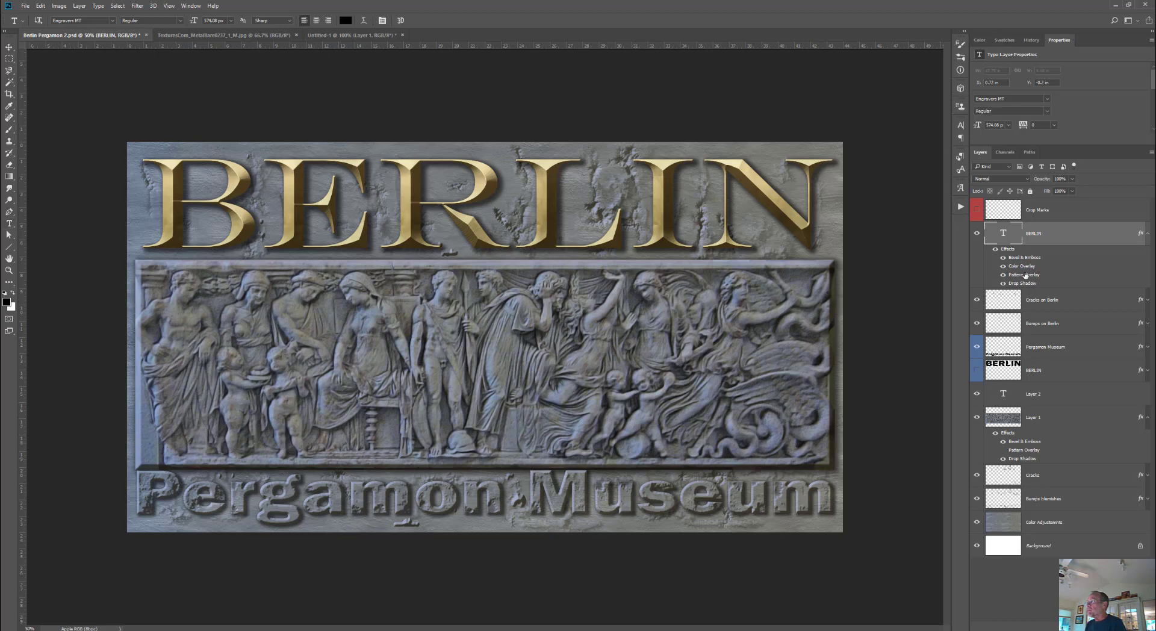
Set the scale of the metal Pattern Overlay on the BERLIN text layer to 37%
{"action": "double_click", "coordinate": [1026, 275]}
{"action": "left_click_drag", "start_coordinate": [996, 59], "coordinate": [775, 152]}
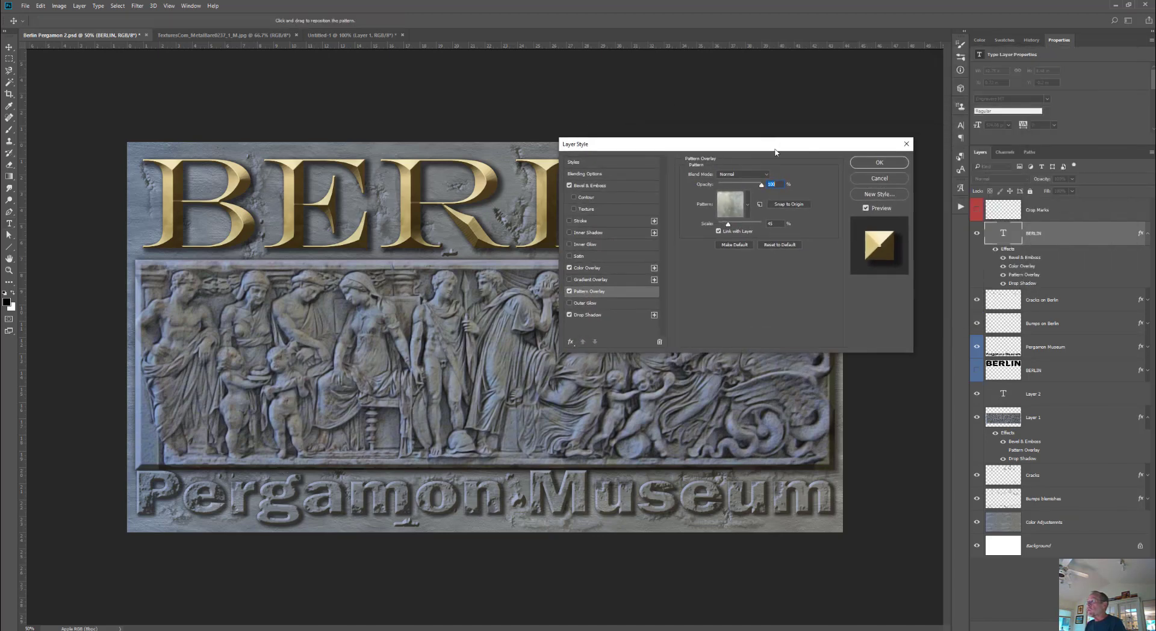
{"action": "left_click", "coordinate": [728, 225]}
{"action": "left_click_drag", "start_coordinate": [727, 226], "coordinate": [725, 226]}
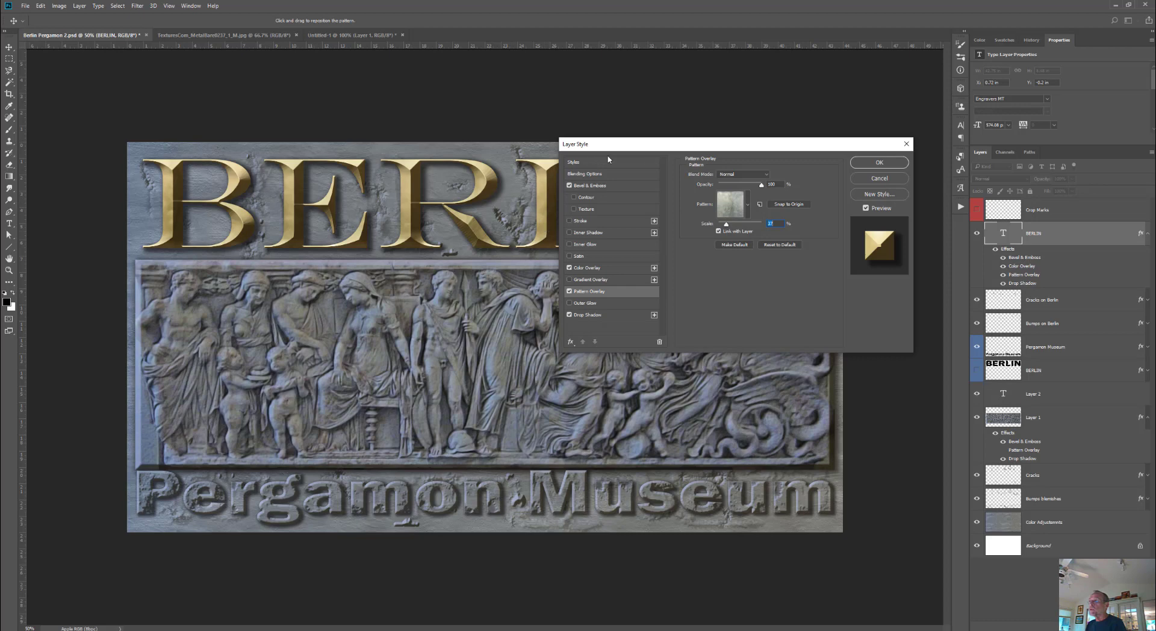
{"action": "left_click_drag", "start_coordinate": [654, 148], "coordinate": [763, 120]}
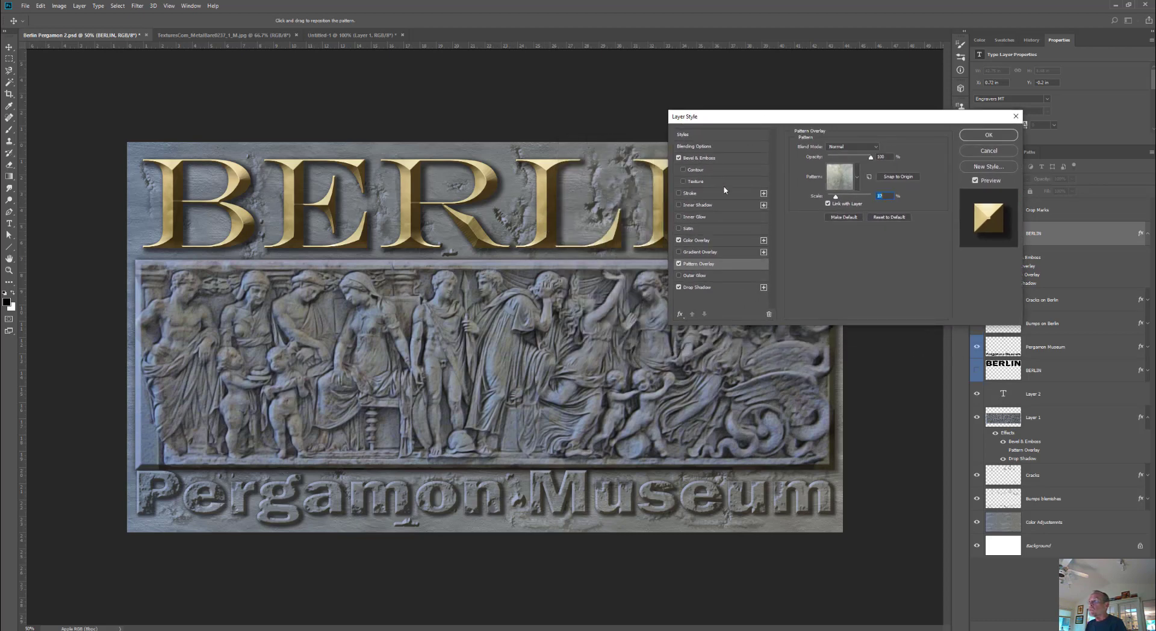
{"action": "key", "text": "Return"}
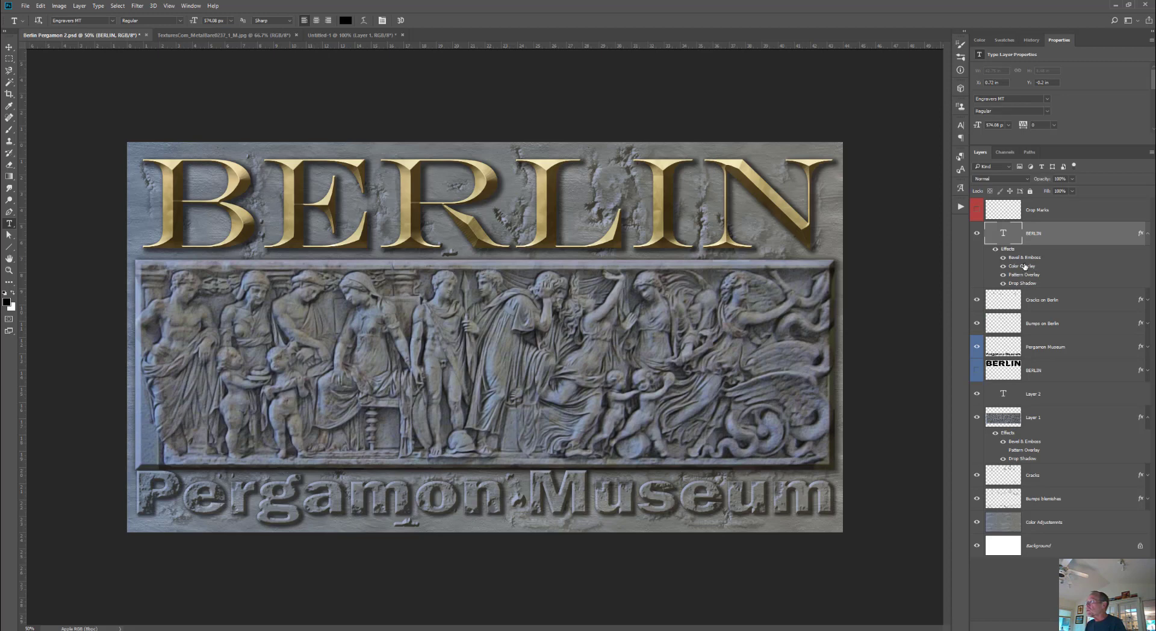
Review the Color Overlay, Bevel & Emboss and Drop Shadow settings of the gold BERLIN text layer
{"action": "double_click", "coordinate": [1025, 266]}
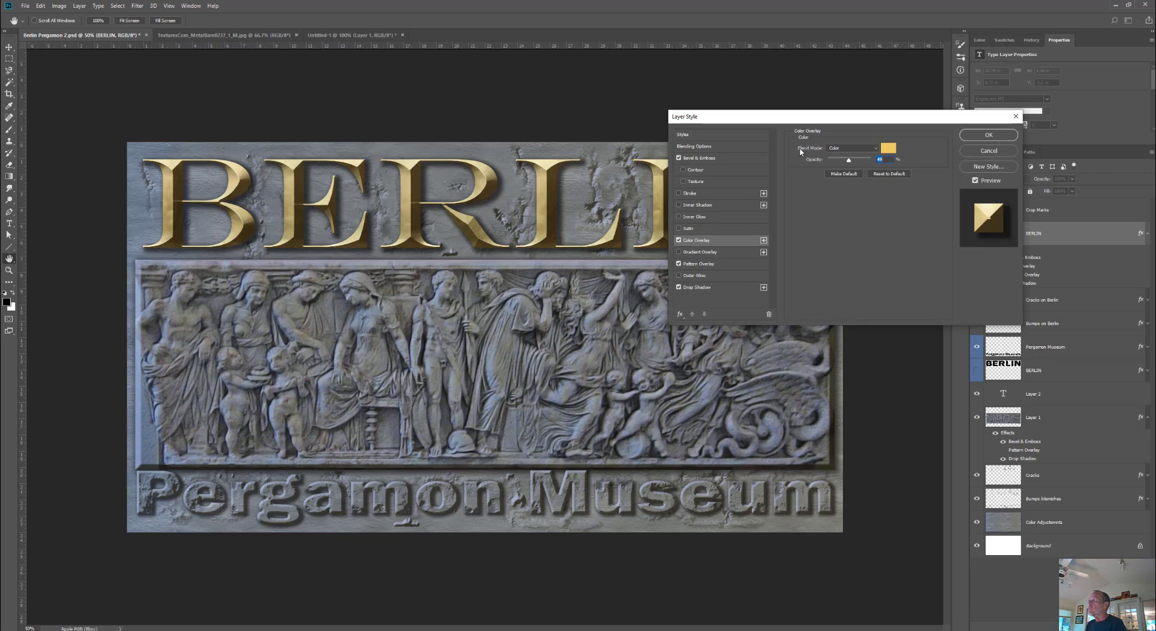
{"action": "left_click", "coordinate": [991, 137]}
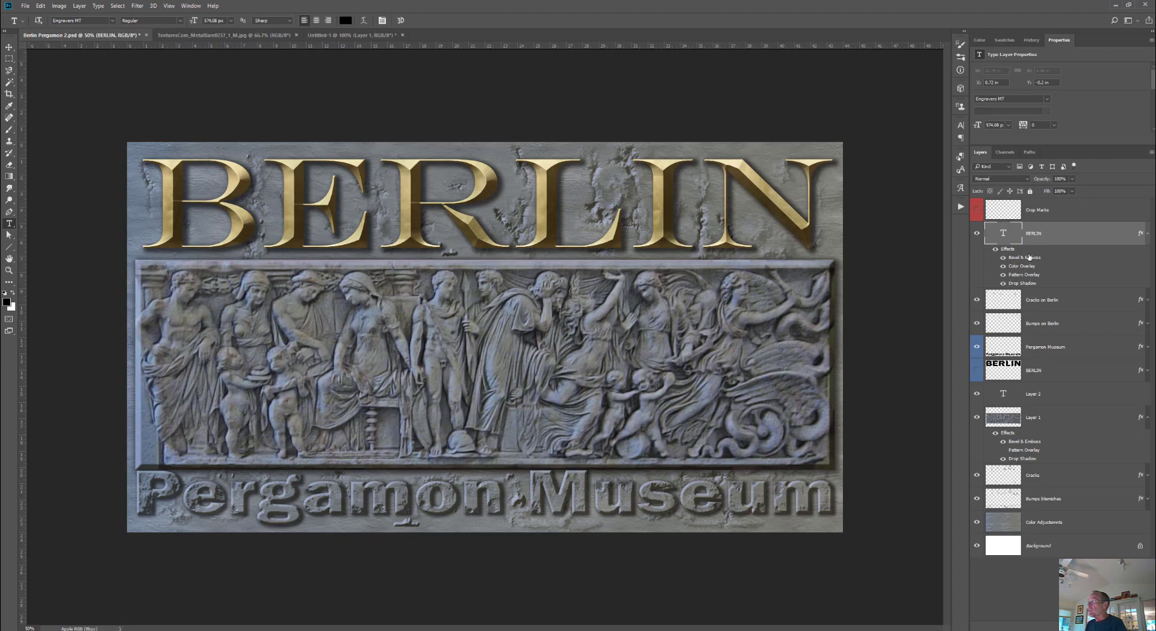
{"action": "double_click", "coordinate": [1052, 256]}
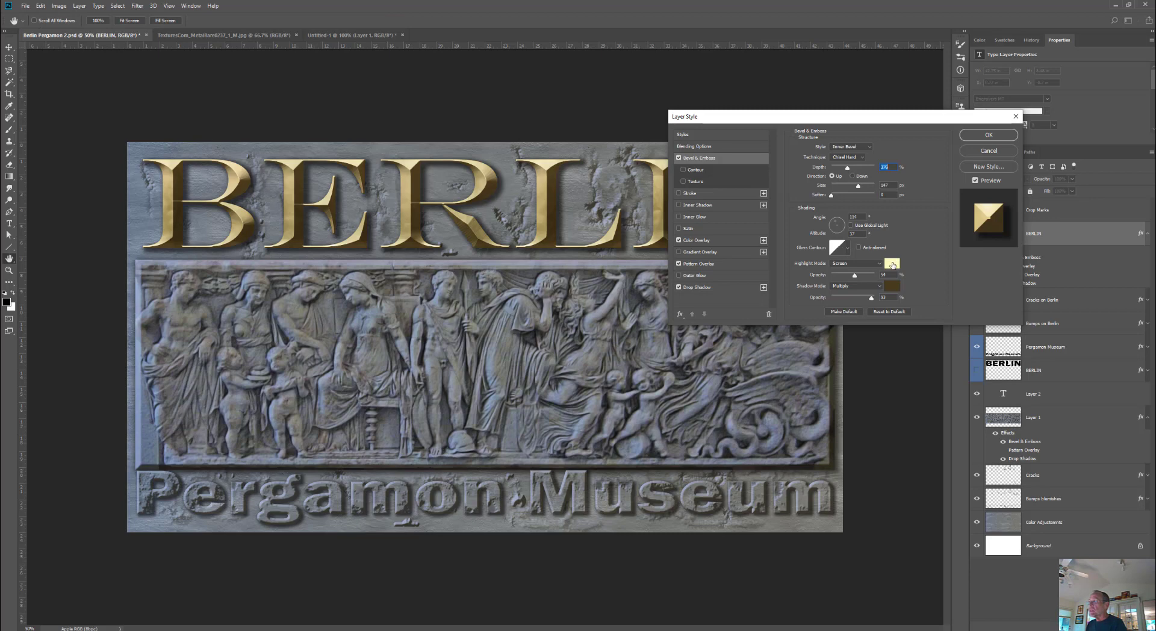
{"action": "left_click", "coordinate": [989, 135]}
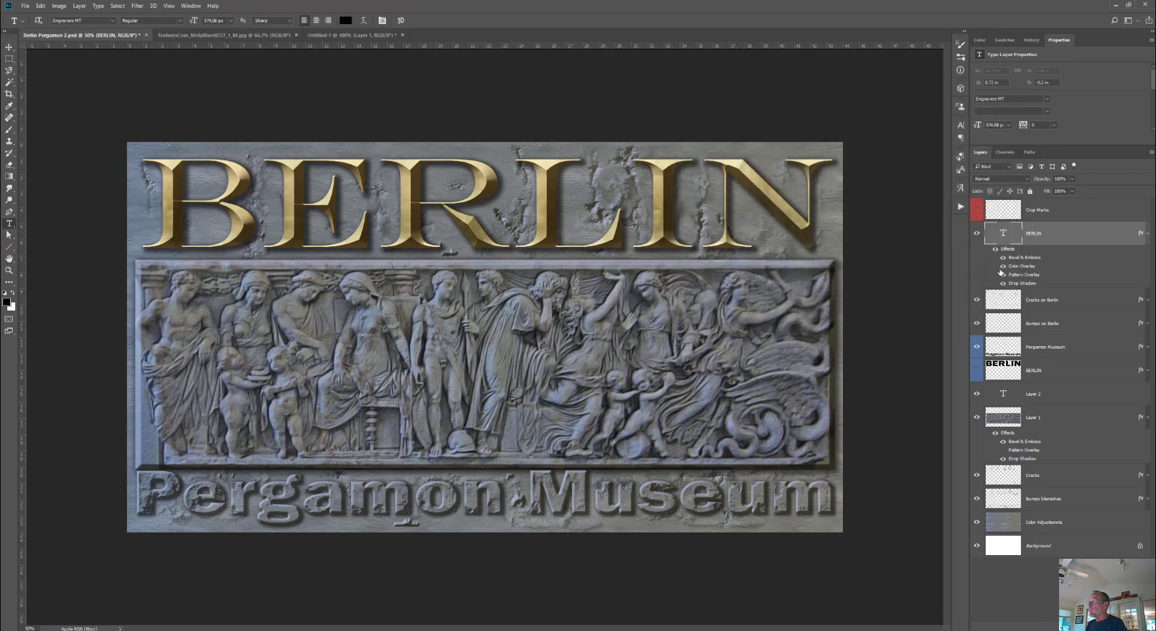
{"action": "double_click", "coordinate": [1023, 283]}
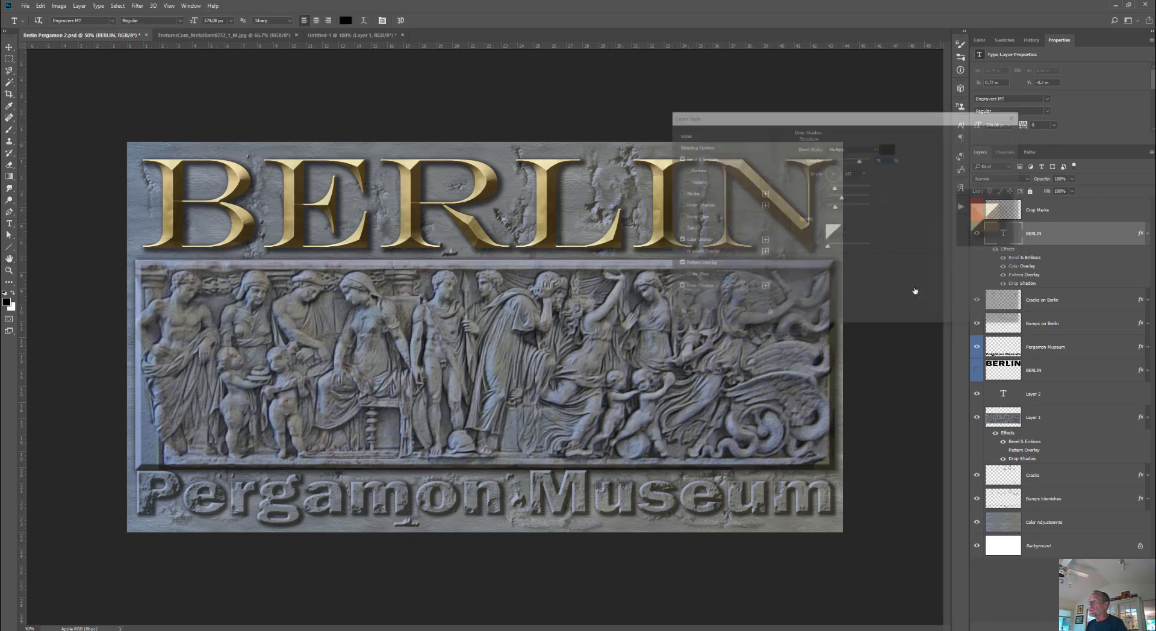
{"action": "left_click", "coordinate": [992, 138]}
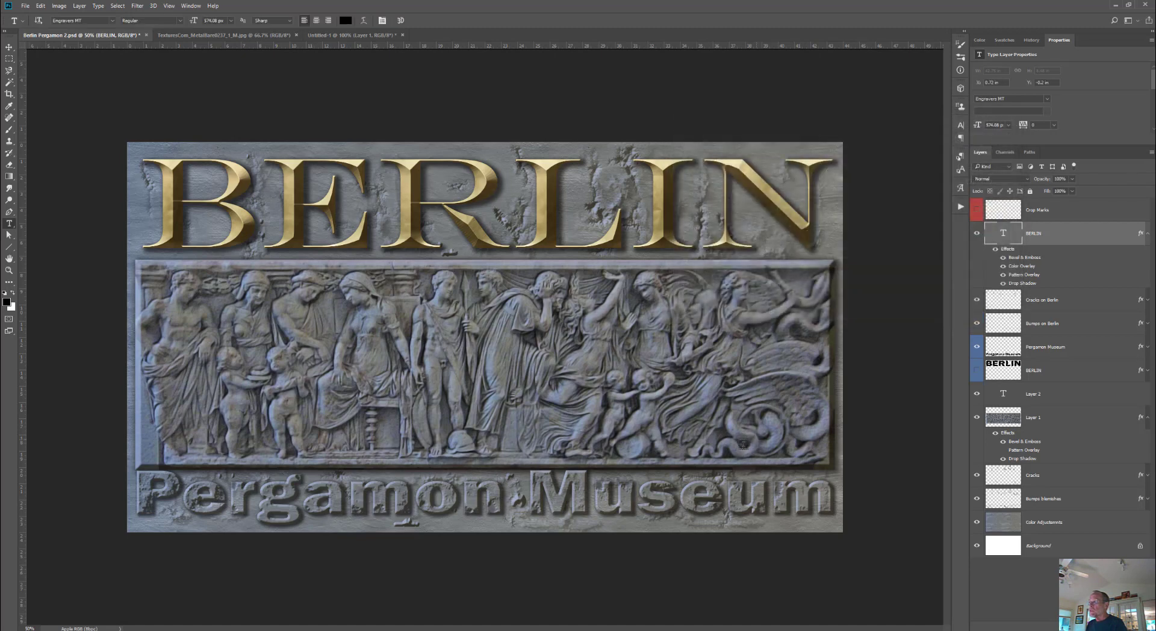